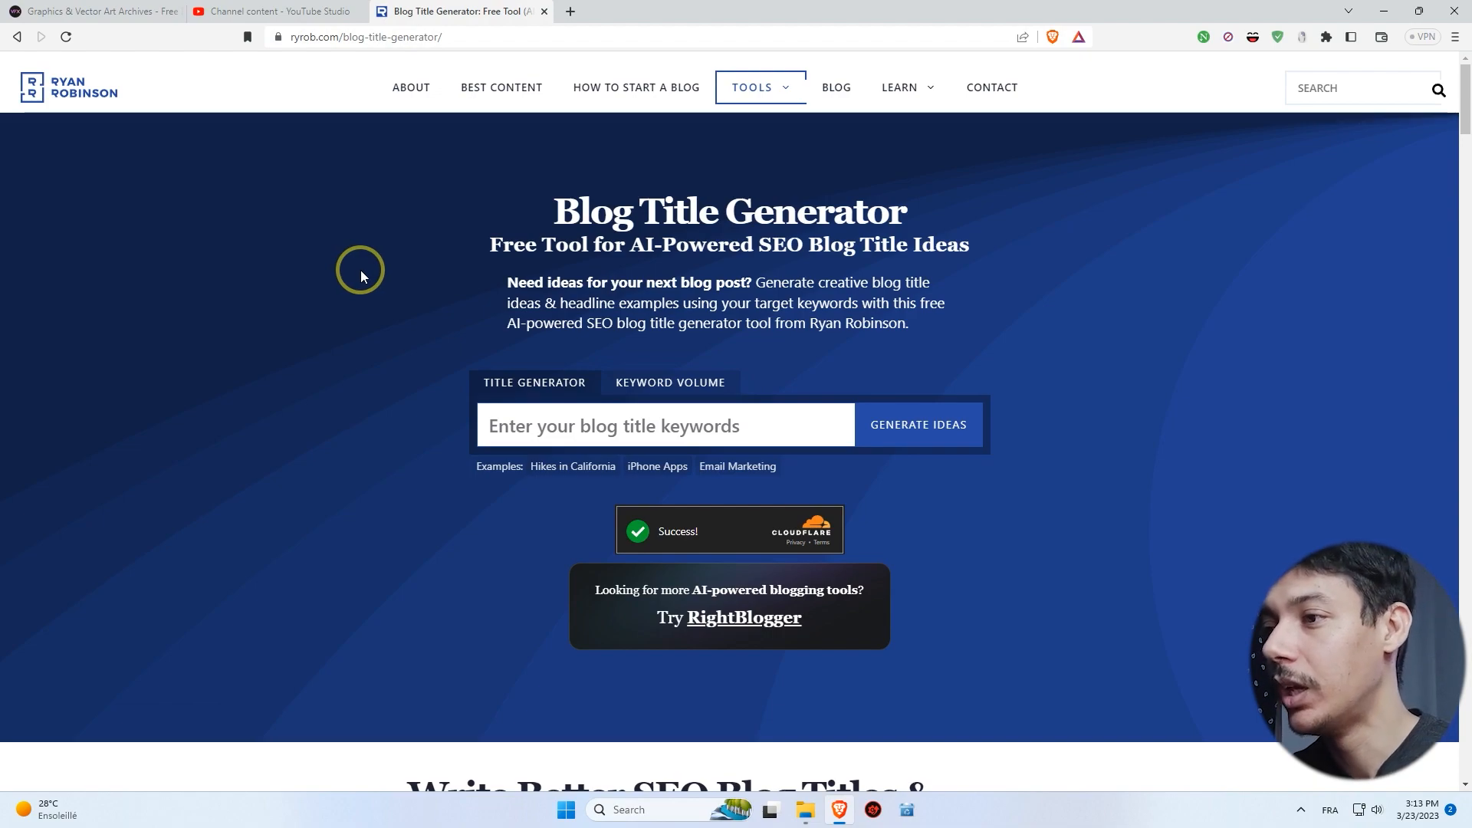
Play digital products.mp4 from the digital products folder in Capcut to check its topic, pause it and close the player and folder windows.
left_click(605, 423)
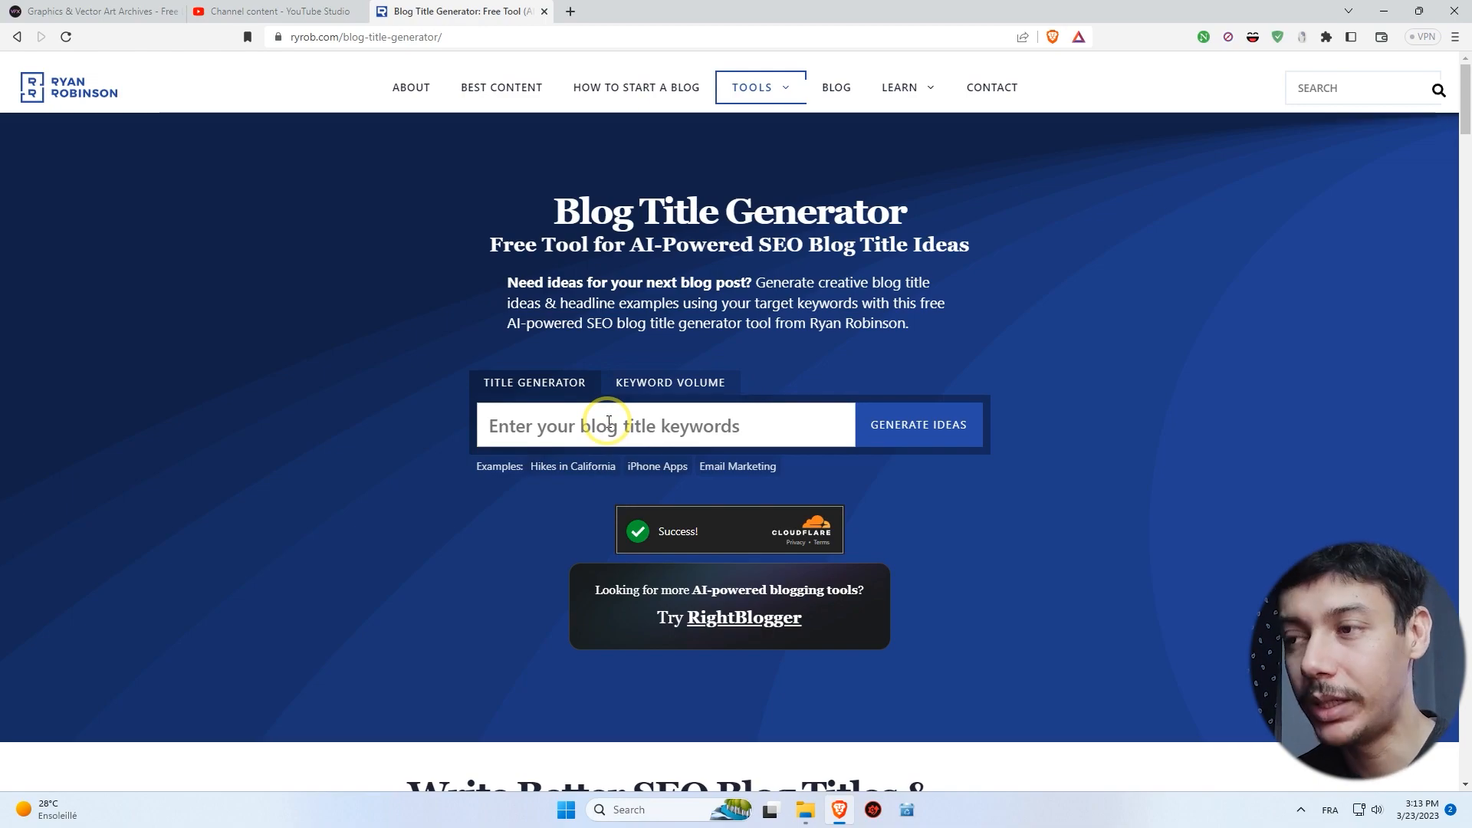
key("alt+Tab")
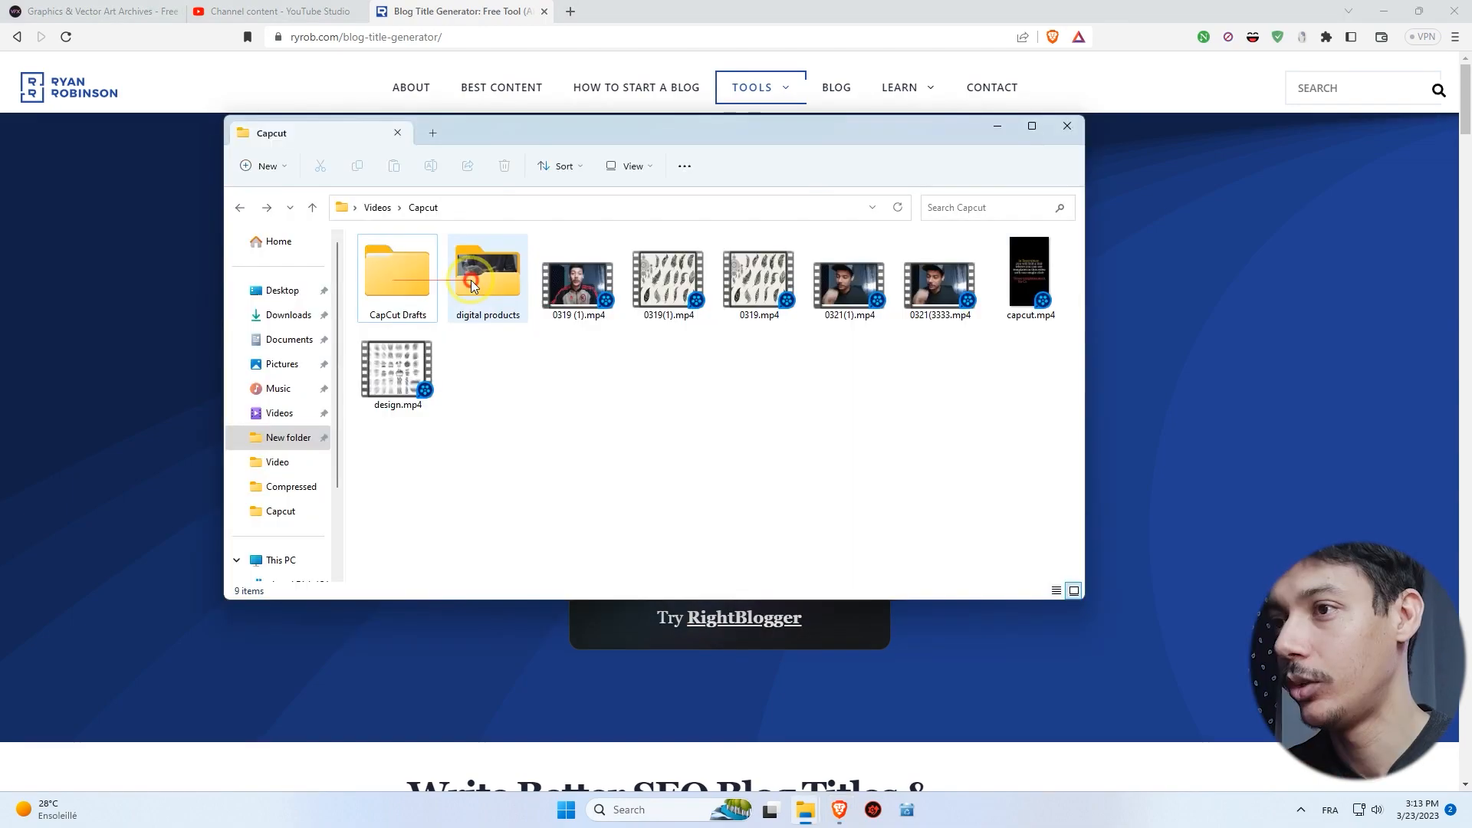
double_click(471, 279)
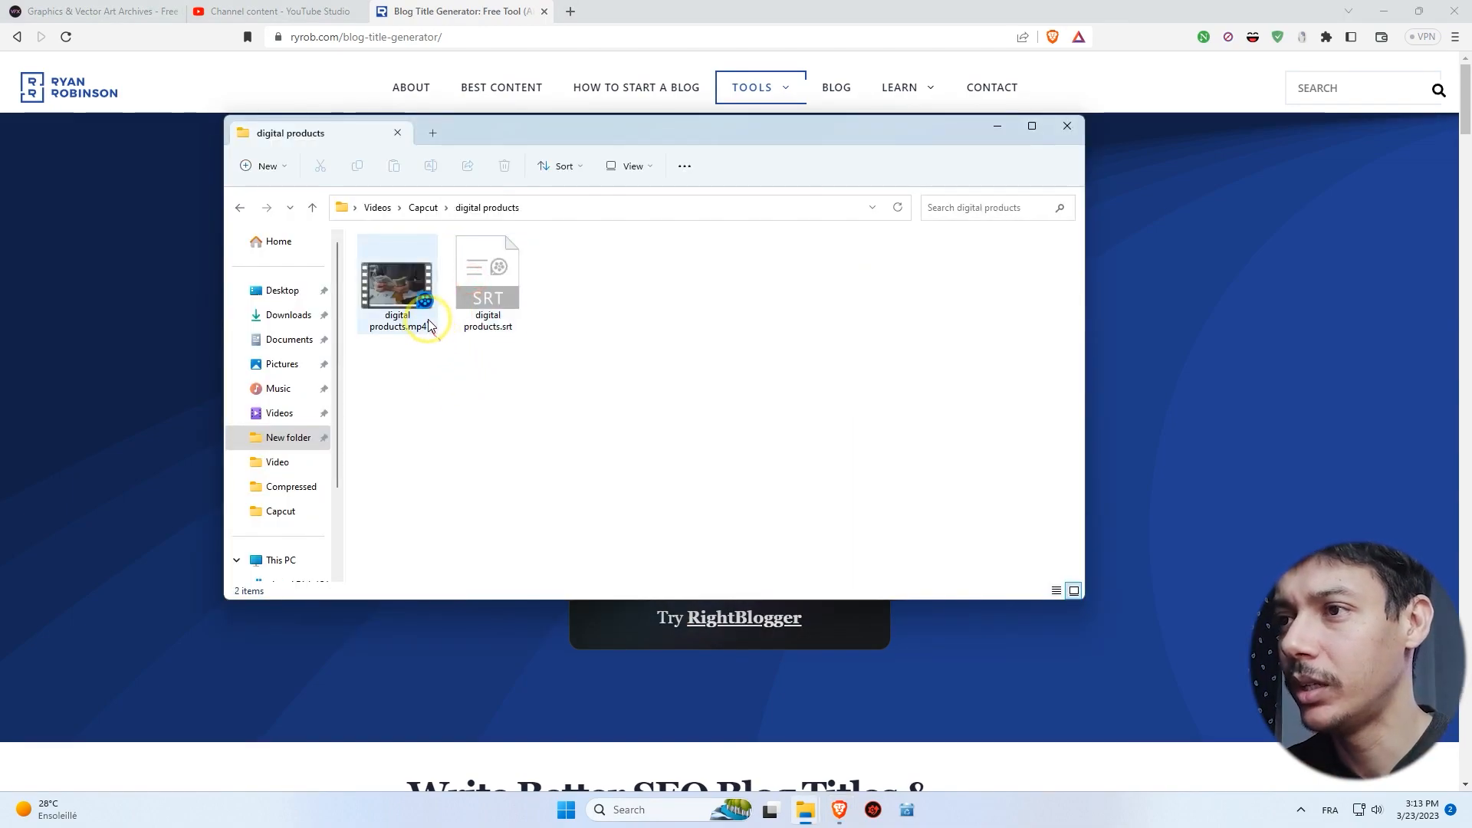
double_click(402, 303)
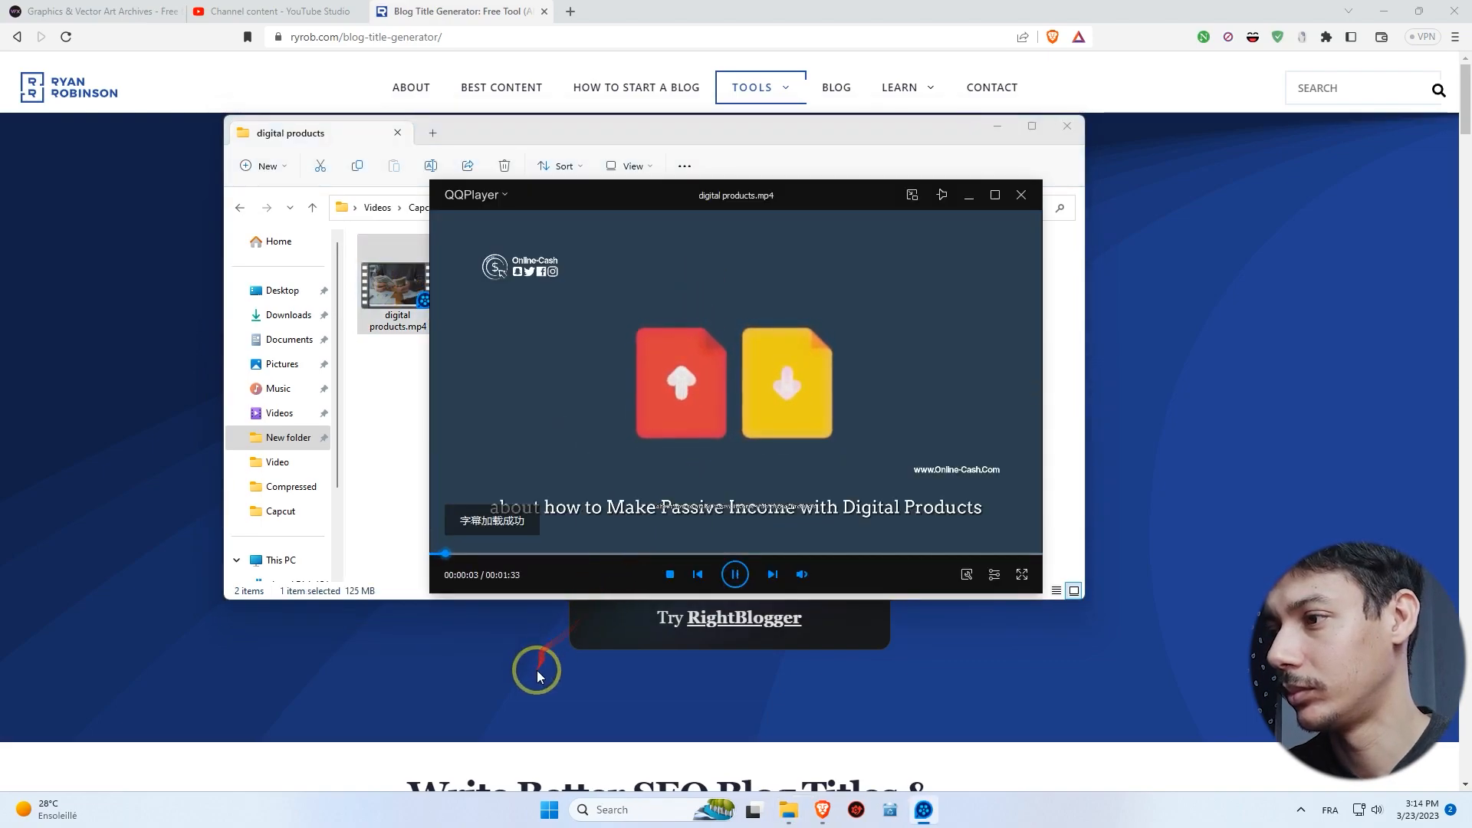
left_click(733, 576)
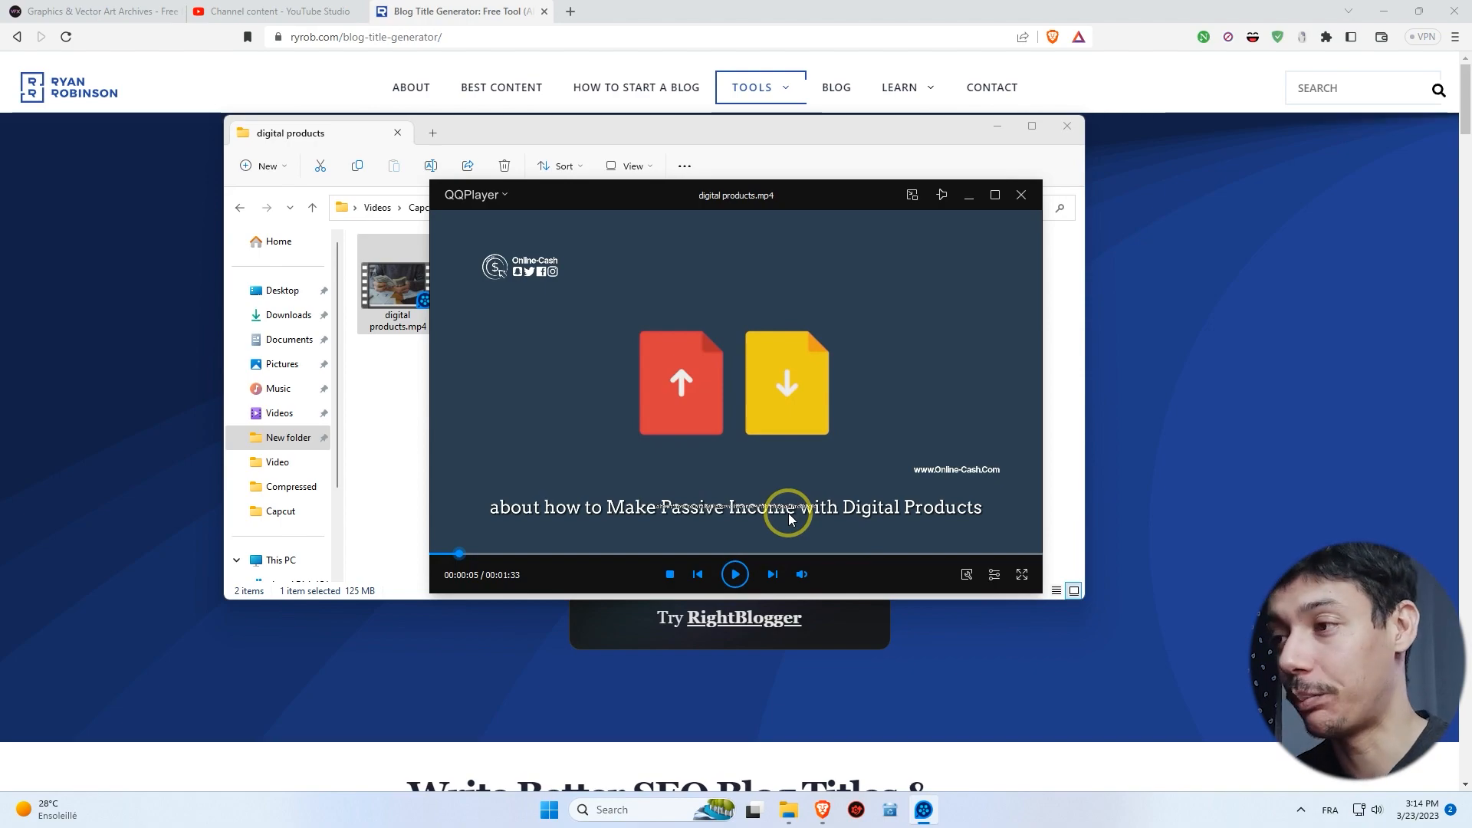
left_click(1021, 194)
key("alt+F4")
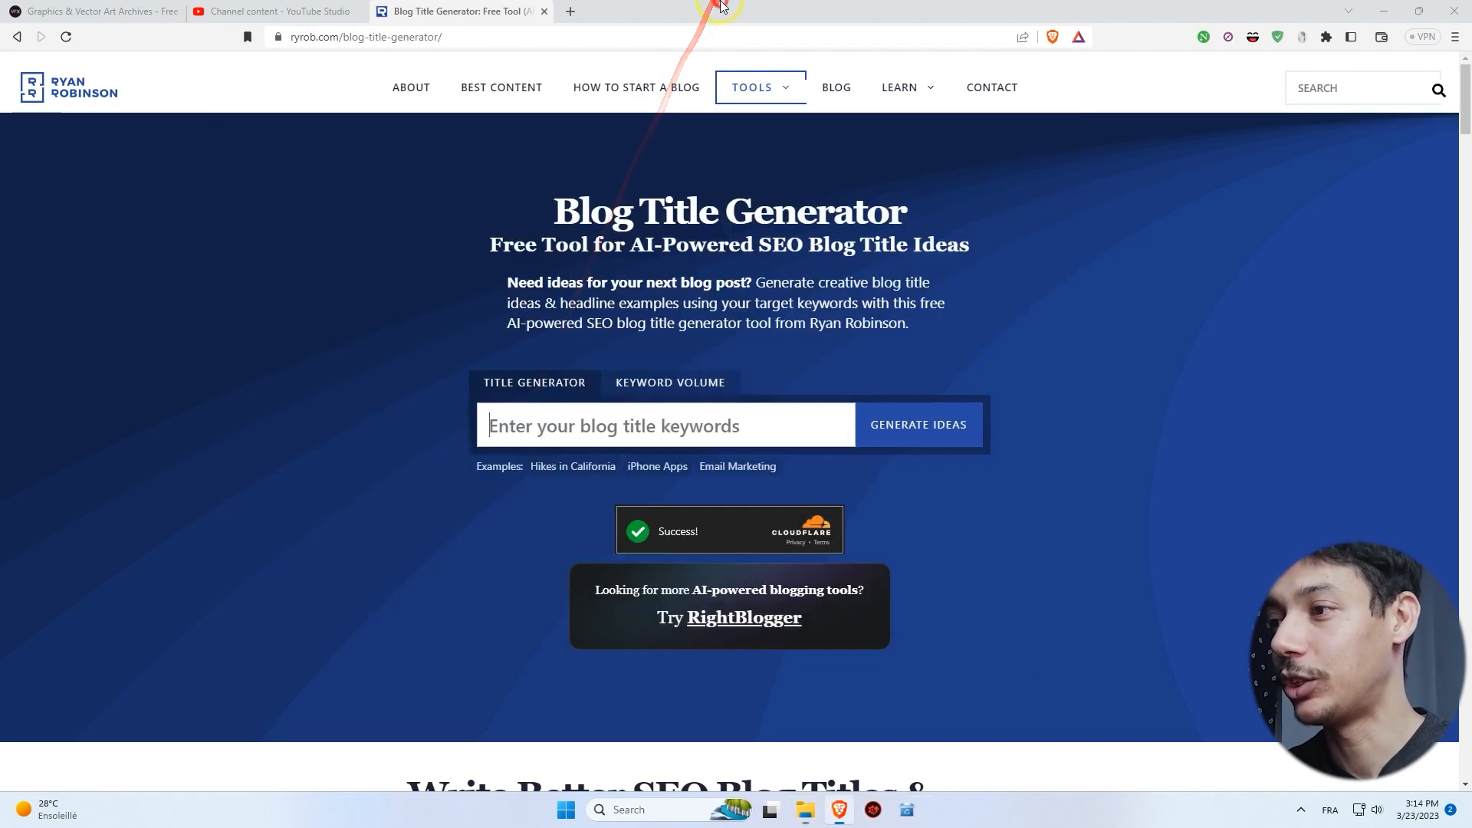
Generate blog title ideas for the keywords "make passive income with digital products".
left_click(640, 414)
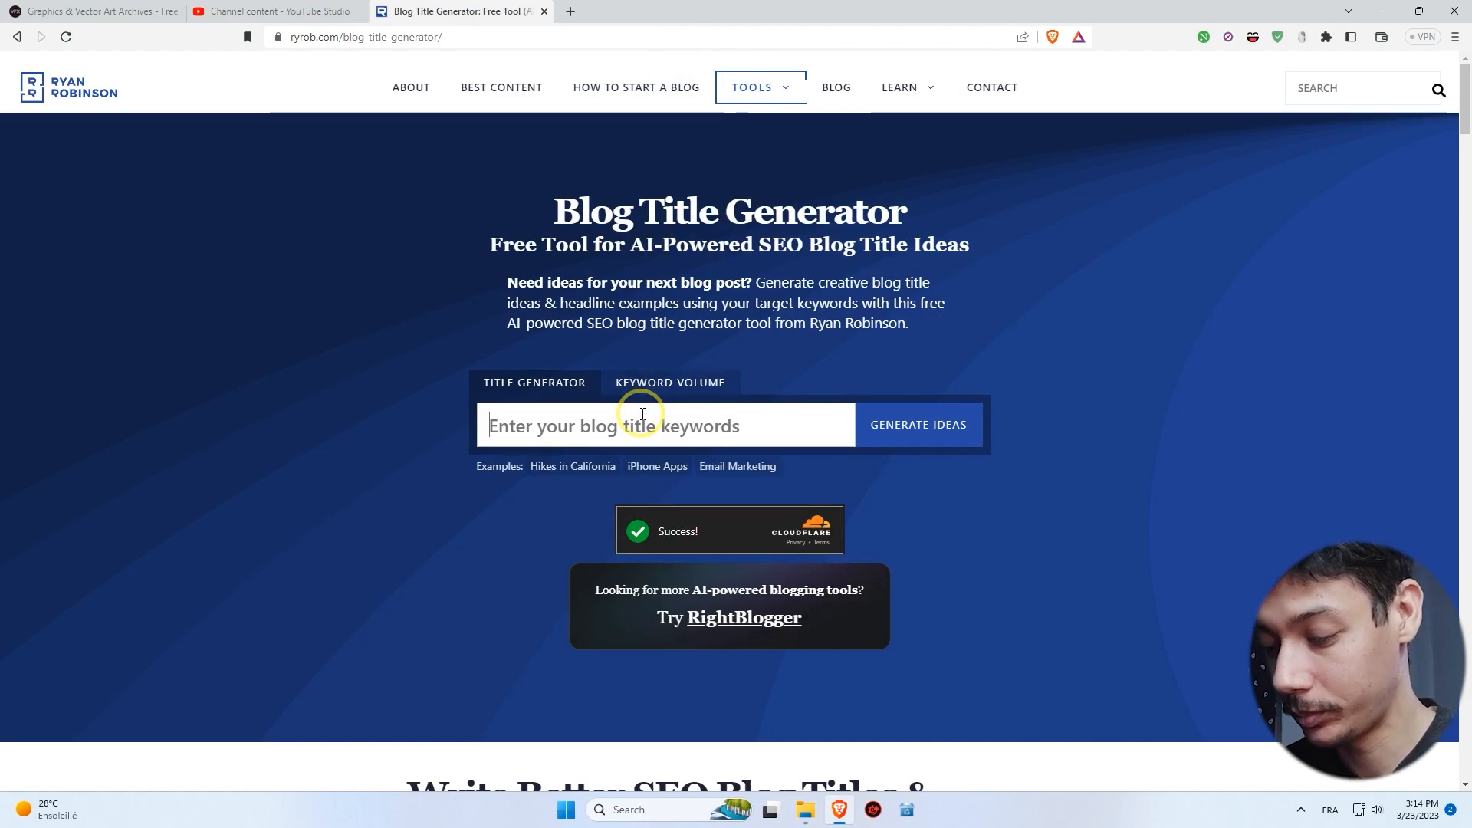
triple_click(745, 431)
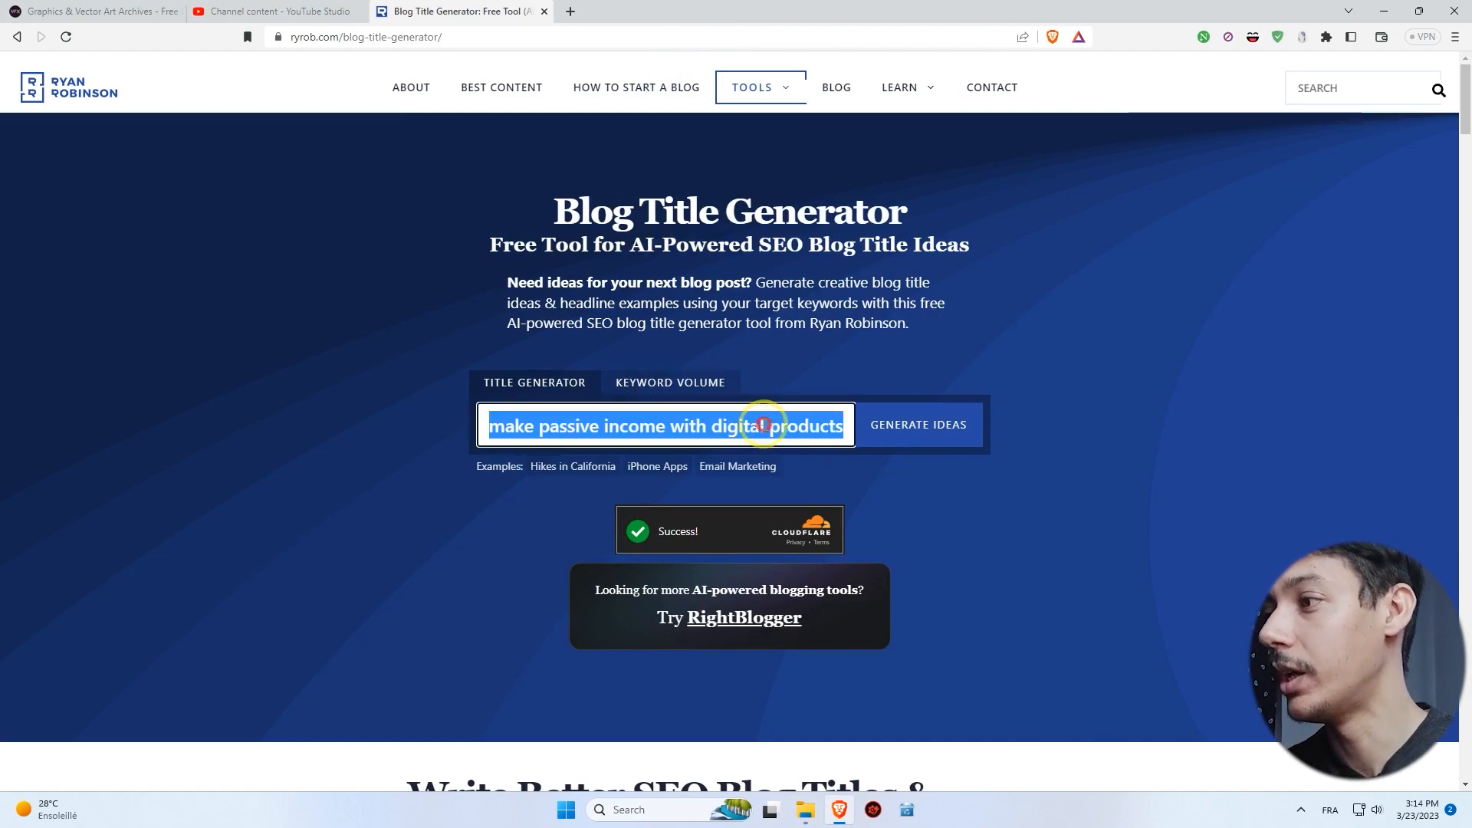
left_click(770, 421)
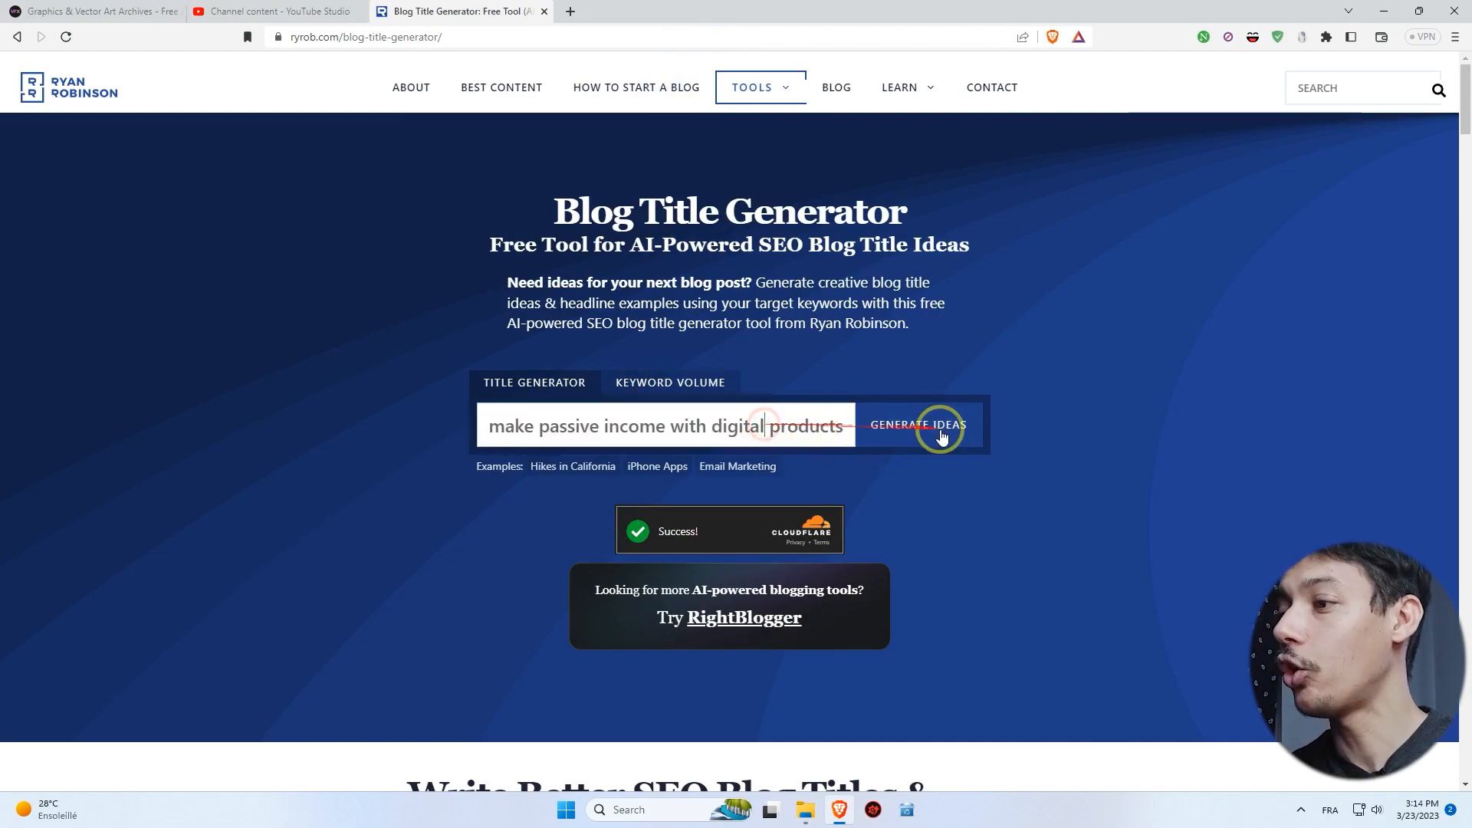
left_click(914, 435)
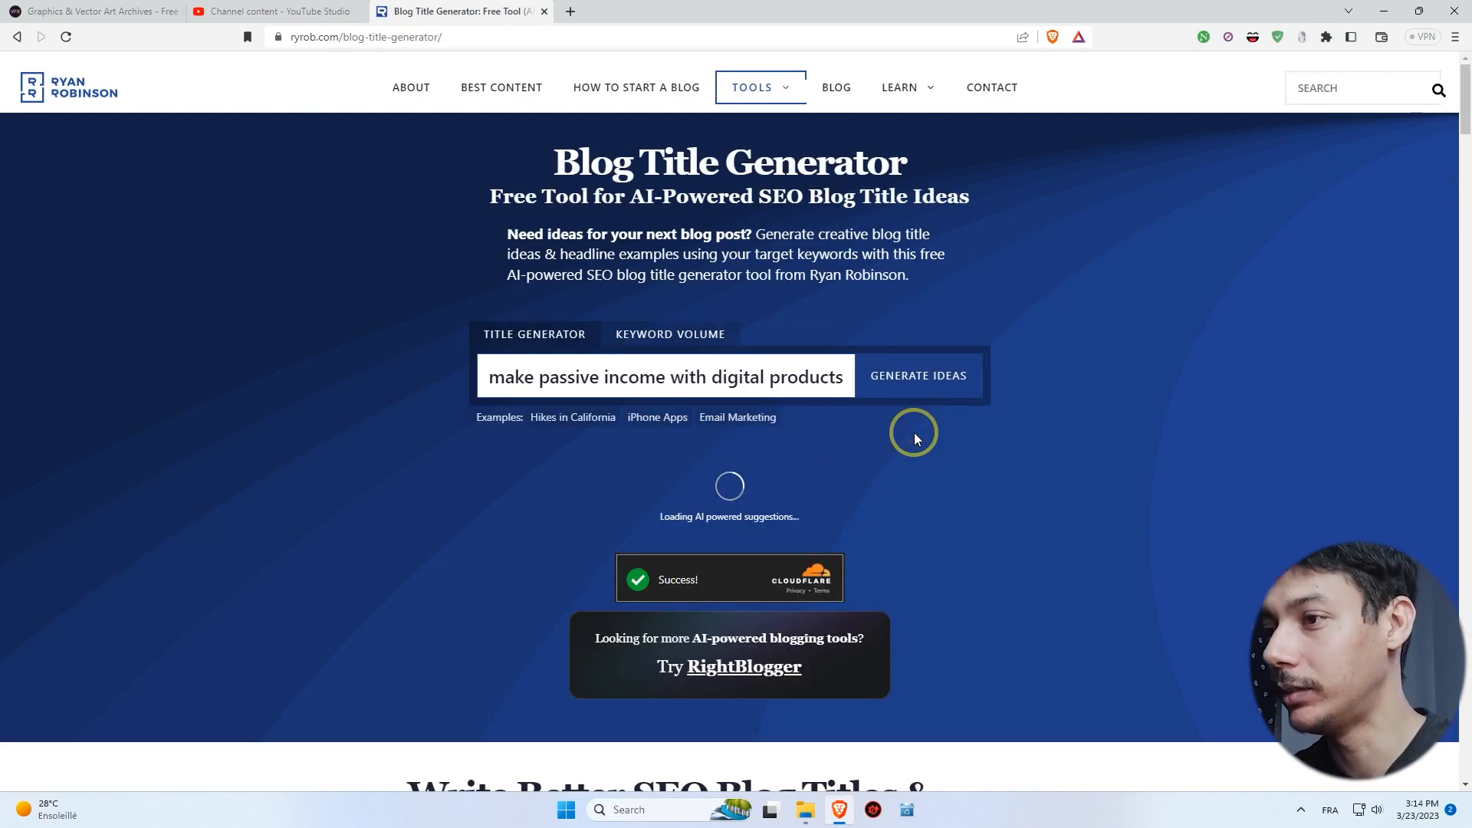
Examine the generated list of title ideas about passive income and digital products.
scroll(734, 462, "down", 2)
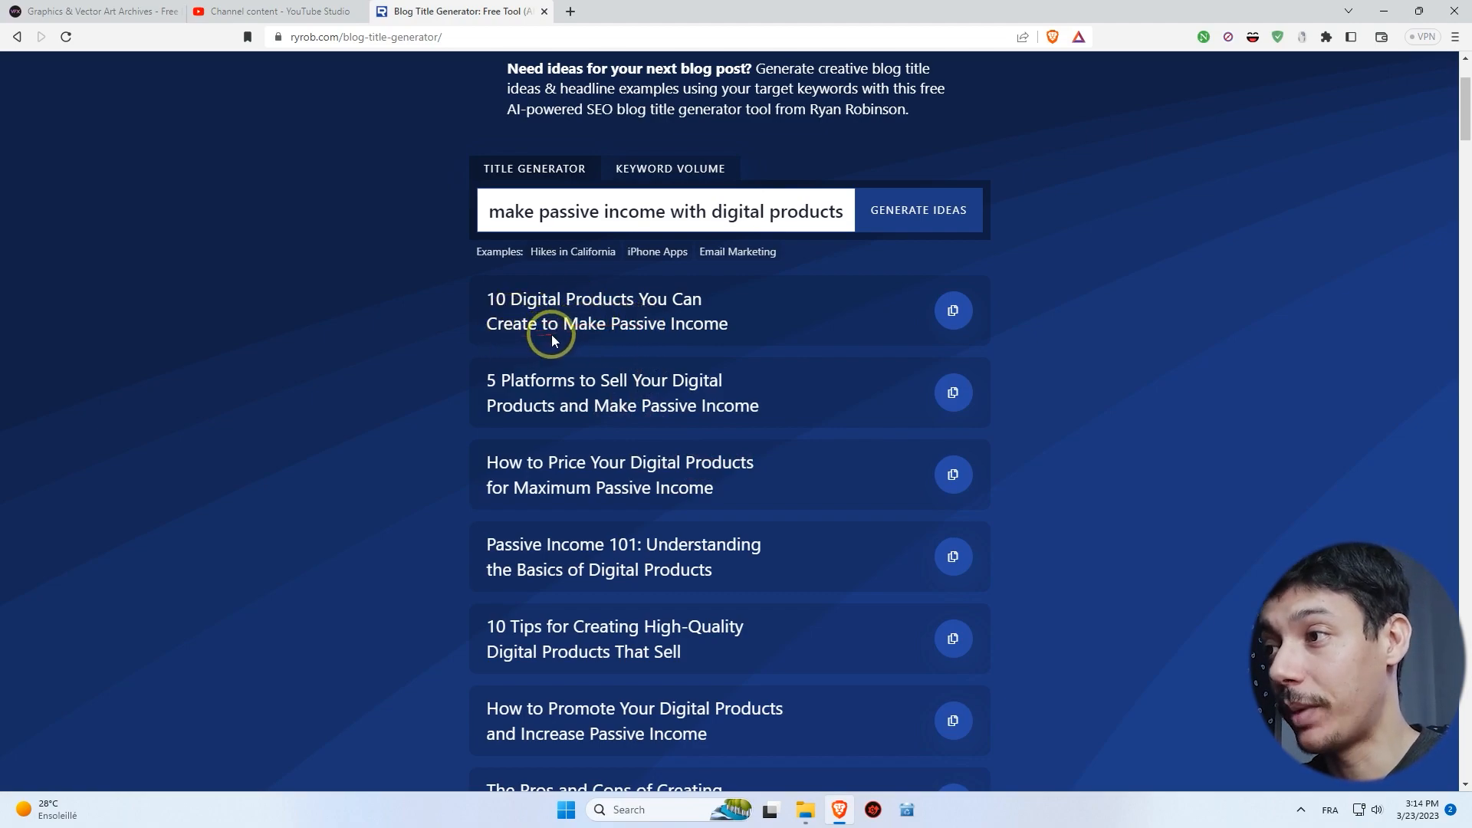
left_click_drag(752, 332, 487, 299)
left_click(491, 301)
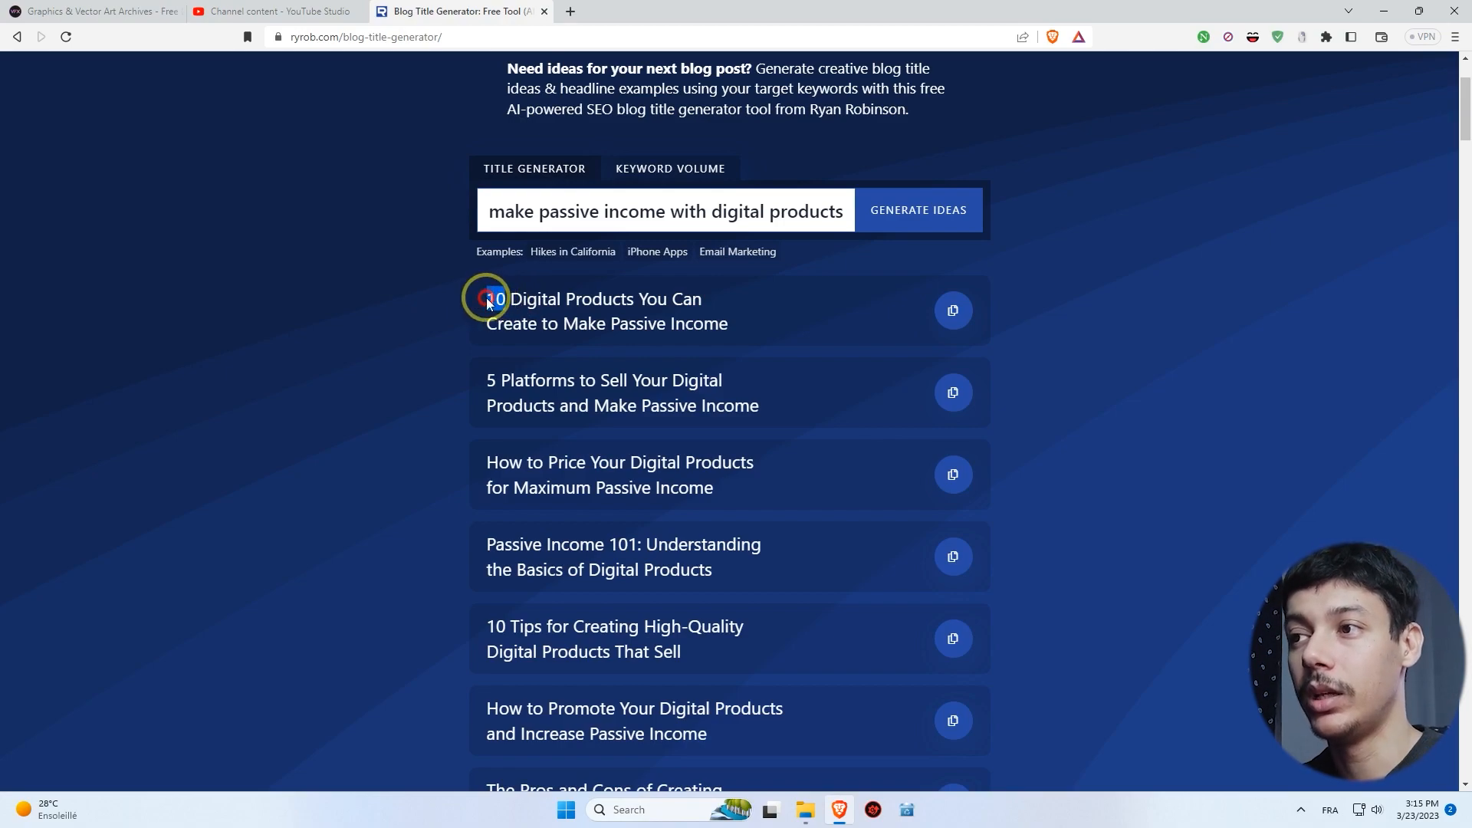
left_click_drag(487, 301, 487, 300)
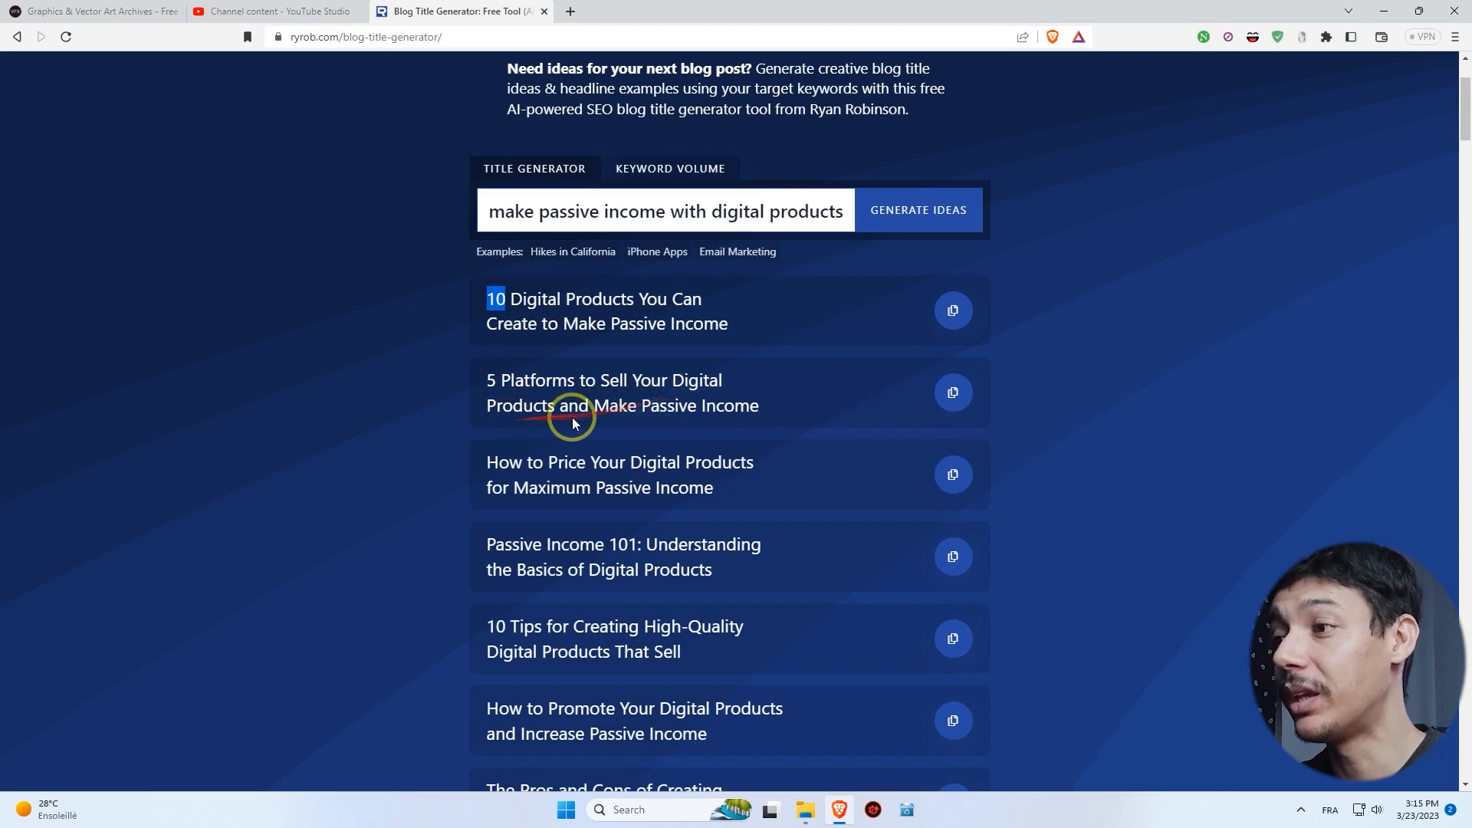
scroll(742, 413, "down", 1)
scroll(743, 413, "down", 2)
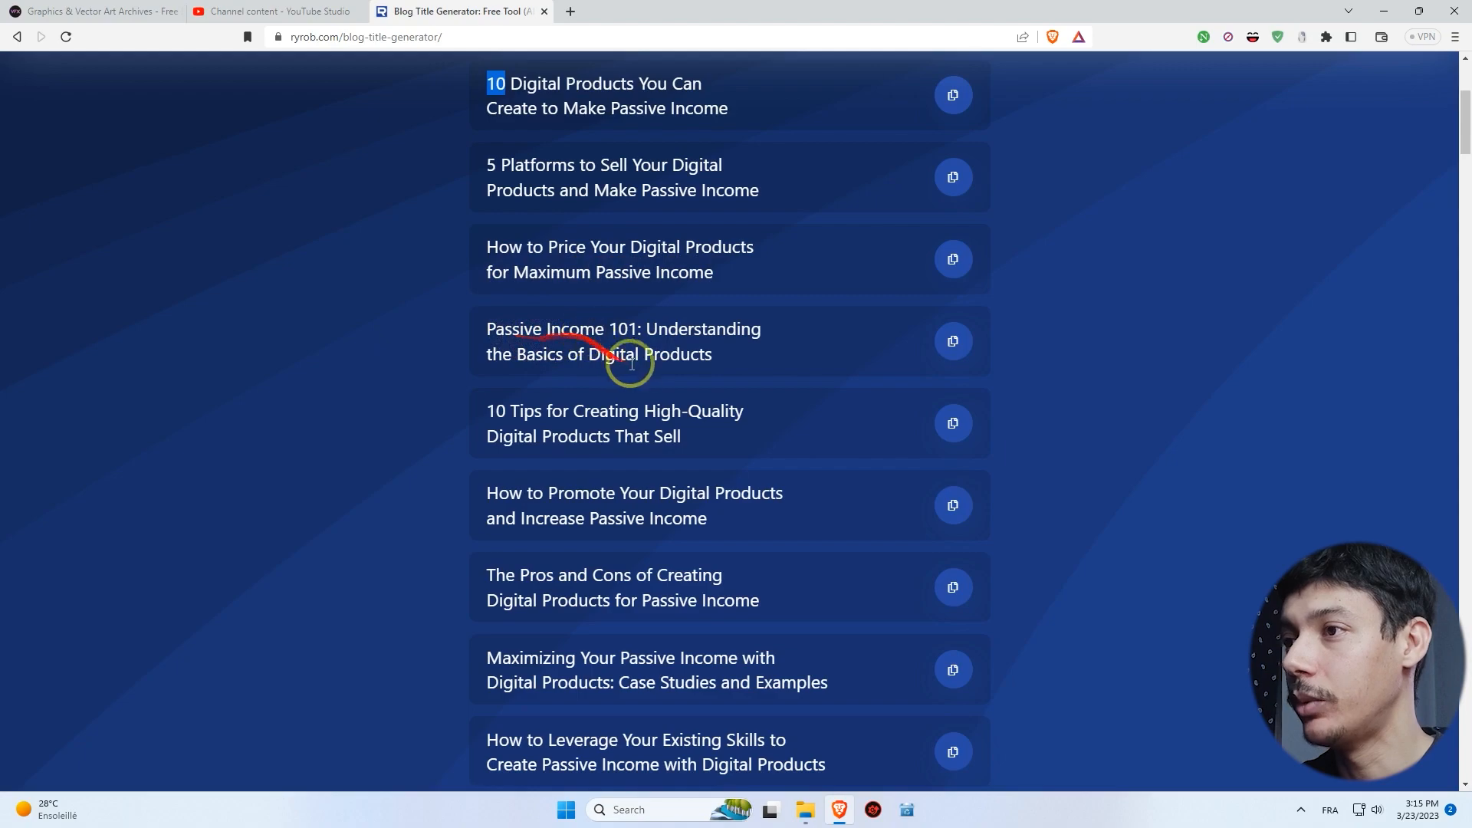
scroll(583, 353, "down", 1)
scroll(601, 361, "up", 1)
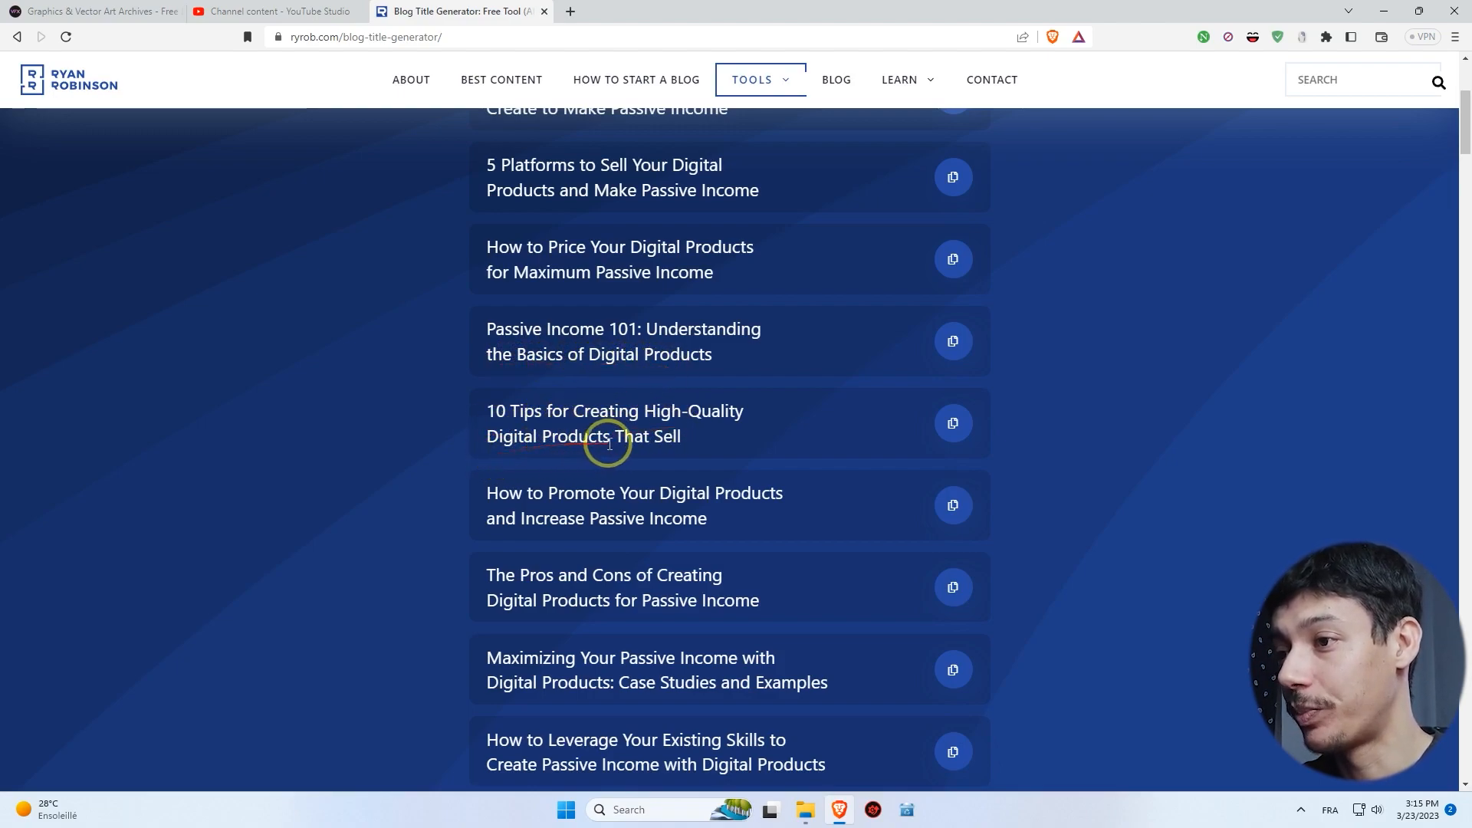
scroll(549, 452, "down", 1)
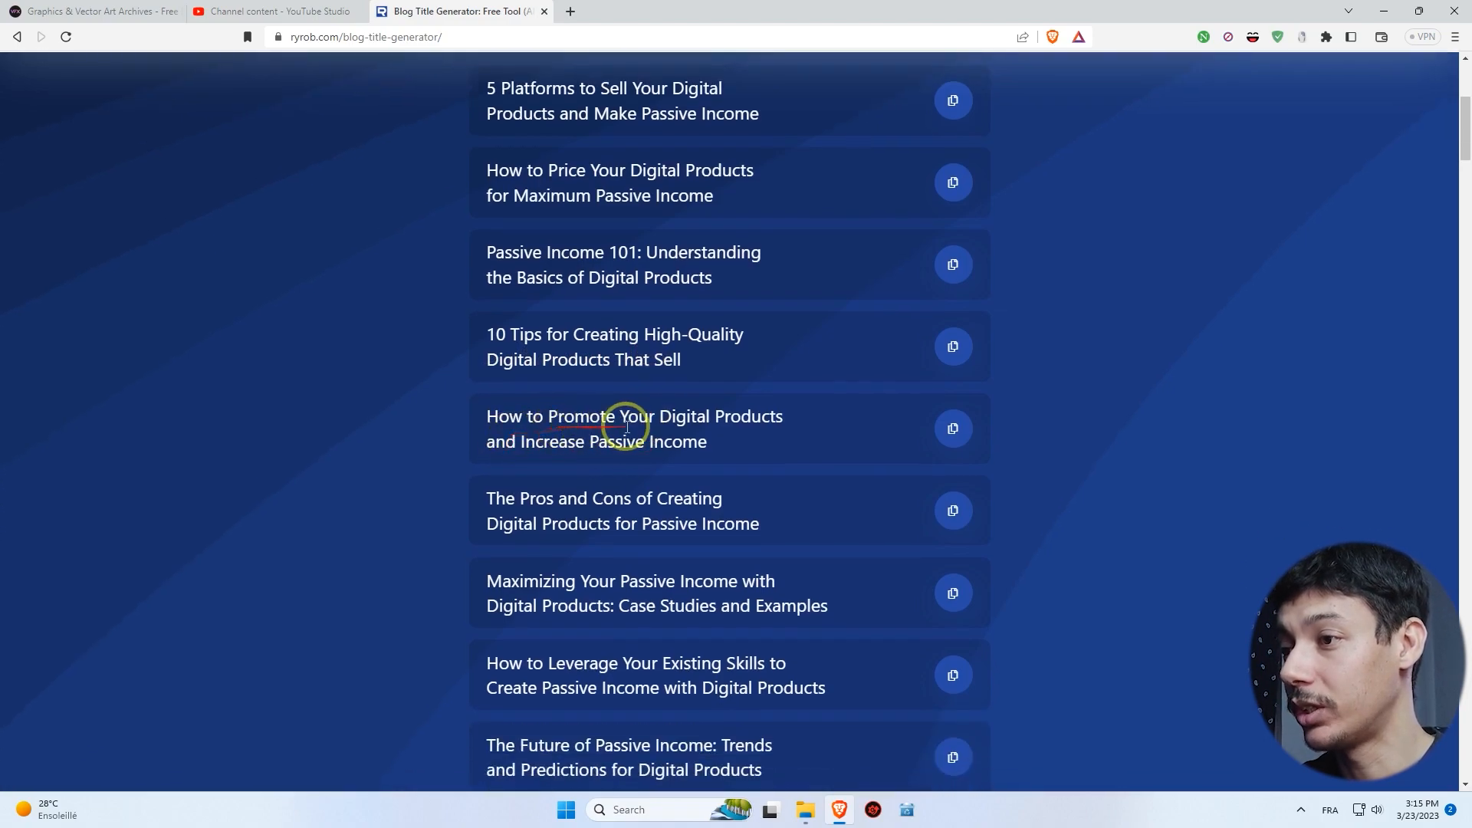
scroll(573, 453, "up", 6)
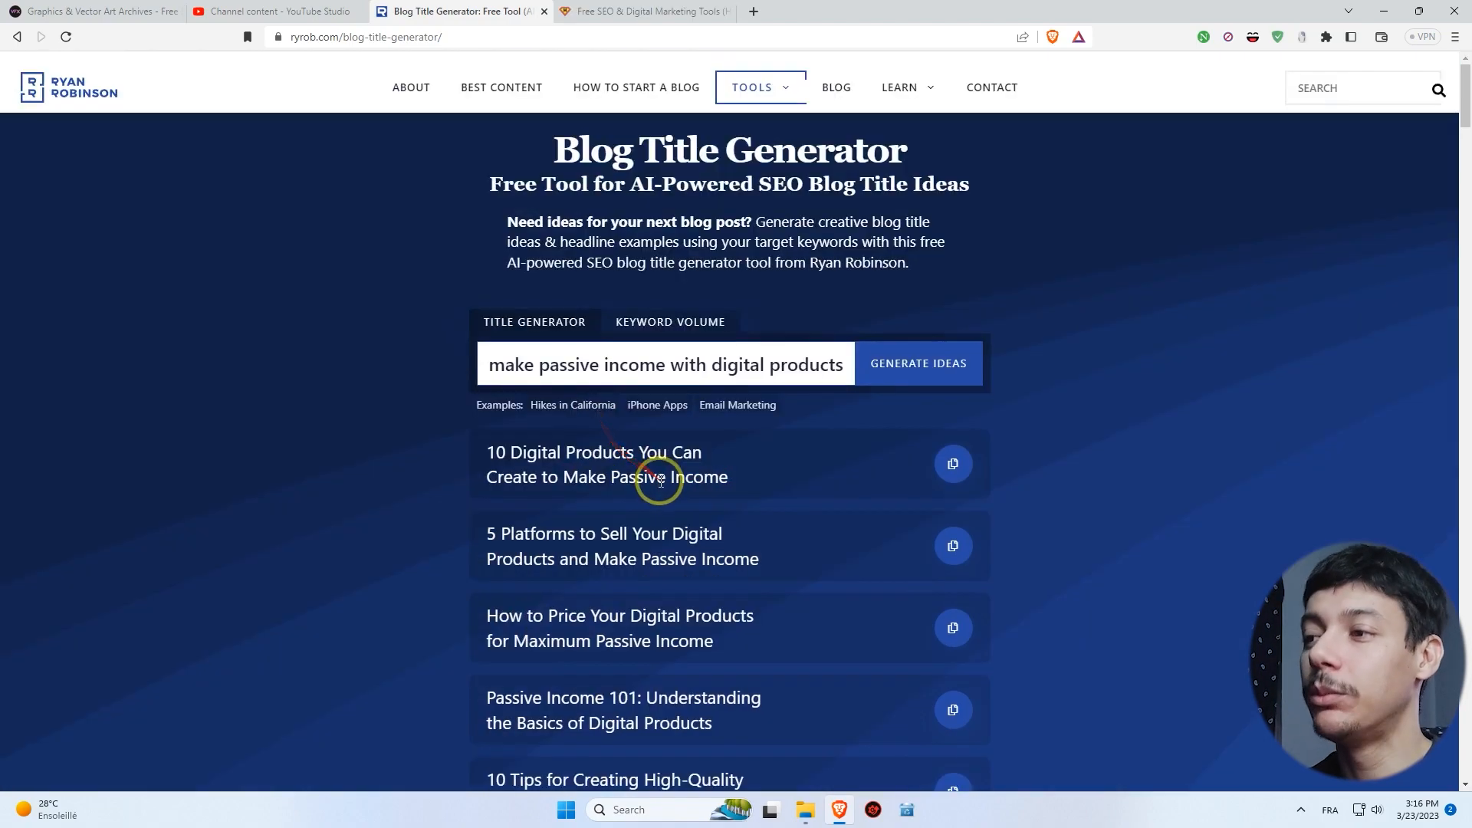
scroll(644, 520, "down", 2)
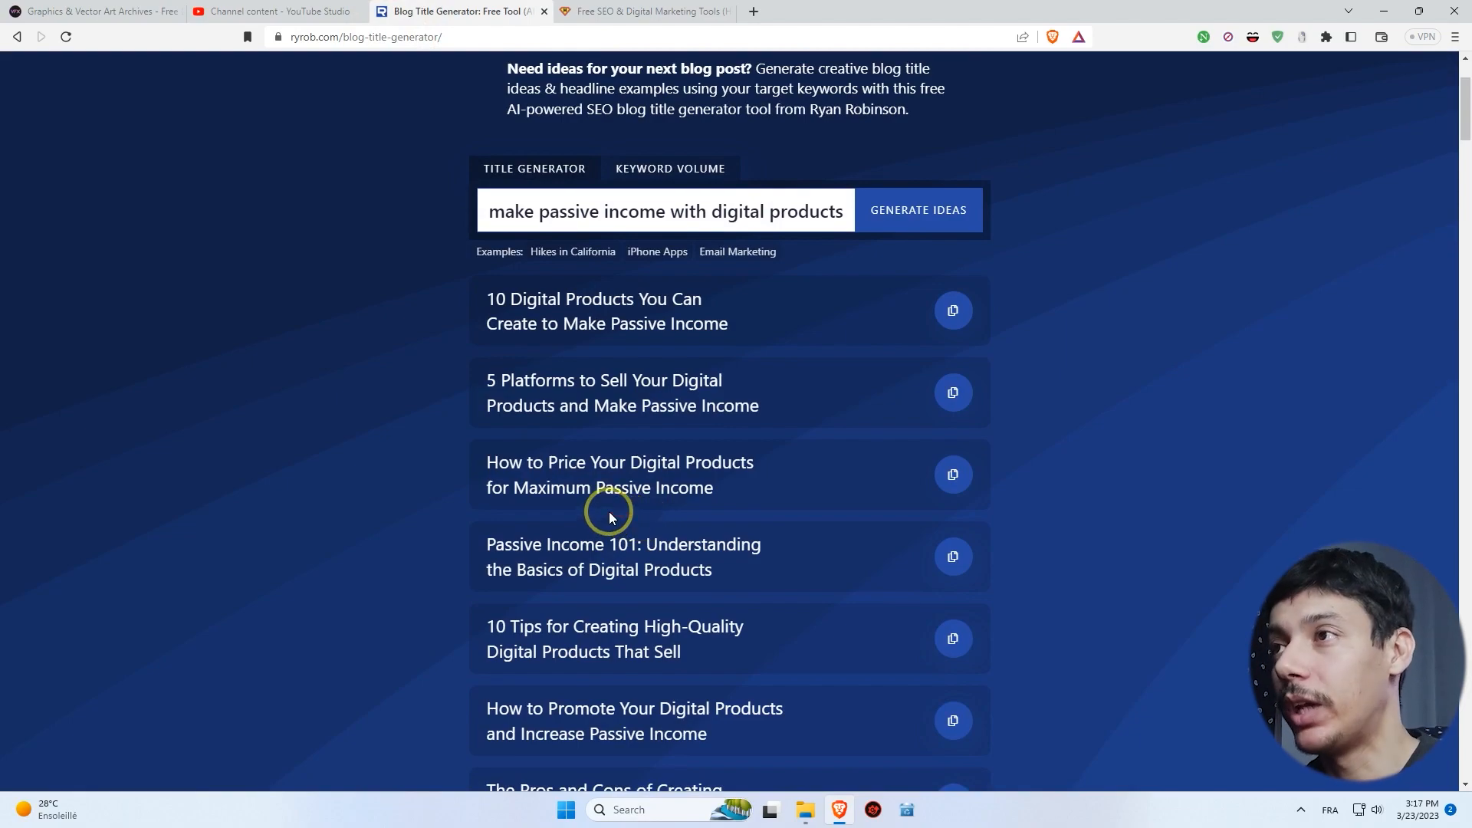
Switch to H-supertools and generate YouTube titles with the AI Title Generator for the topic "make passive income with digital products".
left_click(597, 10)
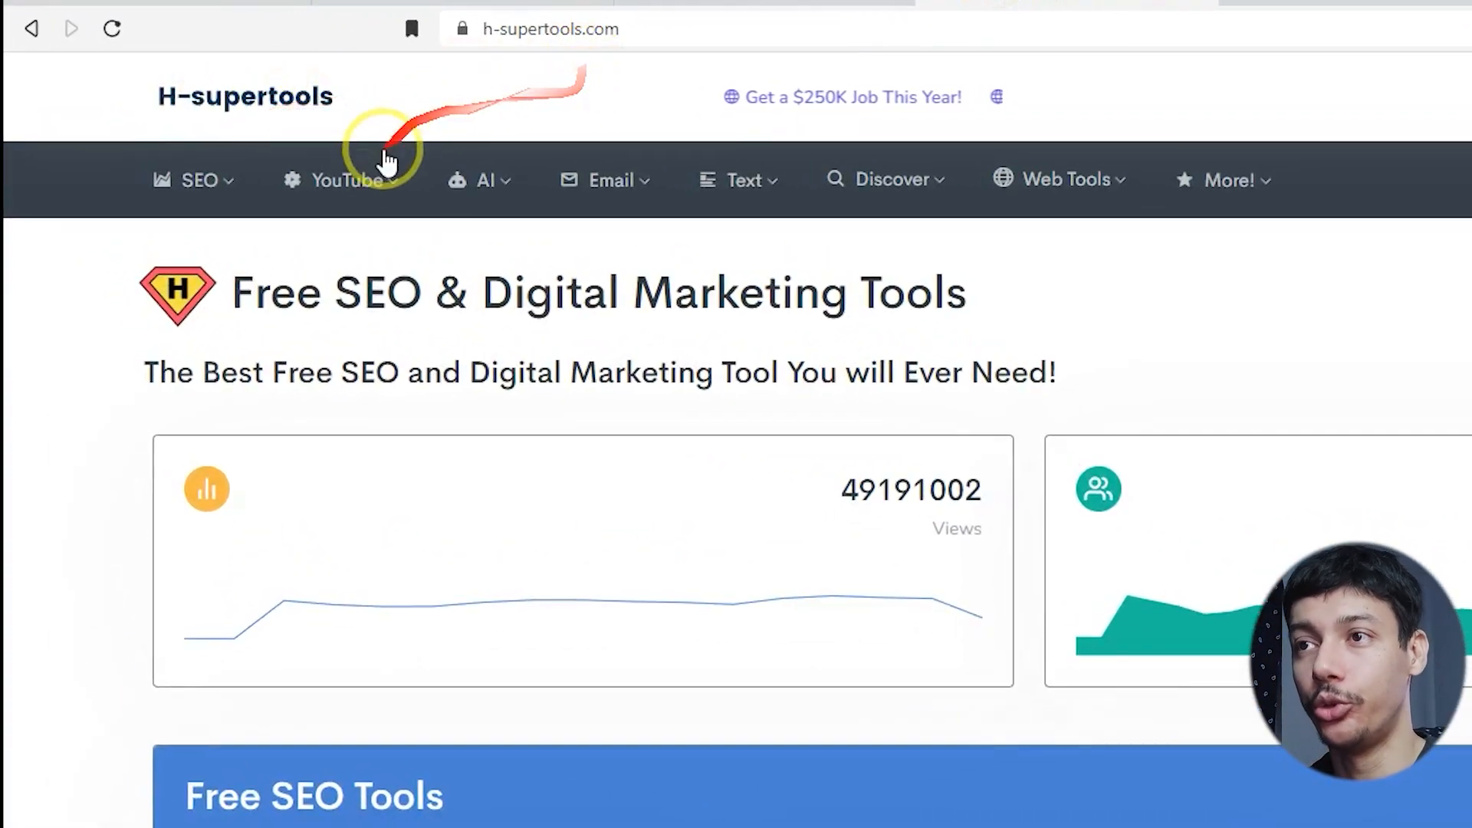
mouse_move(368, 197)
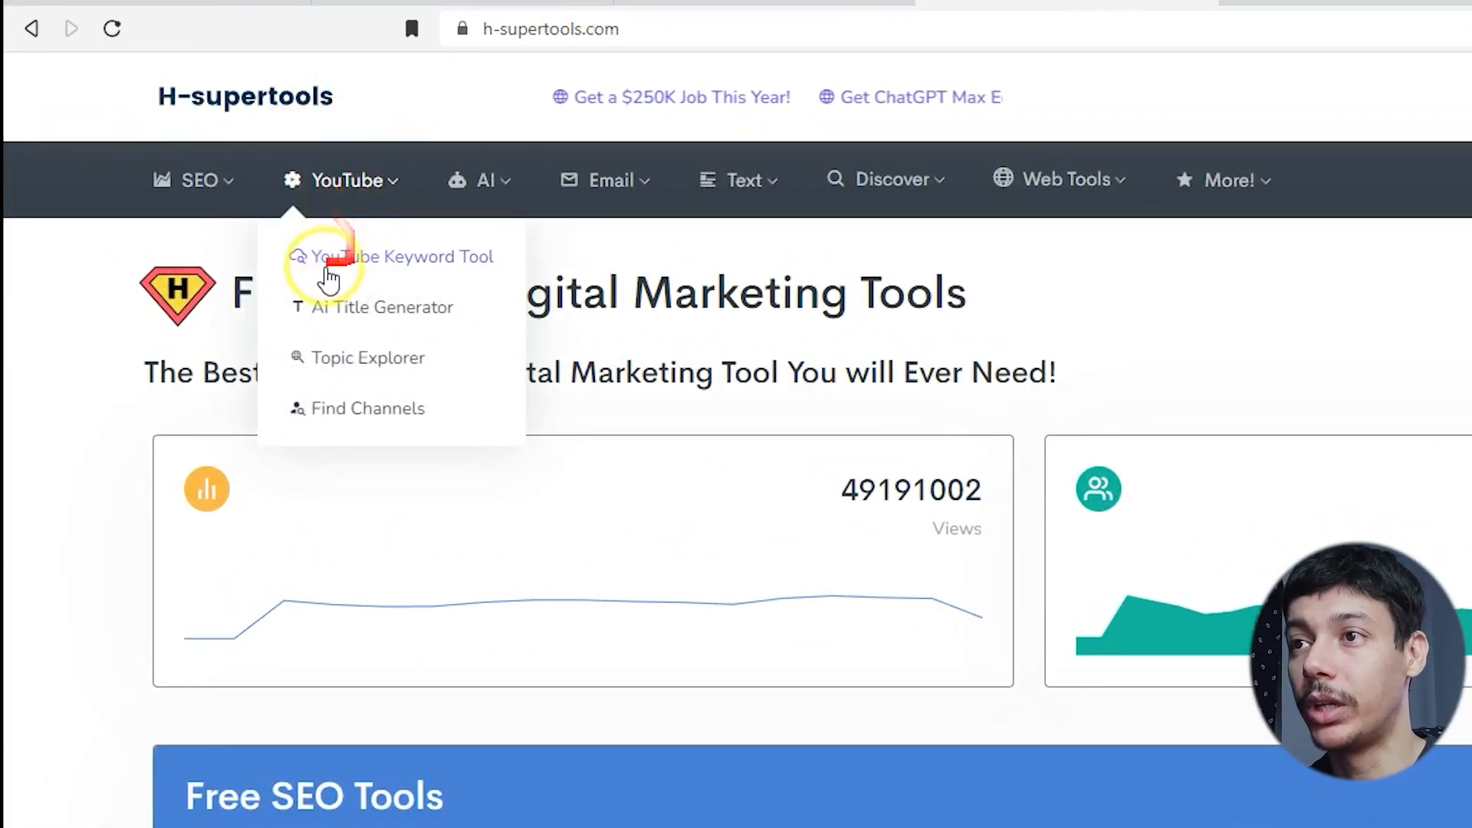
left_click(338, 308)
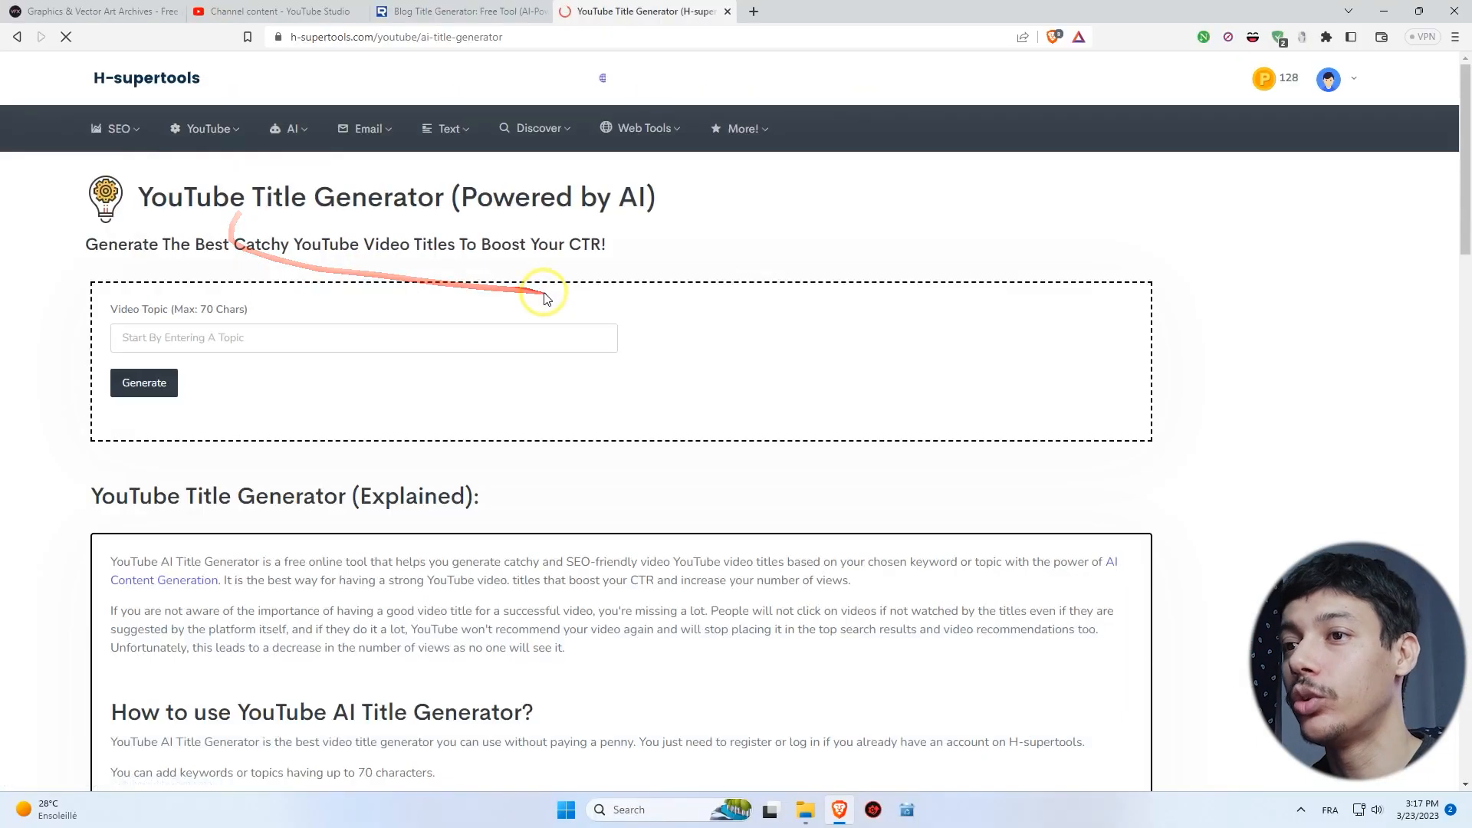
left_click(434, 12)
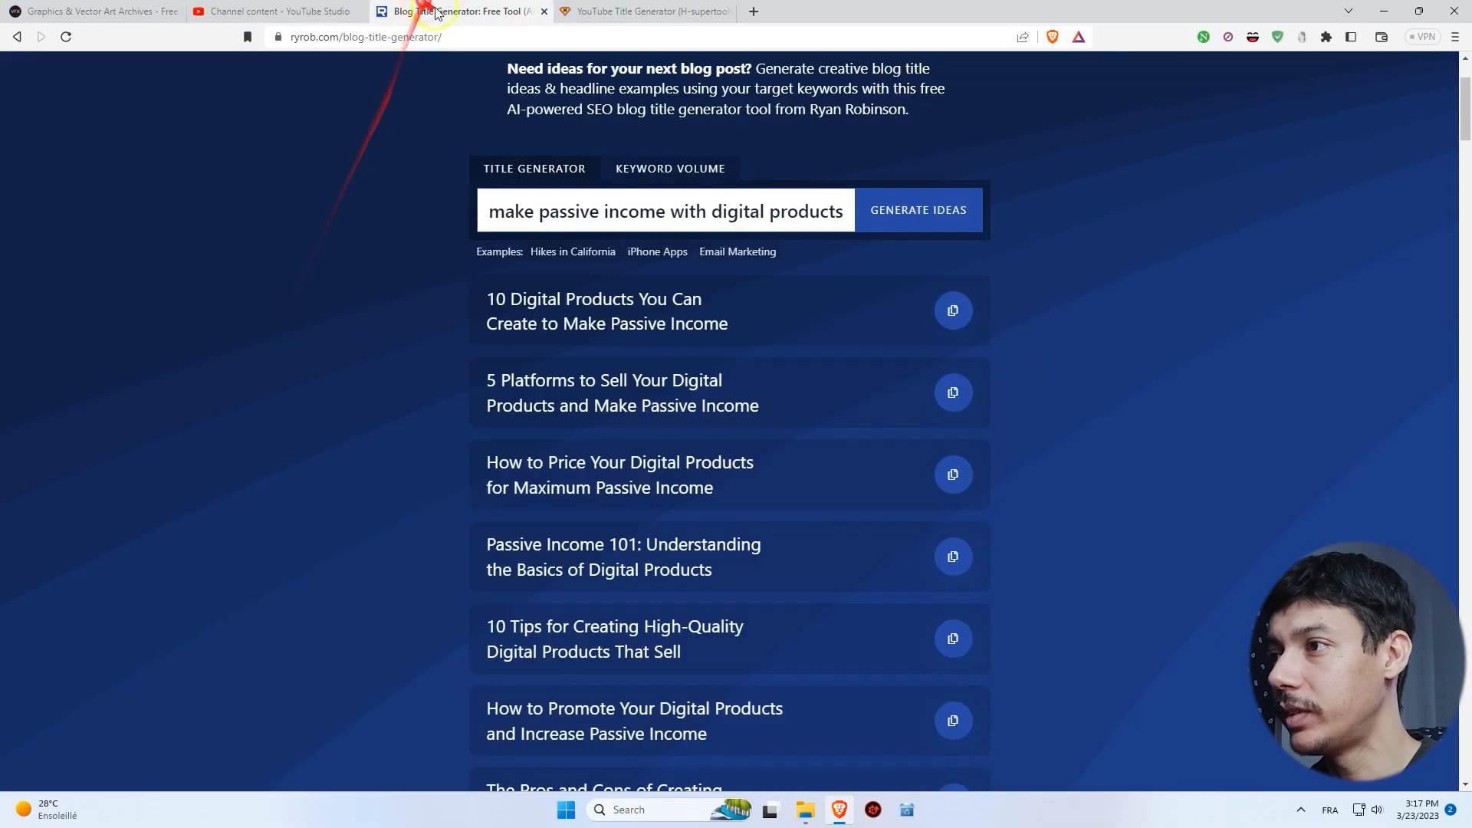
double_click(684, 217)
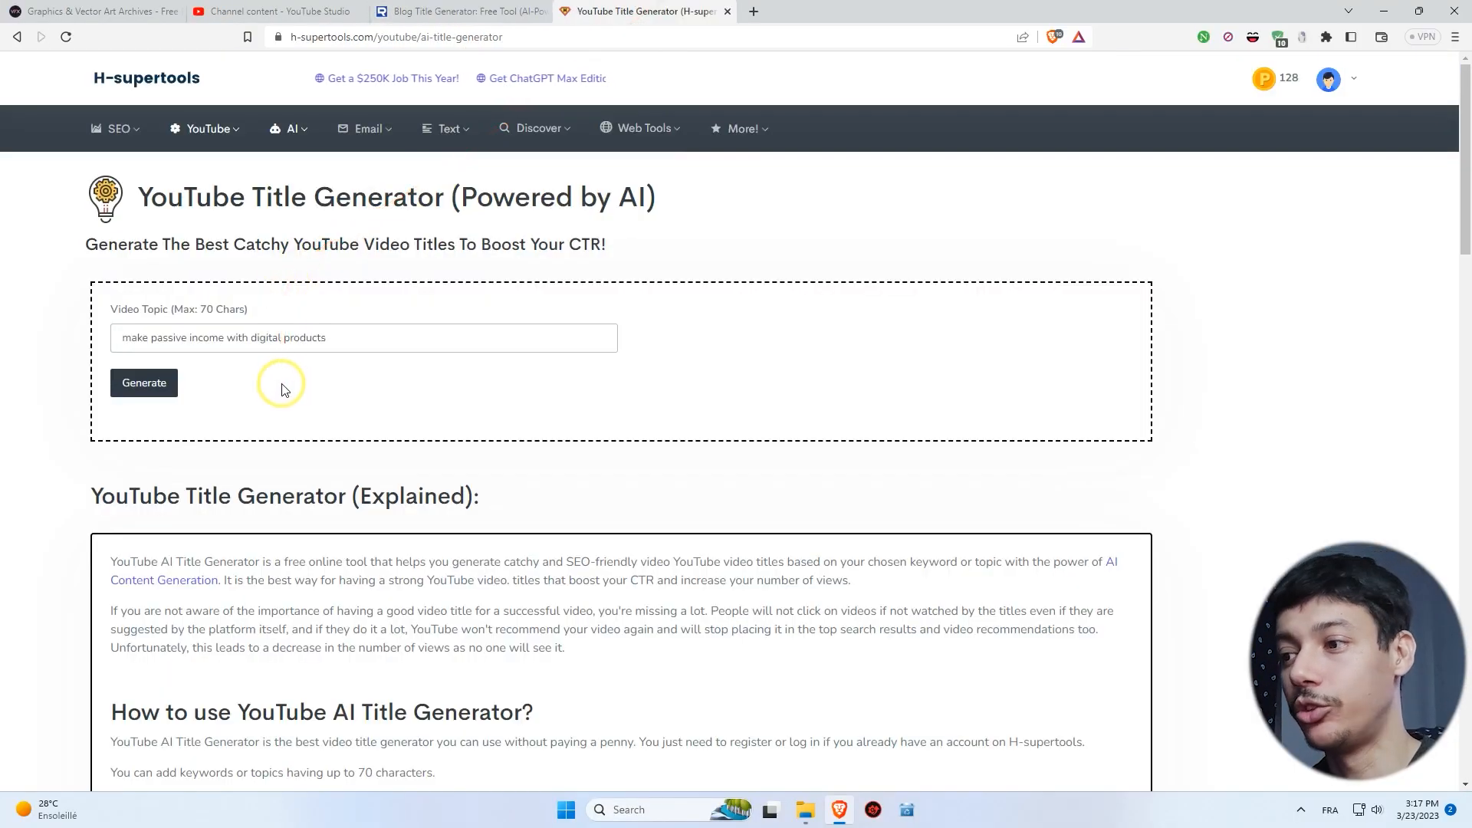
Copy the first generated title, "How to Make Passive Income with Digital Products", into the uploaded video's title in YouTube Studio.
scroll(284, 389, "down", 2)
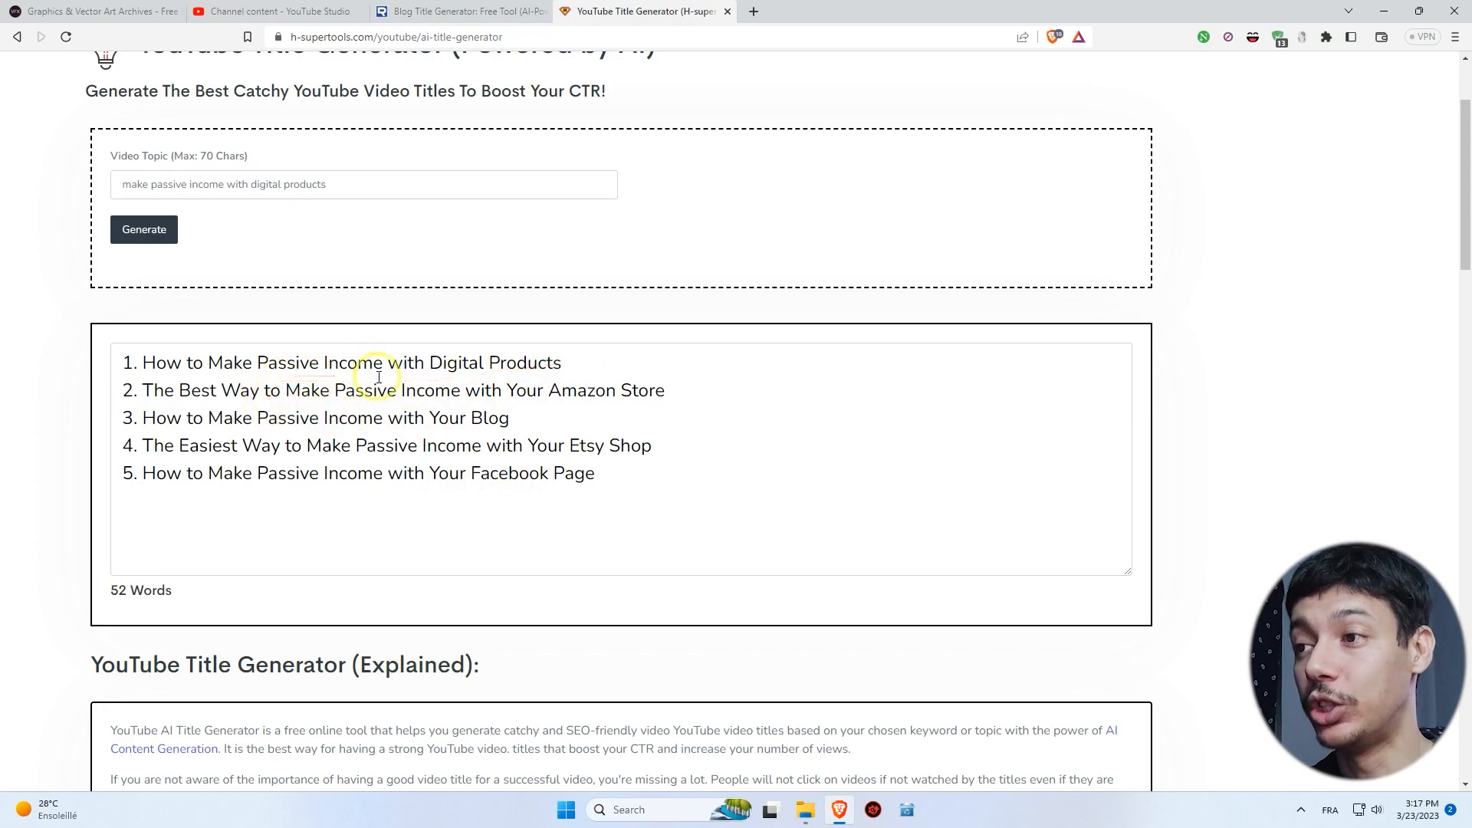
left_click_drag(565, 360, 175, 342)
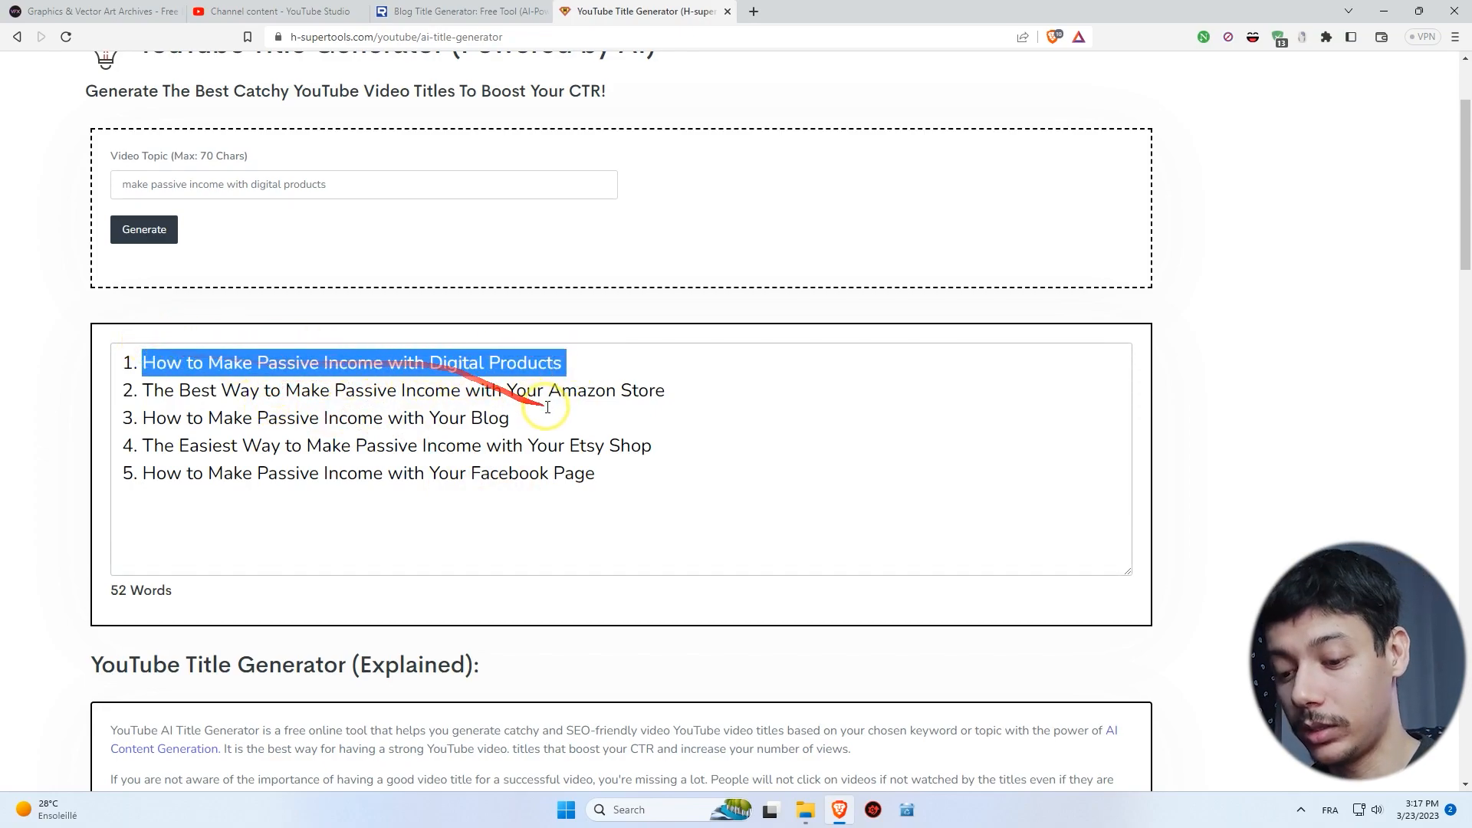
left_click(717, 385)
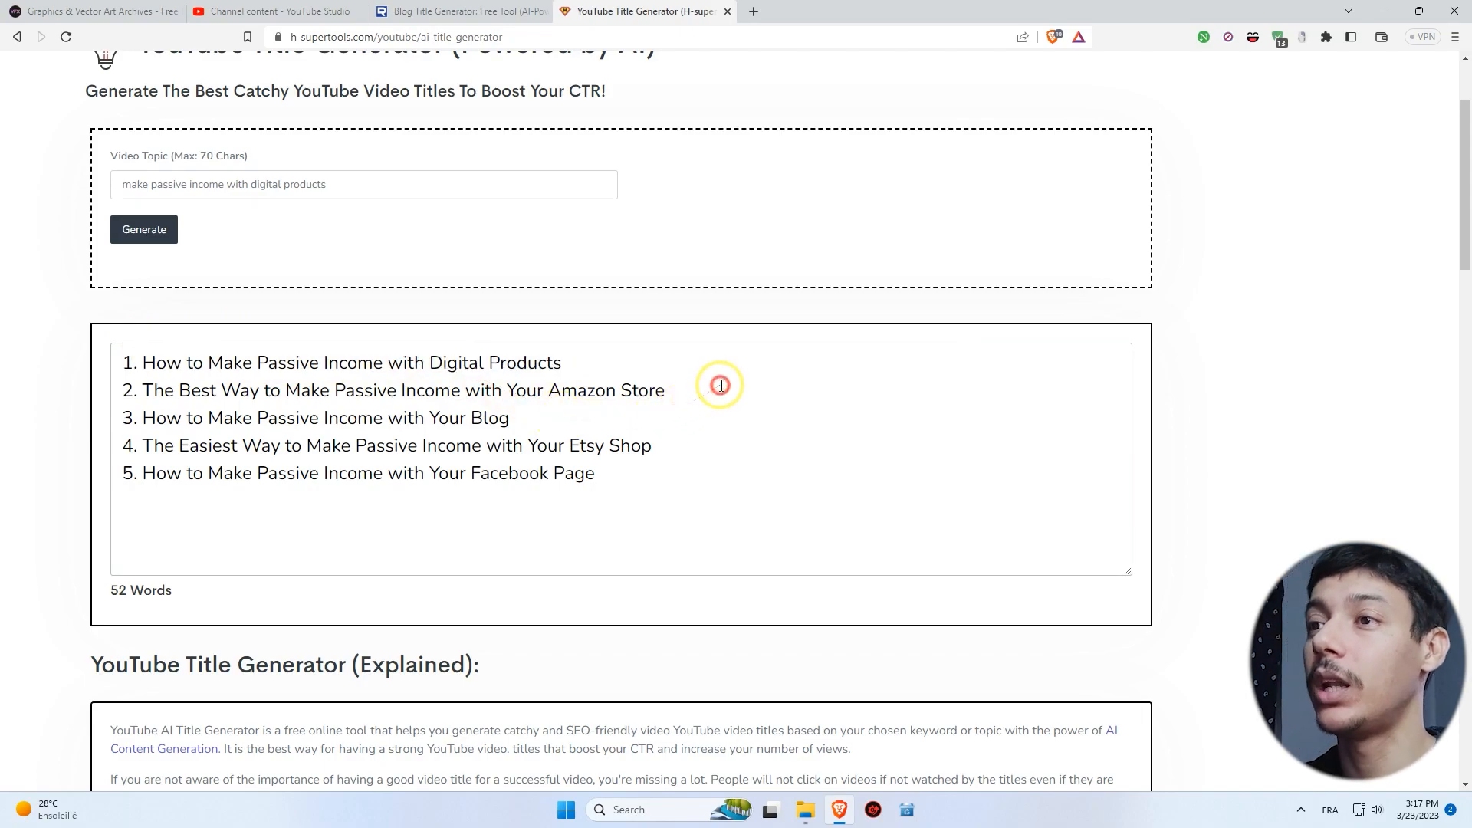
scroll(707, 427, "up", 3)
left_click(271, 17)
type("How to Make Passive Income with Digital Products")
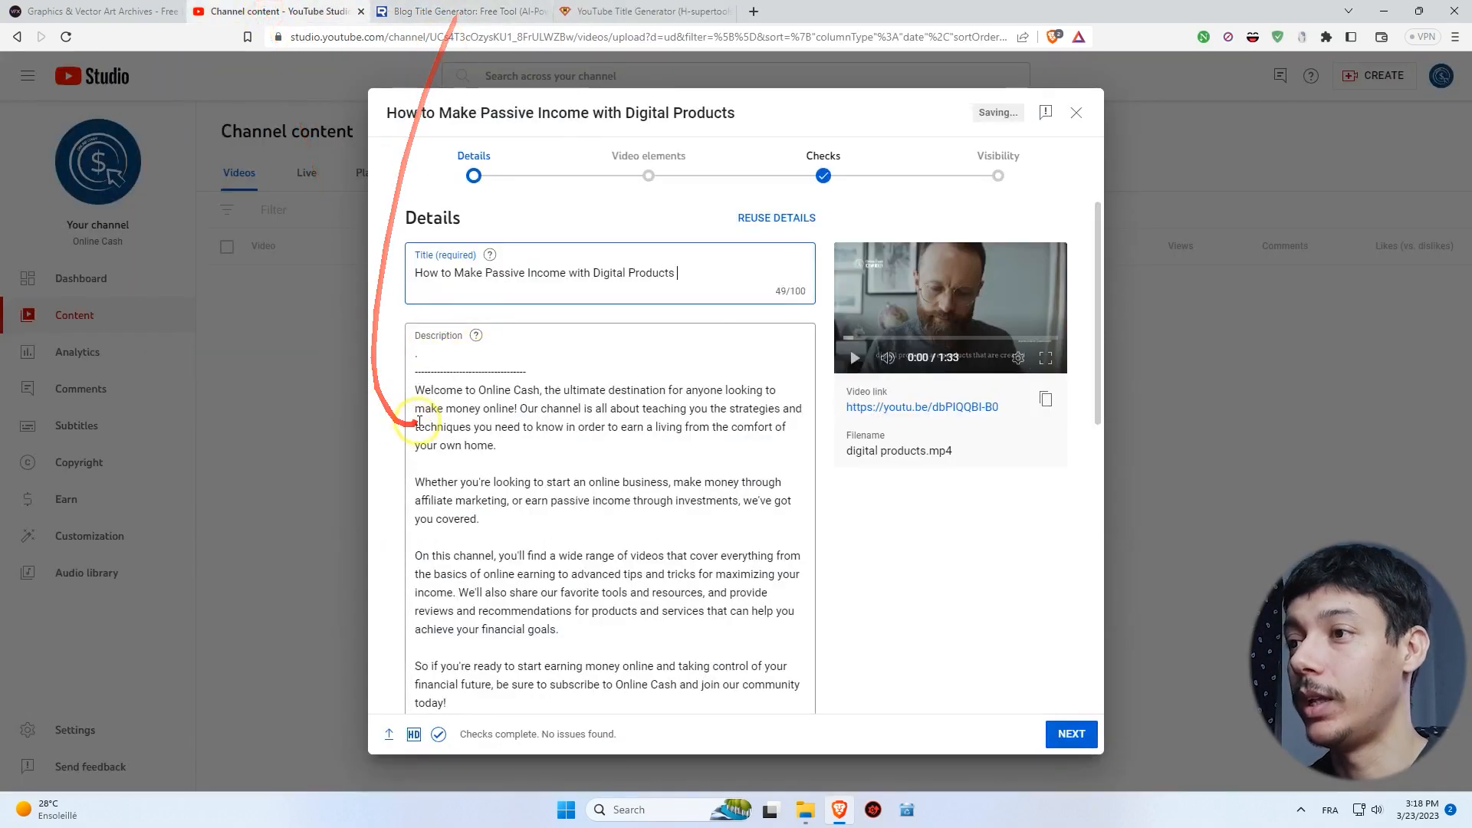
Check the video's description, and ask ChatGPT for an SEO friendly description for the YouTube video "How to Make Passive Income with Digital Products".
left_click(437, 352)
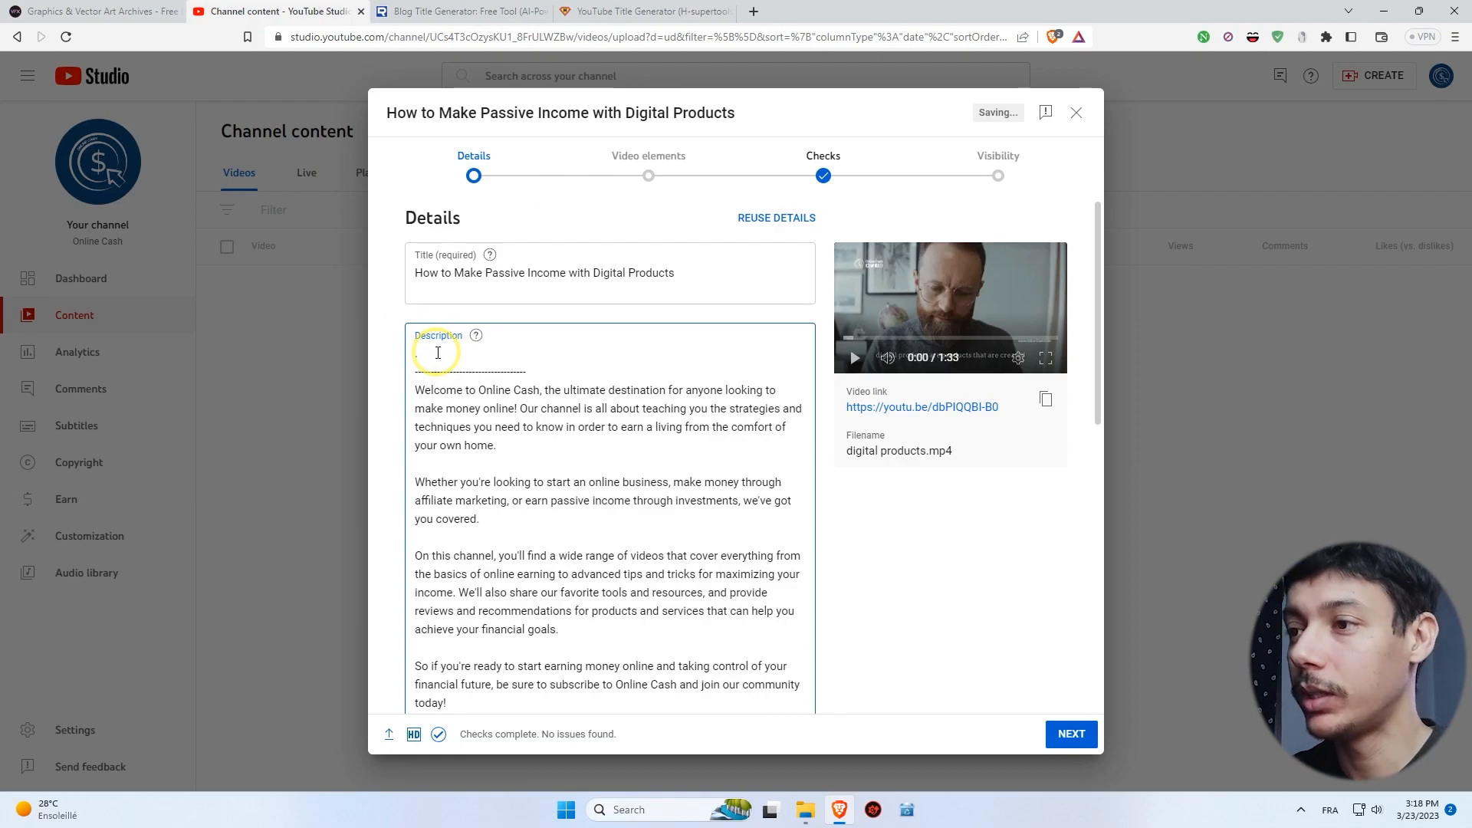
scroll(490, 464, "down", 2)
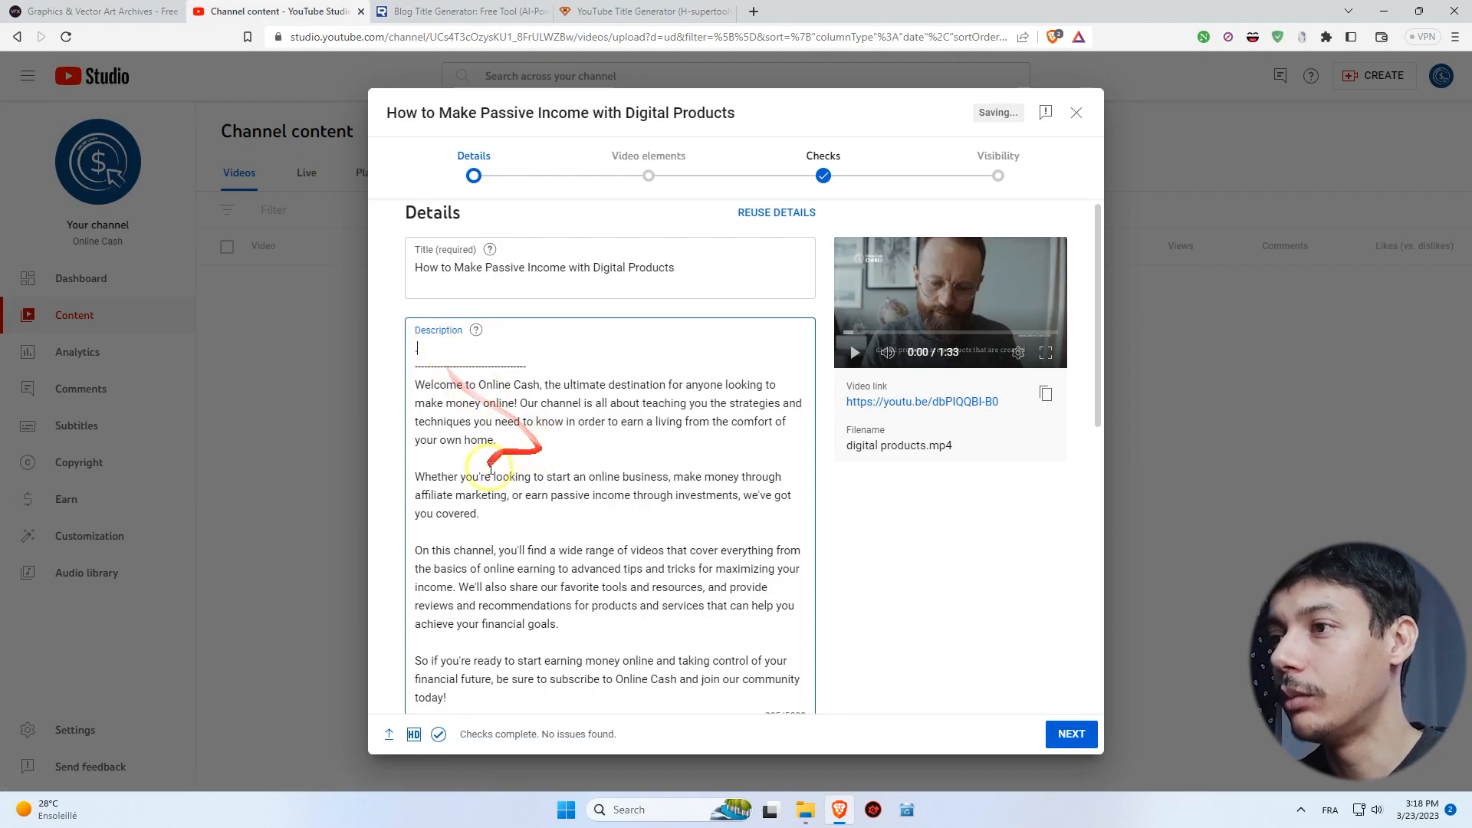
scroll(489, 480, "up", 2)
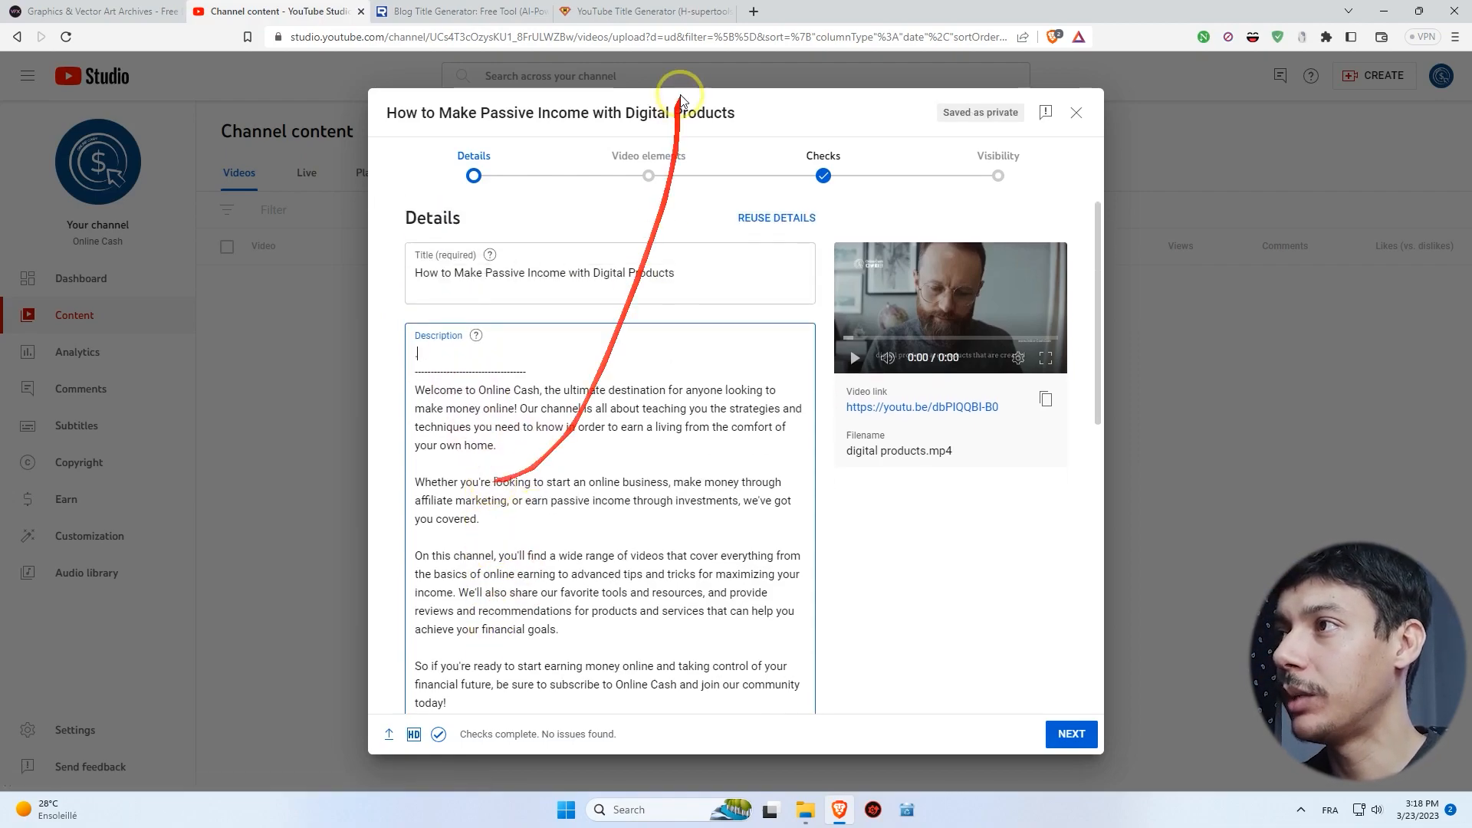
left_click(753, 11)
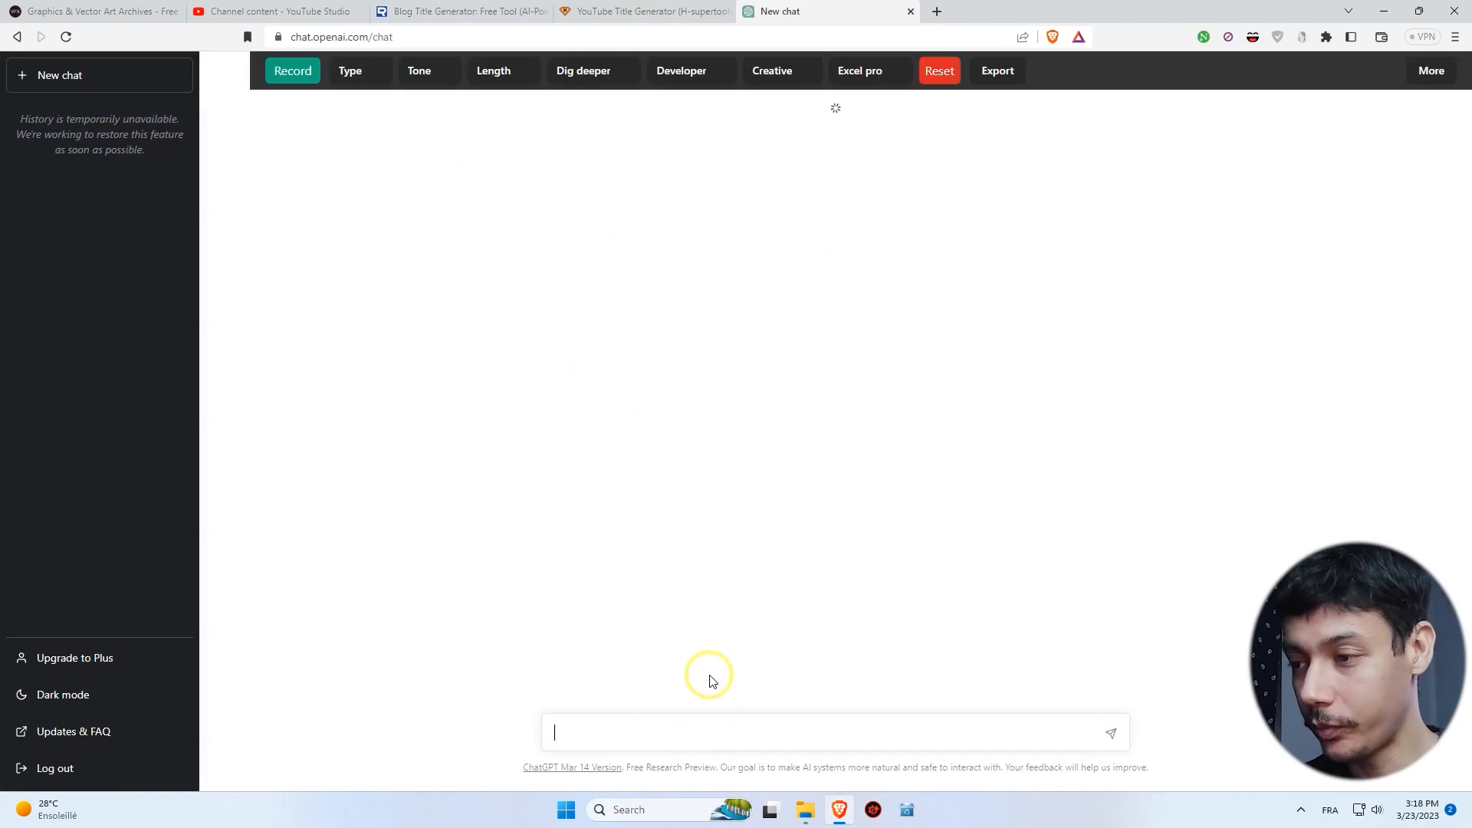
type("give me seo friendly description for my youtube video :")
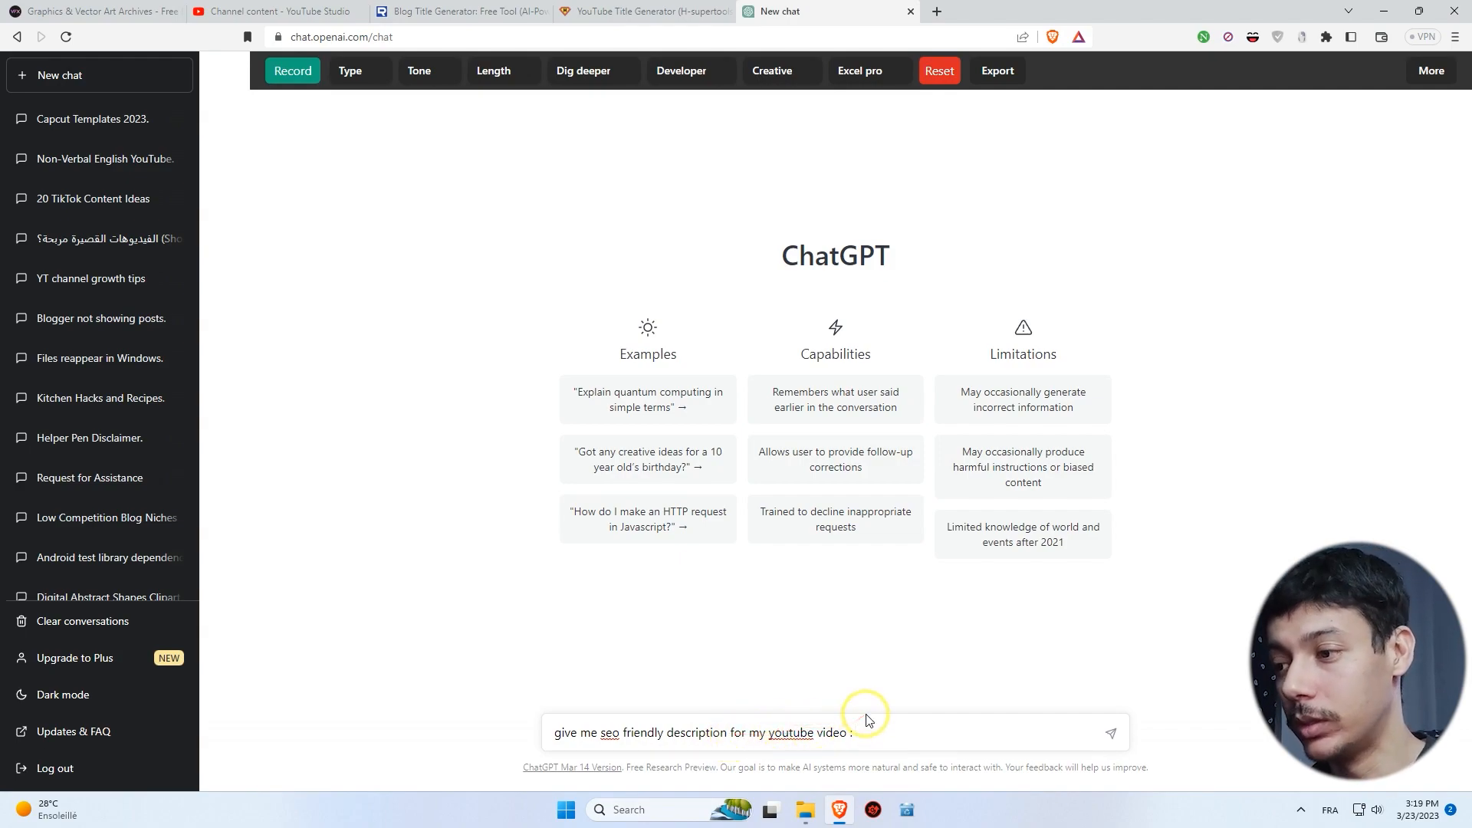
type("How to Make Passive Income with Digital Products")
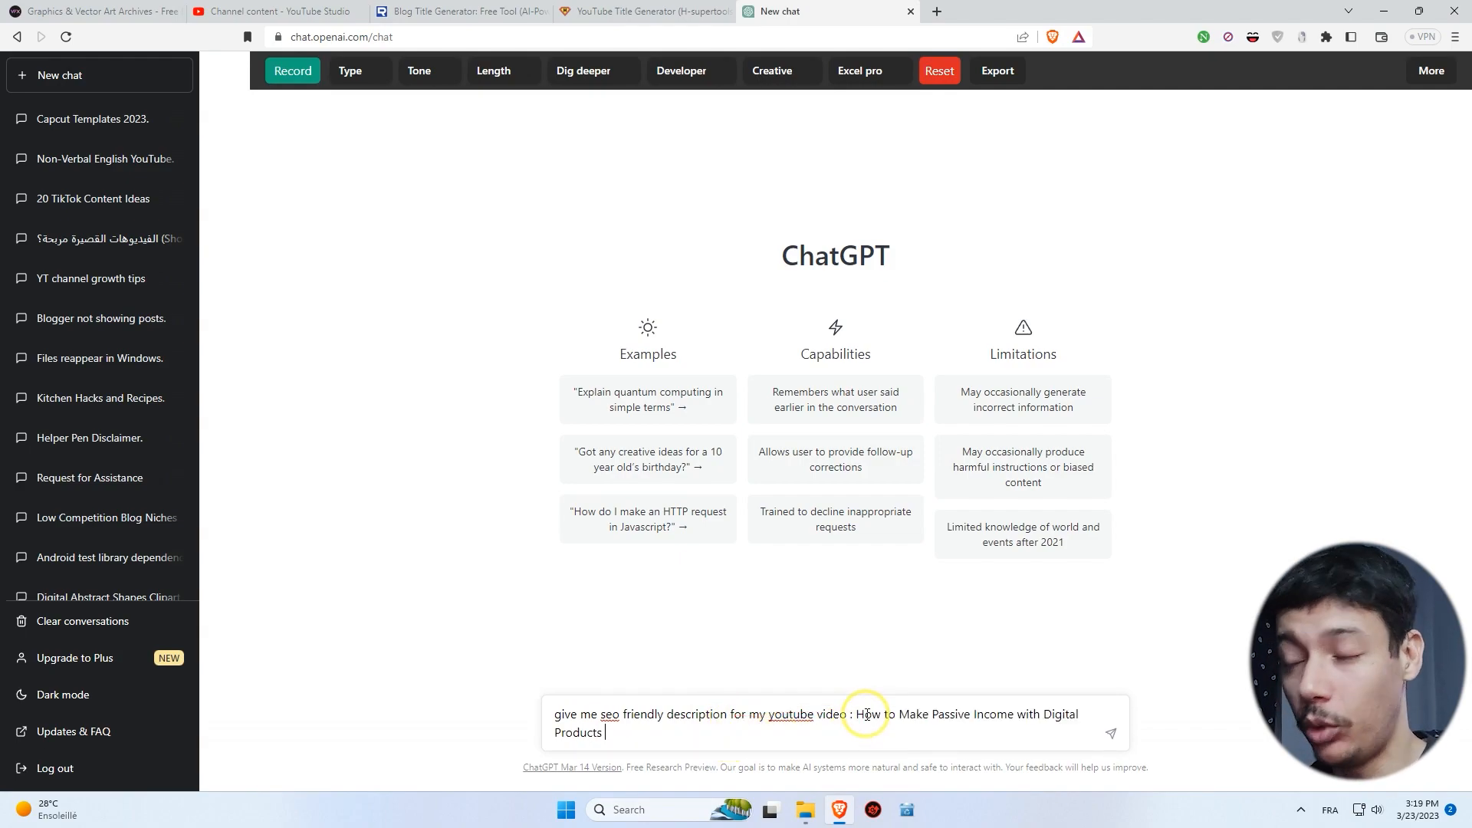
left_click(1115, 735)
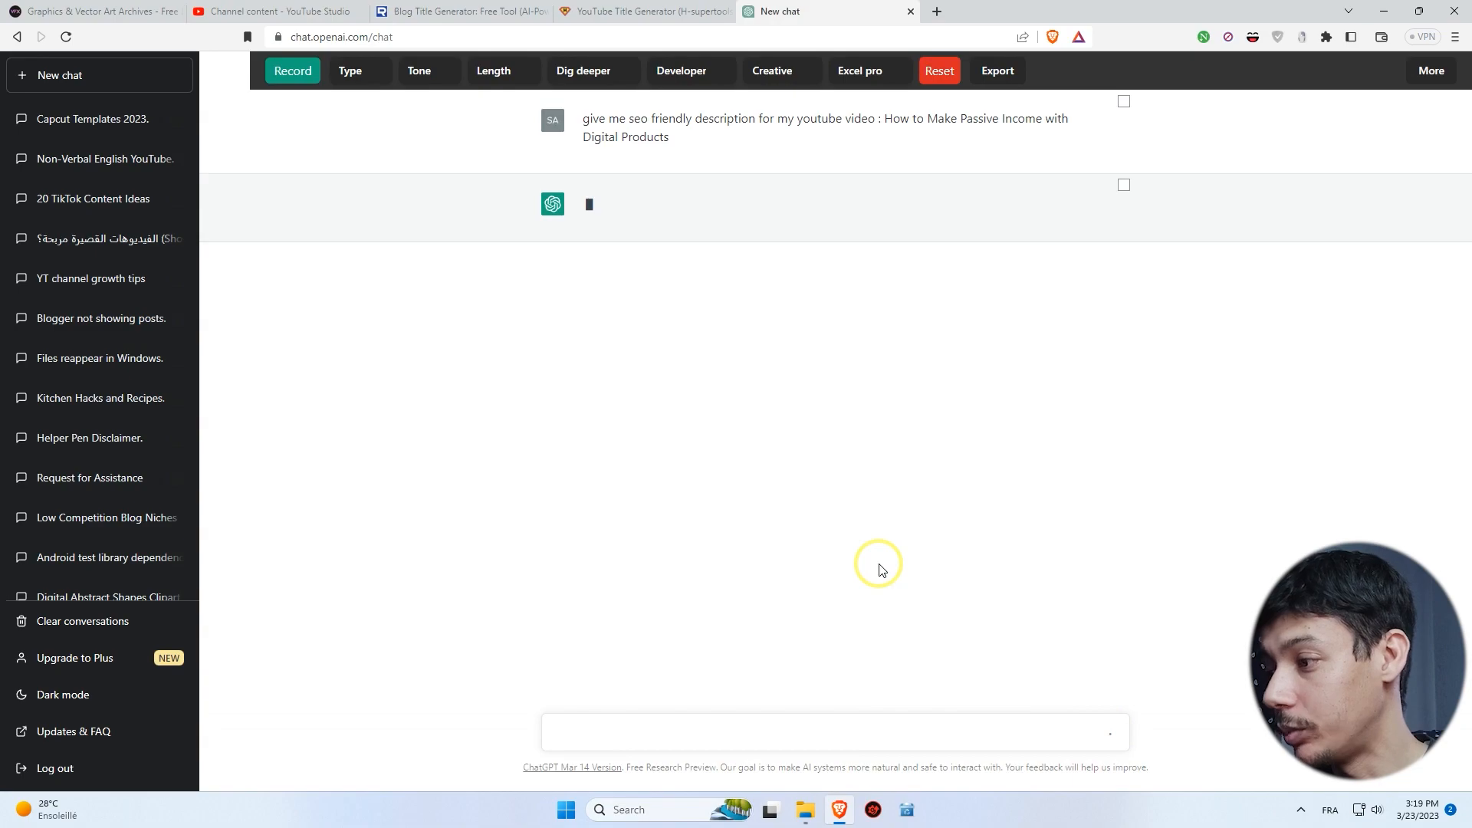
Look up the keyword volume for "make passive income with digital products" from the Blog Title Generator page.
left_click(493, 17)
scroll(1044, 408, "up", 1)
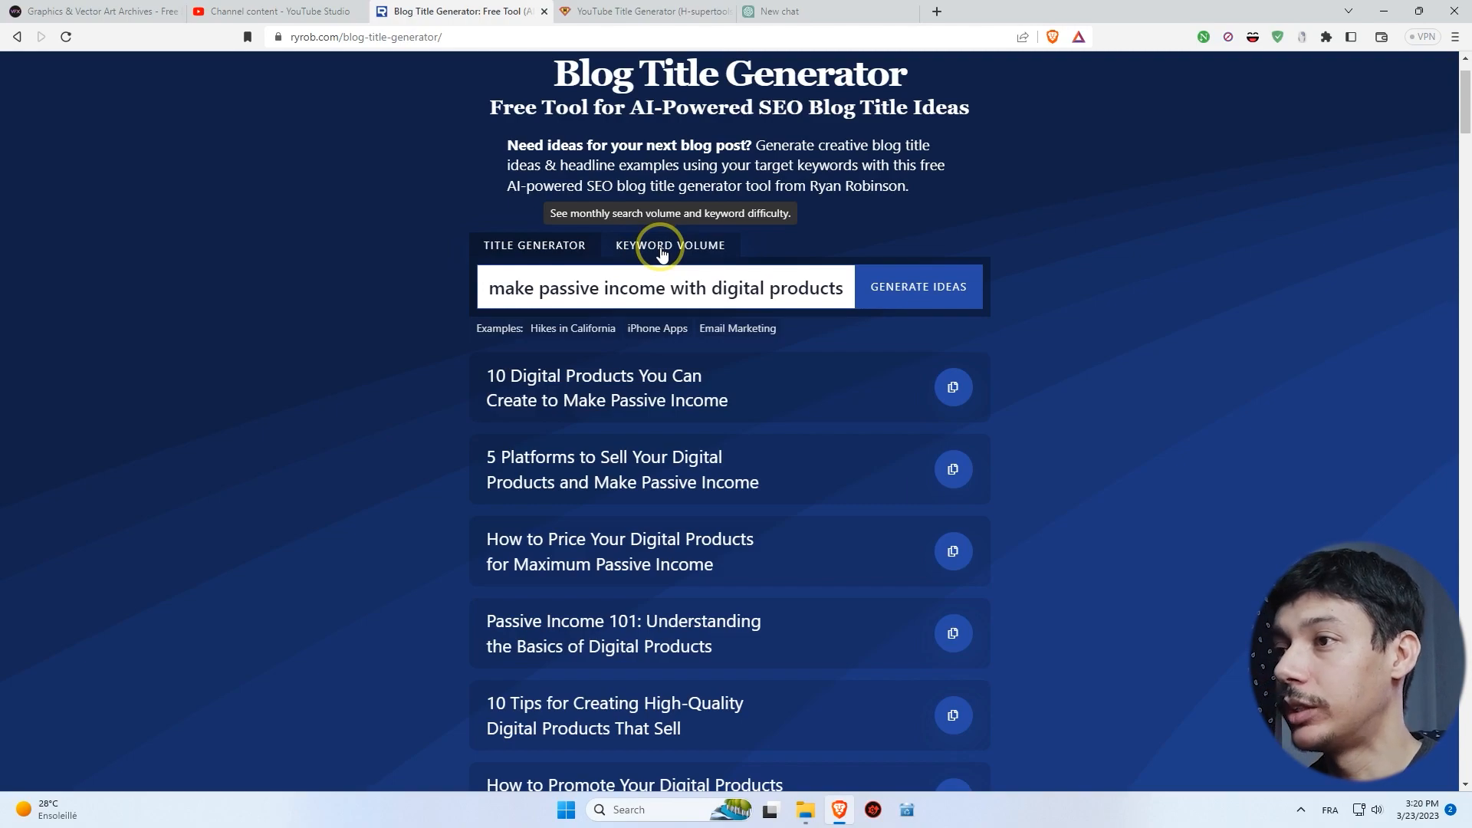
left_click(663, 246)
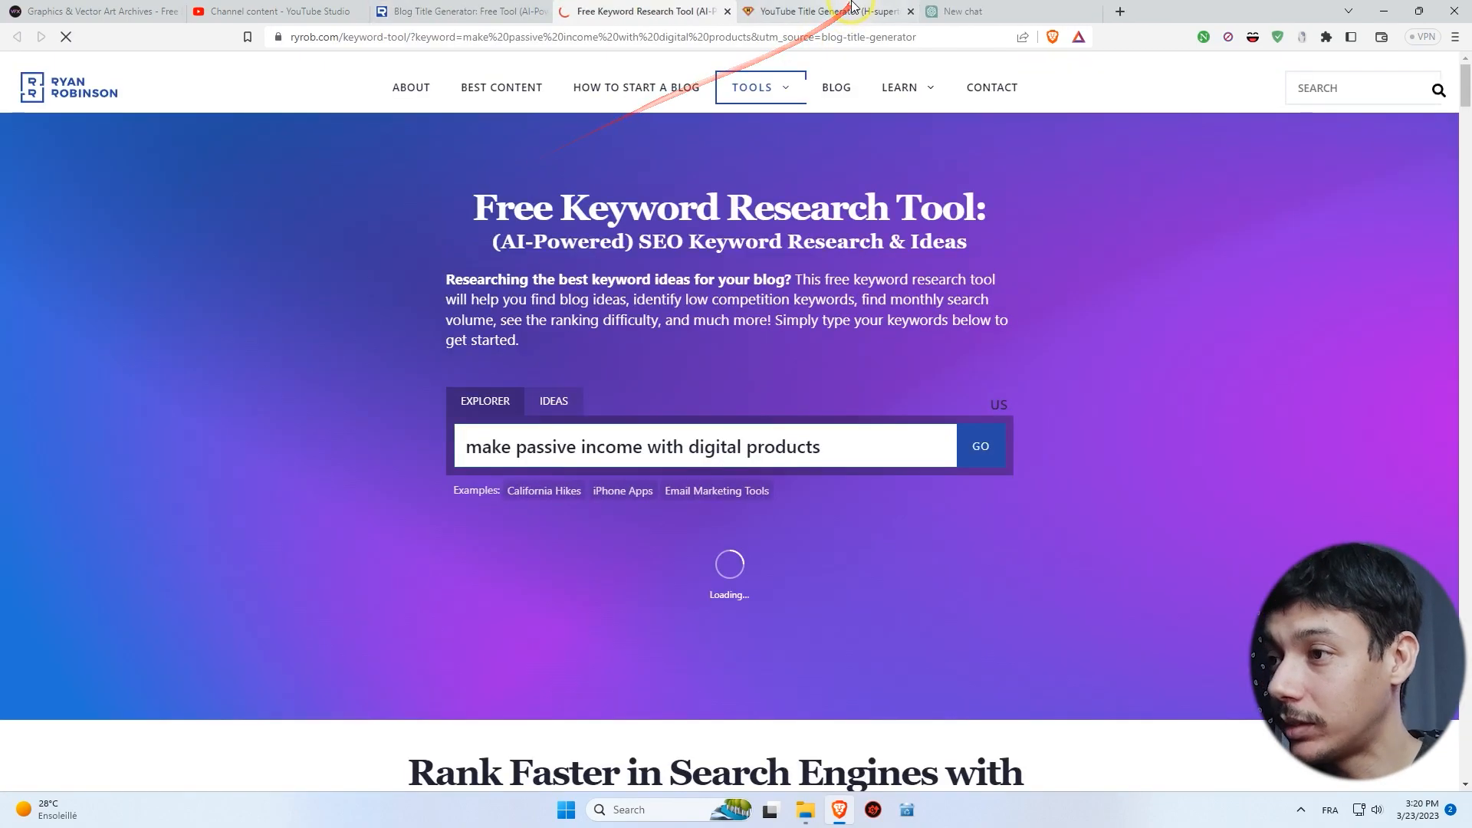
Search for "How to Make Passive Income with Digital Products" in the H-supertools YouTube Keyword Tool.
left_click(852, 7)
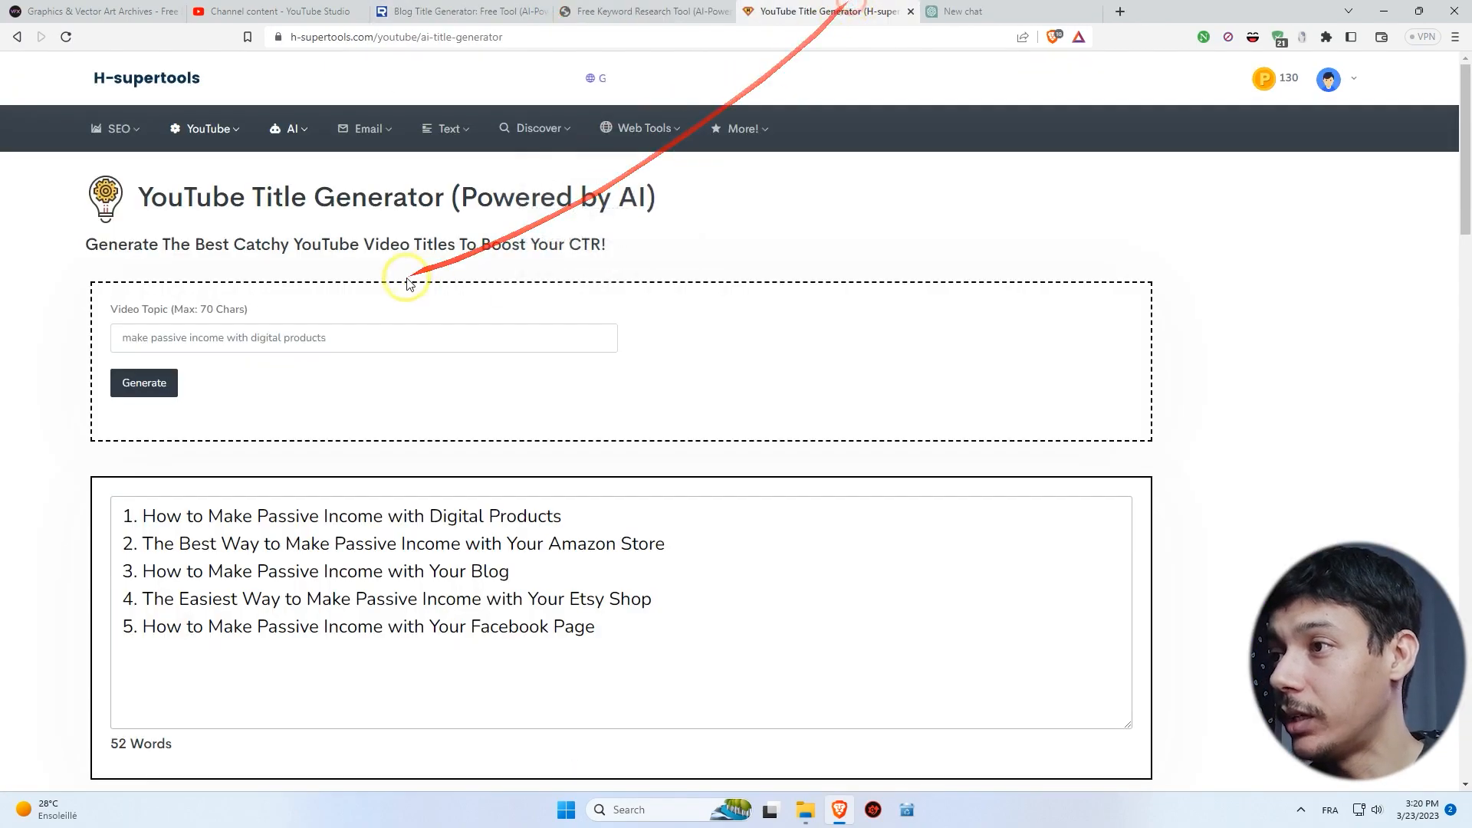
mouse_move(208, 132)
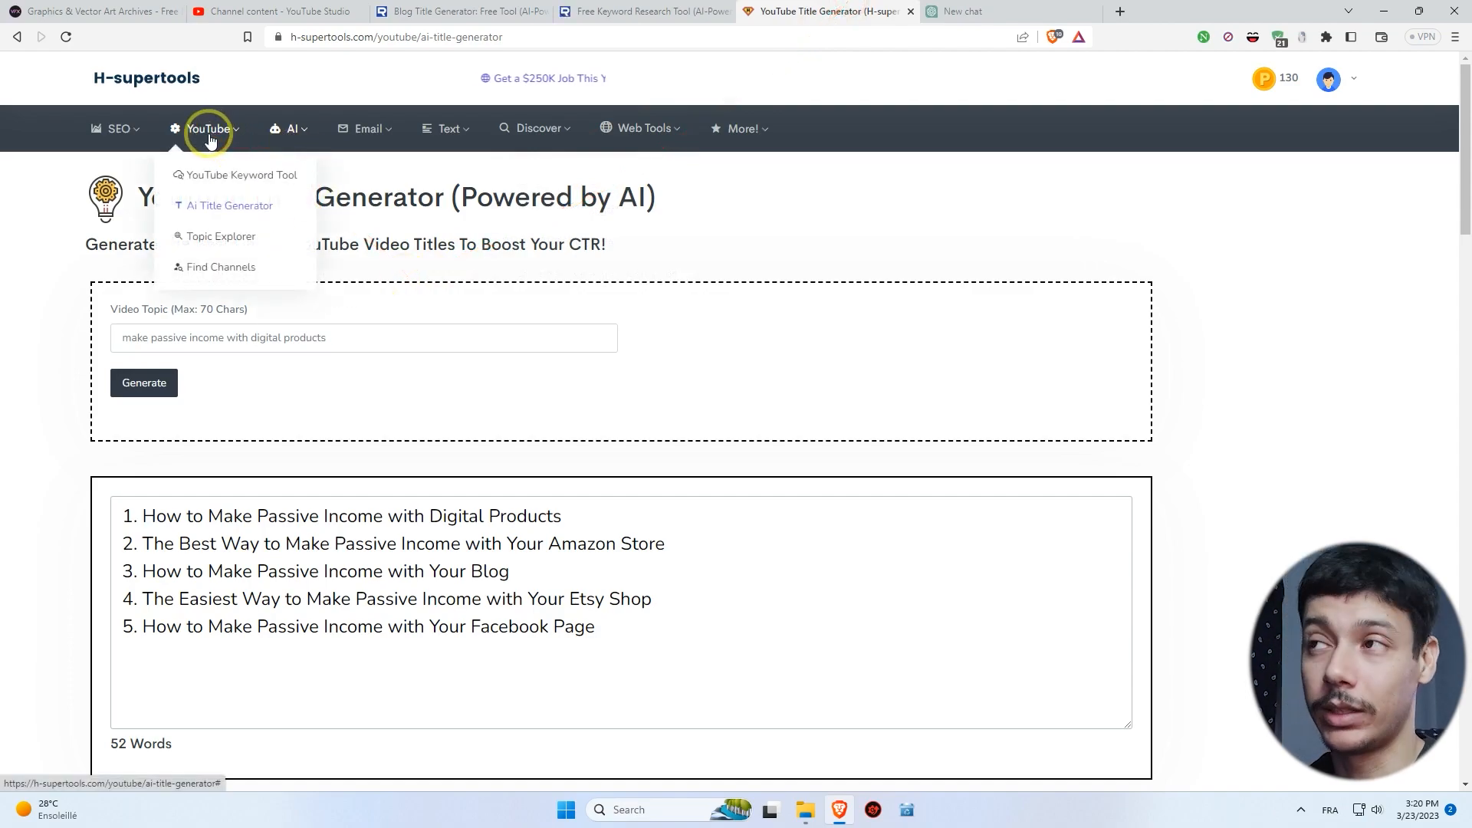
left_click(215, 179)
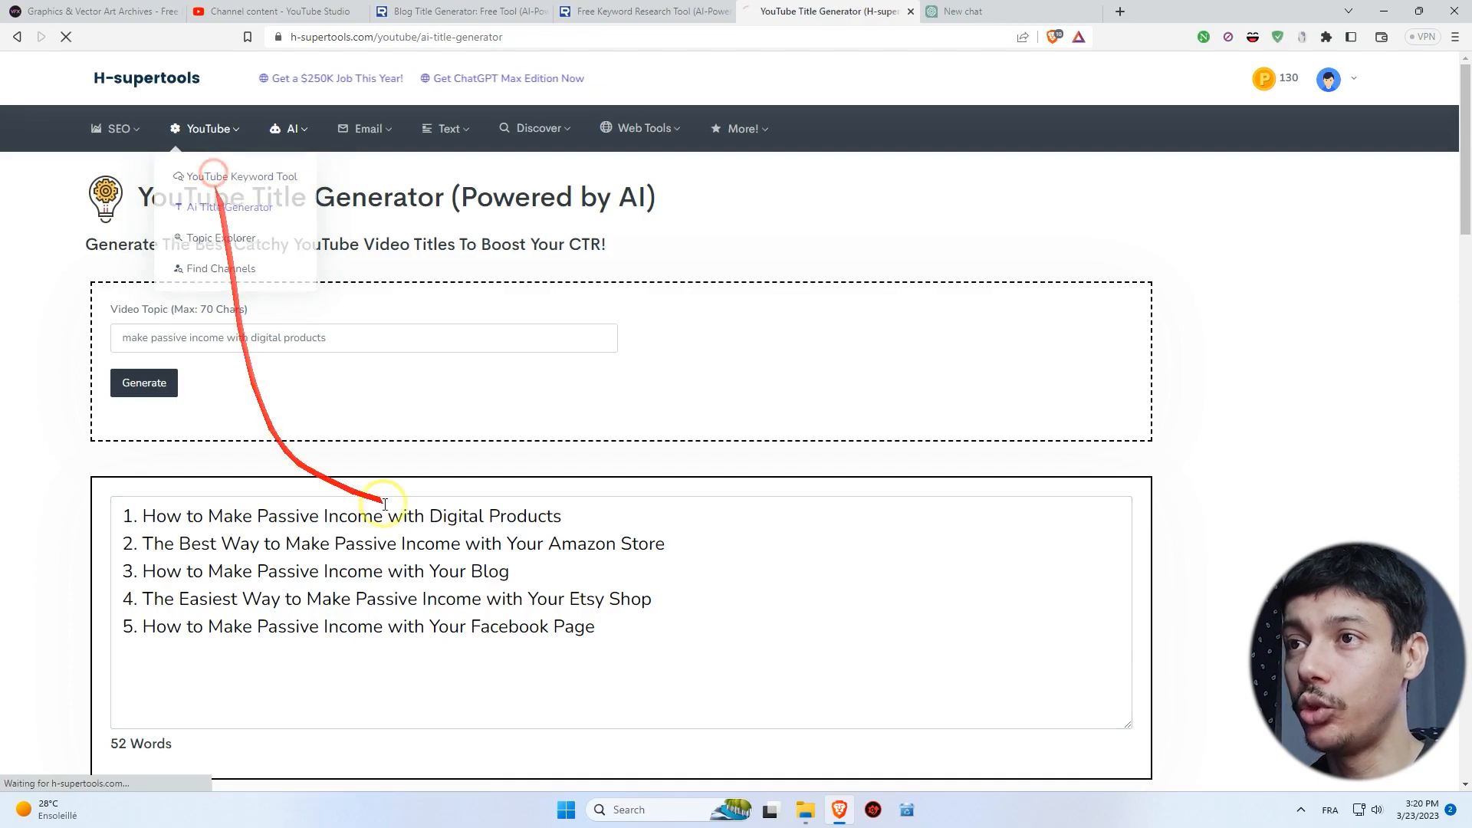
scroll(460, 487, "down", 5)
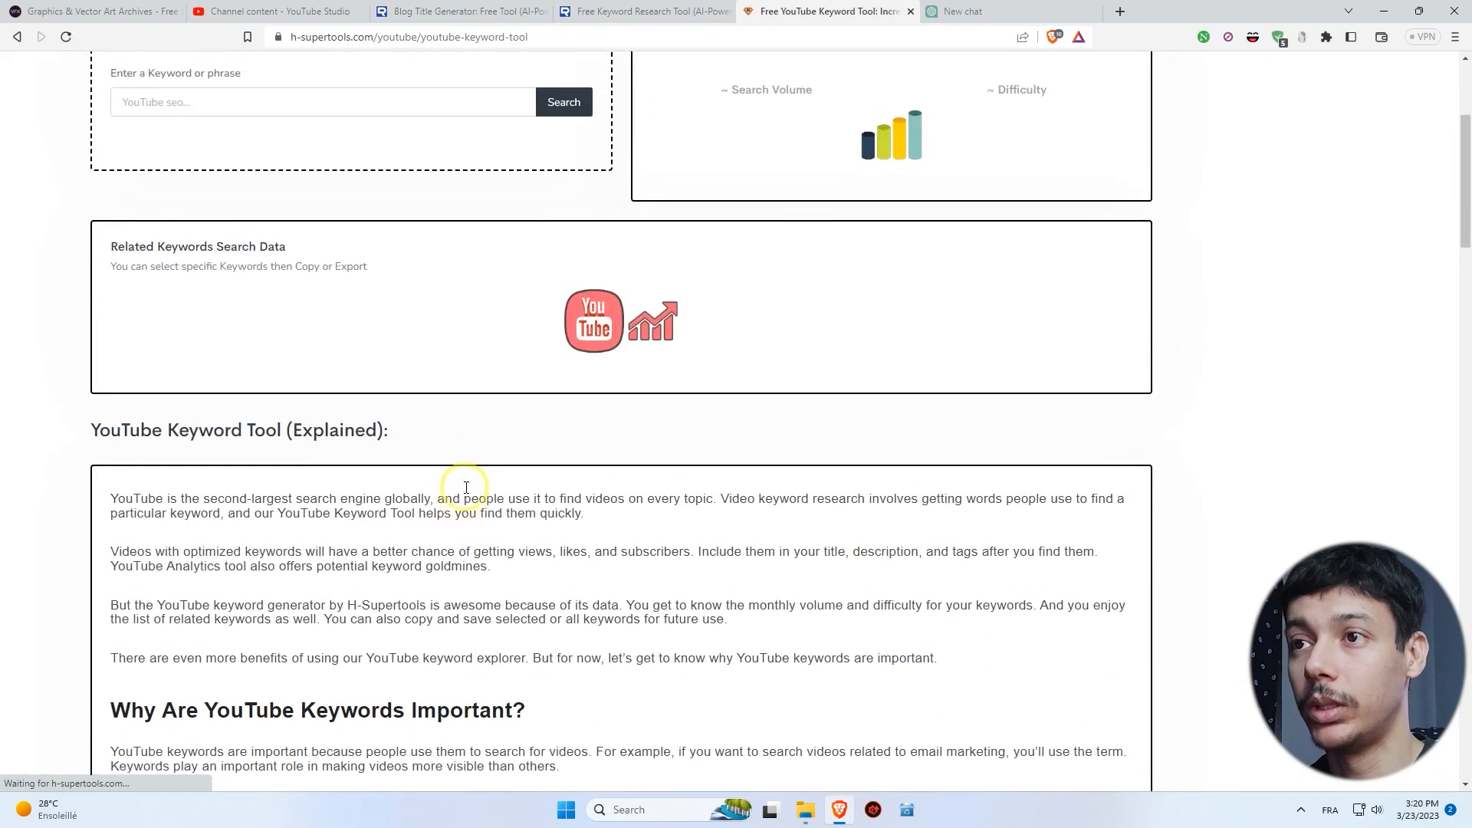
scroll(460, 483, "up", 3)
left_click(239, 309)
type("How to Make Passive Income with Digital Products")
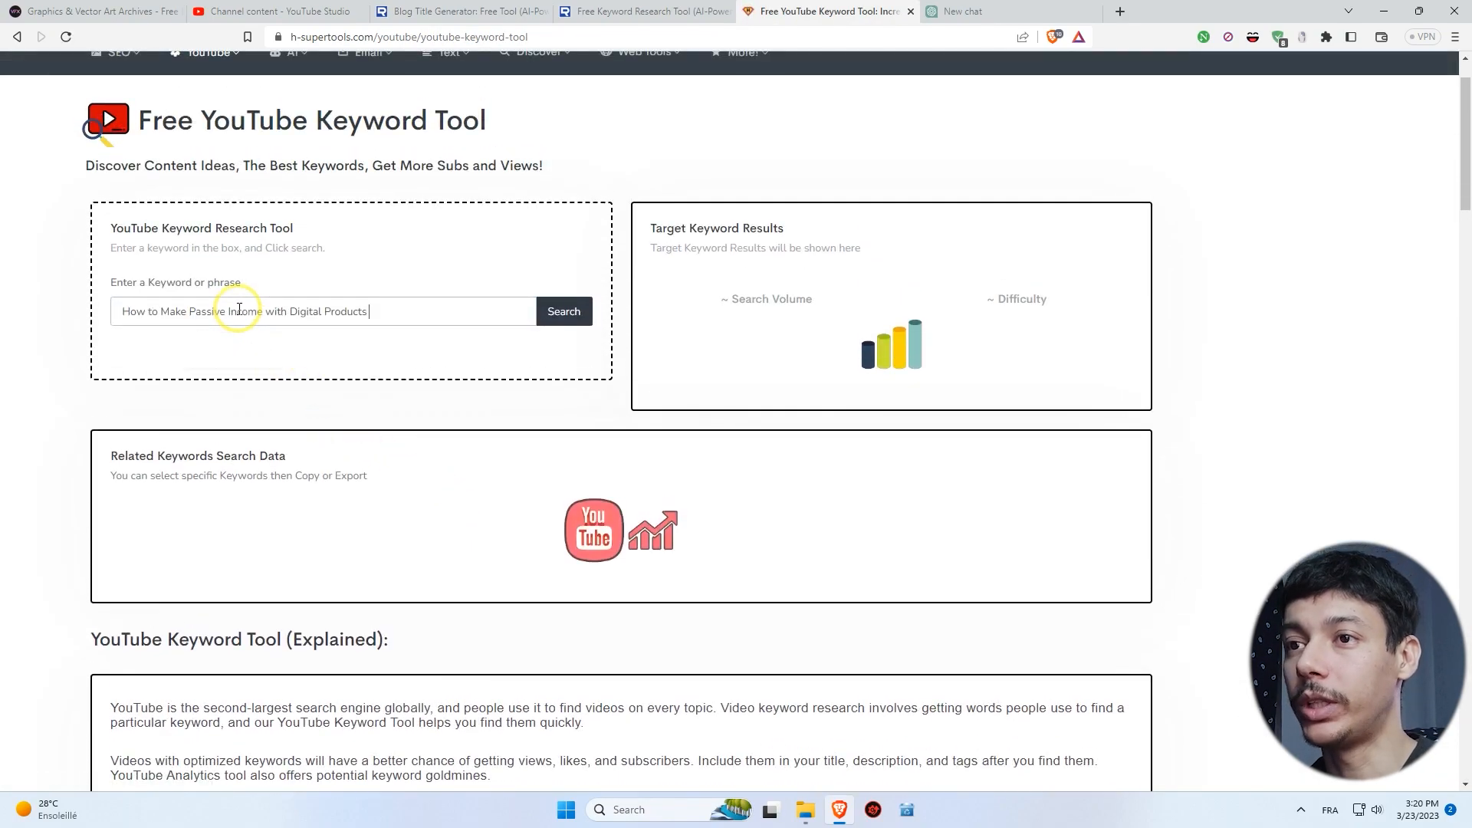
left_click(563, 314)
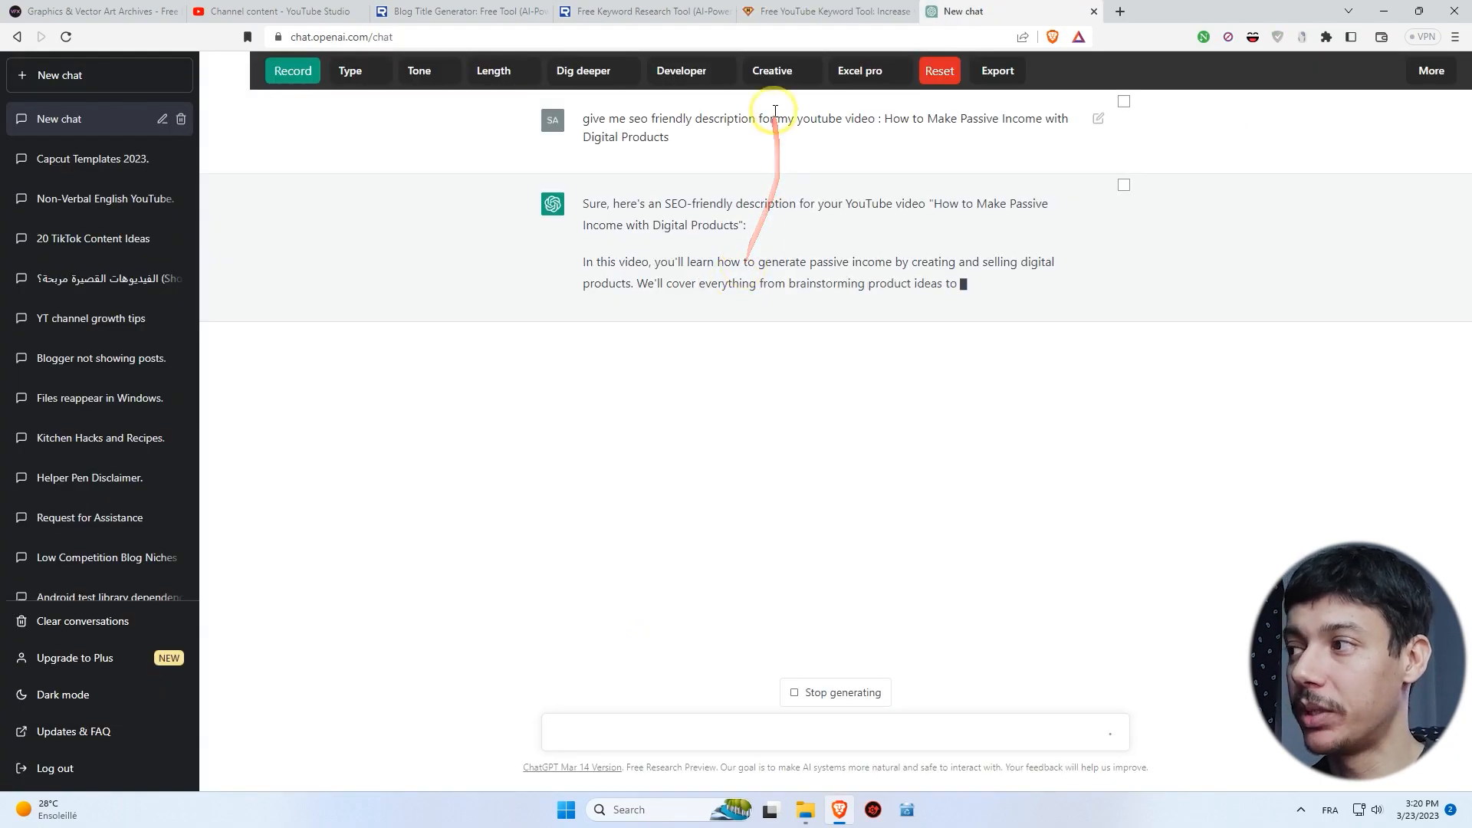
Examine the H-supertools keyword results, checking the monthly search volume and rank difficulty of the title phrase and its related keywords.
left_click(790, 10)
scroll(242, 391, "down", 4)
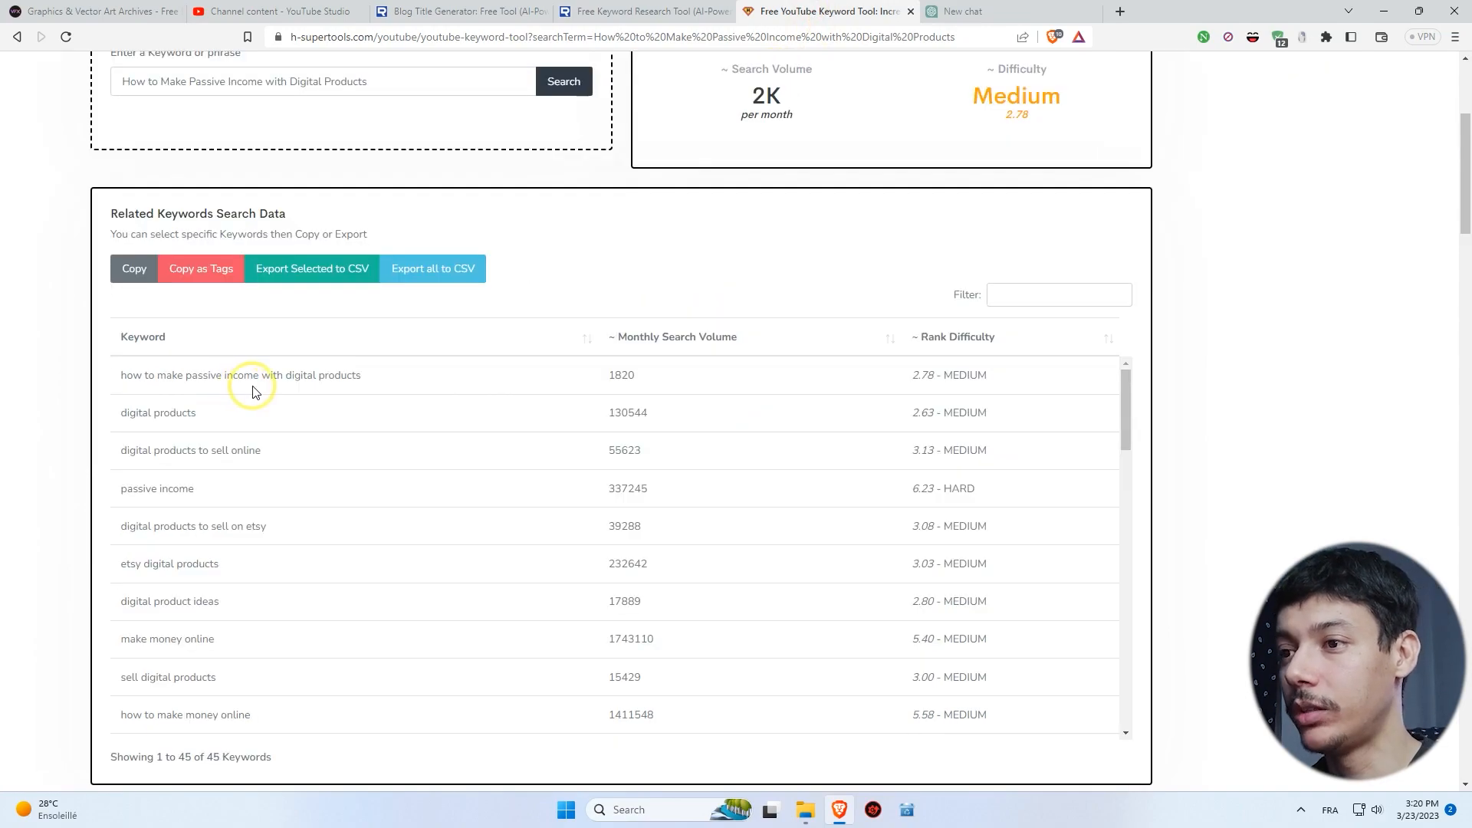
left_click_drag(367, 375, 125, 377)
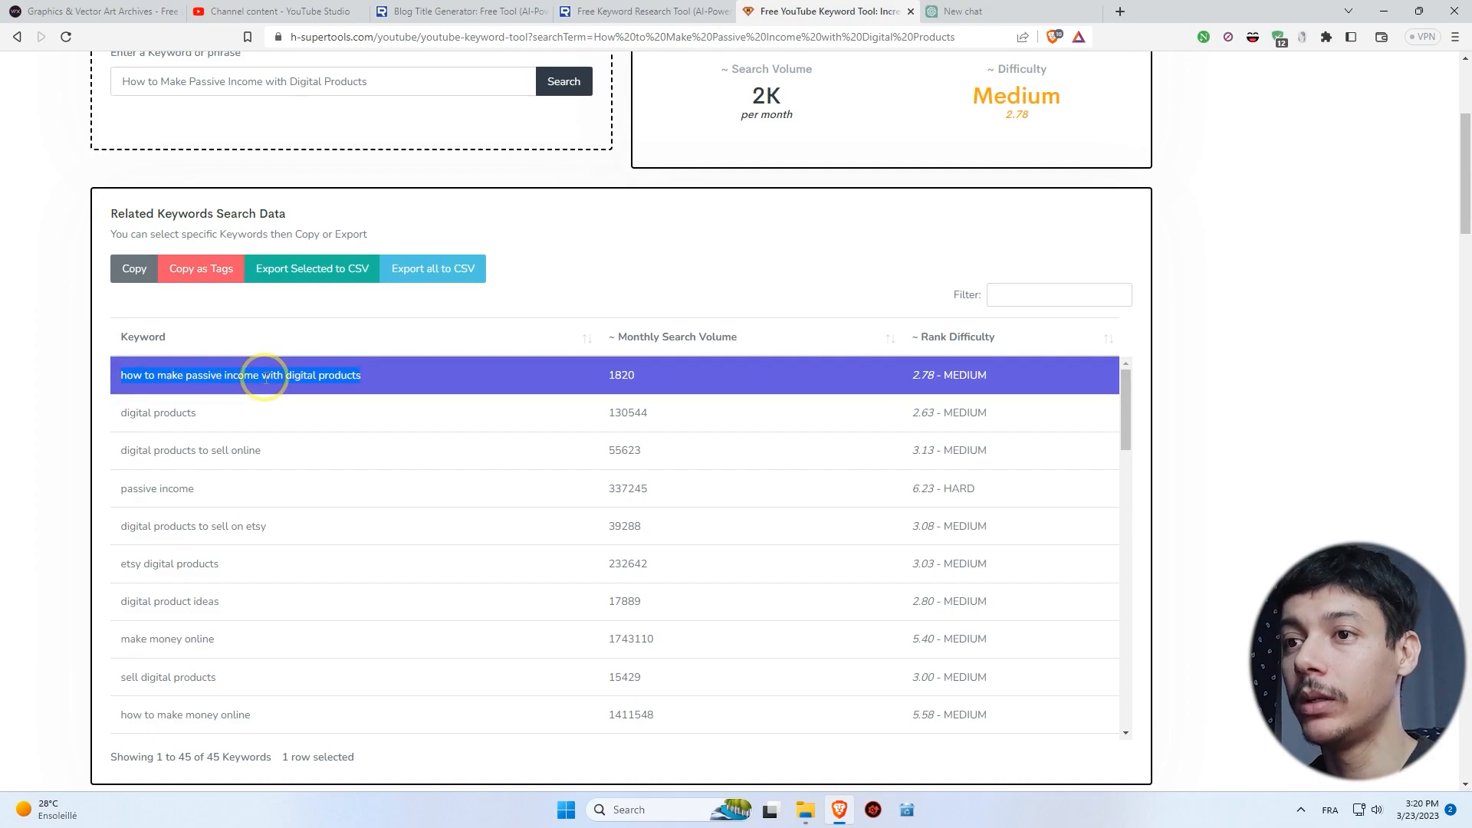
left_click(373, 380)
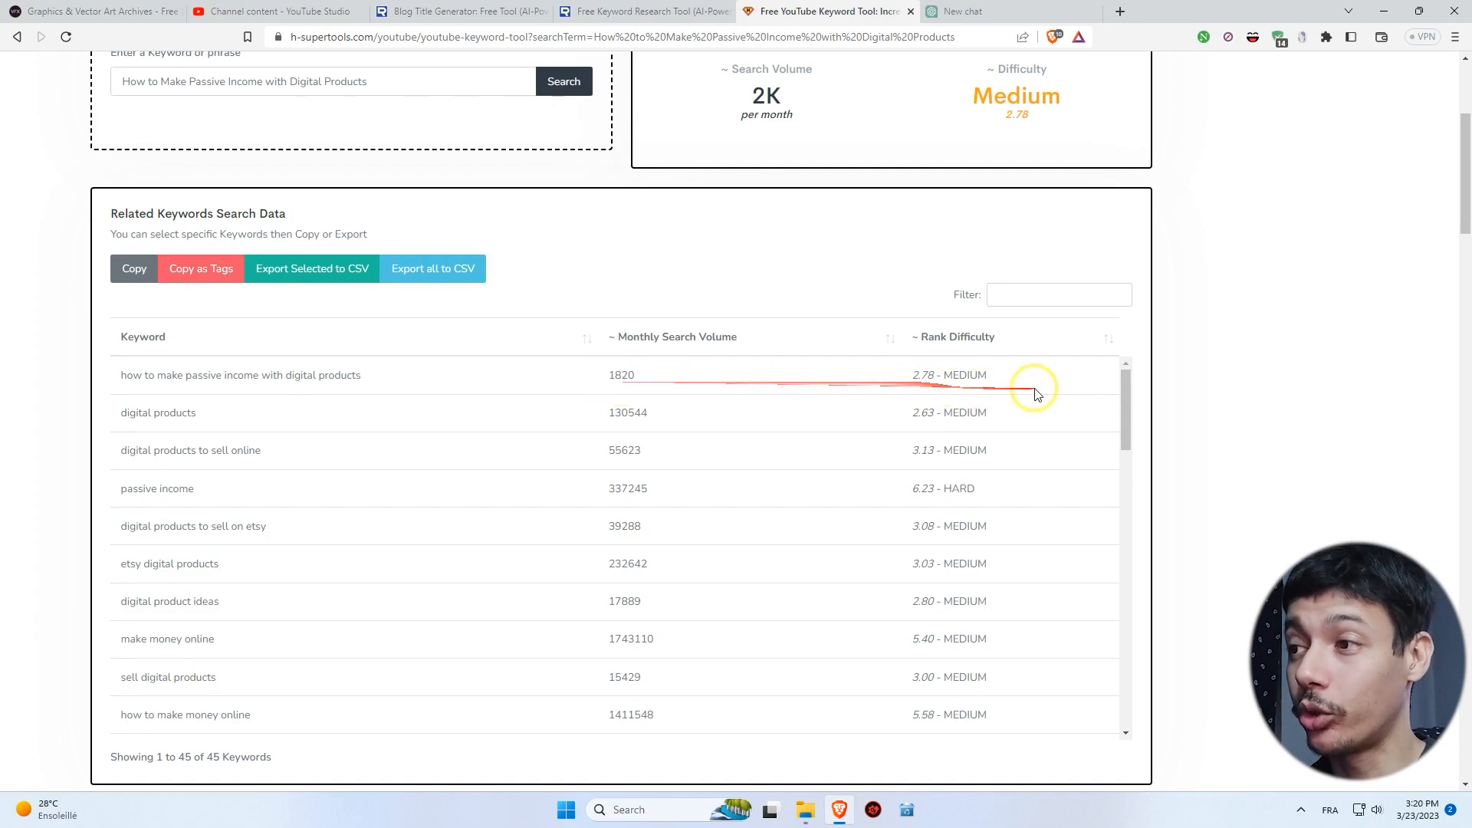
left_click(918, 378)
left_click(922, 380)
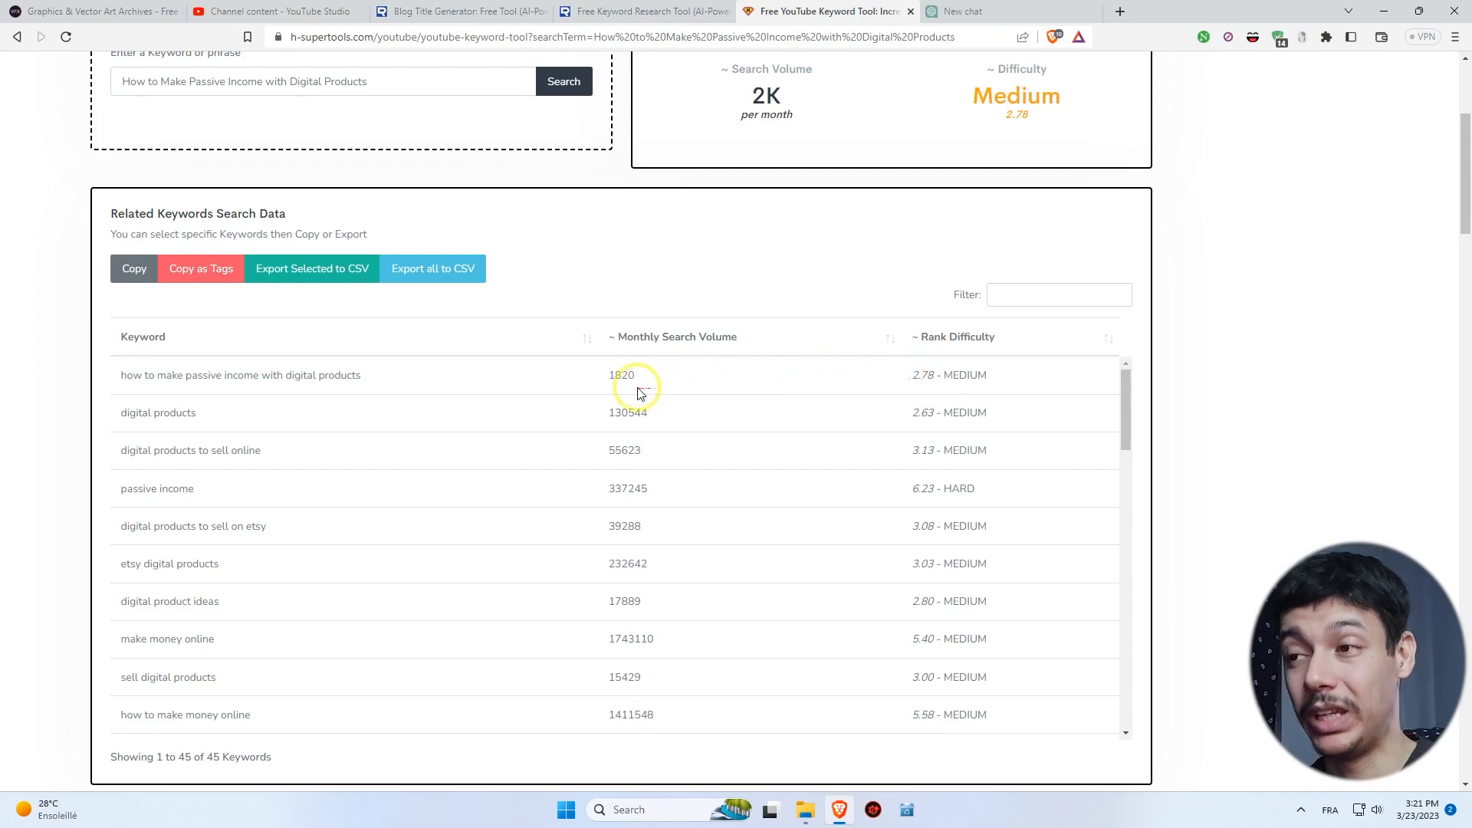
left_click(610, 374)
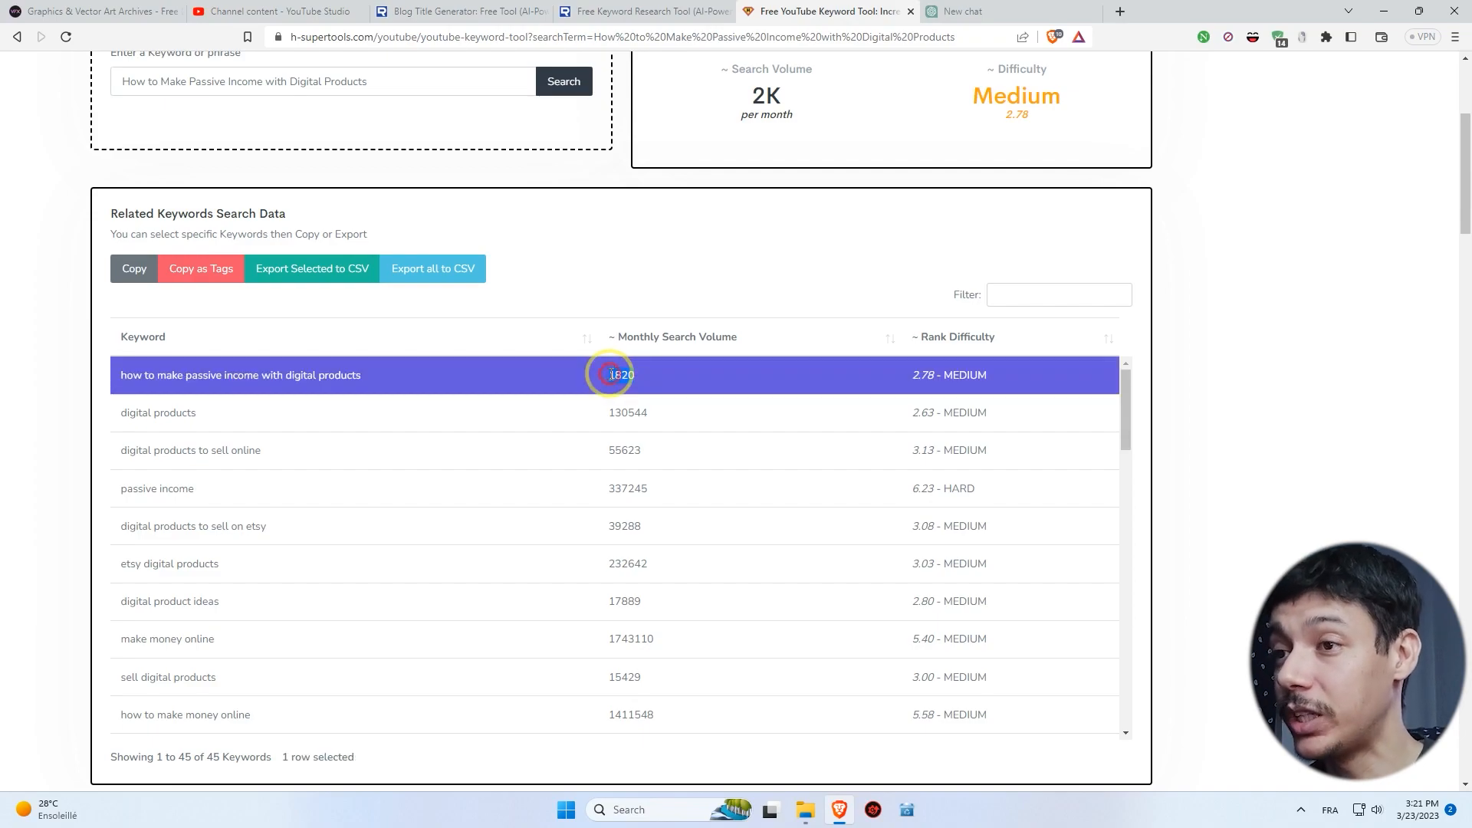
left_click(402, 378)
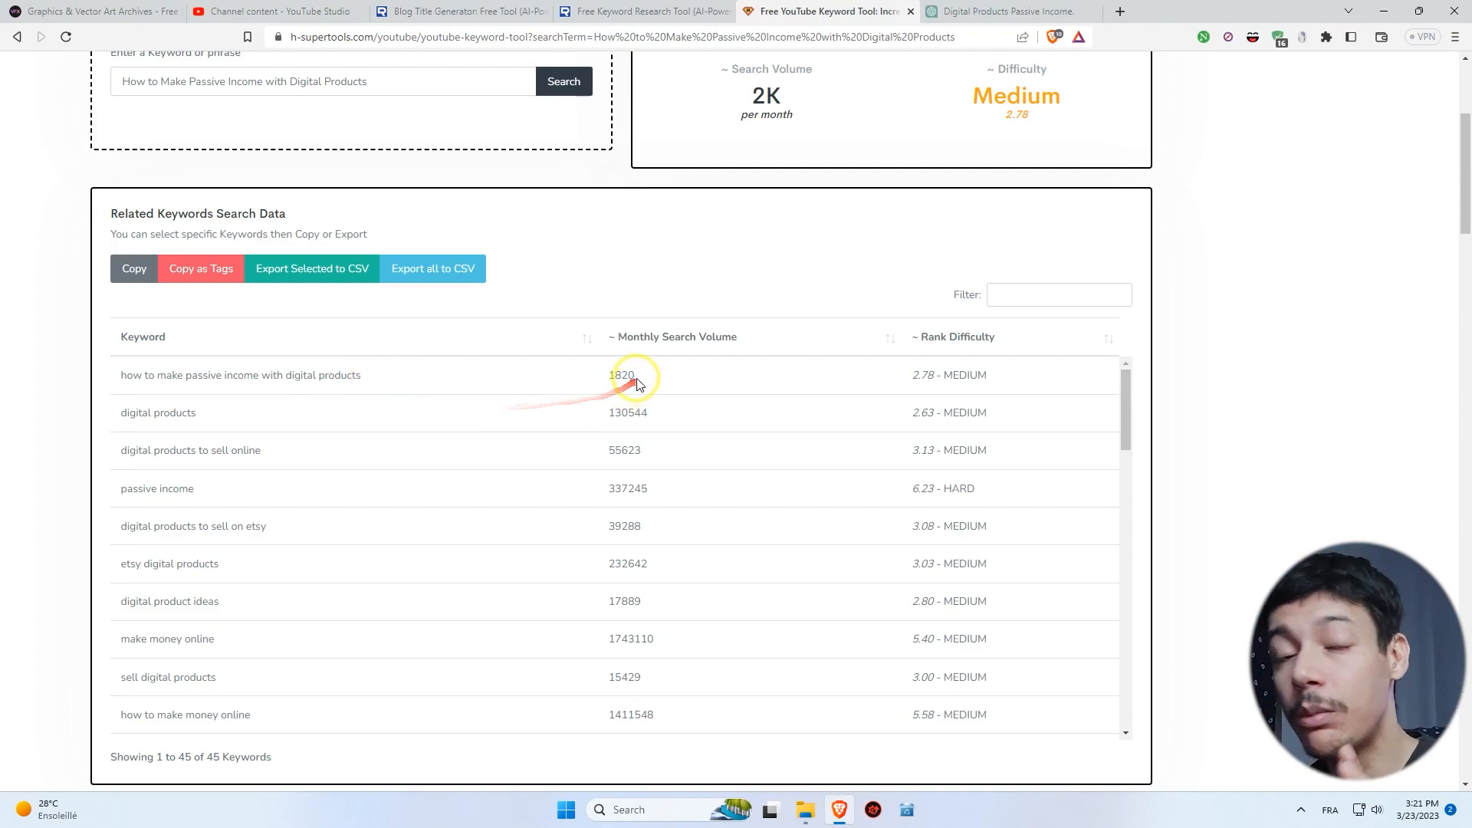
left_click_drag(636, 375, 605, 376)
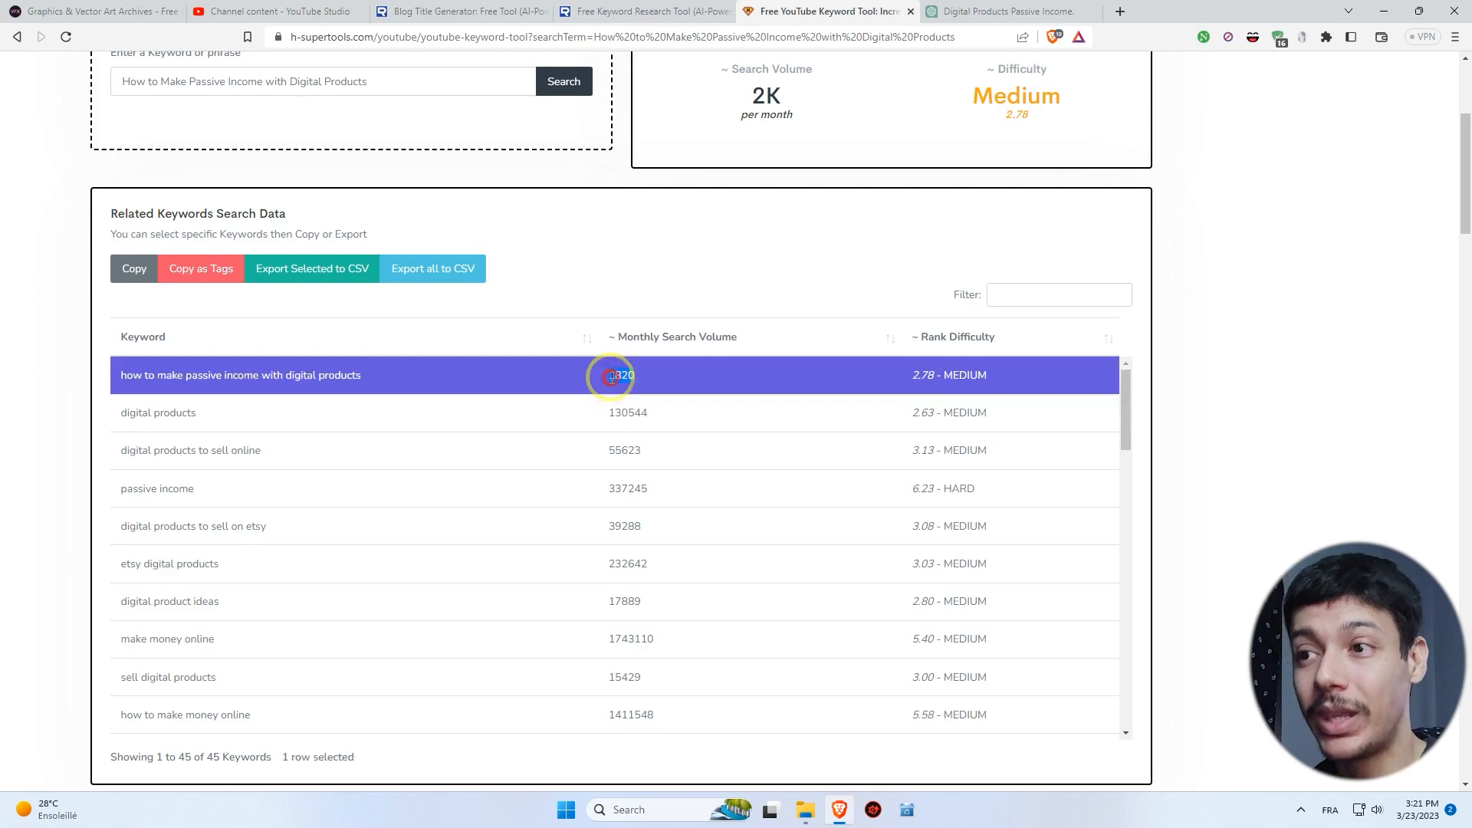
left_click(446, 375)
left_click_drag(366, 375, 154, 374)
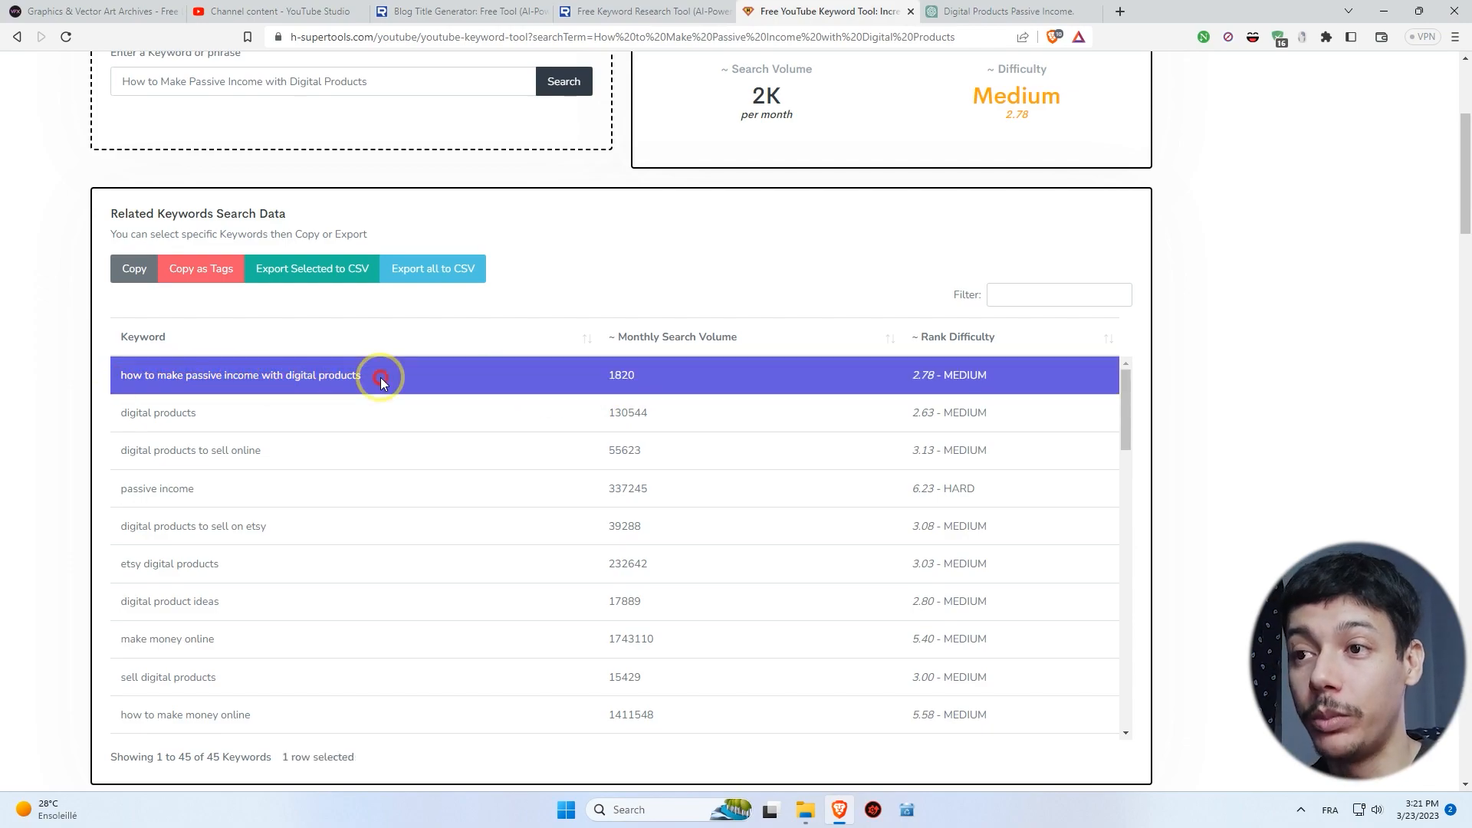
left_click(381, 379)
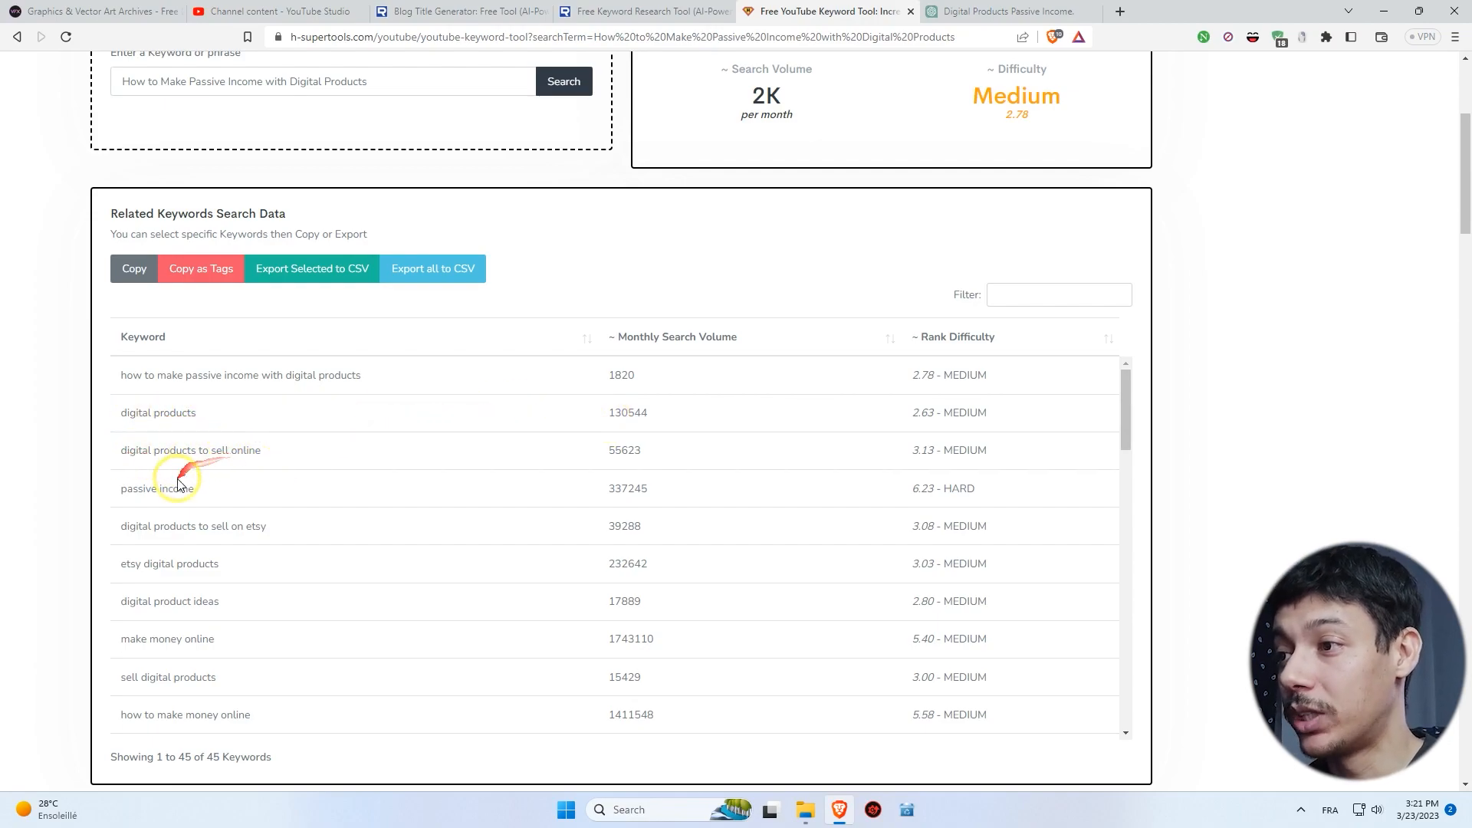
scroll(246, 558, "down", 3)
scroll(236, 580, "up", 3)
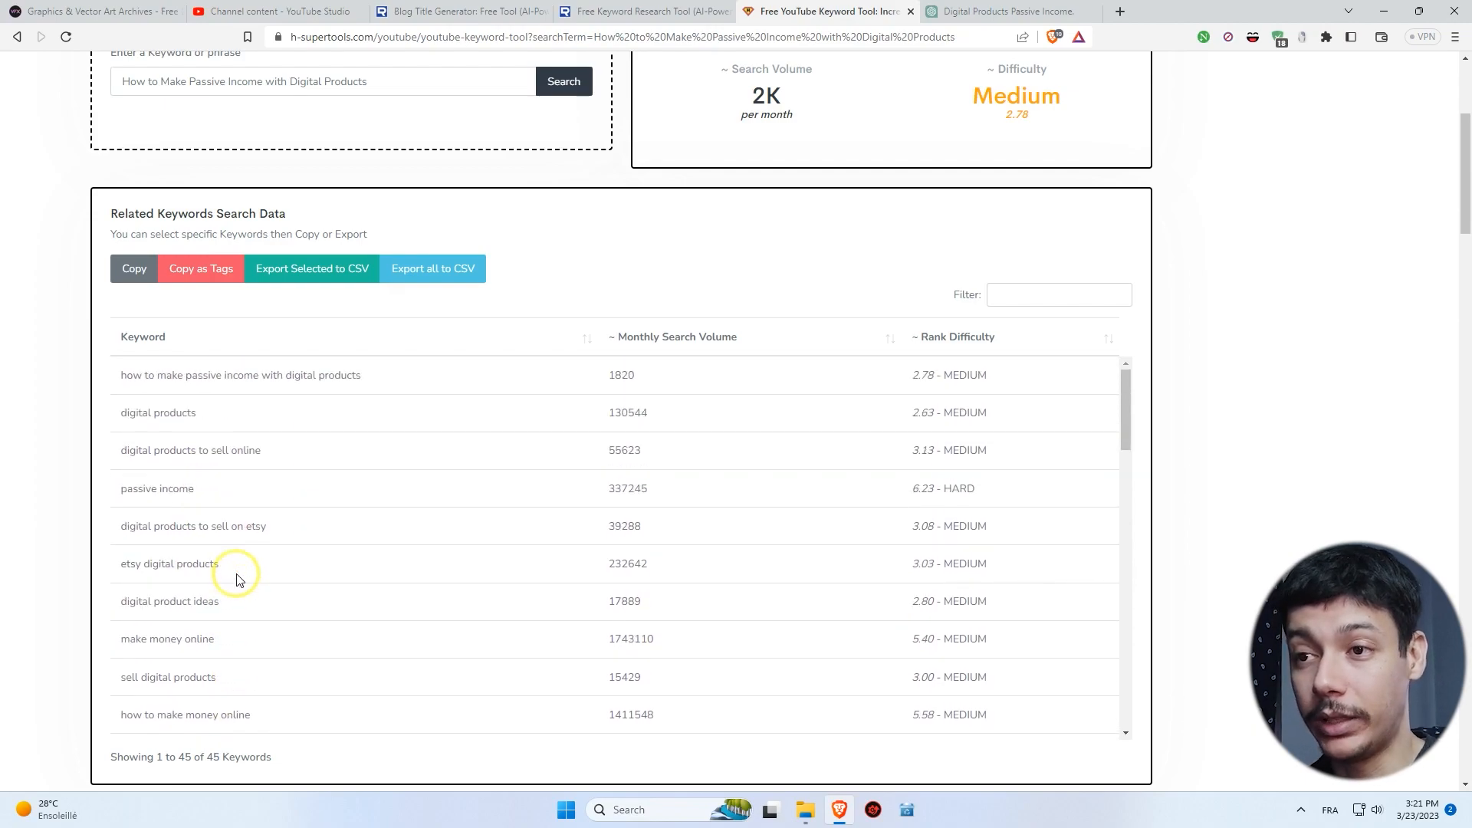
Copy ChatGPT's generated description paragraph to the start of the video's description in YouTube Studio, above the dashed line.
left_click(942, 11)
left_click_drag(644, 406, 582, 261)
key("ctrl+c")
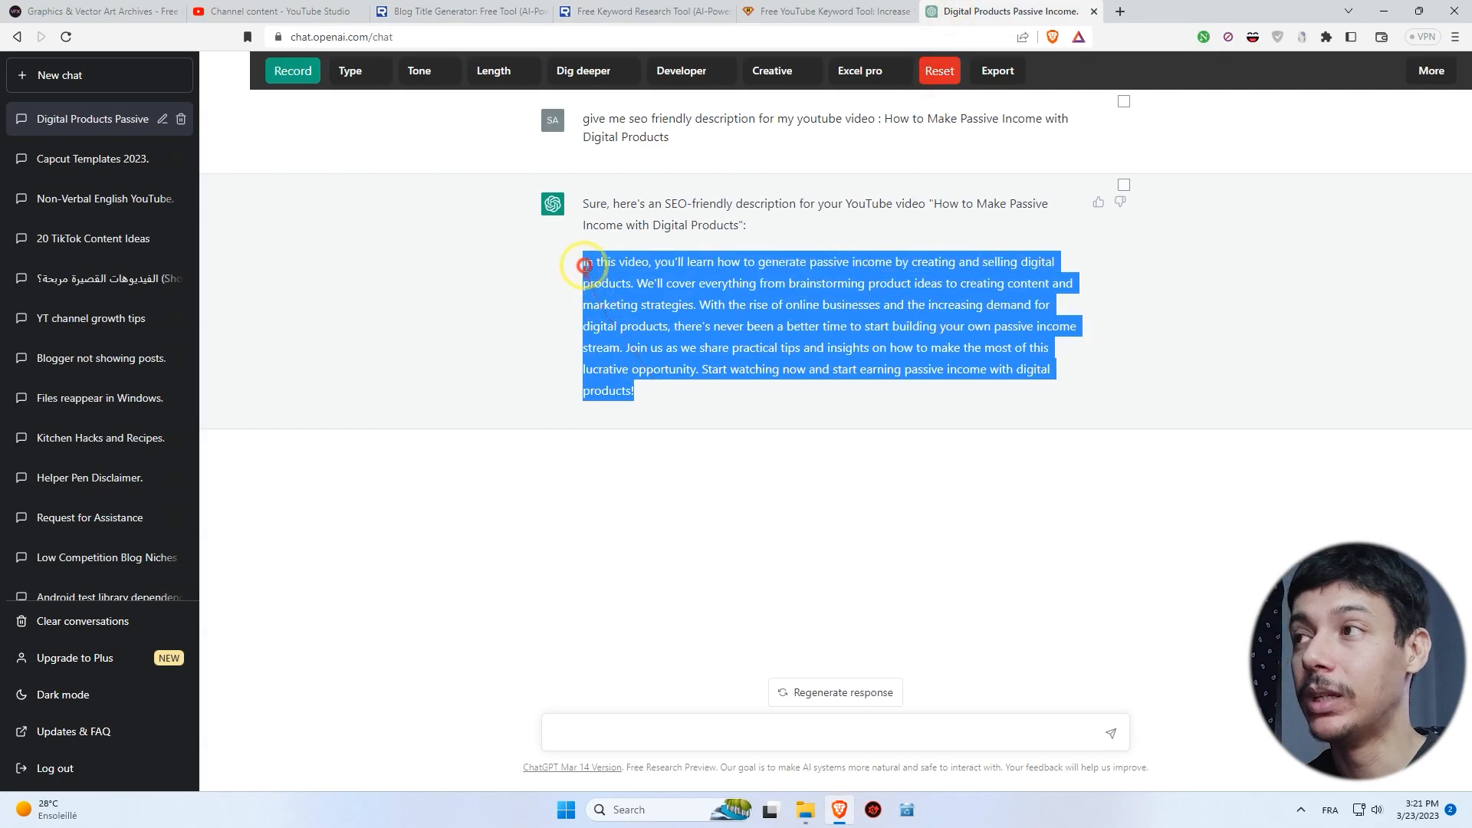
left_click(286, 8)
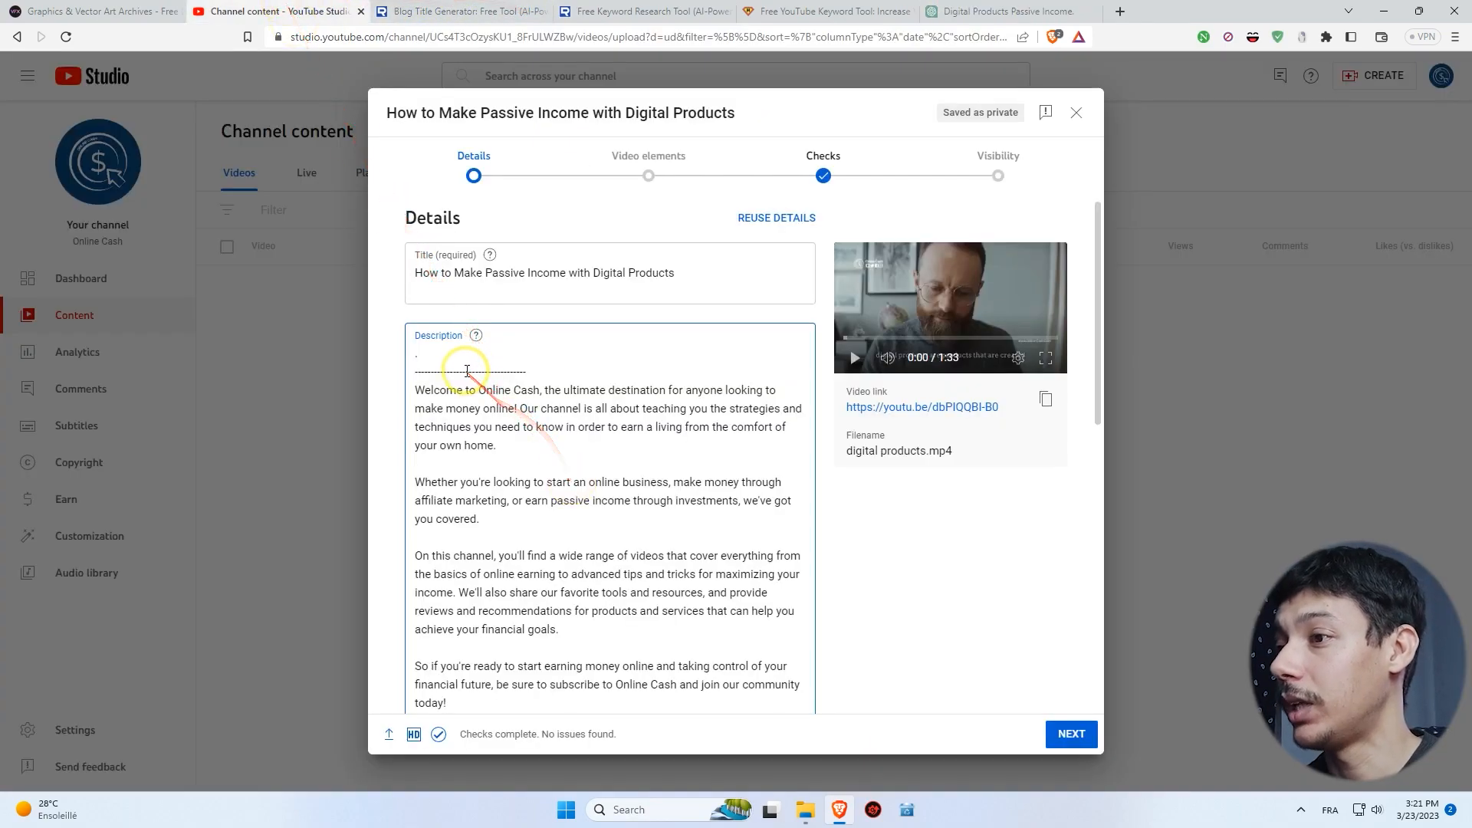
left_click(415, 352)
key("ctrl+v")
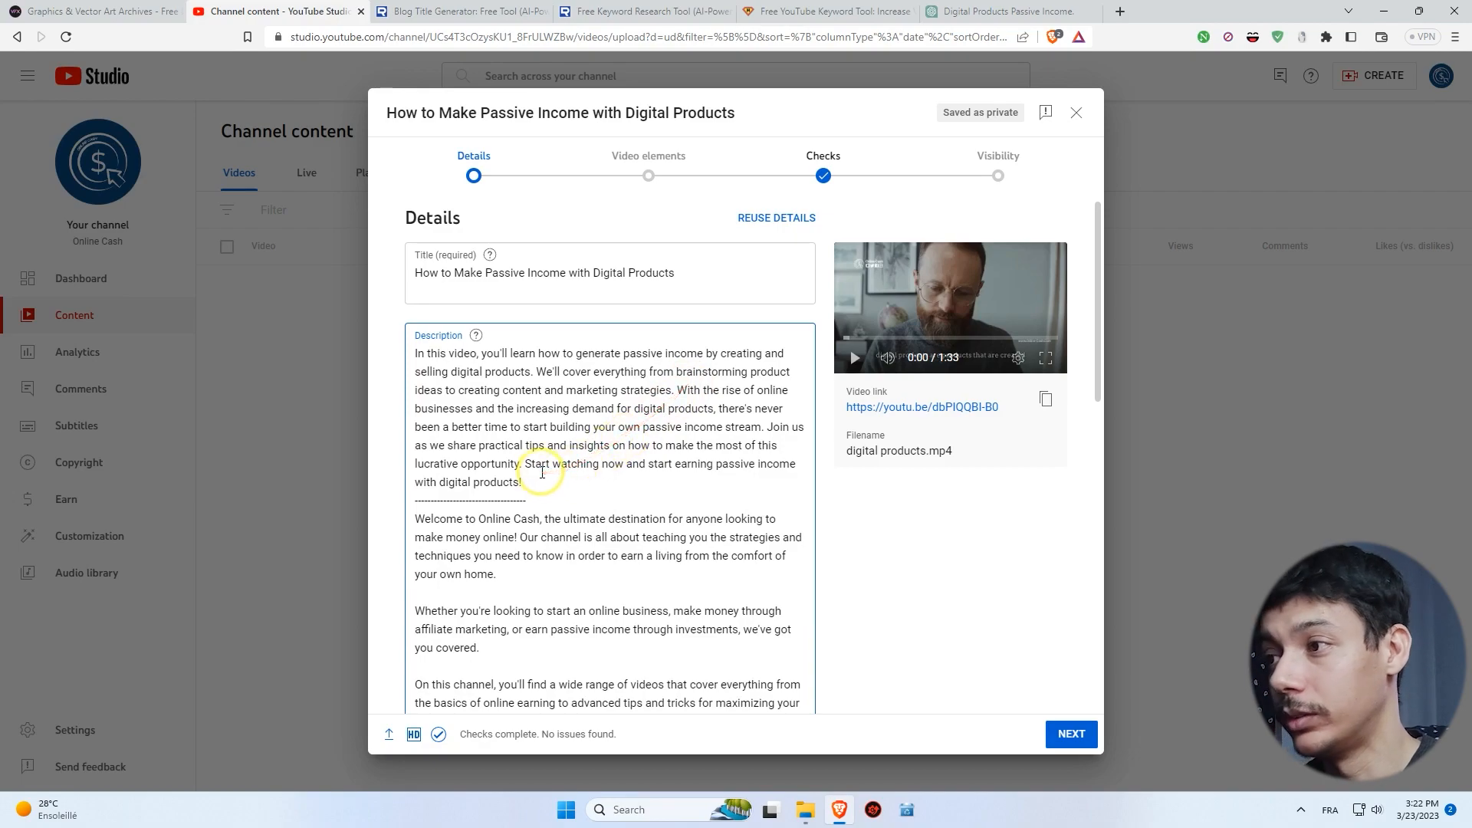
Review the new description paragraph and the channel text below it in the video's details.
left_click_drag(539, 374, 542, 476)
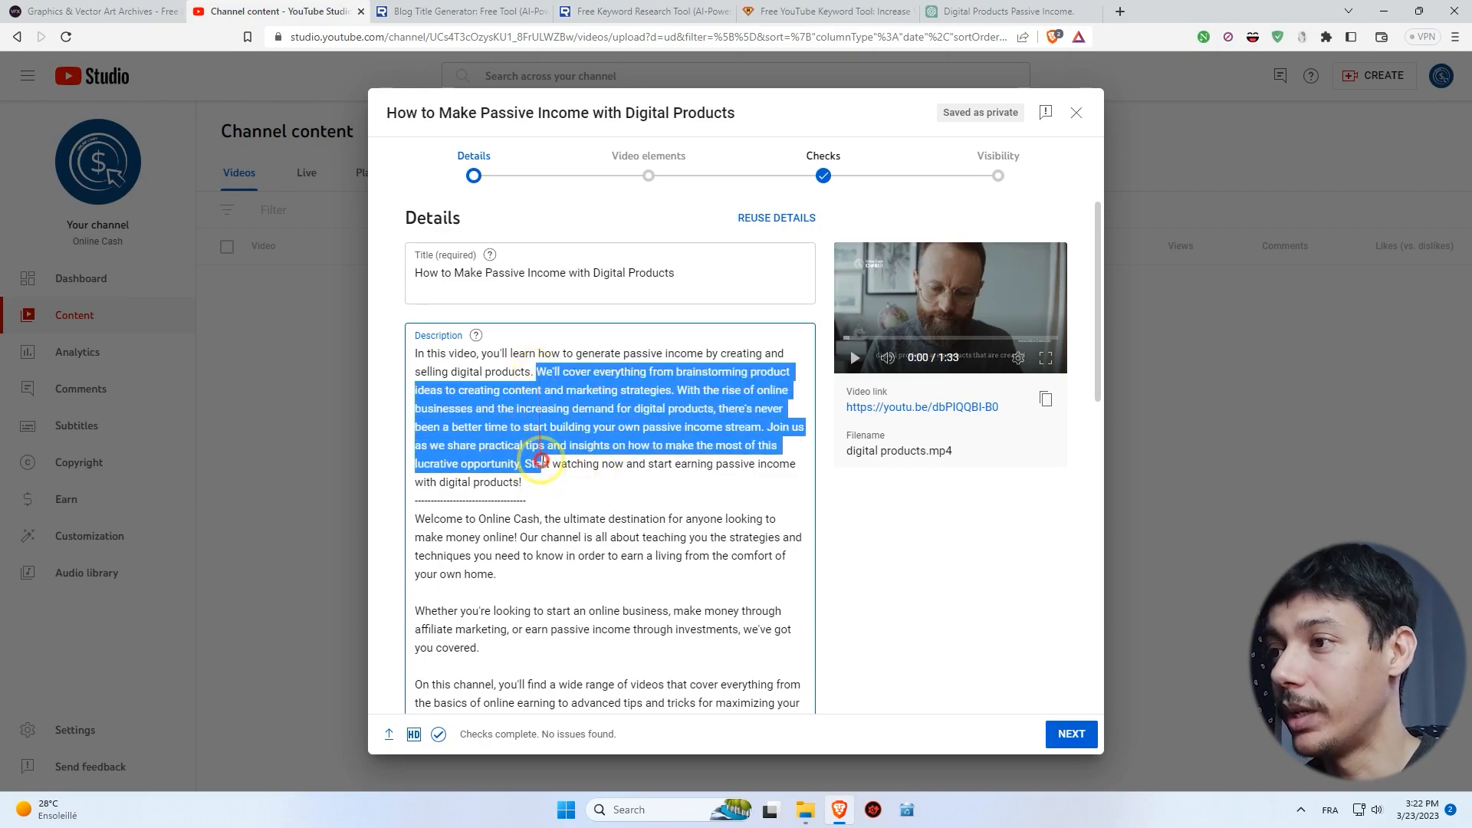
left_click(544, 477)
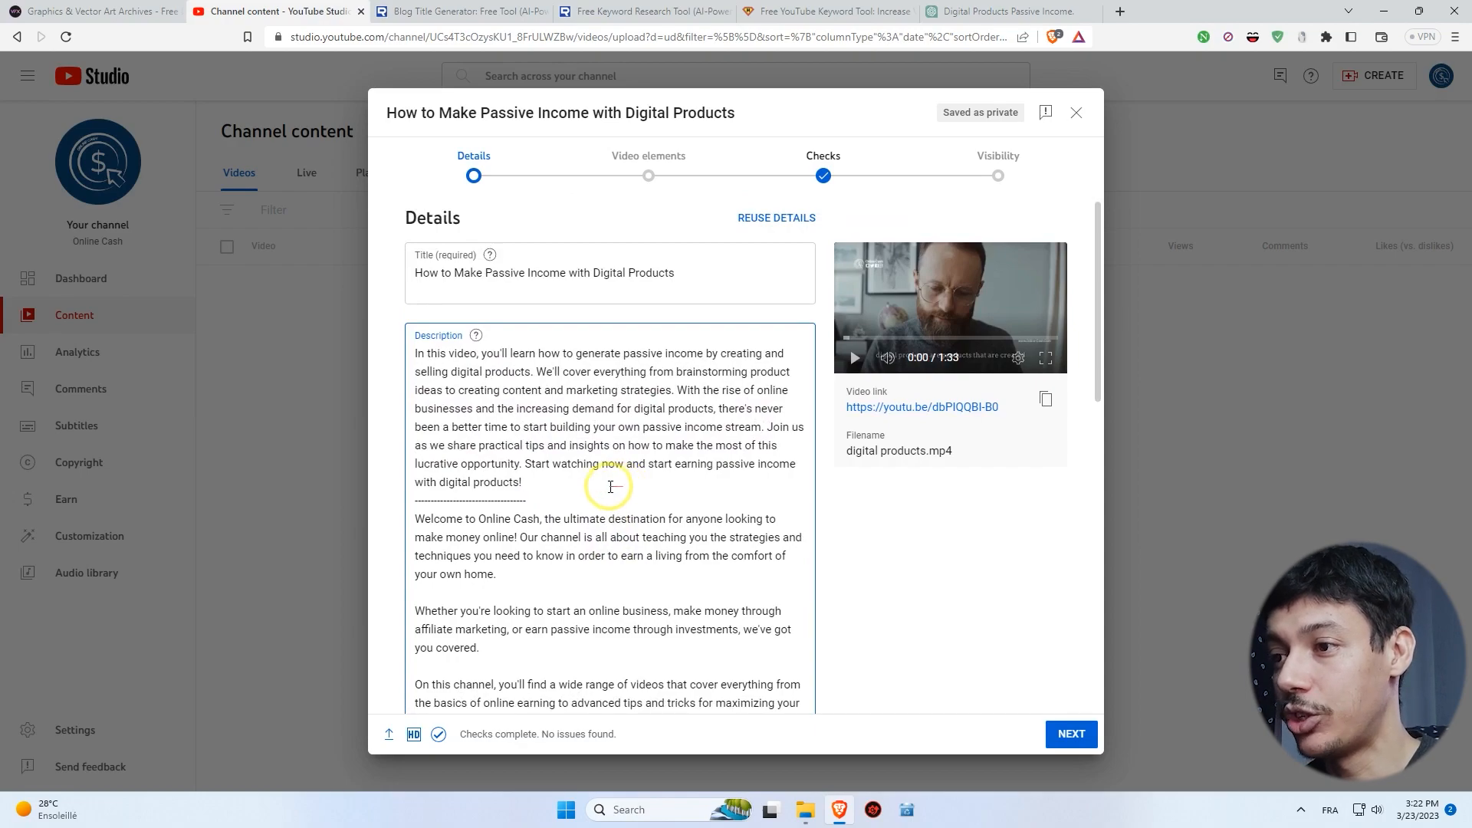
scroll(591, 565, "down", 7)
scroll(601, 565, "up", 7)
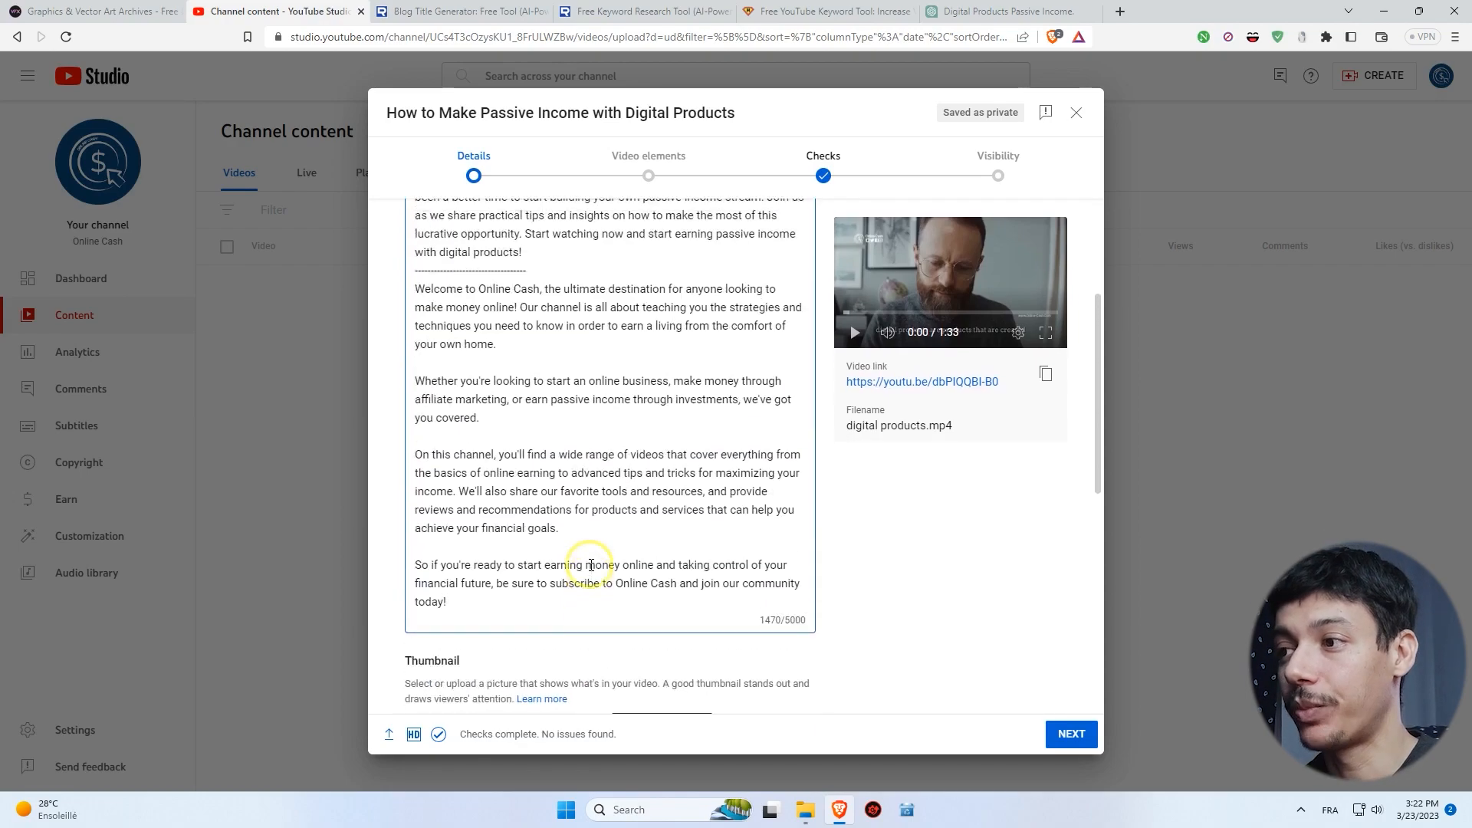
Expand the additional video details in YouTube Studio and clear all existing tags, leaving the tag entry ready.
left_click(966, 11)
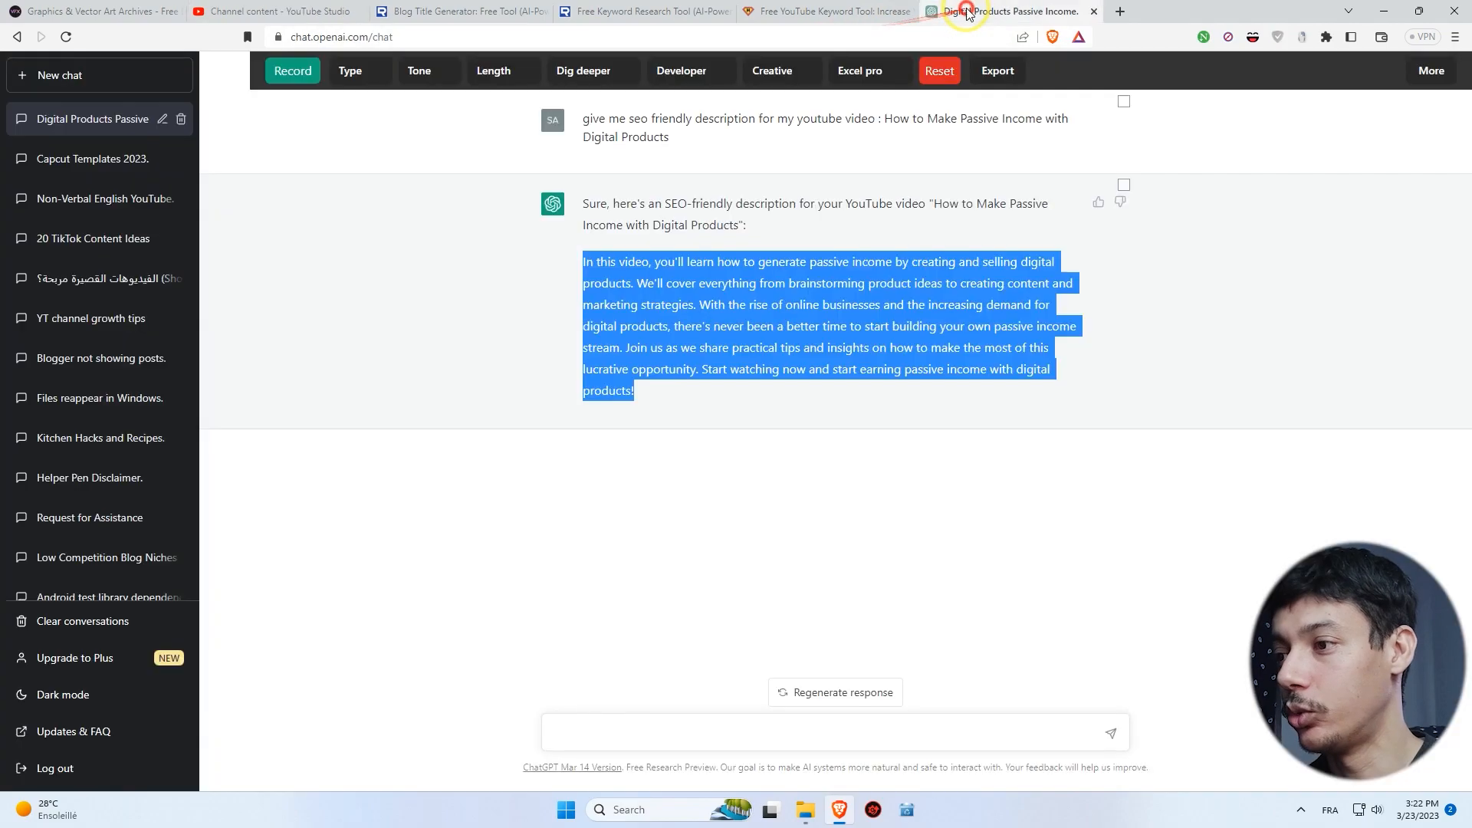
left_click(824, 11)
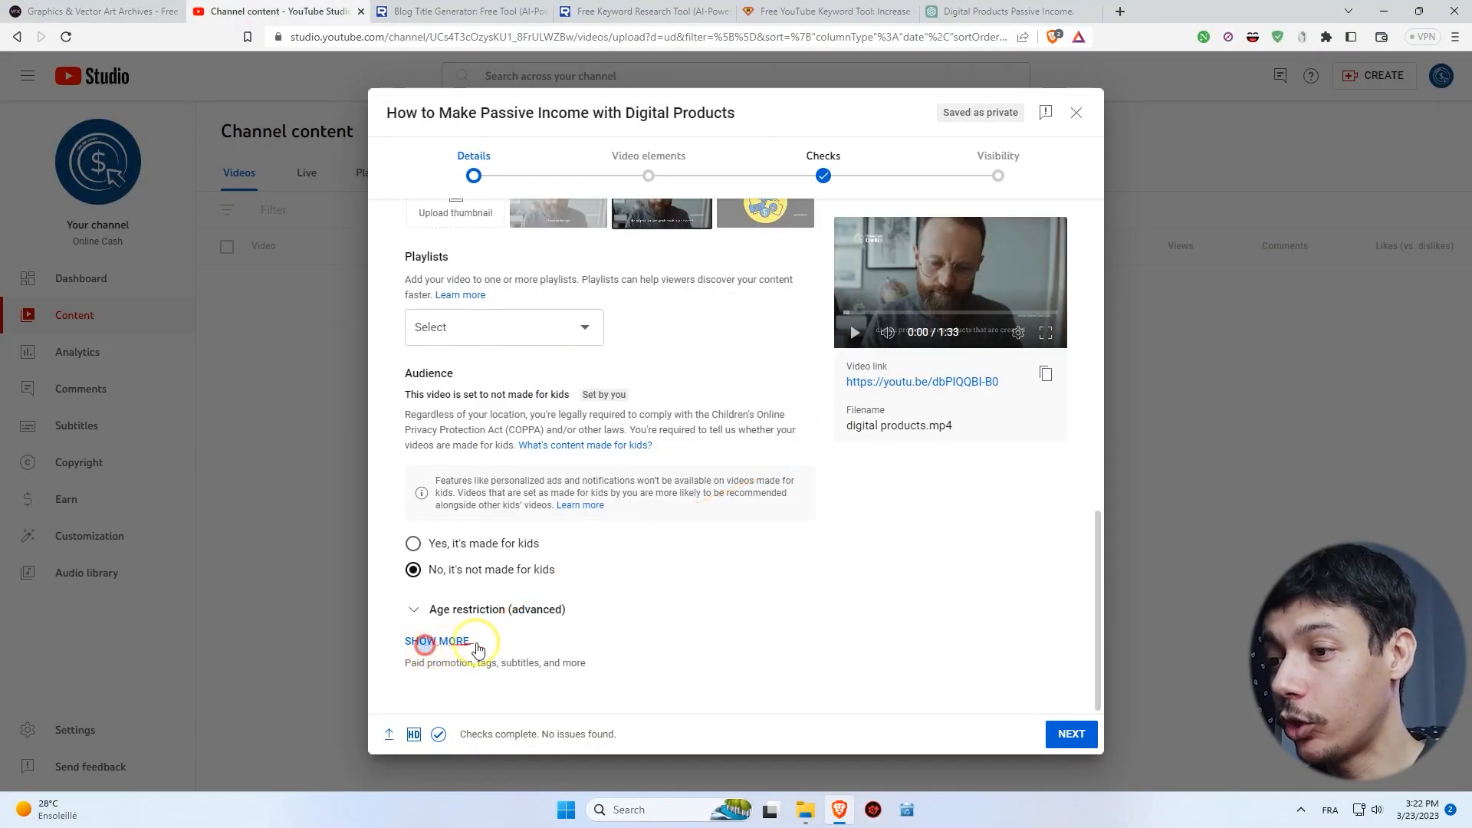
left_click(452, 640)
scroll(690, 551, "down", 4)
scroll(694, 554, "down", 5)
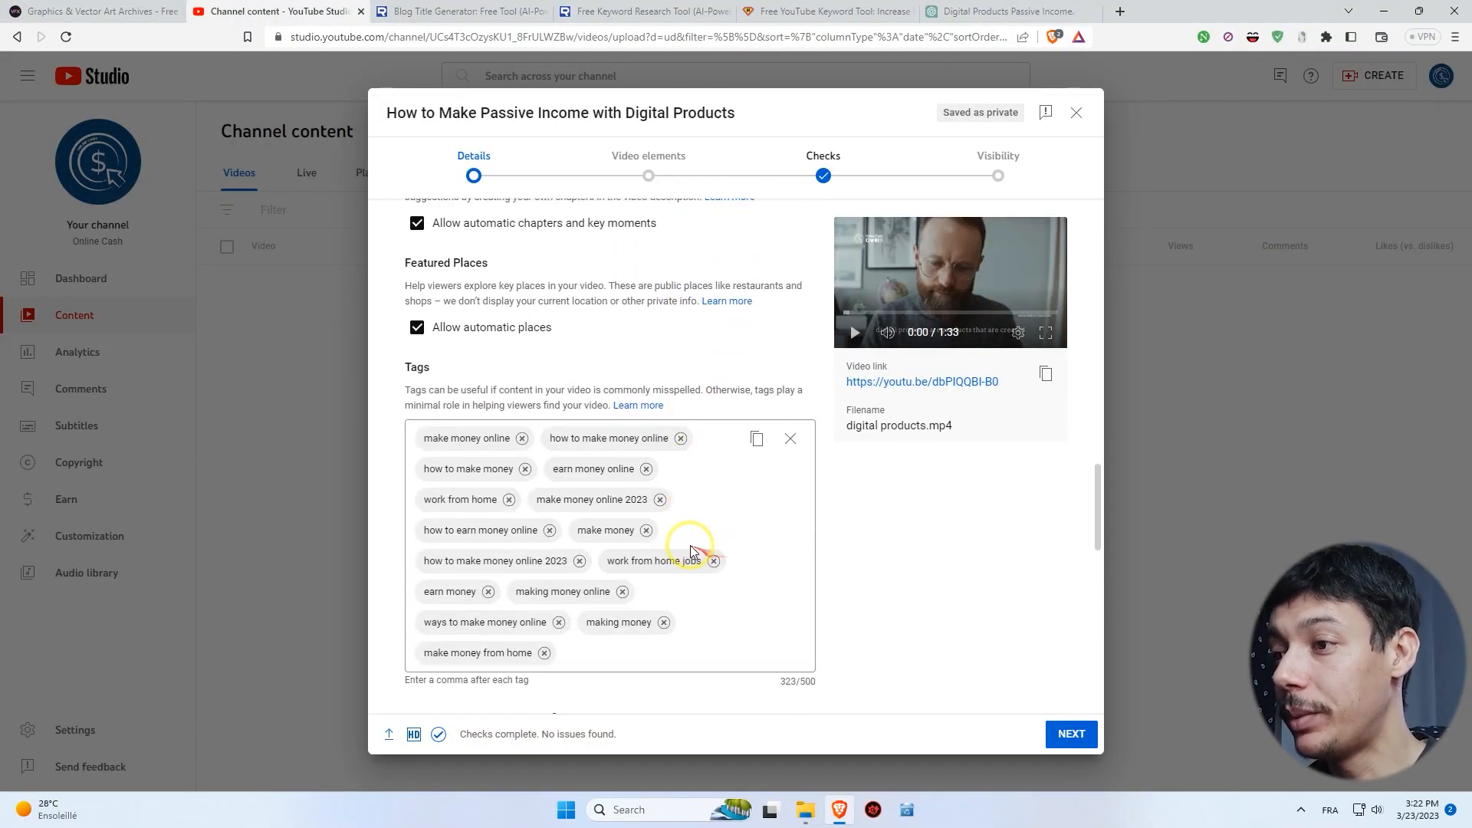
left_click_drag(431, 370, 407, 372)
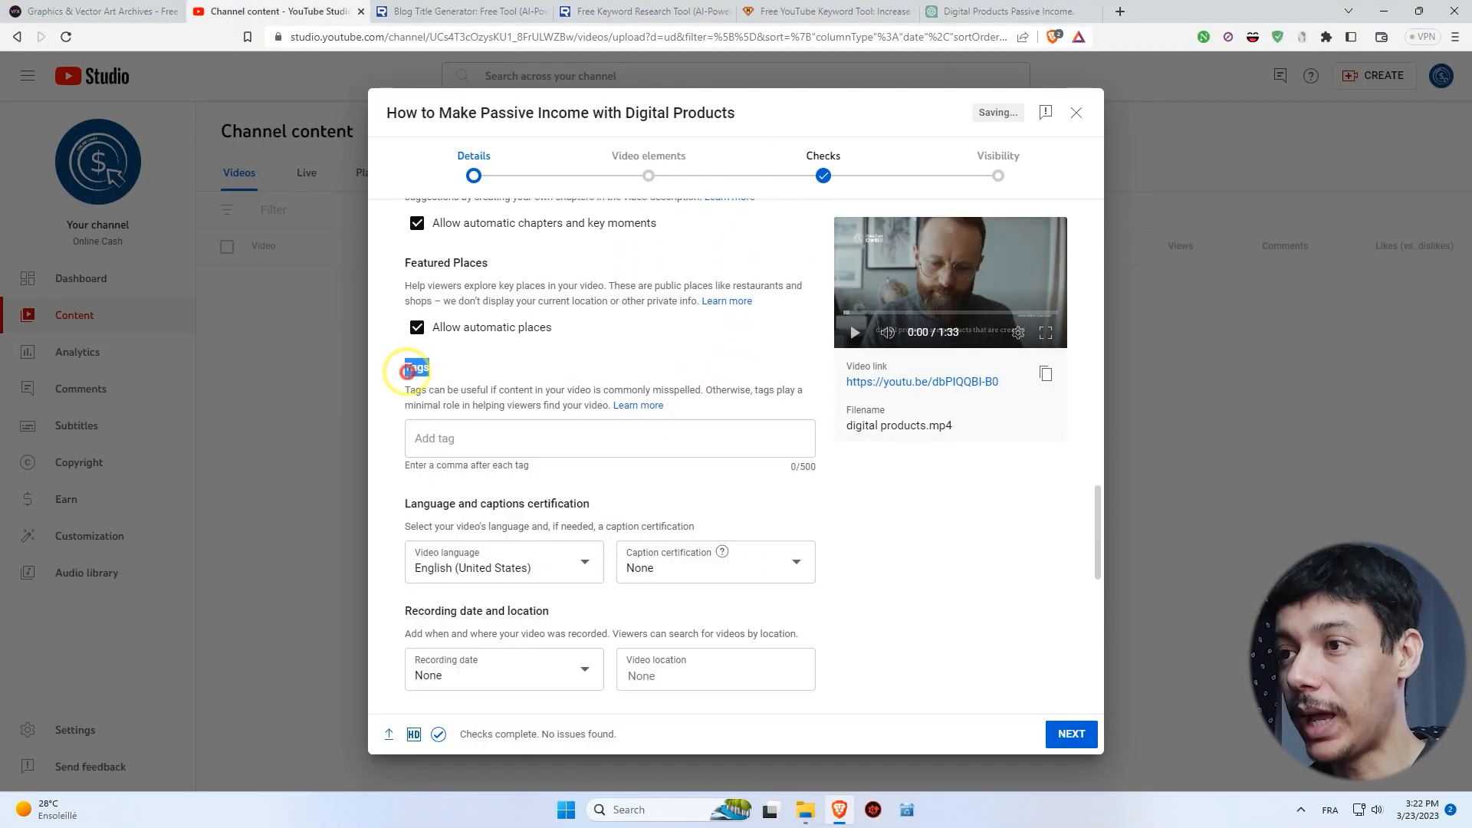
left_click(459, 433)
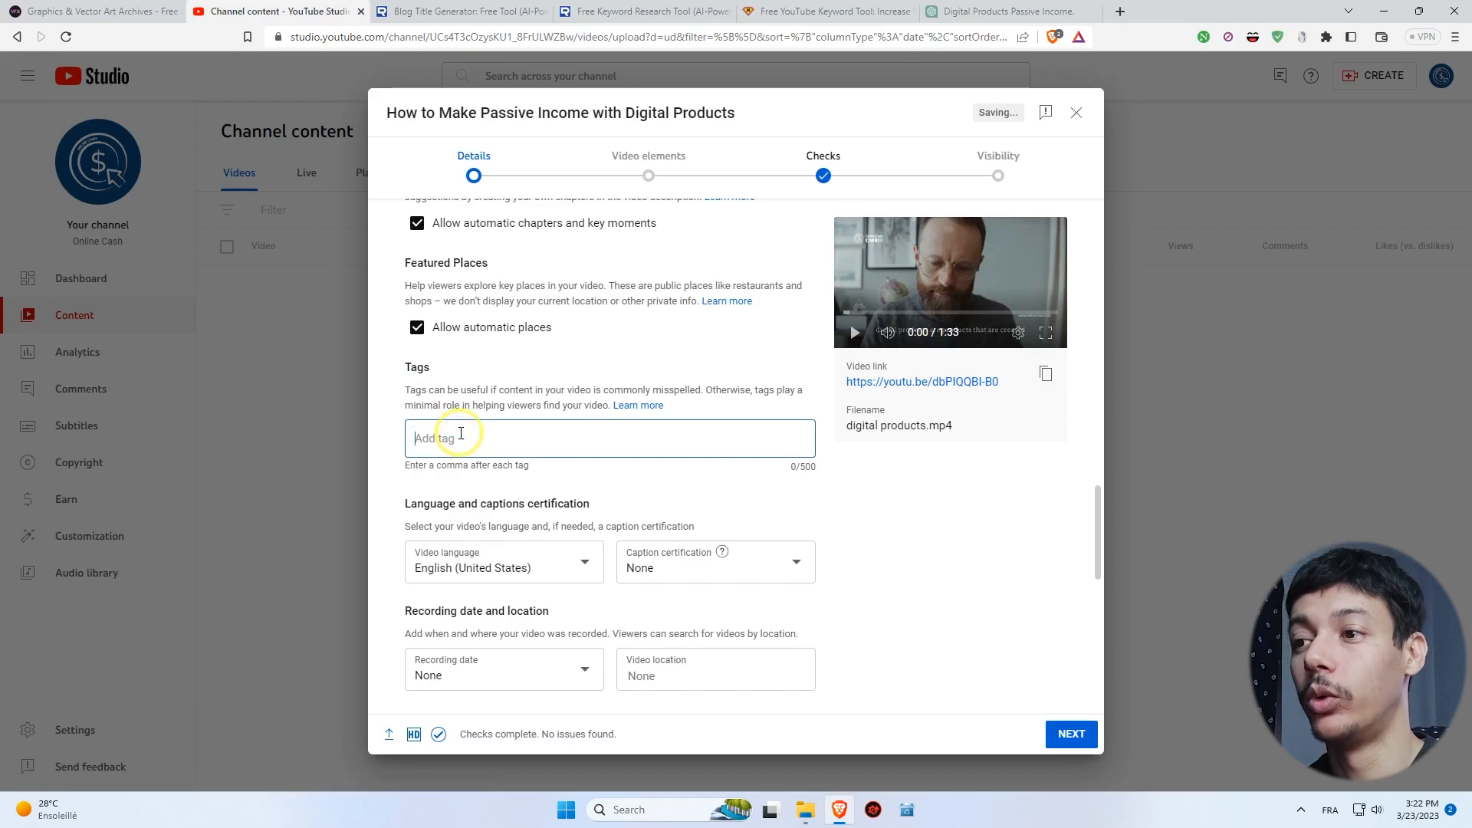
In the H-supertools keyword results, select the first eight related keywords, from "how to make passive income with digital products" through "make money online".
left_click(820, 10)
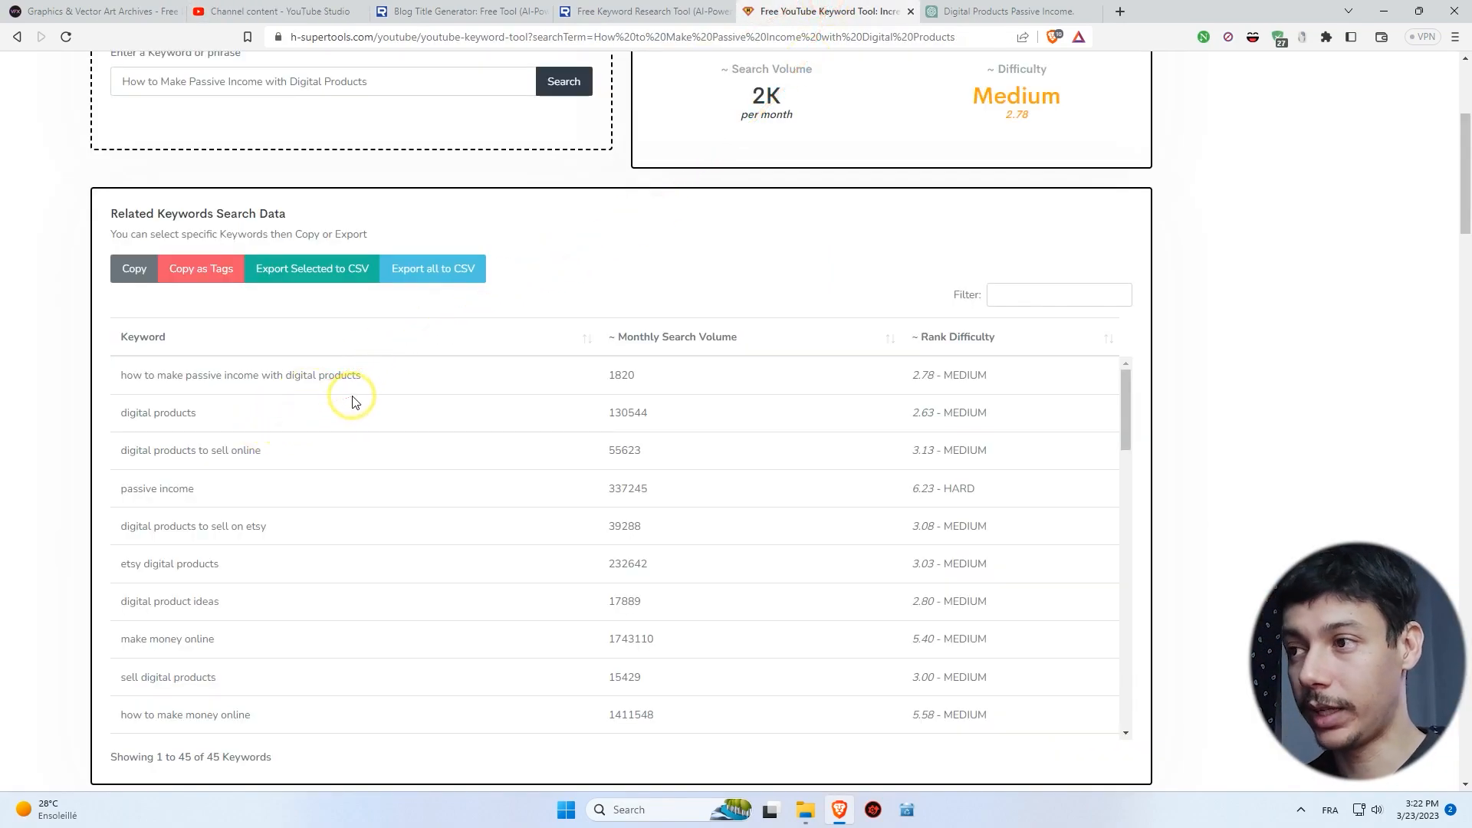
left_click(390, 381)
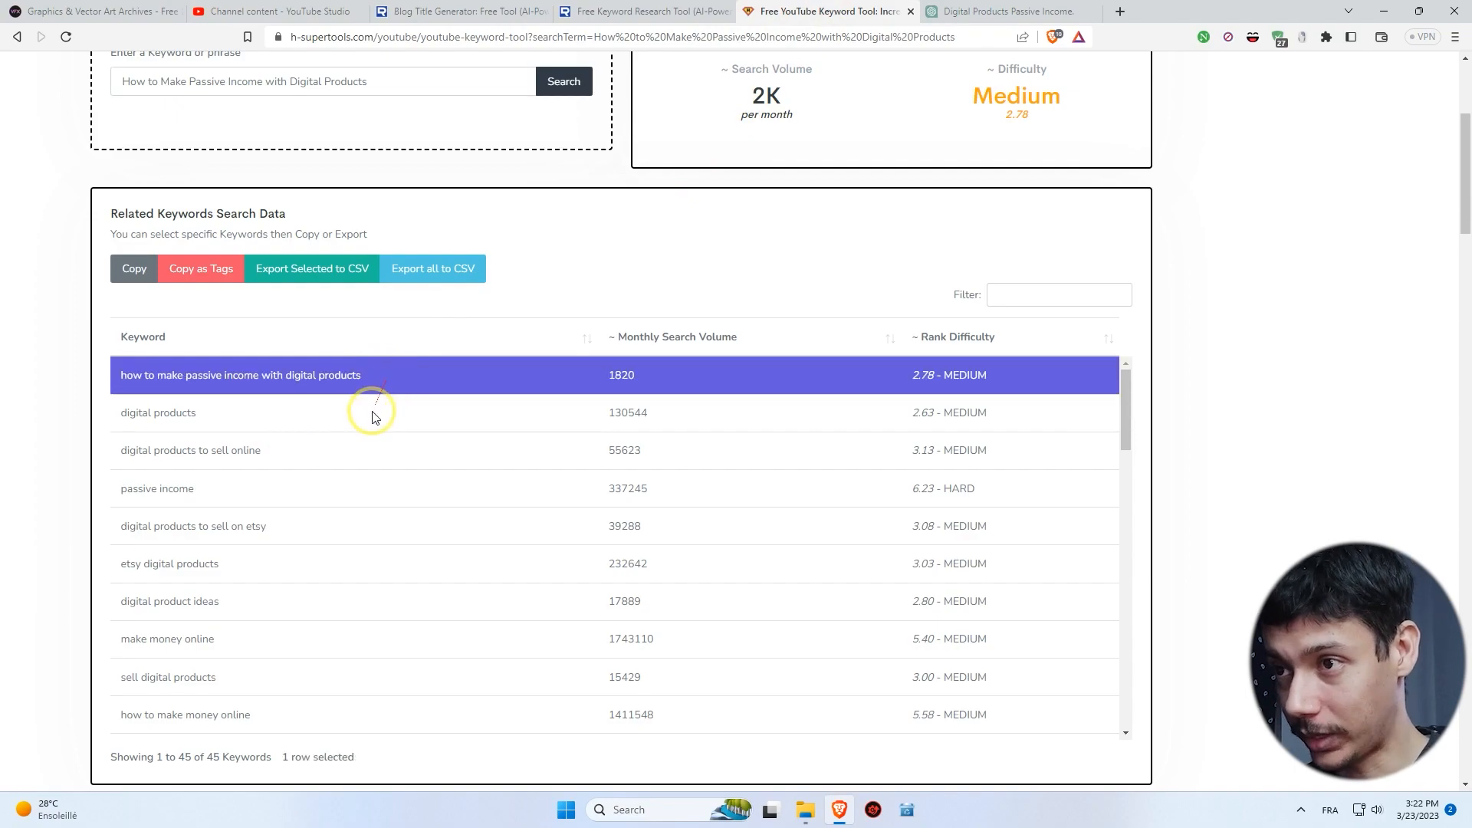
left_click(369, 418)
left_click(348, 455)
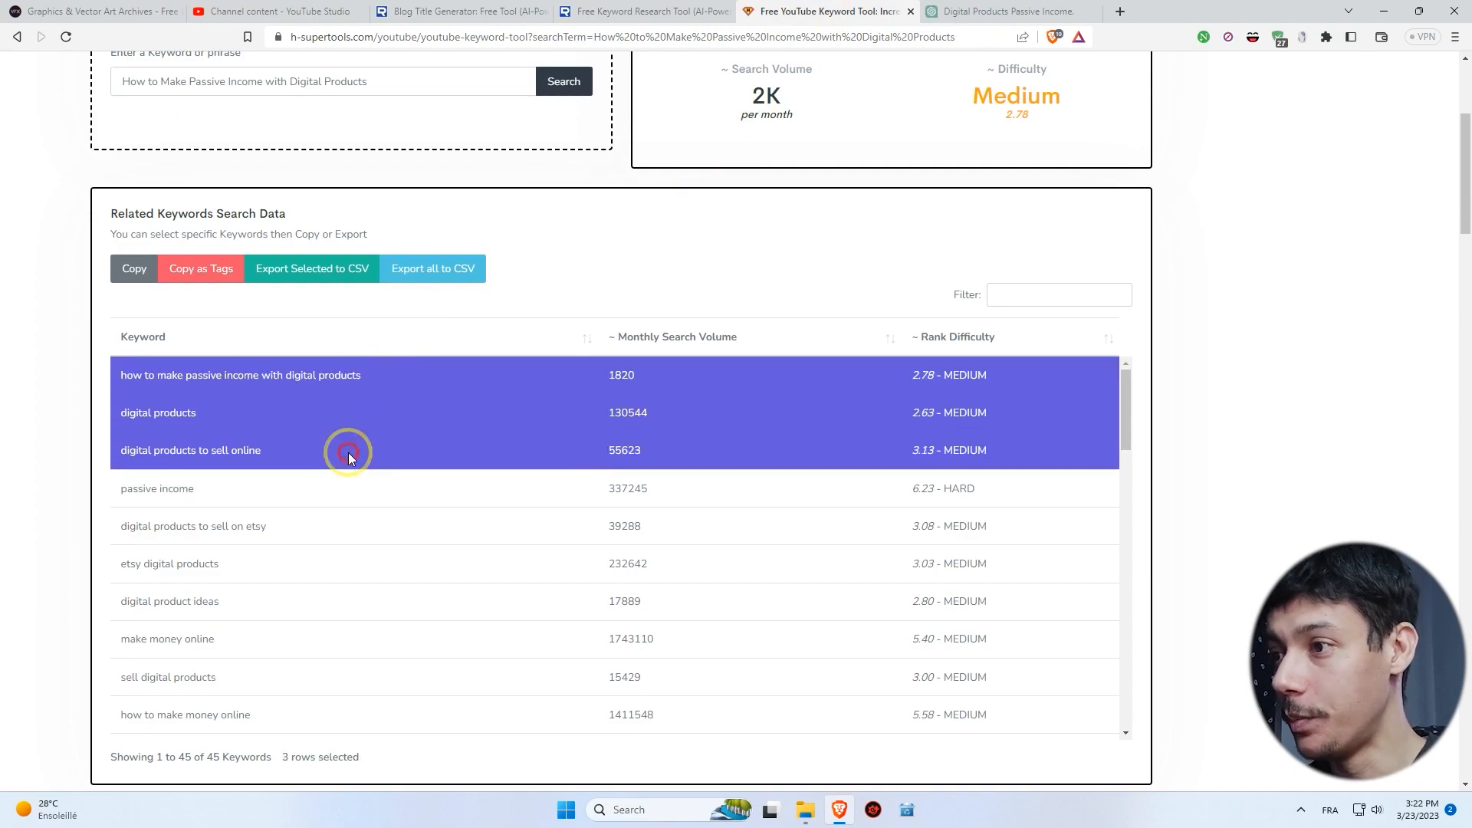
left_click(313, 490)
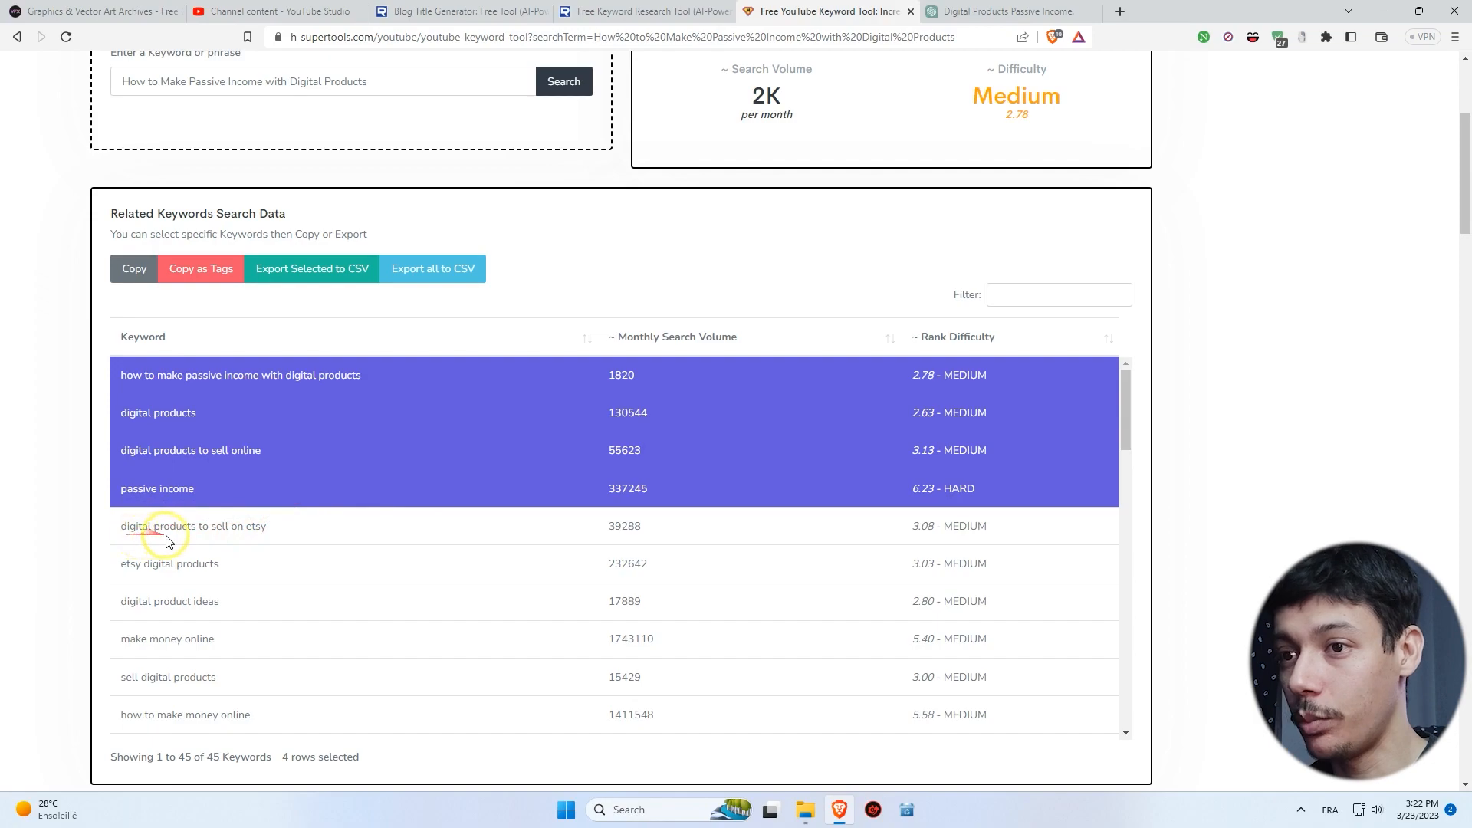
left_click(271, 535)
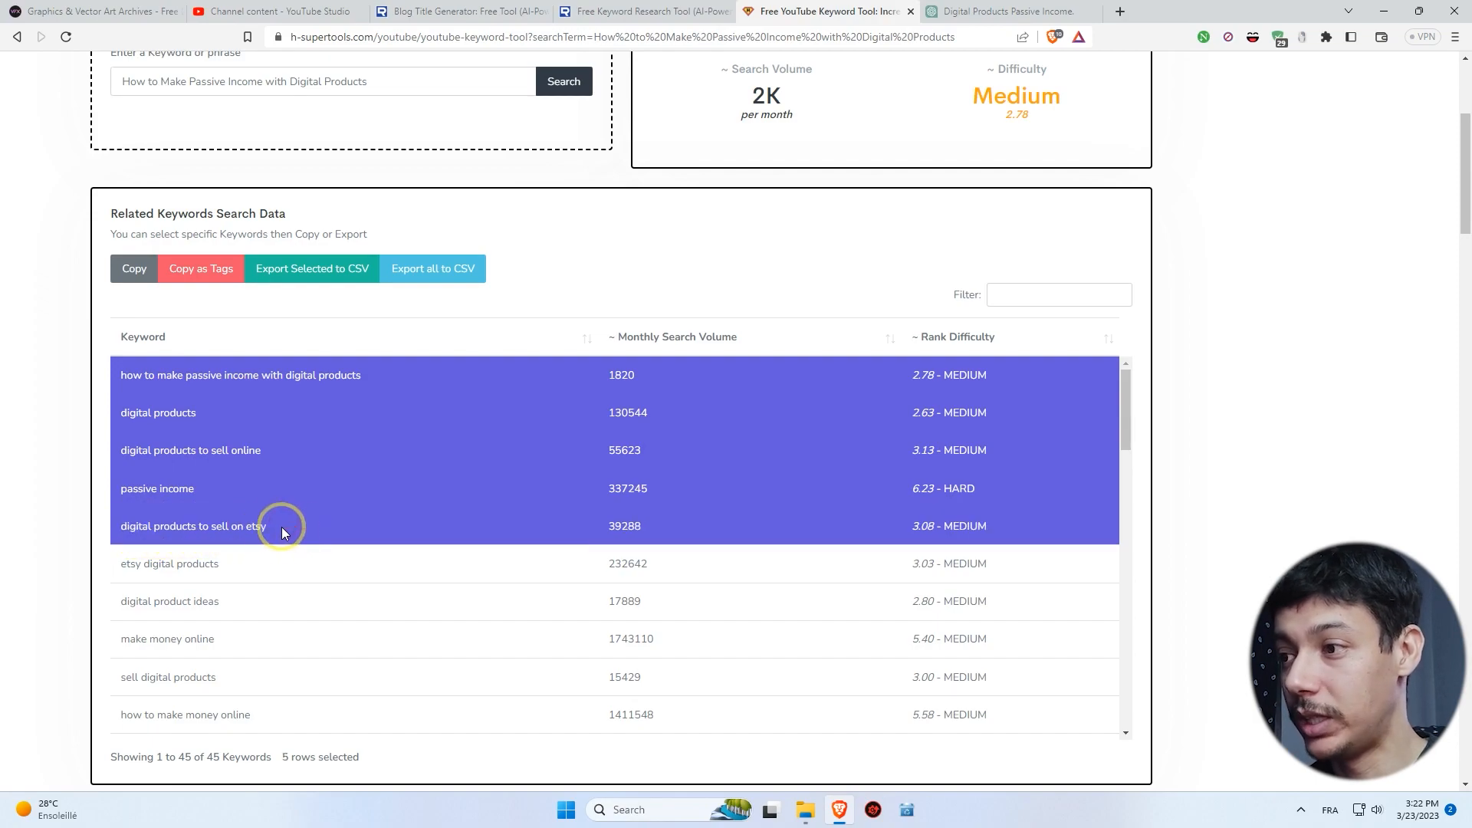
left_click(271, 574)
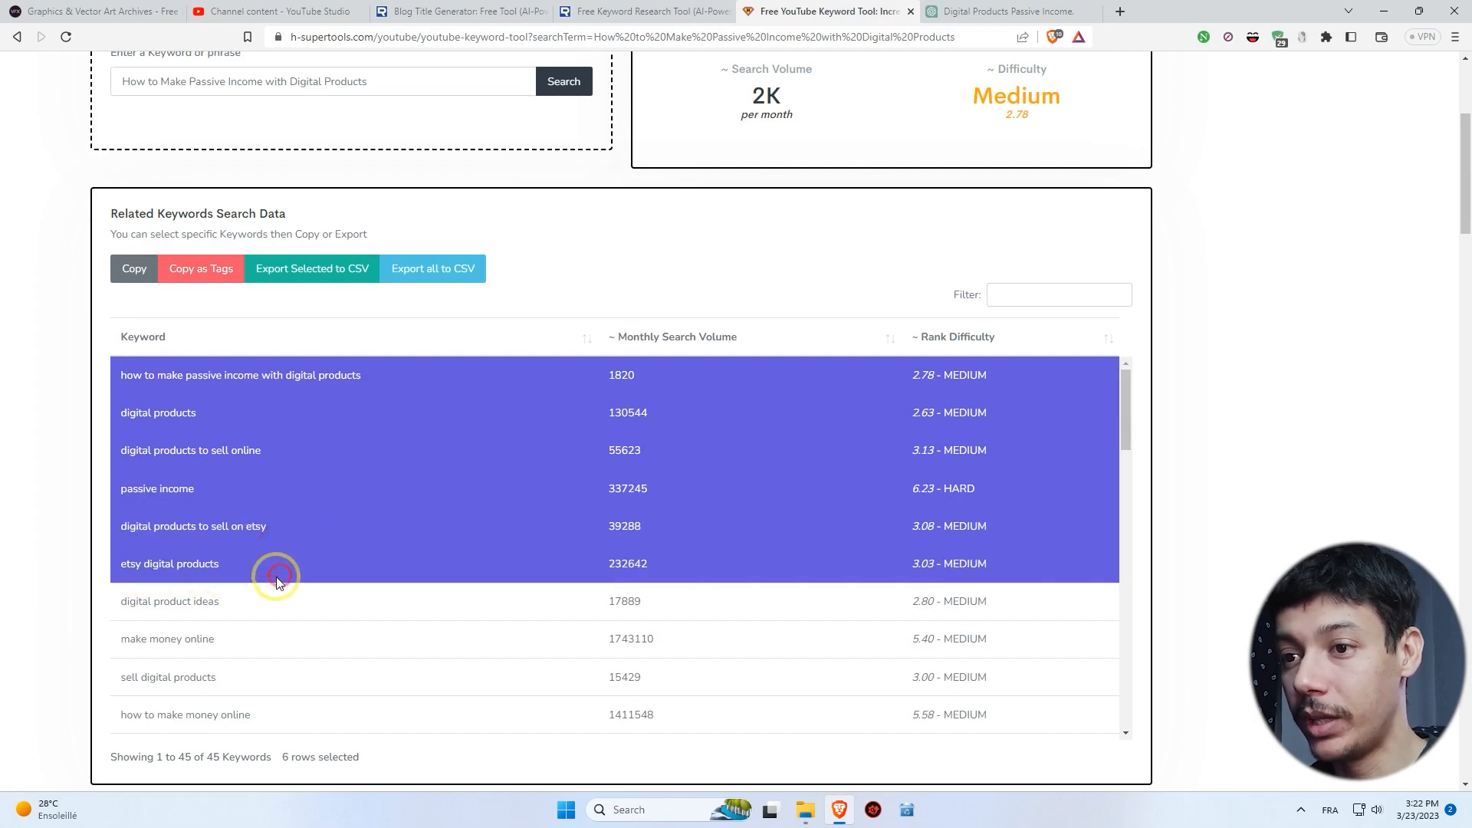
left_click(247, 604)
left_click(242, 644)
Add the next eight keywords to the selection, from "sell digital products" through "passive income ideas".
scroll(302, 582, "down", 2)
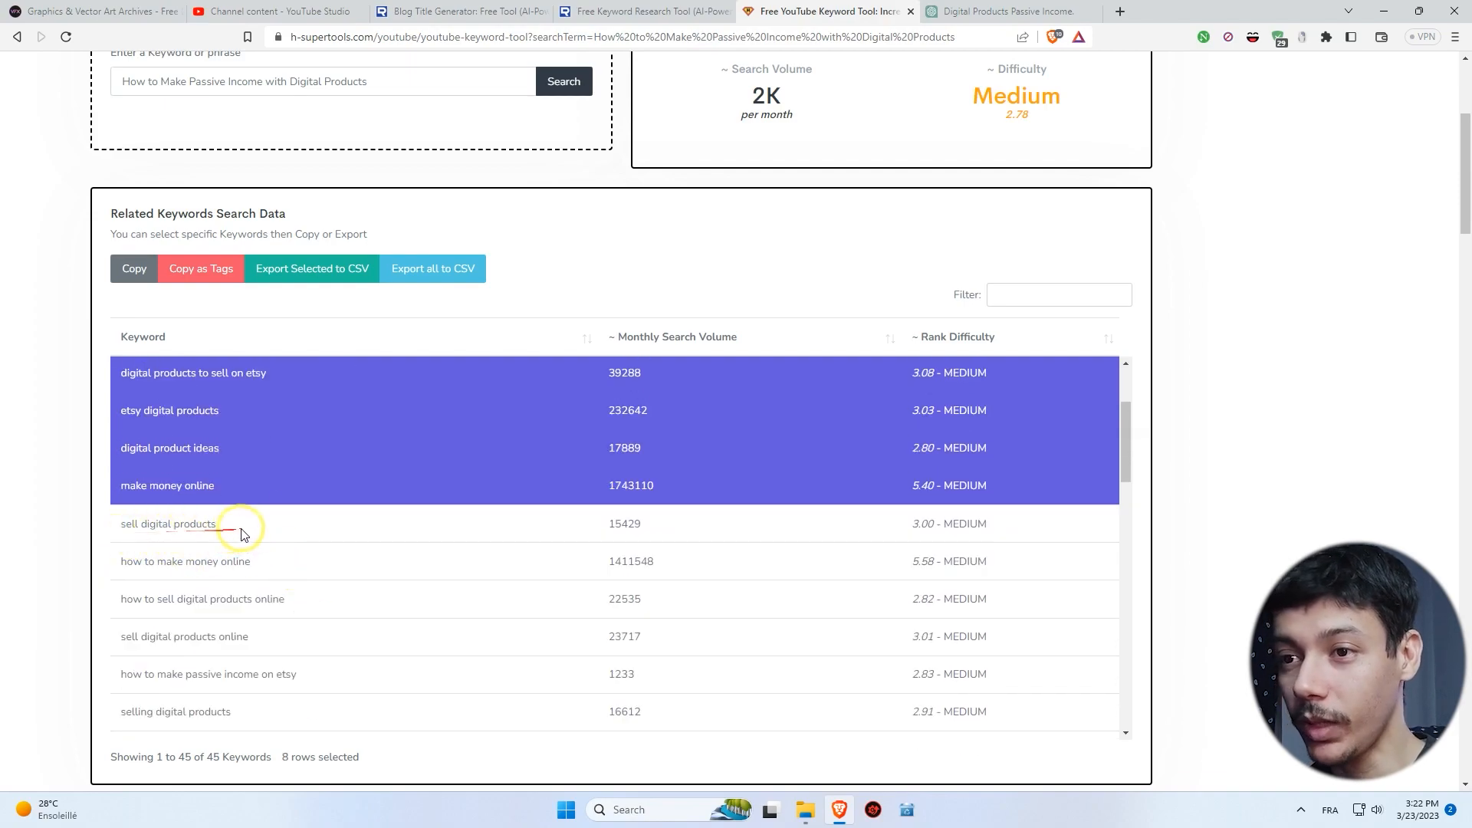
left_click(260, 527)
left_click(269, 565)
left_click(321, 601)
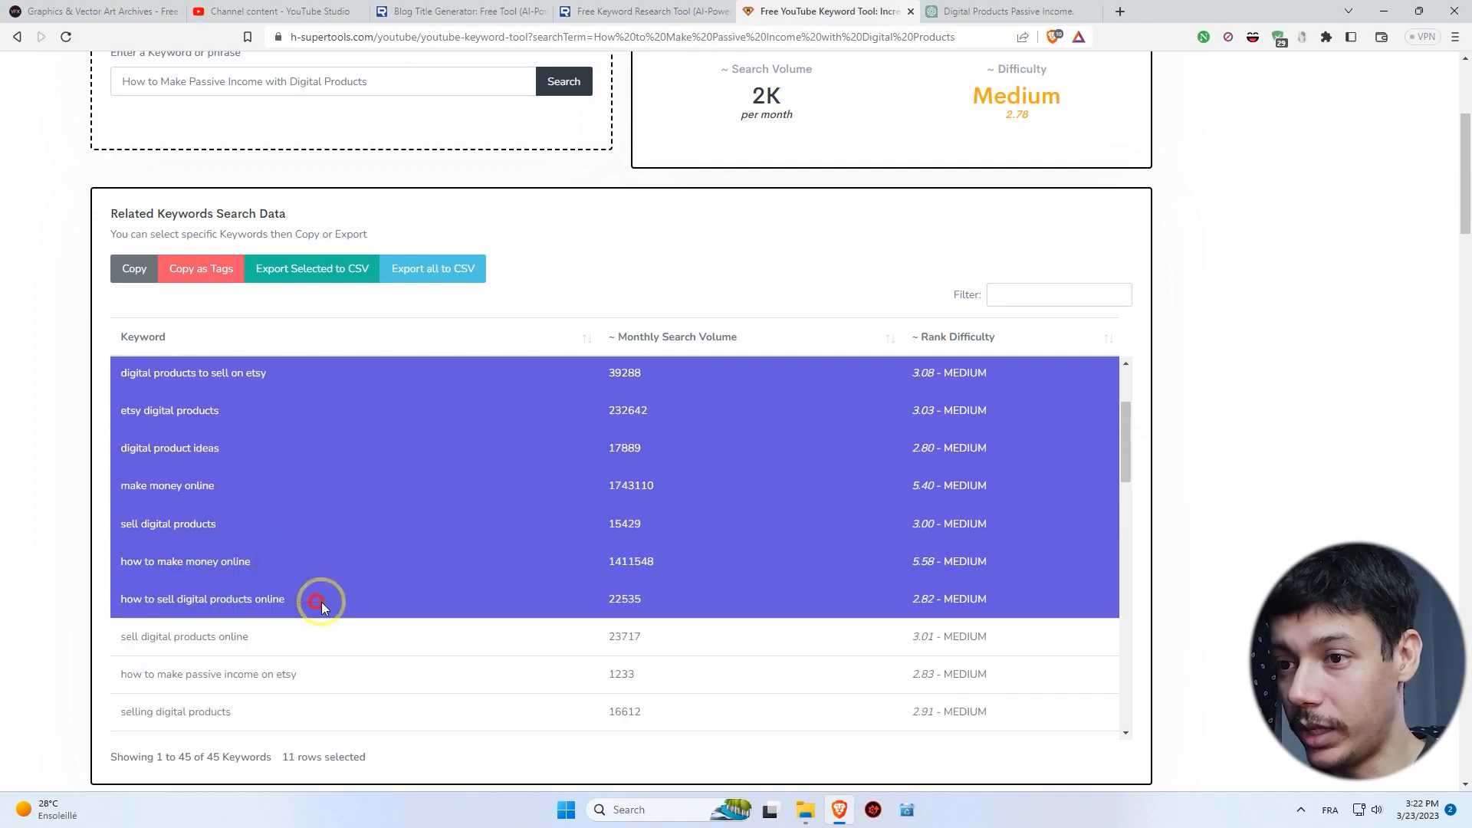
scroll(368, 582, "down", 2)
left_click(277, 485)
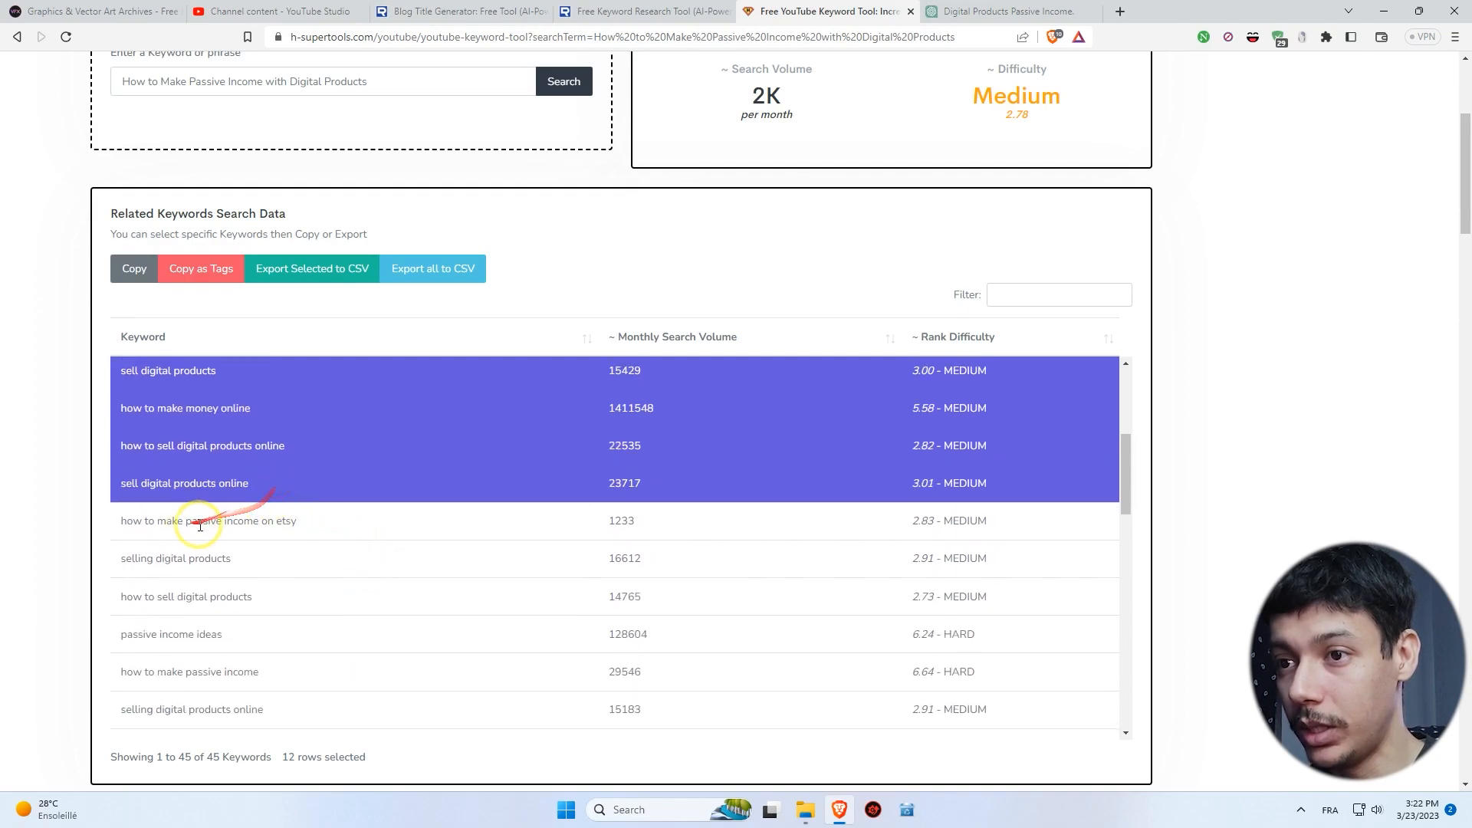
left_click(222, 527)
left_click(262, 567)
left_click(282, 598)
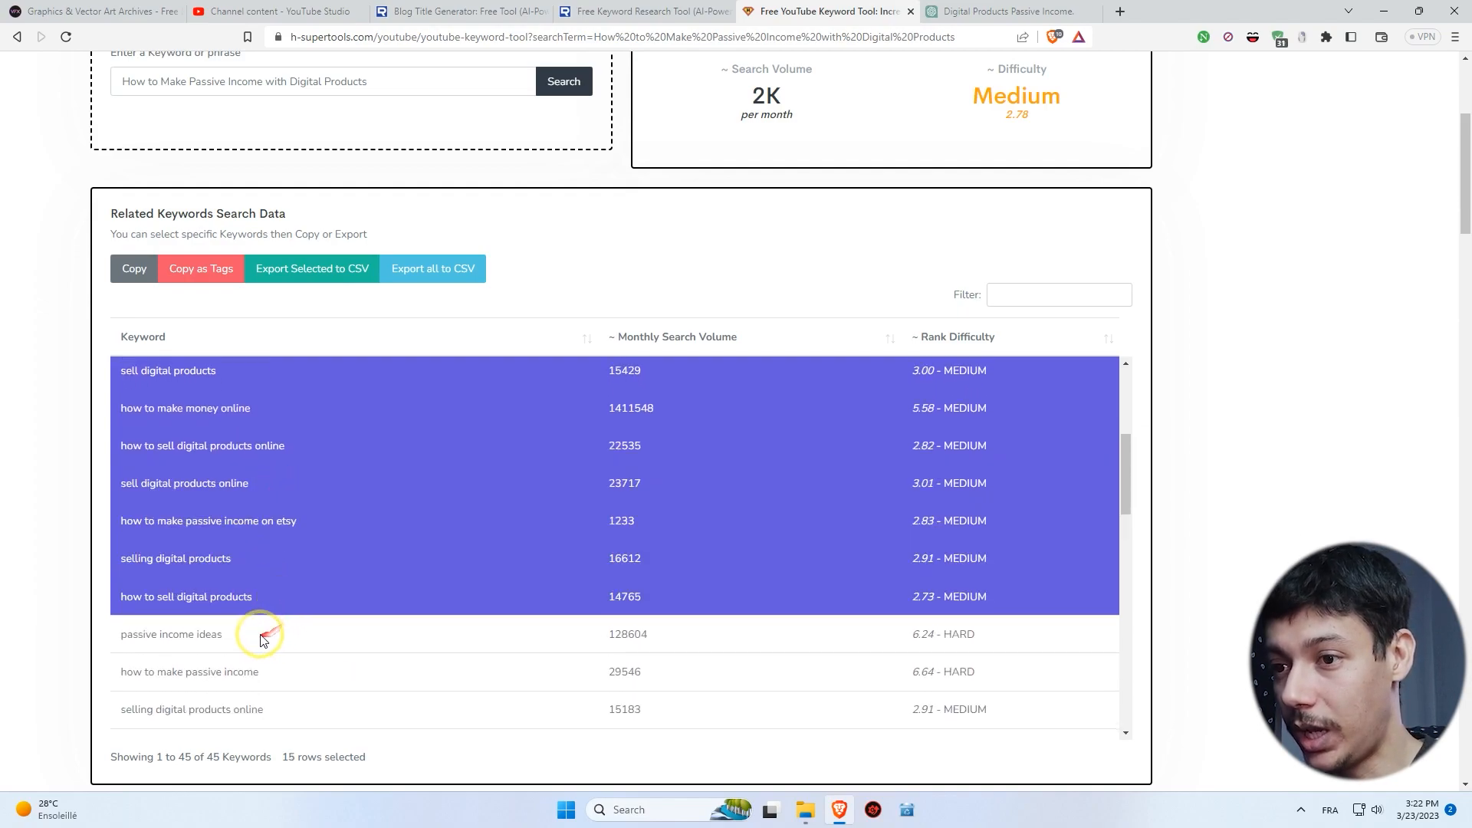
left_click(261, 636)
Also select "how to make passive income", "selling digital products online", "passive income ideas 2022", "digital products on etsy", "how to sell digital products on etsy" and "etsy digital download business".
scroll(306, 575, "down", 2)
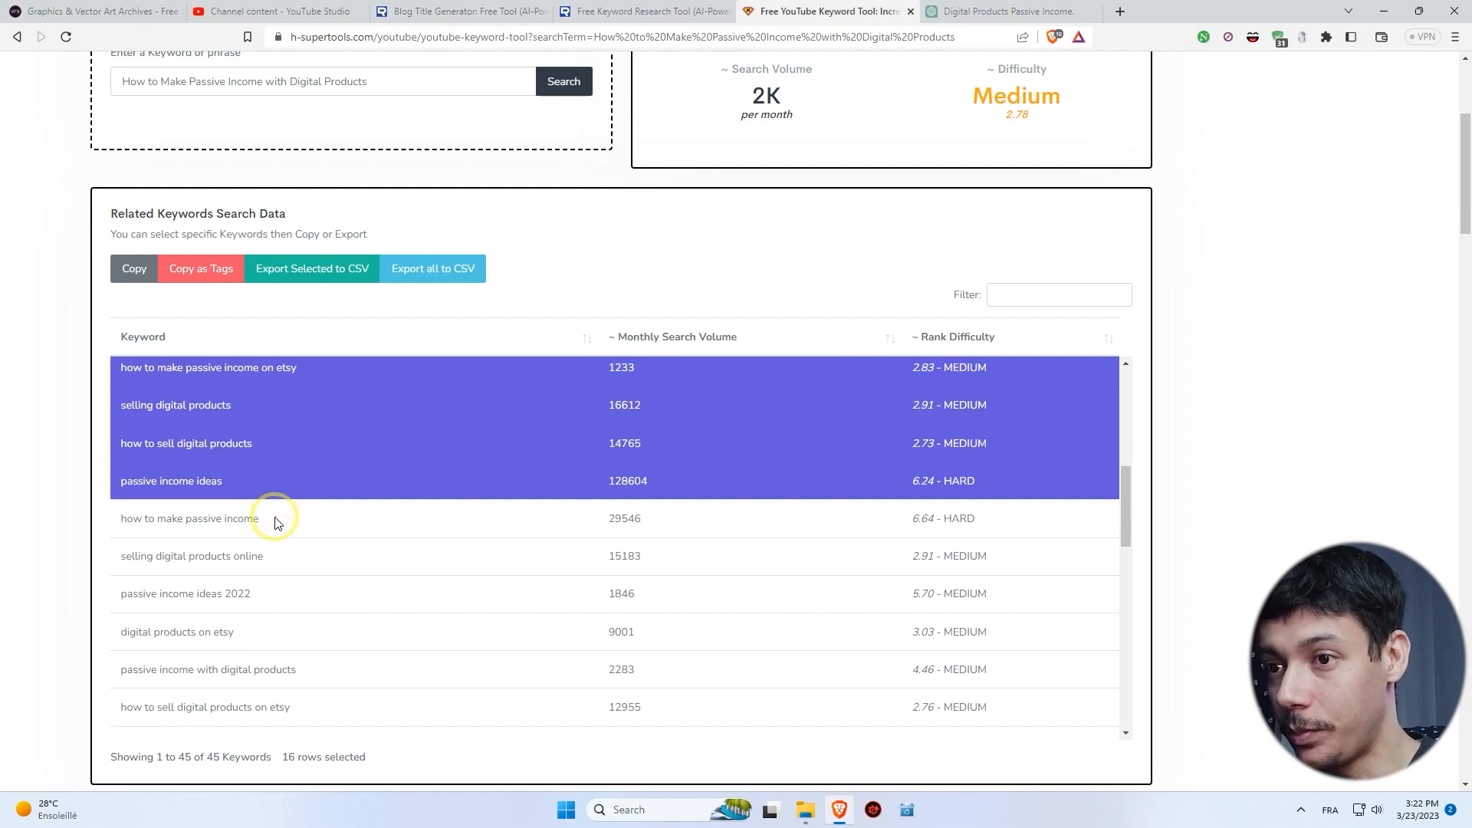
left_click(277, 521)
left_click(285, 566)
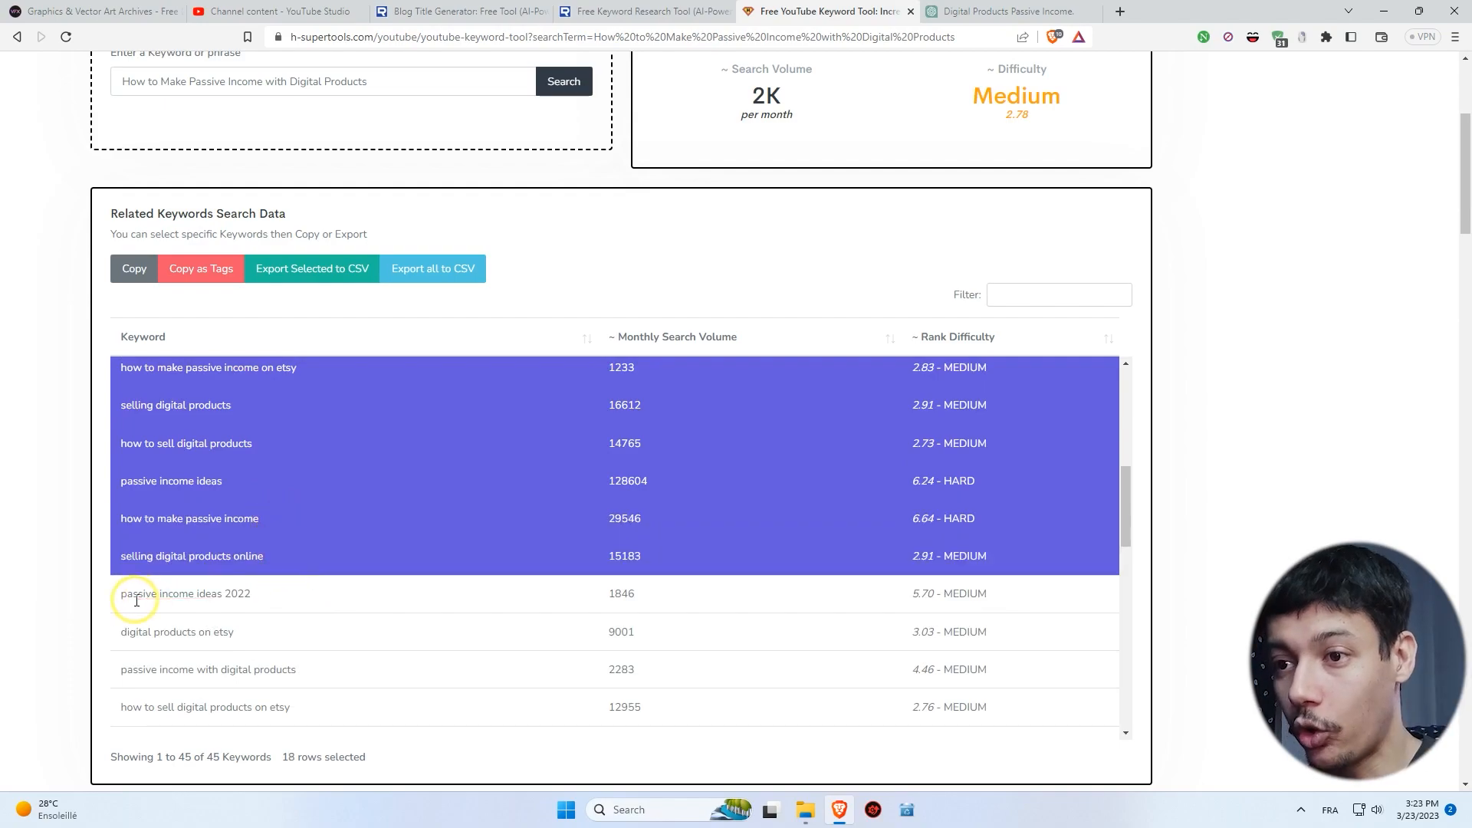
left_click(268, 595)
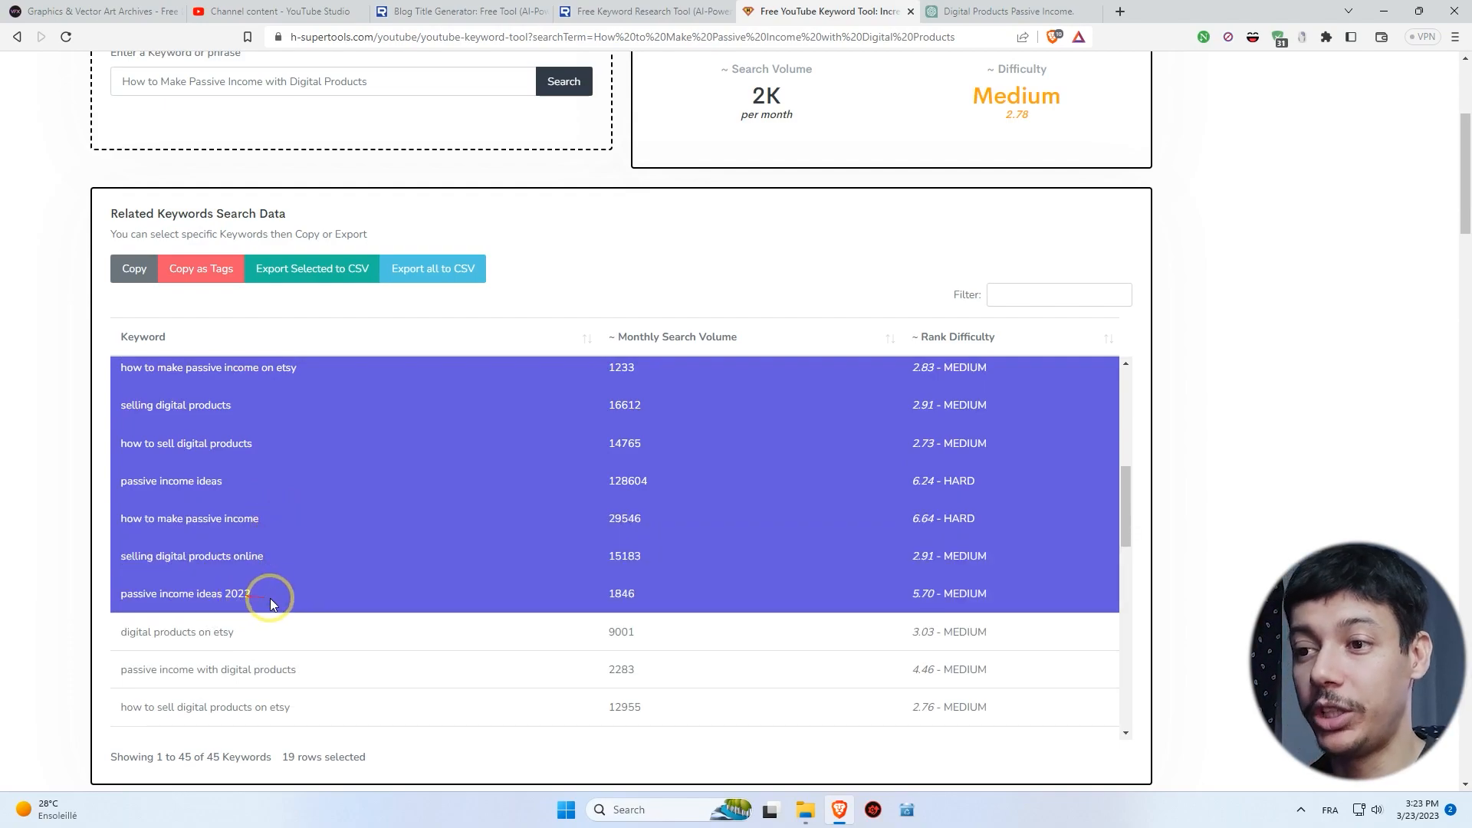
scroll(280, 598, "down", 2)
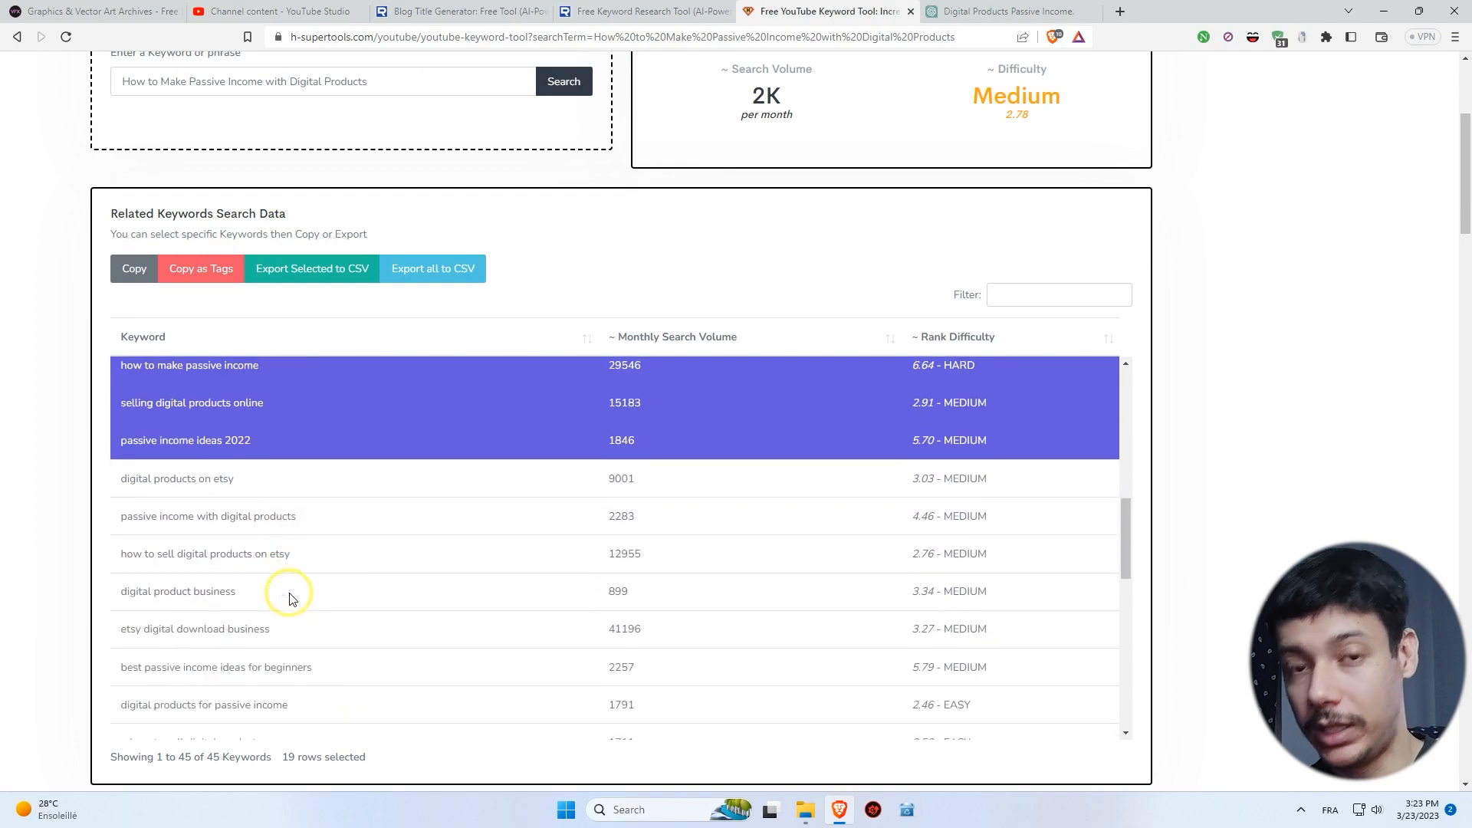
left_click(285, 480)
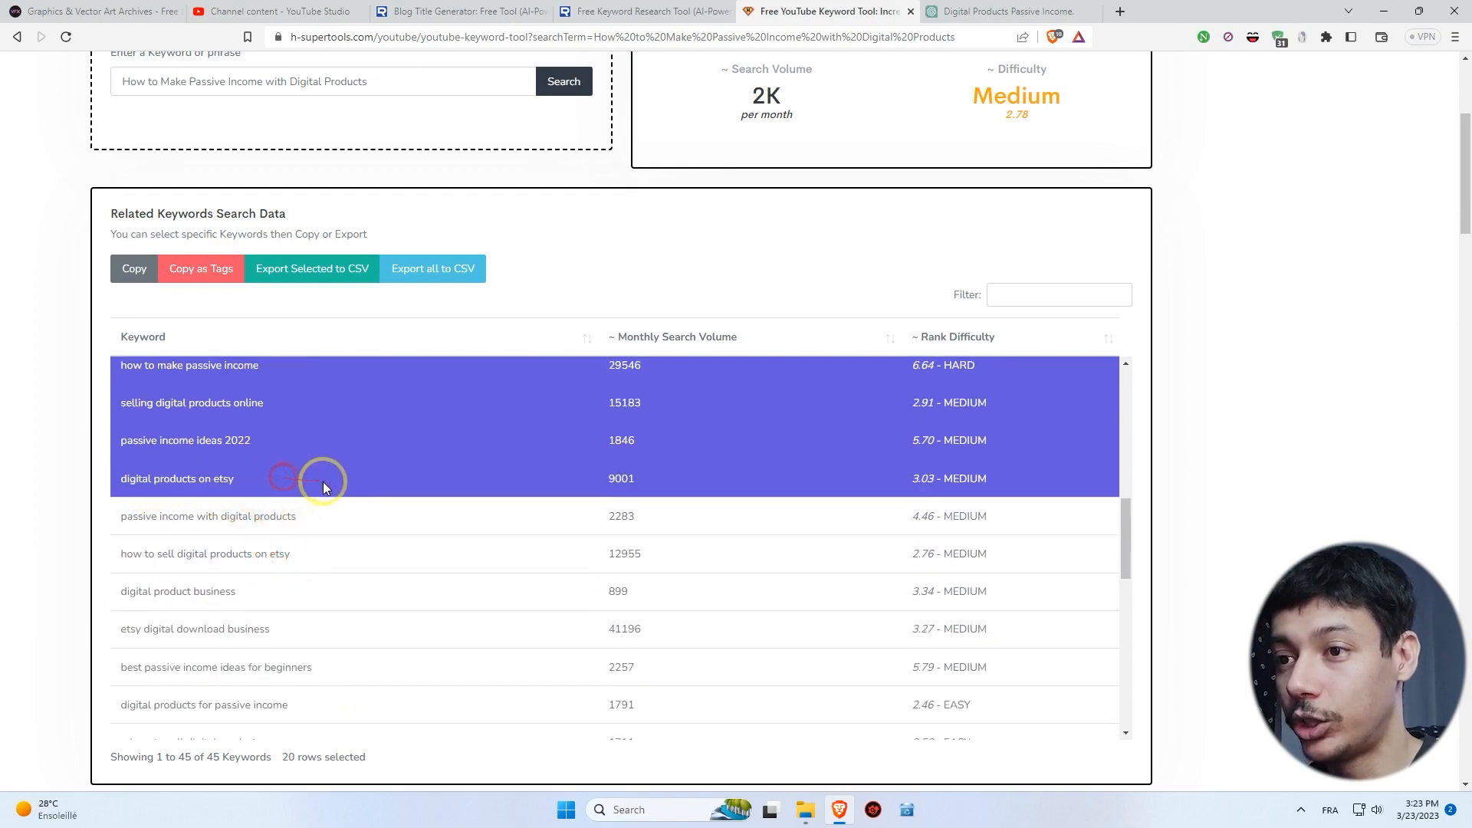
left_click(314, 557)
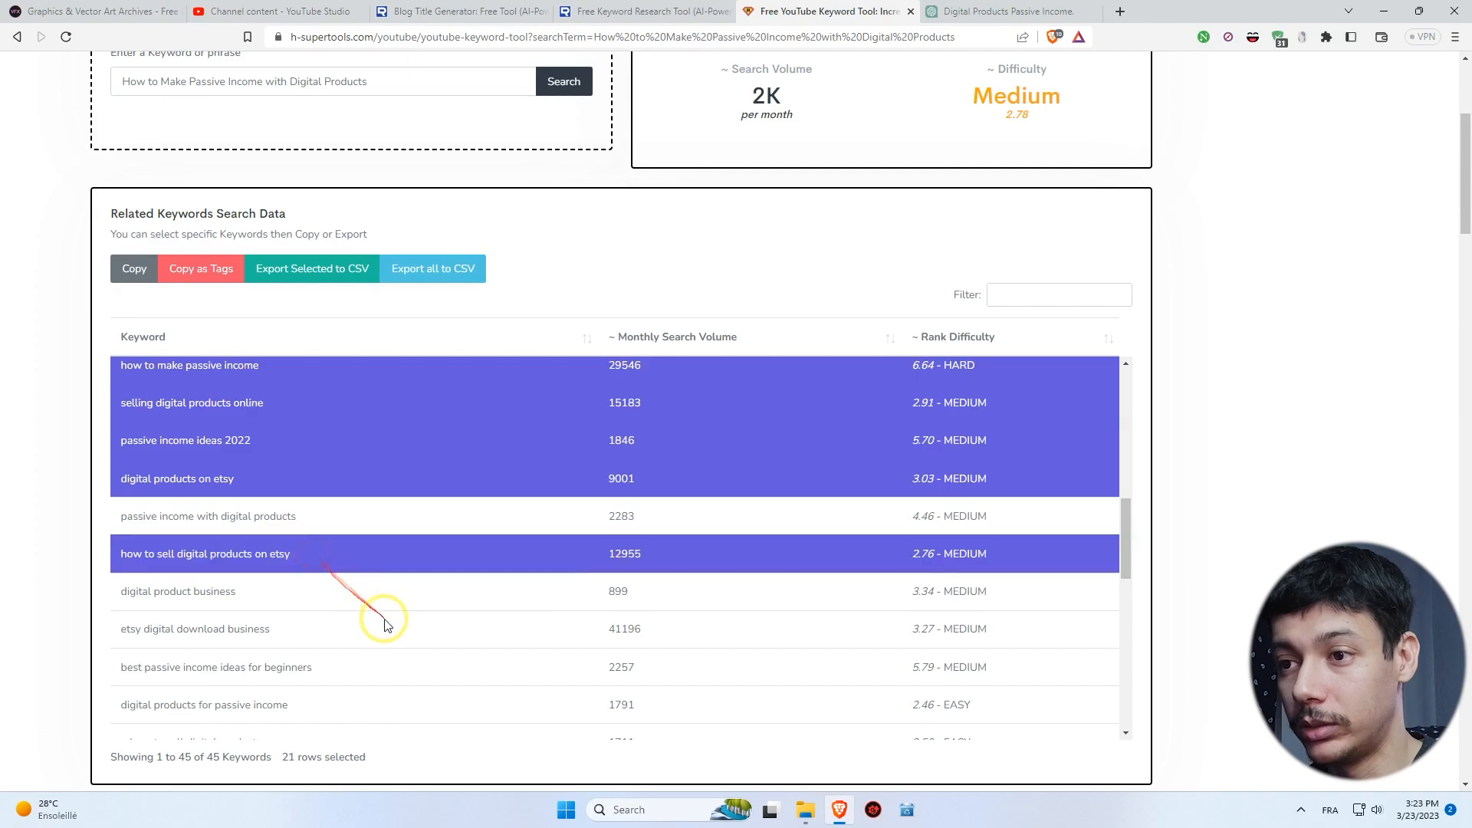
Sort the related keywords by monthly search volume from highest to lowest.
scroll(384, 621, "up", 10)
scroll(489, 623, "down", 5)
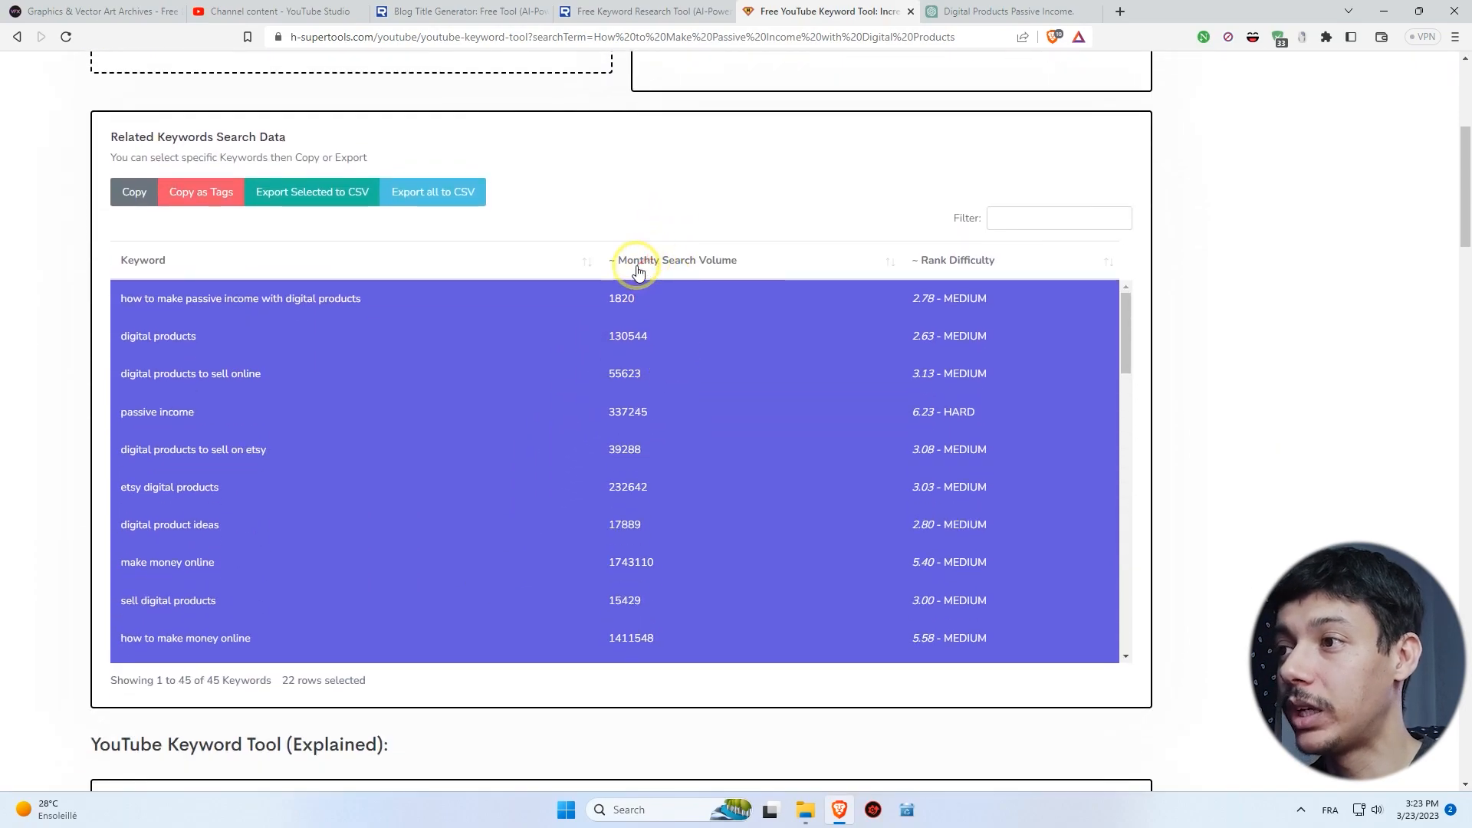
left_click_drag(641, 267, 302, 250)
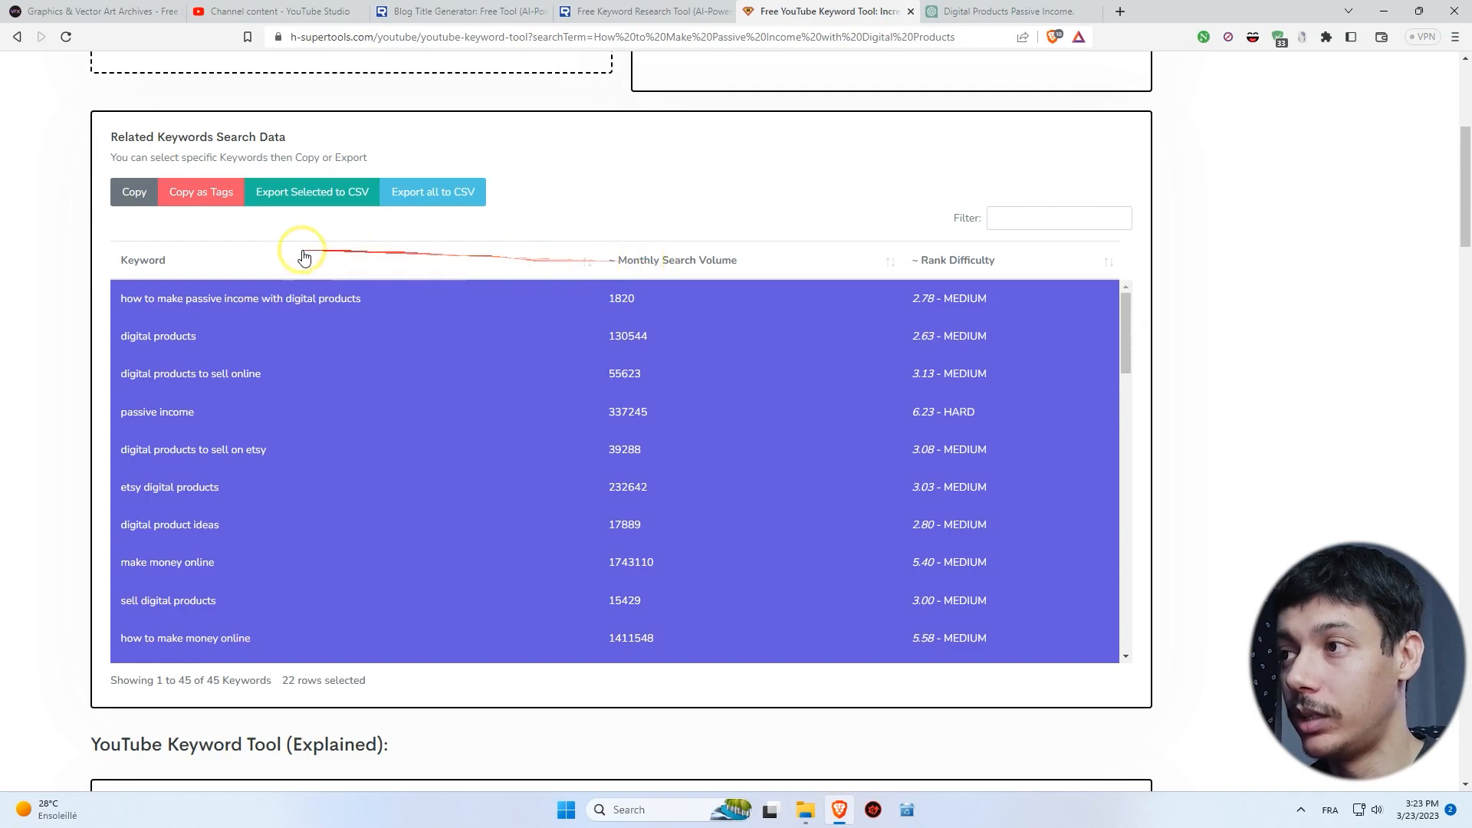
mouse_move(220, 289)
left_mouse_down()
mouse_move(694, 257)
mouse_move(652, 267)
left_mouse_up()
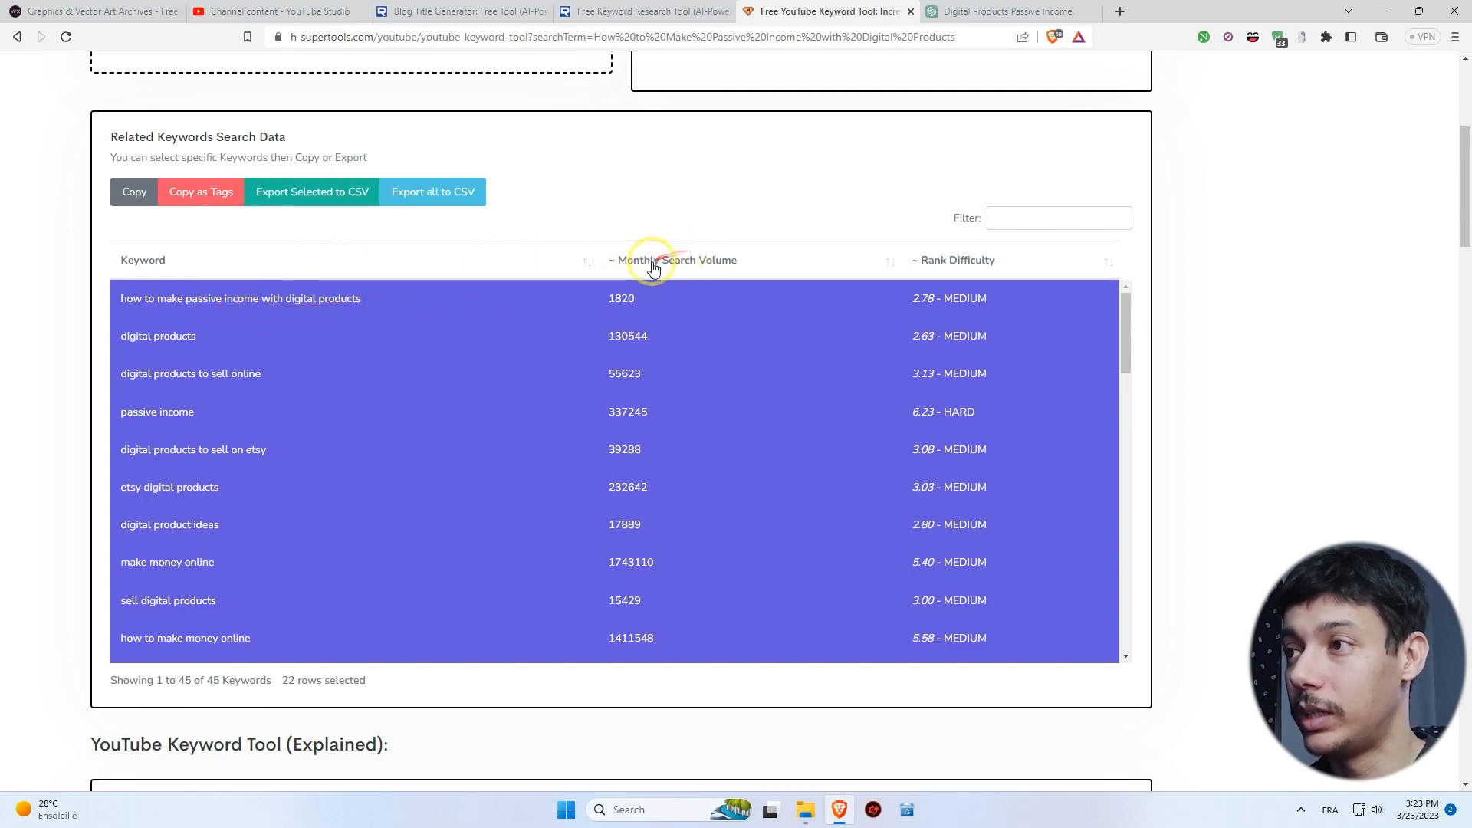
left_click(652, 264)
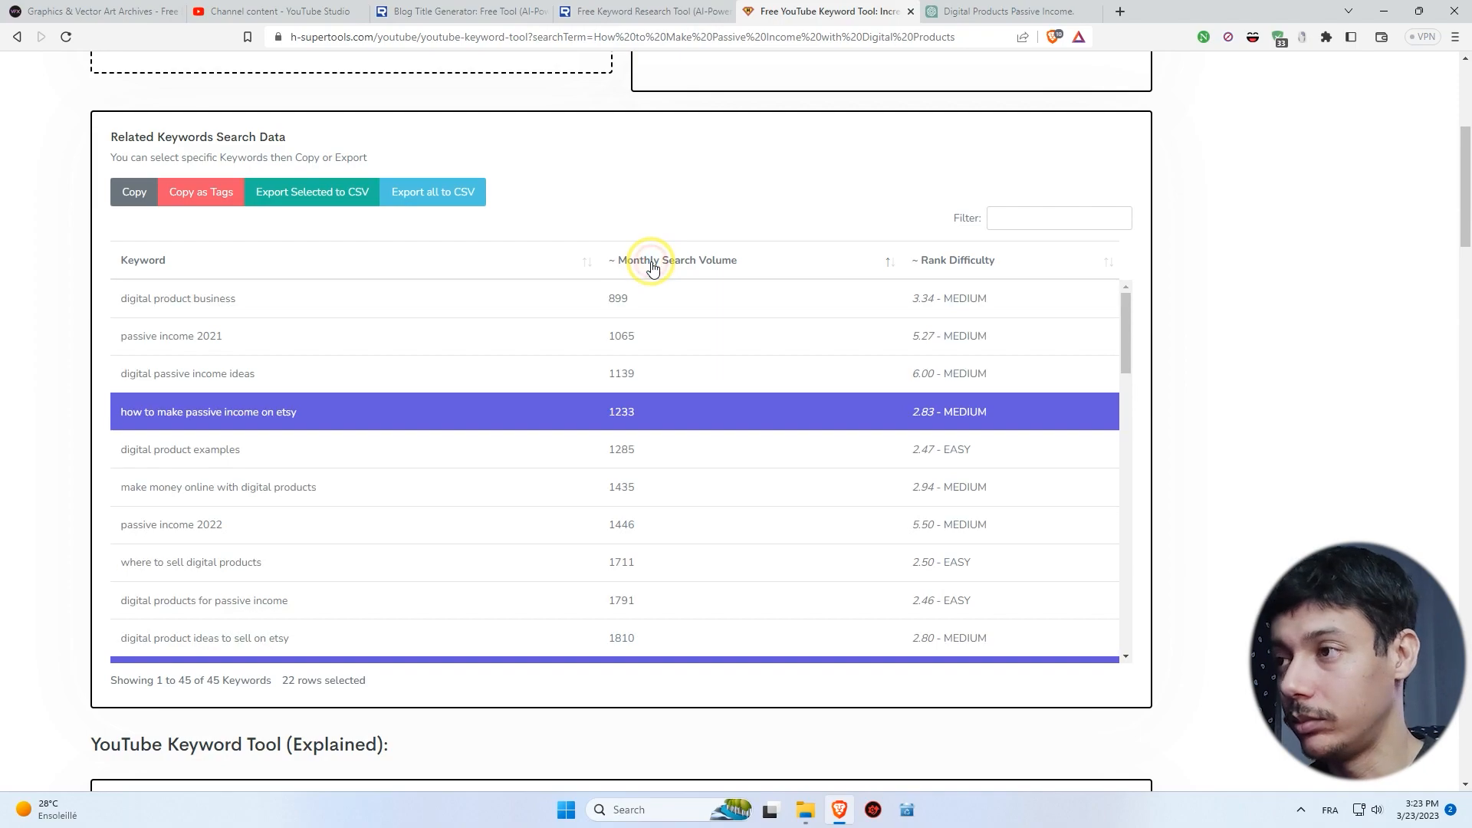
left_click(653, 265)
Add the high-volume keywords "etsy" and "digital product" to the selection.
mouse_move(653, 266)
left_mouse_down()
mouse_move(566, 302)
mouse_move(175, 376)
left_mouse_up()
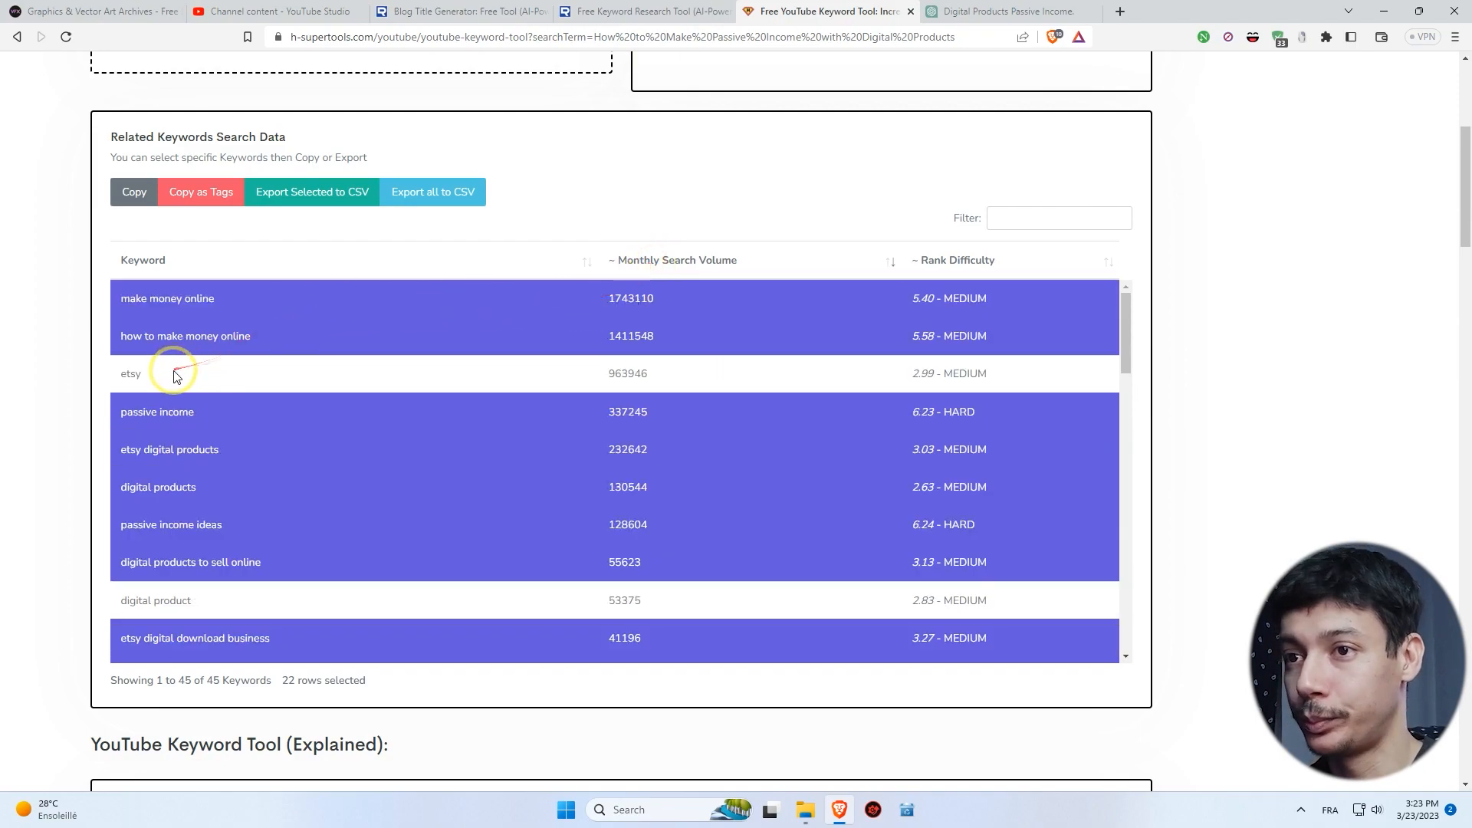
left_click(174, 376)
scroll(352, 463, "down", 3)
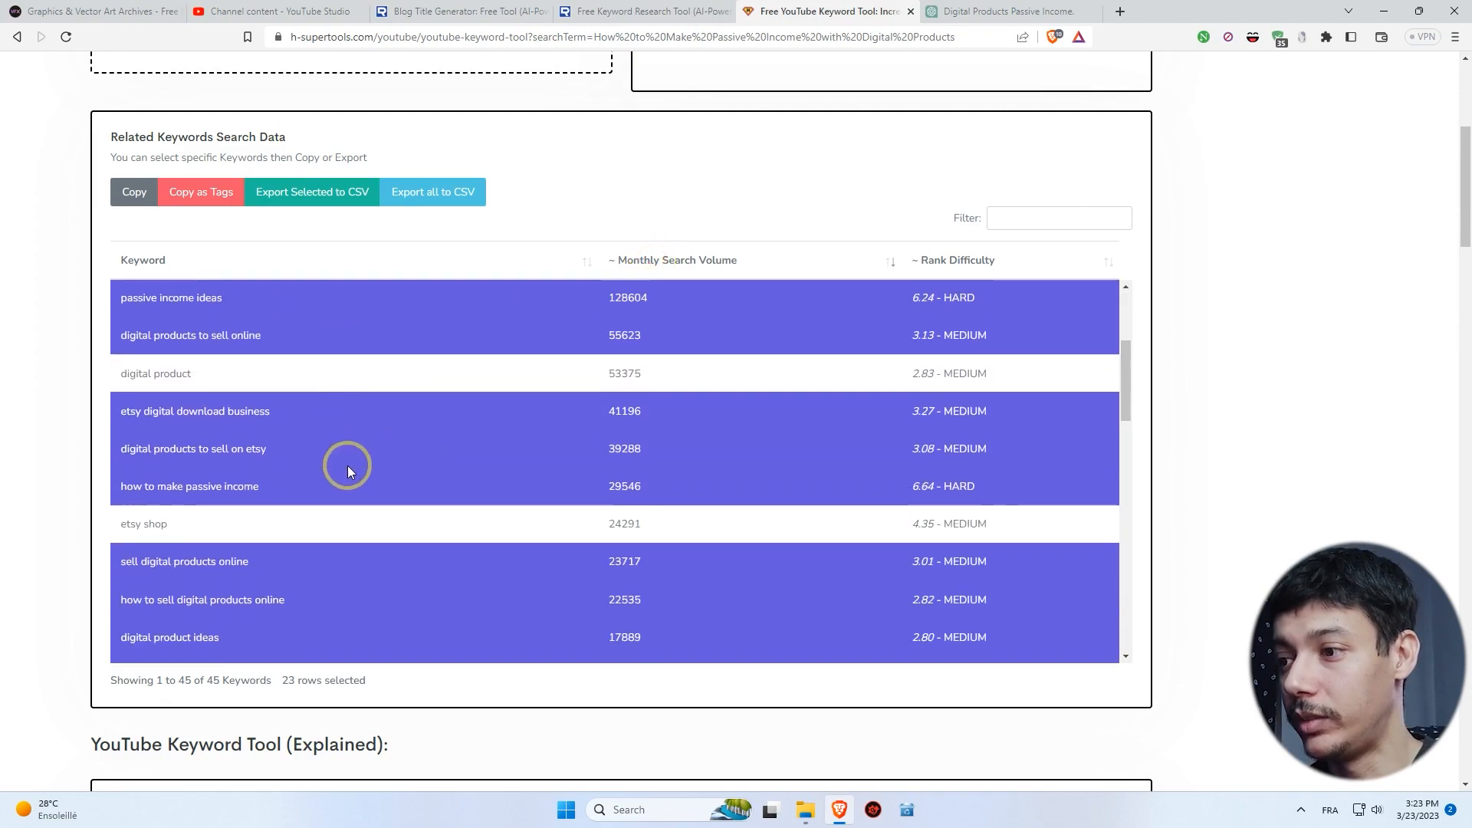
left_click(228, 366)
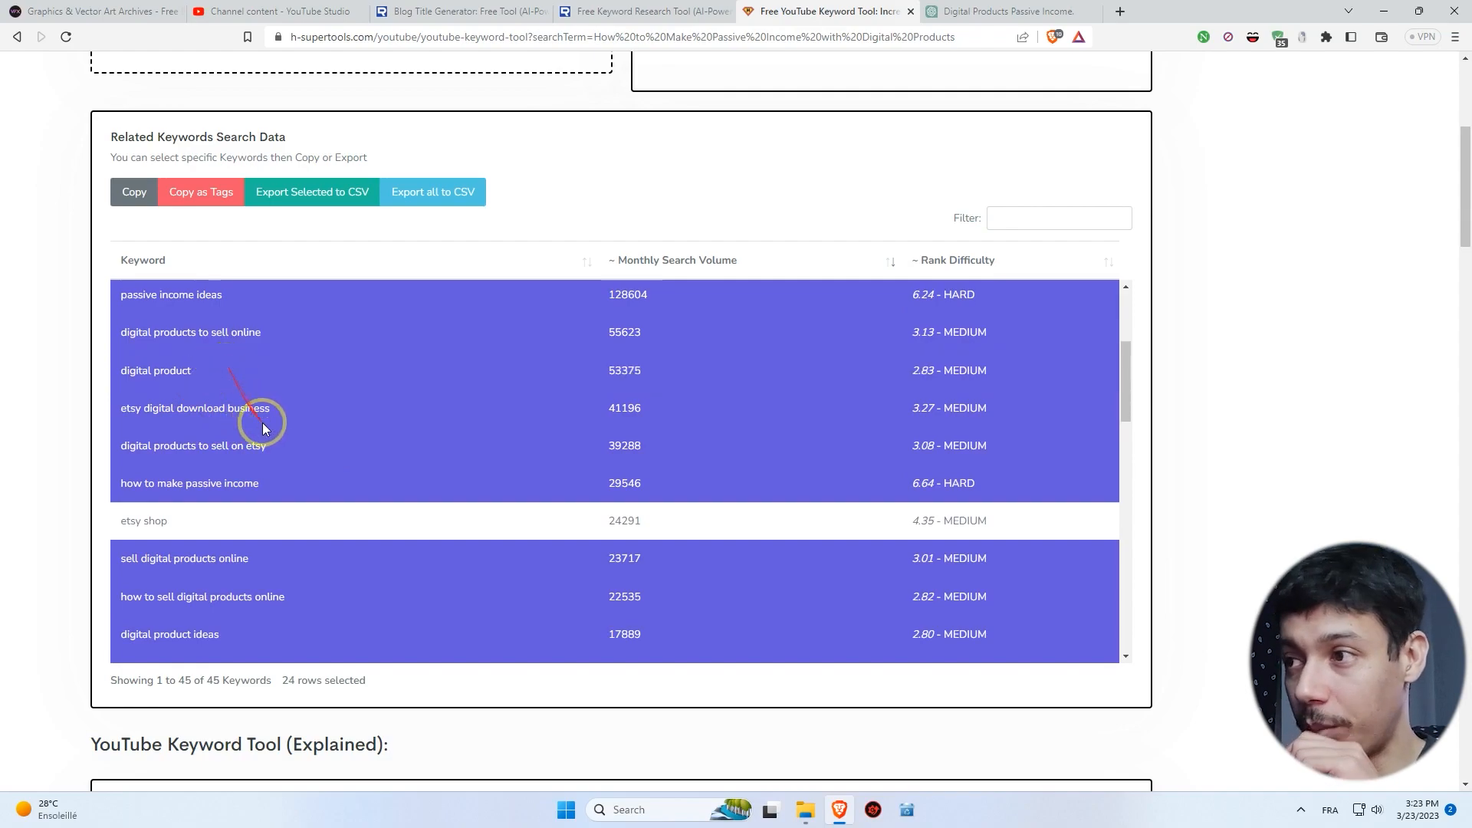
Check the remaining lower-volume keywords and copy all selected keywords as a plain list.
scroll(281, 467, "down", 1)
scroll(279, 469, "down", 4)
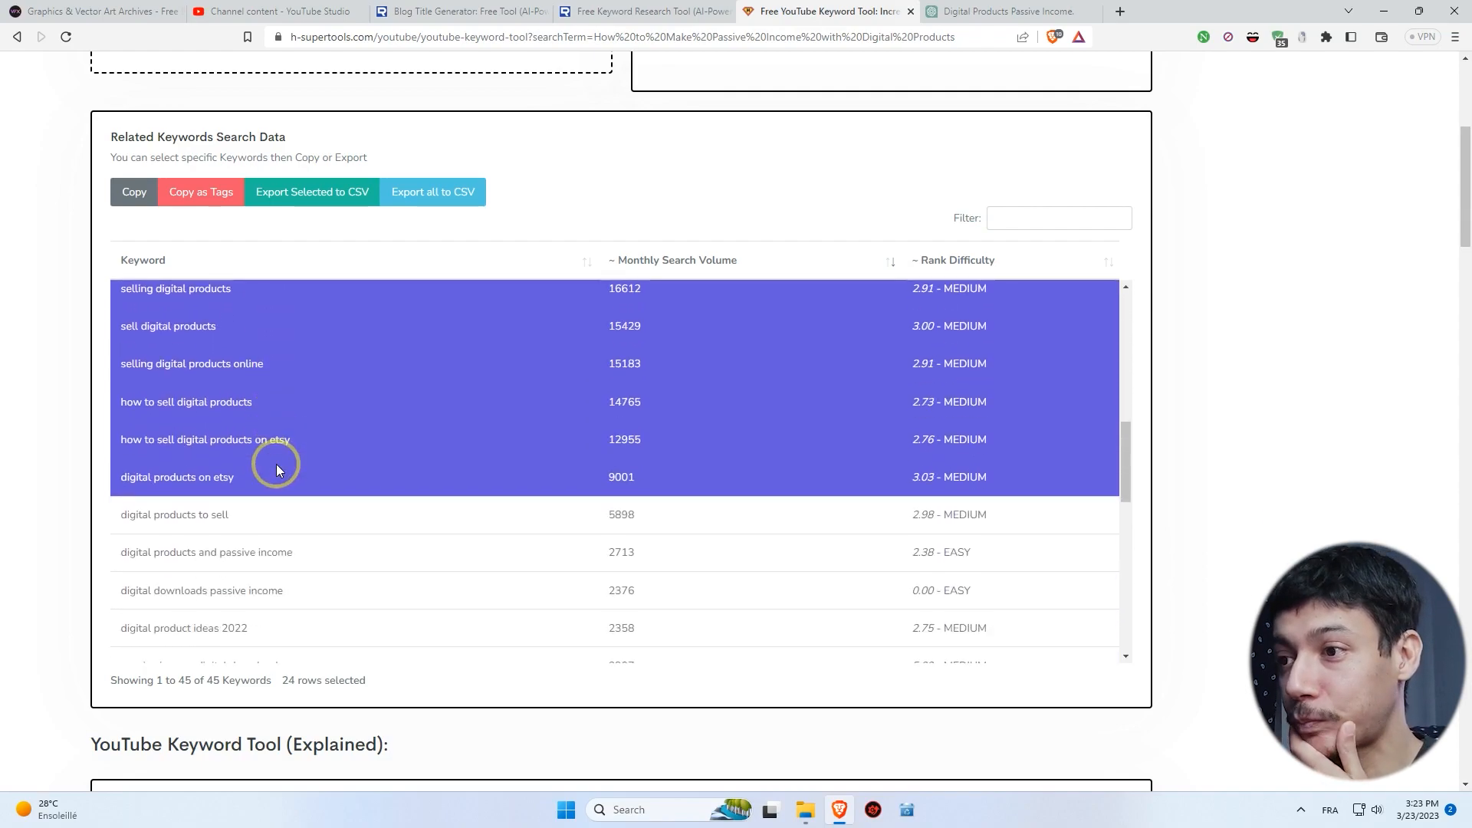
scroll(276, 475, "down", 1)
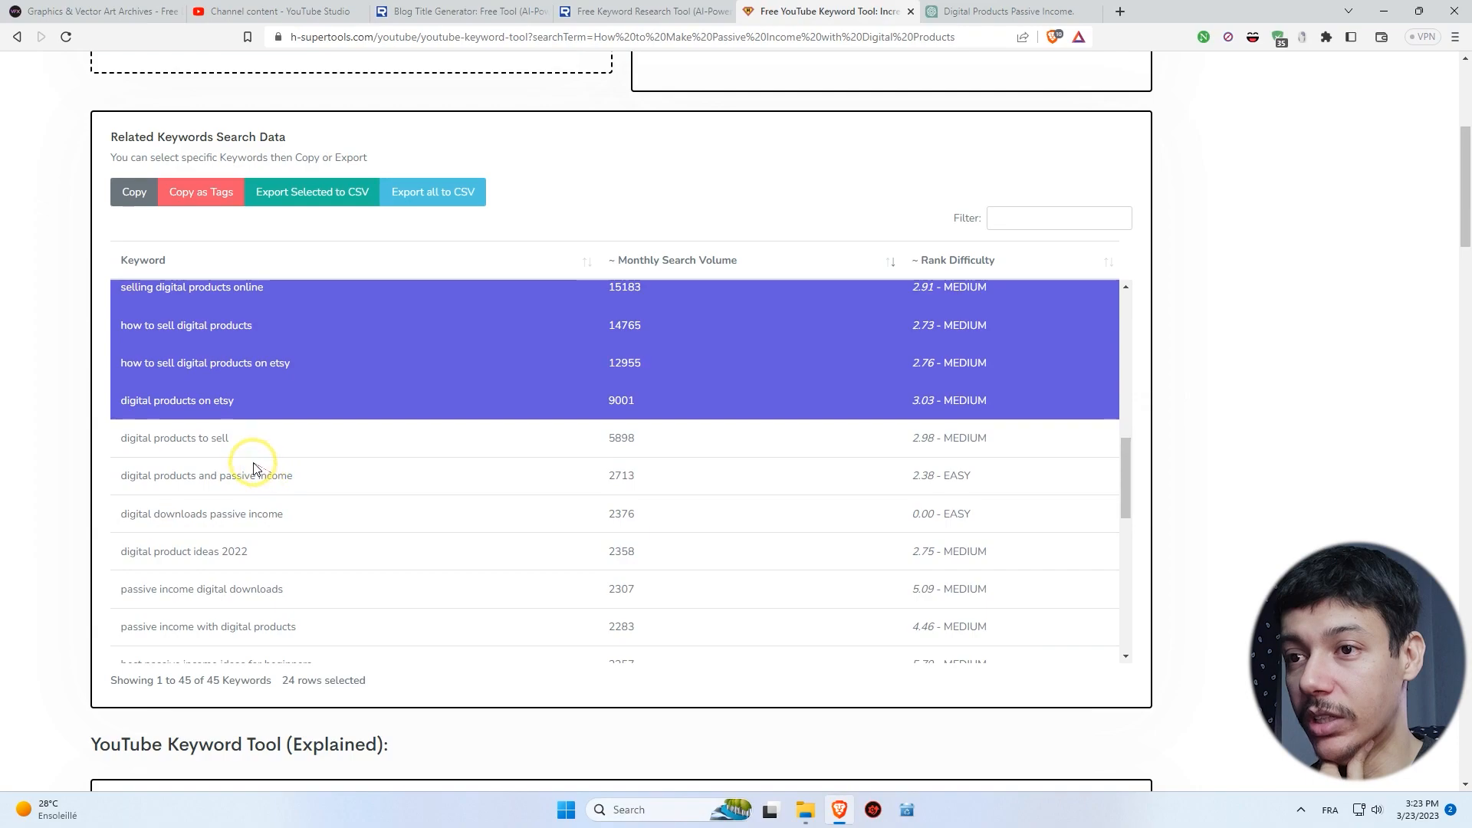
scroll(499, 509, "up", 5)
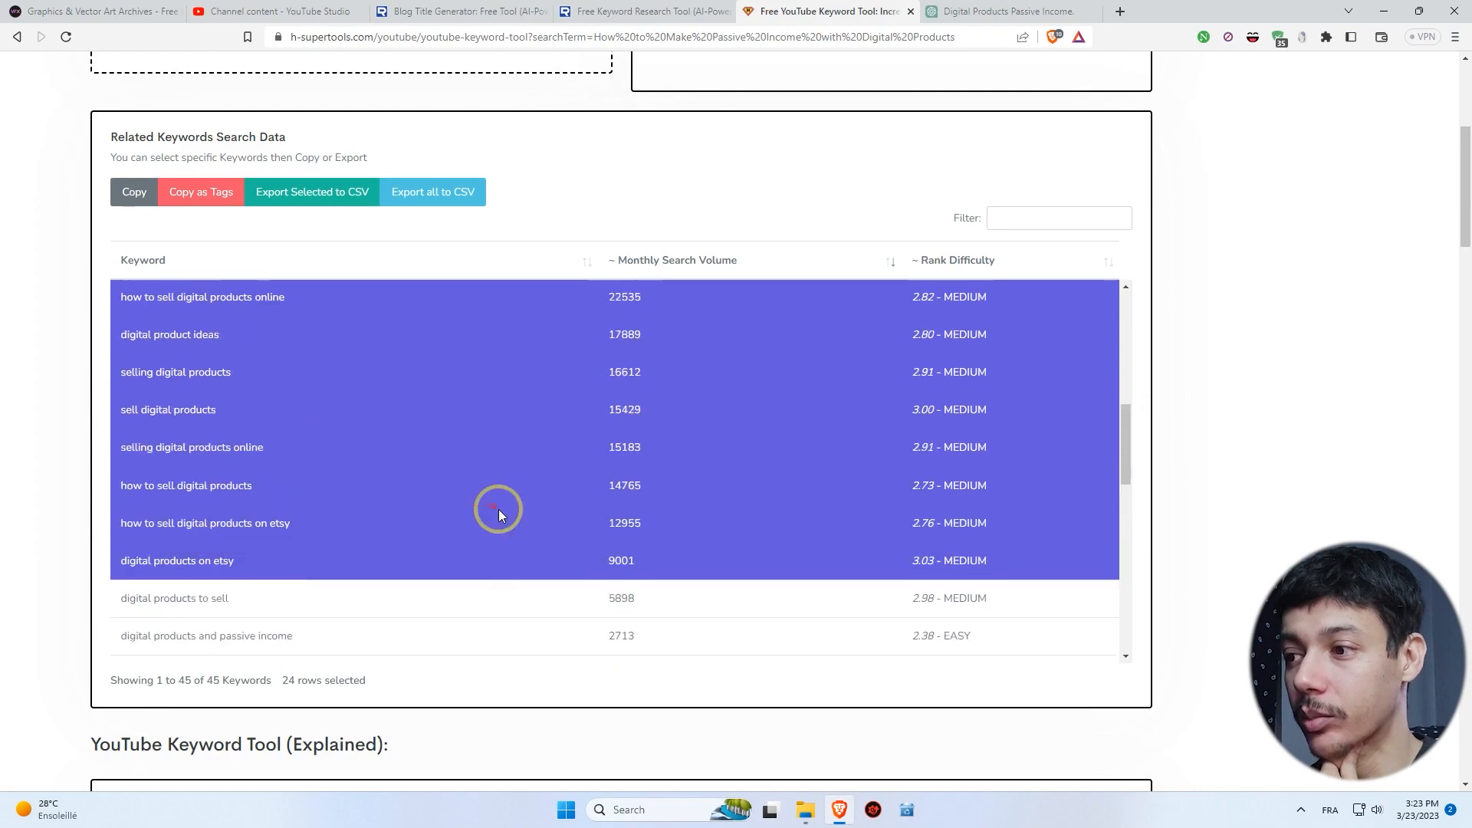
scroll(482, 511, "up", 1)
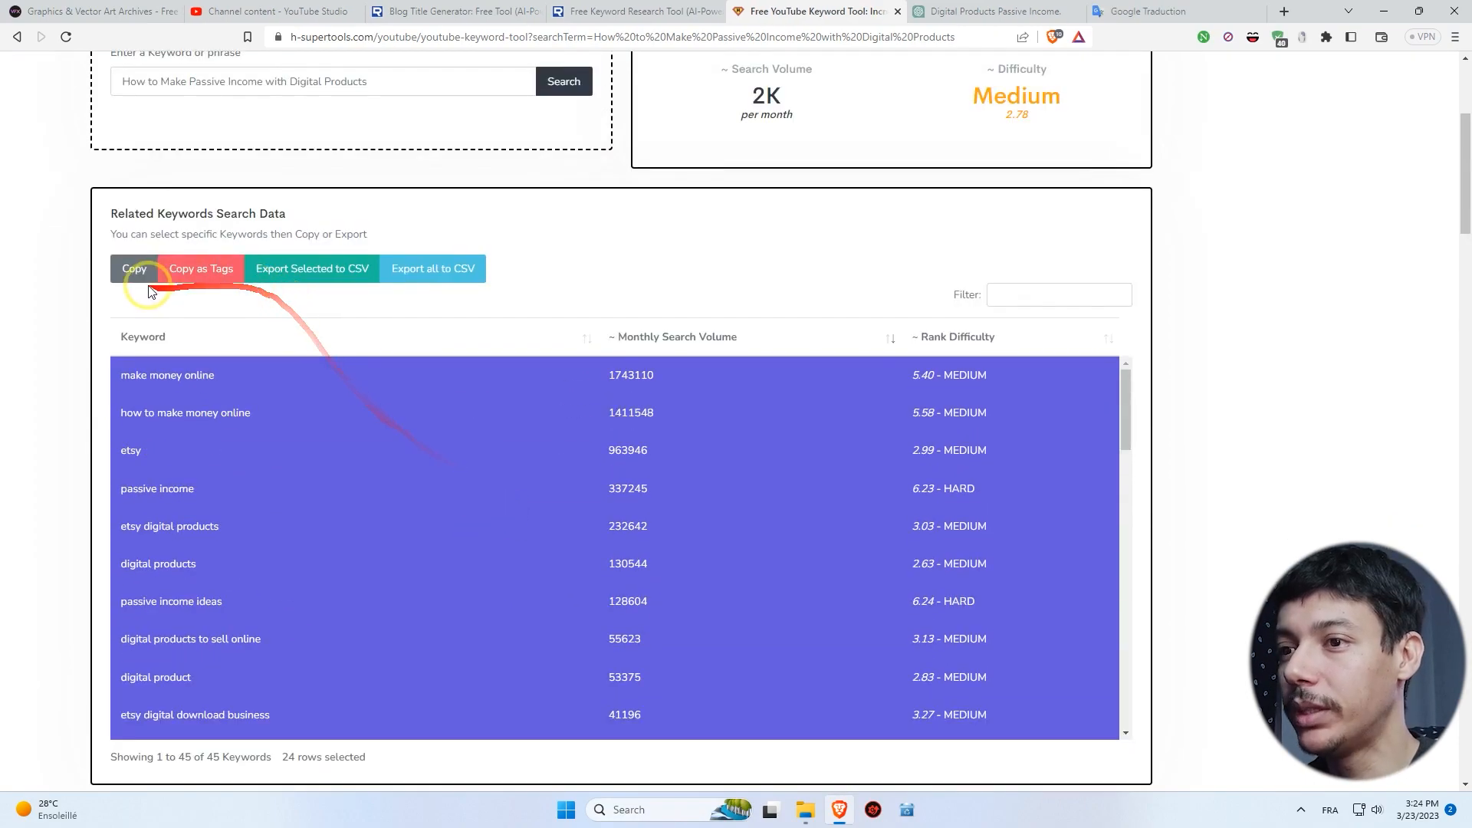
left_click(129, 273)
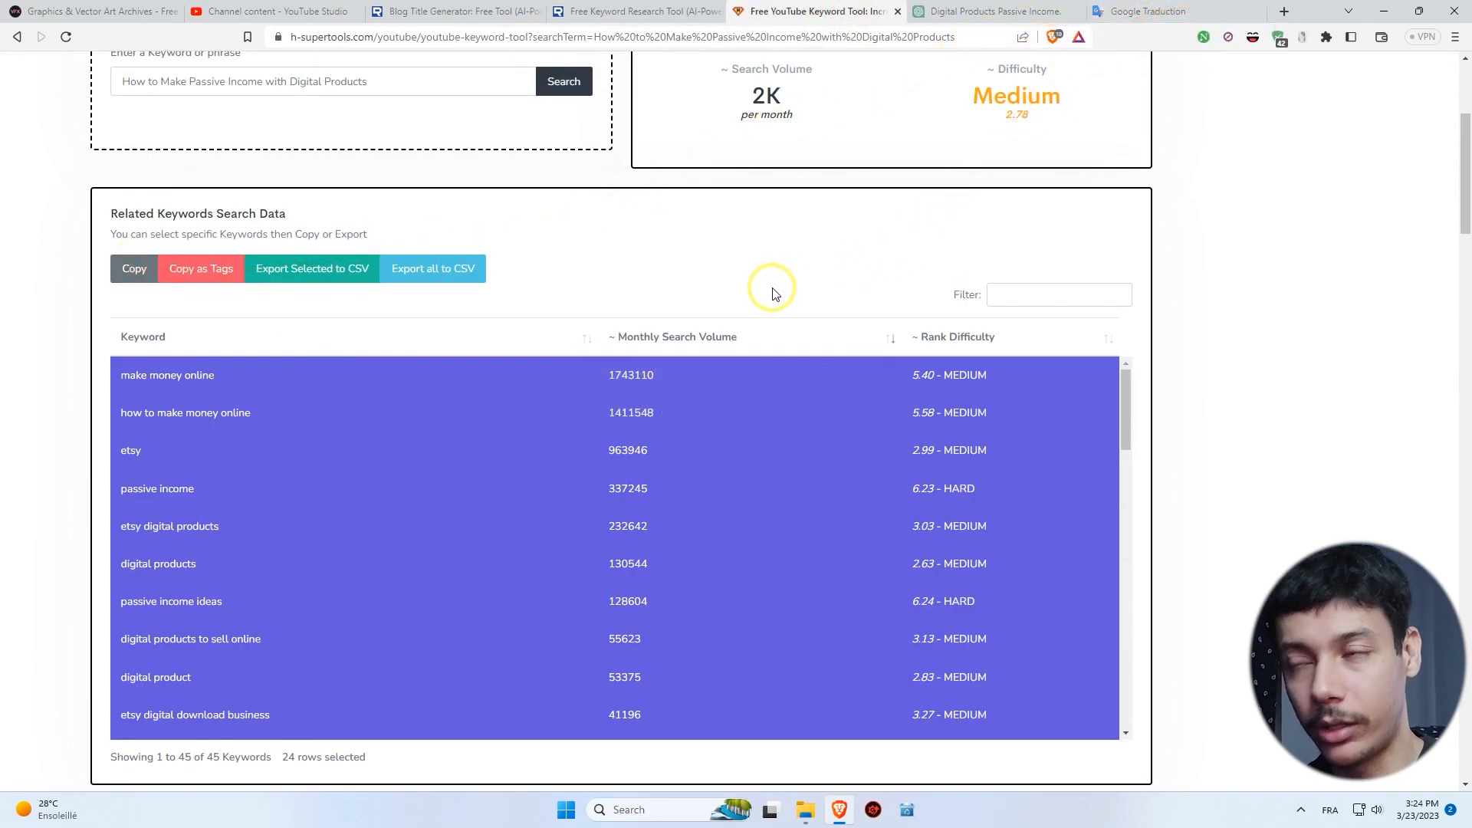
scroll(581, 572, "down", 8)
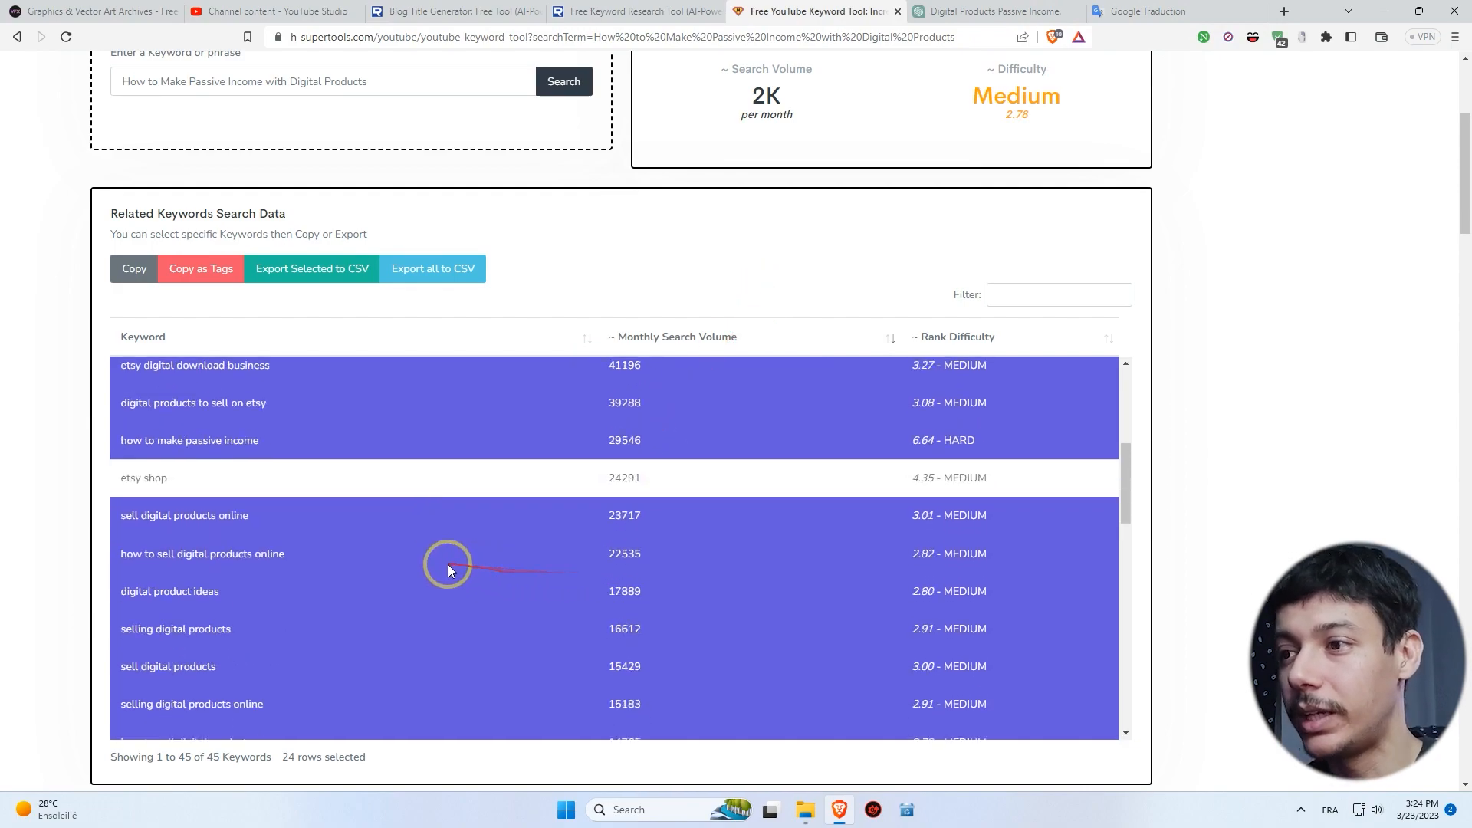
Try to paste the copied keyword list into the video's tags in YouTube Studio, and remove the single combined tag.
left_click(253, 10)
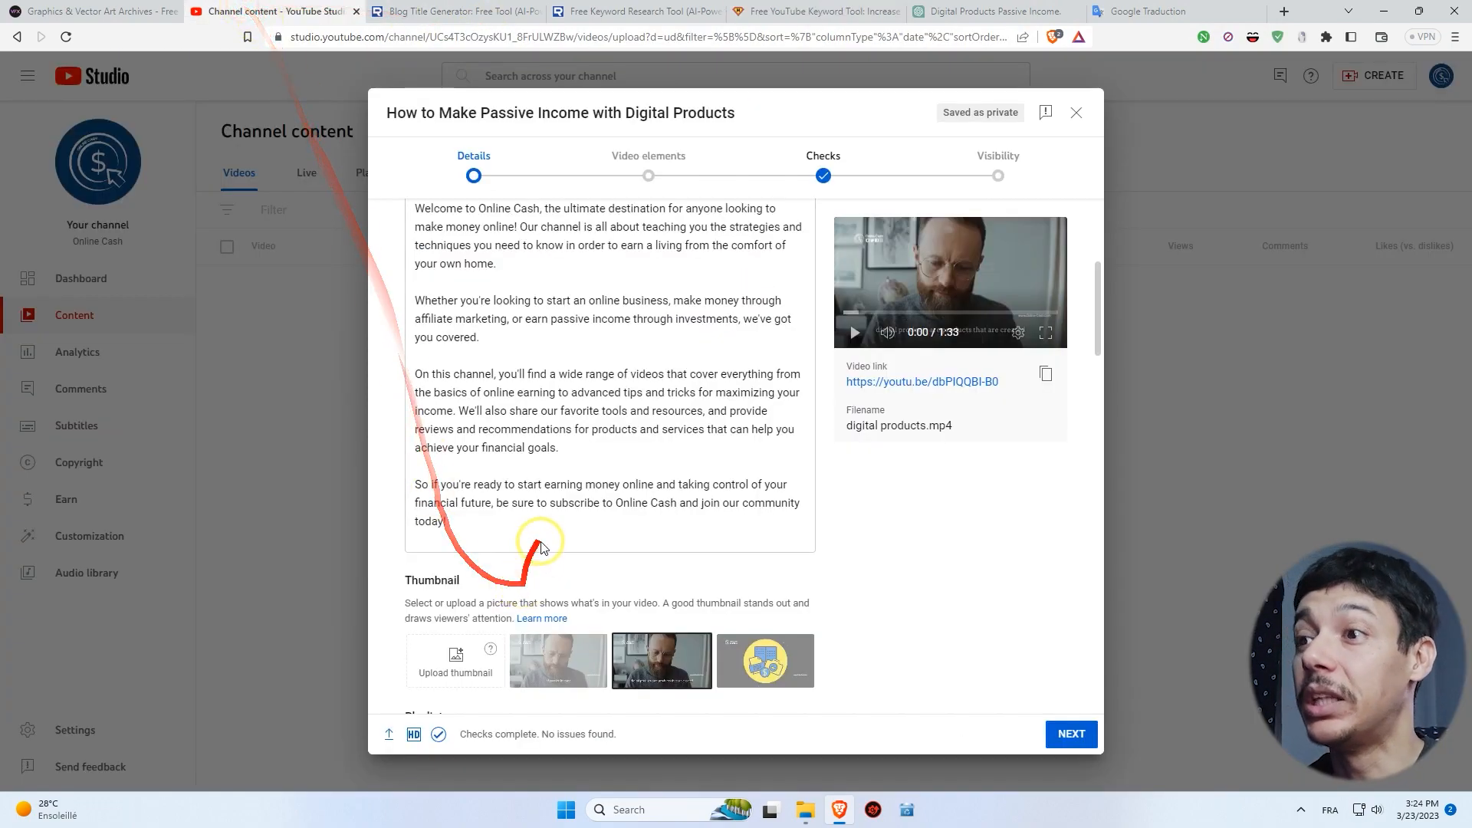
scroll(565, 488, "down", 10)
scroll(565, 488, "down", 6)
left_click(465, 360)
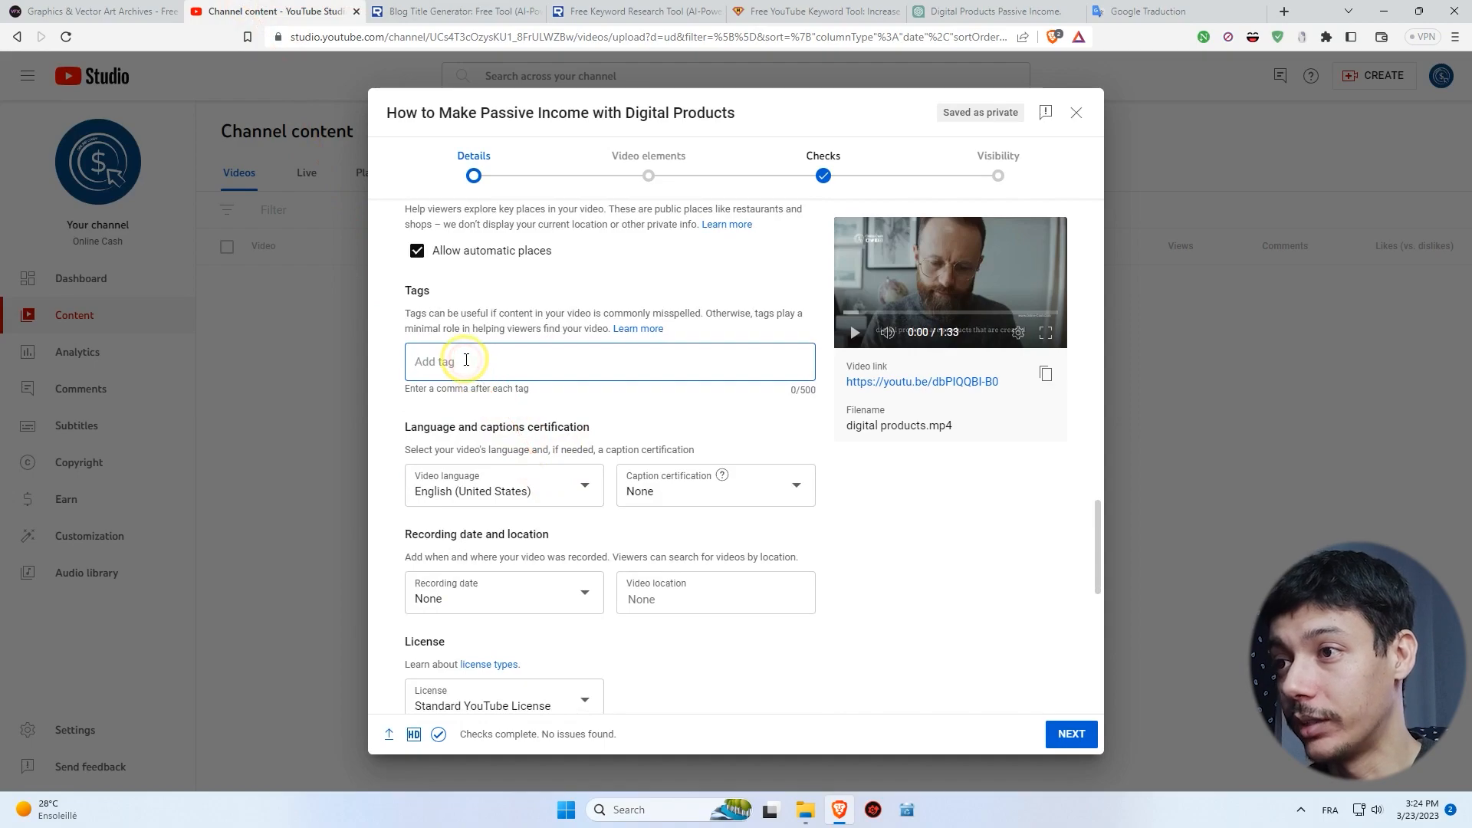
key("ctrl+v")
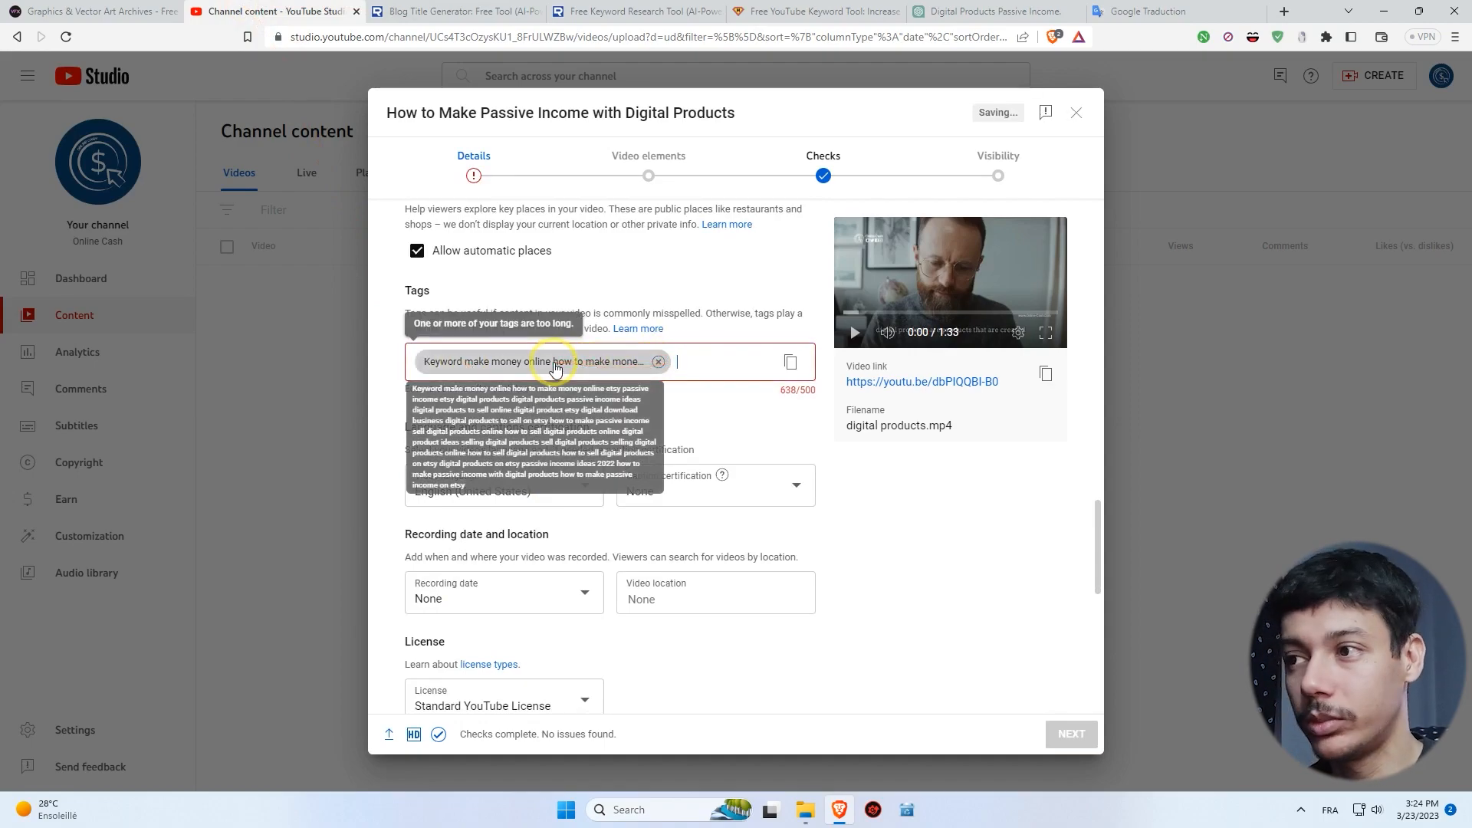
left_click(658, 361)
Replace the source text in Google Translate with the copied keyword list and delete its "Keyword" heading line.
left_click(1134, 11)
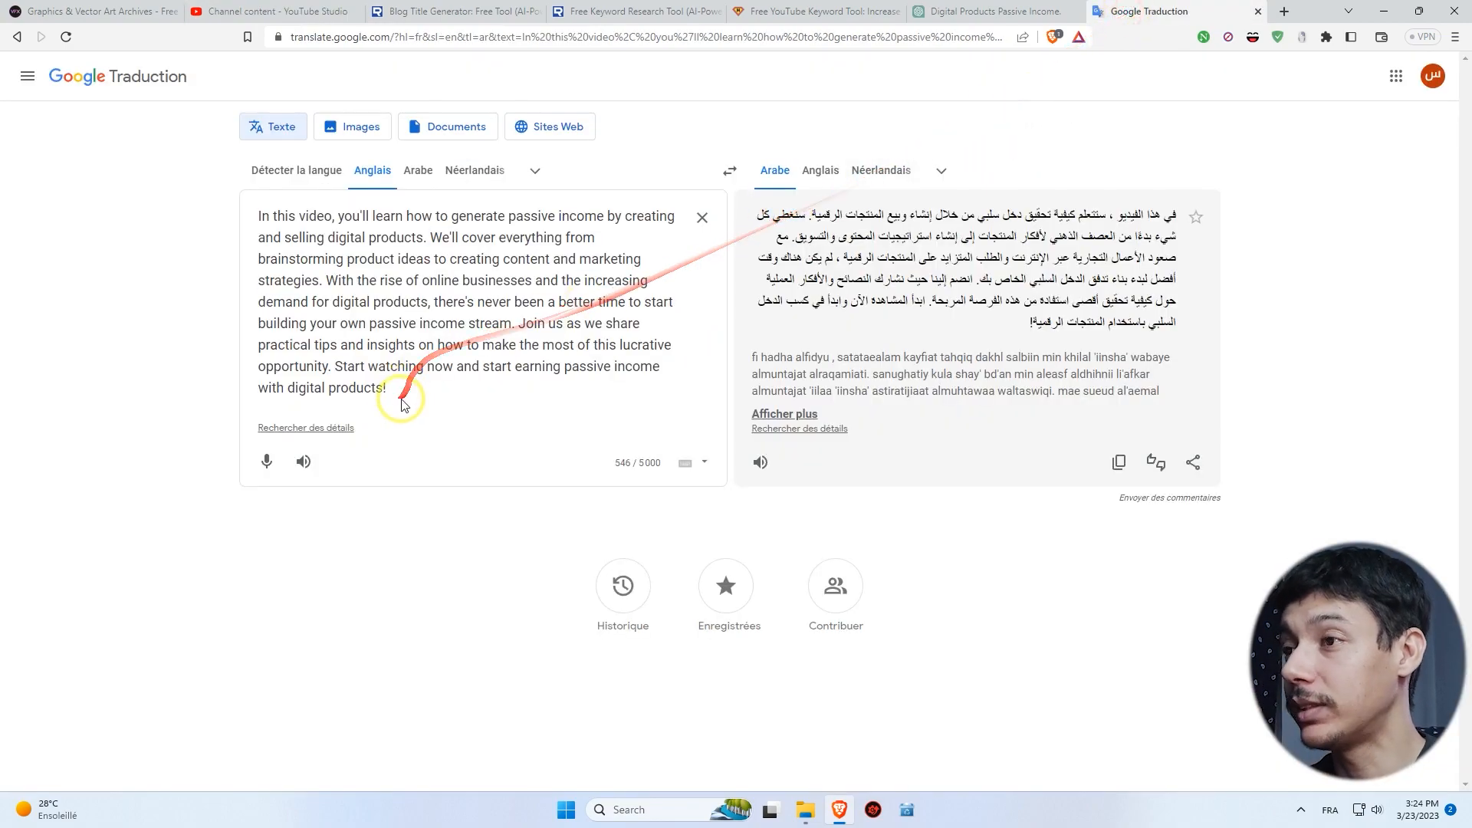
key("ctrl+a")
key("ctrl+v")
double_click(253, 218)
key("BackSpace")
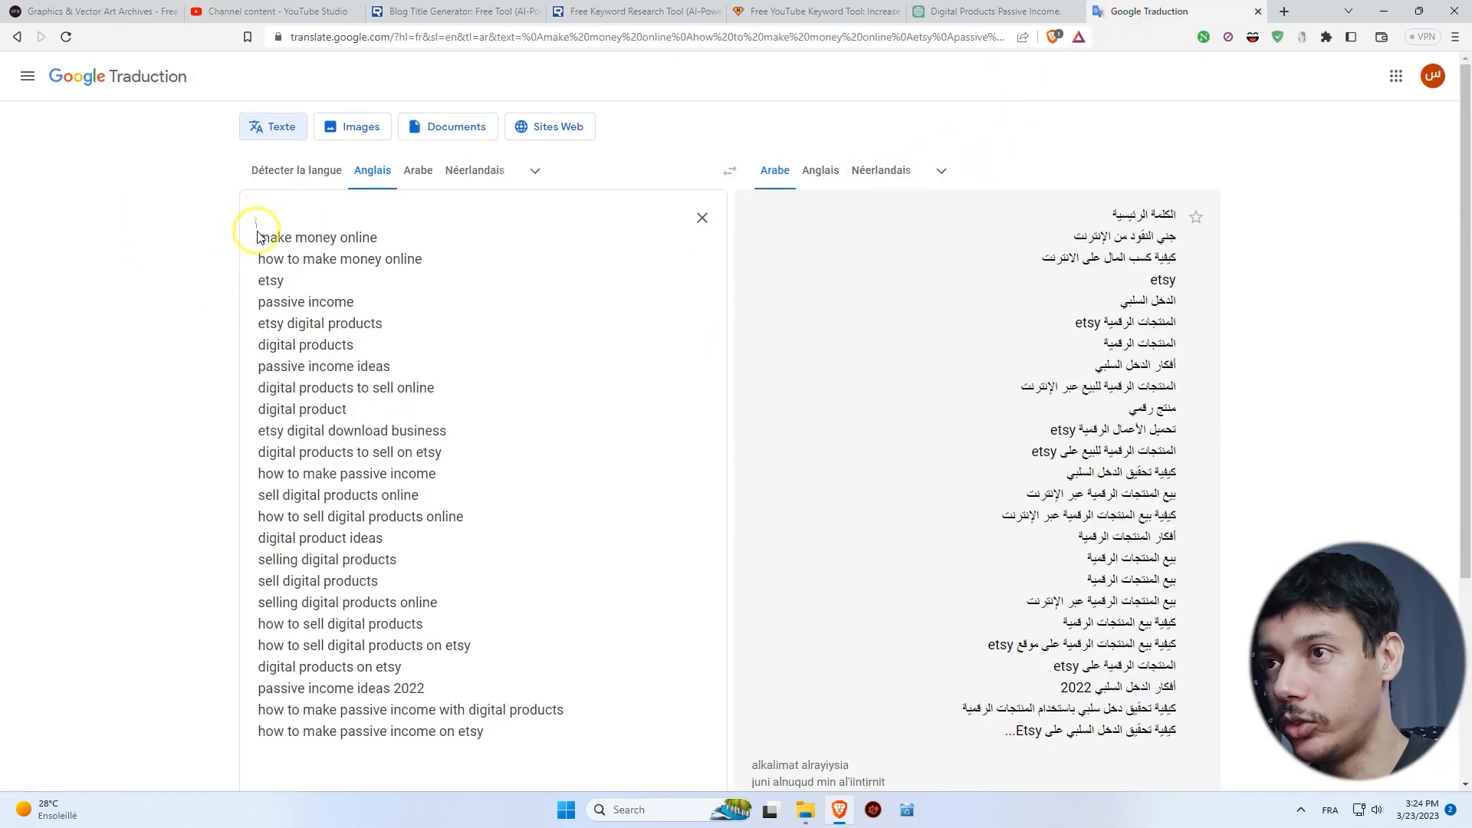
key("Delete")
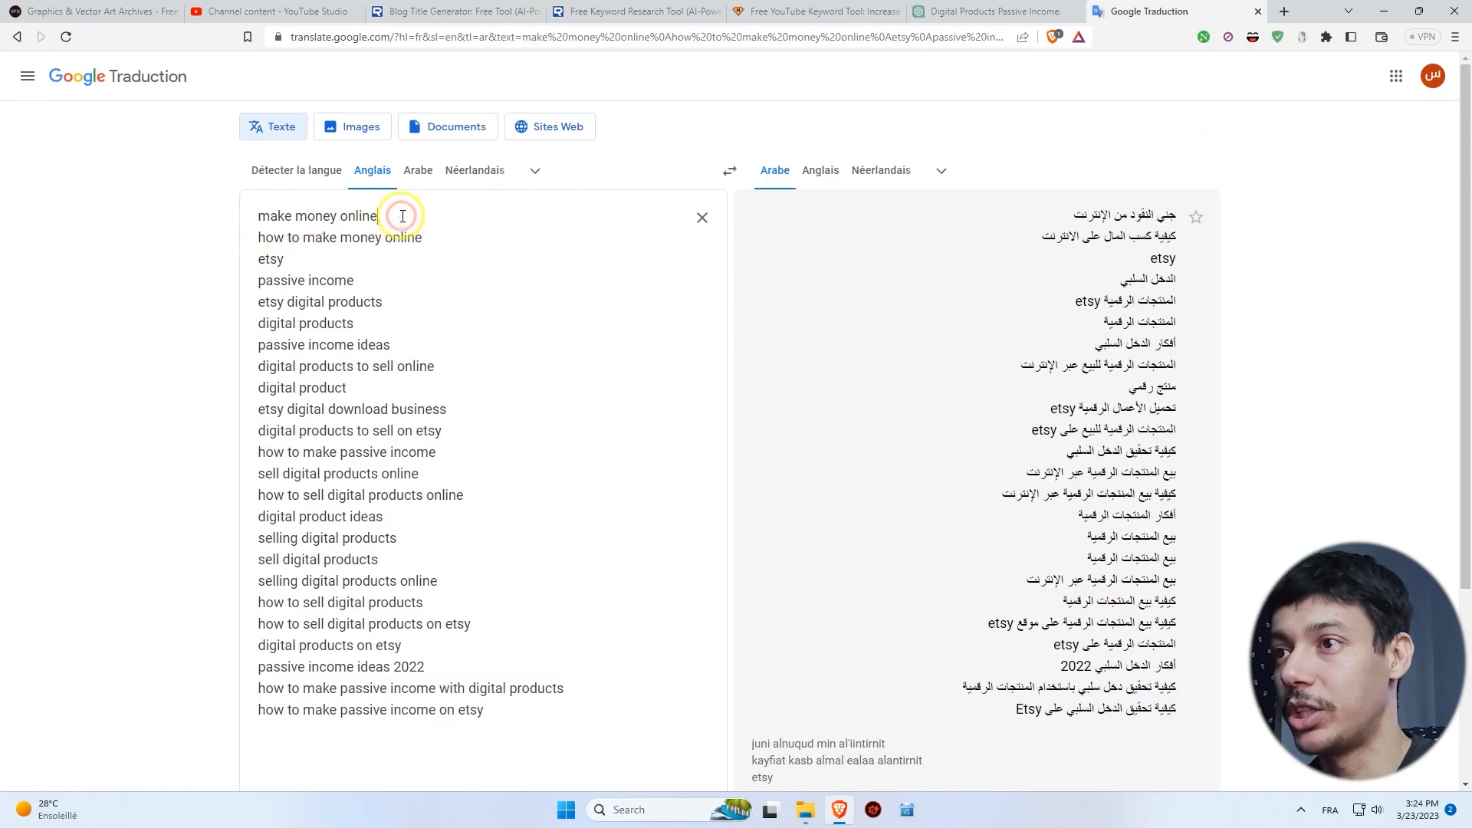
Add a comma after every keyword in the source text, from "make money online" through "how to make passive income on etsy".
type(",")
left_click(450, 236)
type(",")
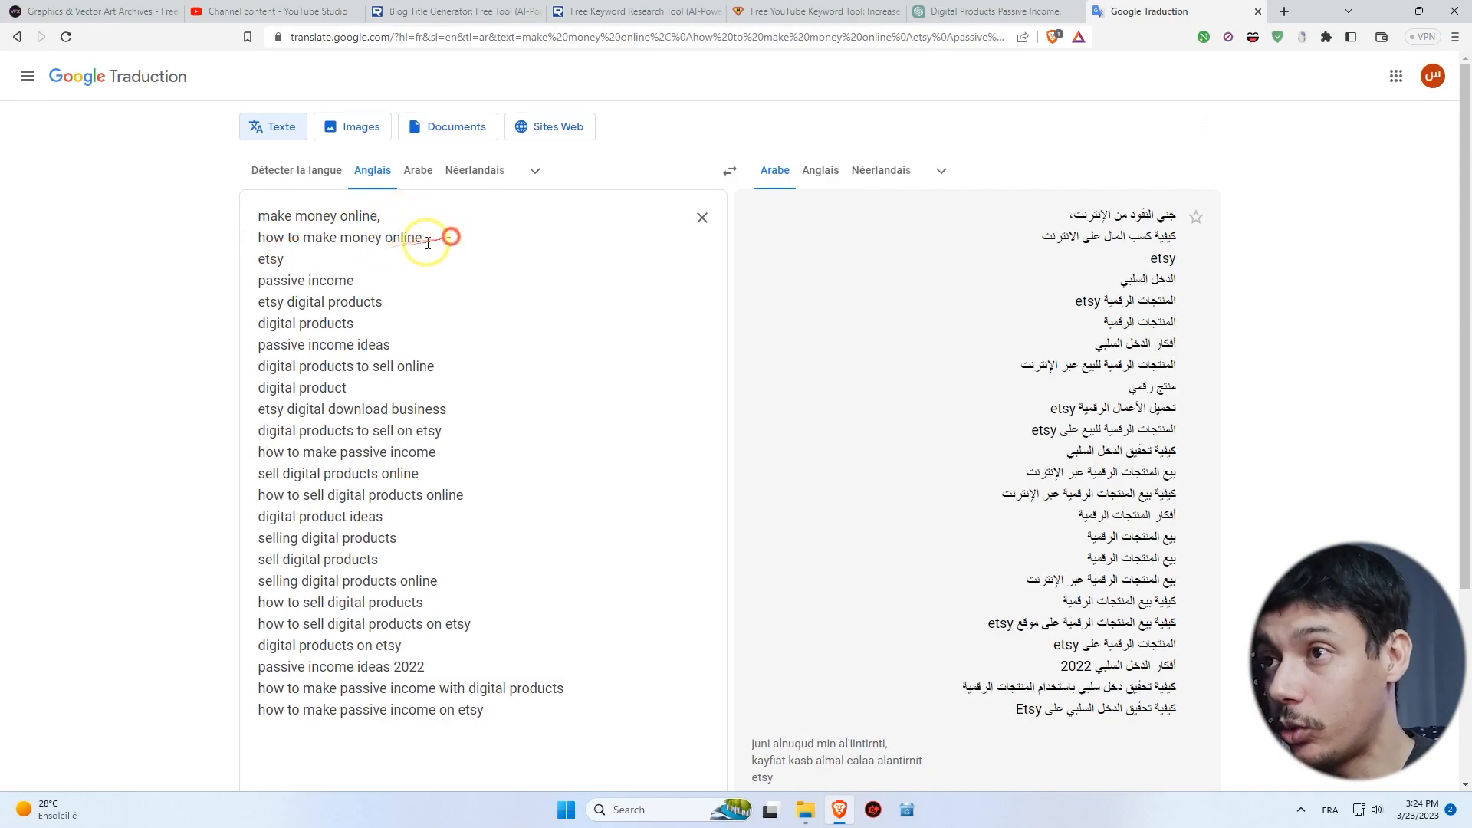
left_click(306, 259)
type(",")
left_click(378, 278)
type(",")
left_click(389, 305)
type(",")
left_click(372, 326)
type(",")
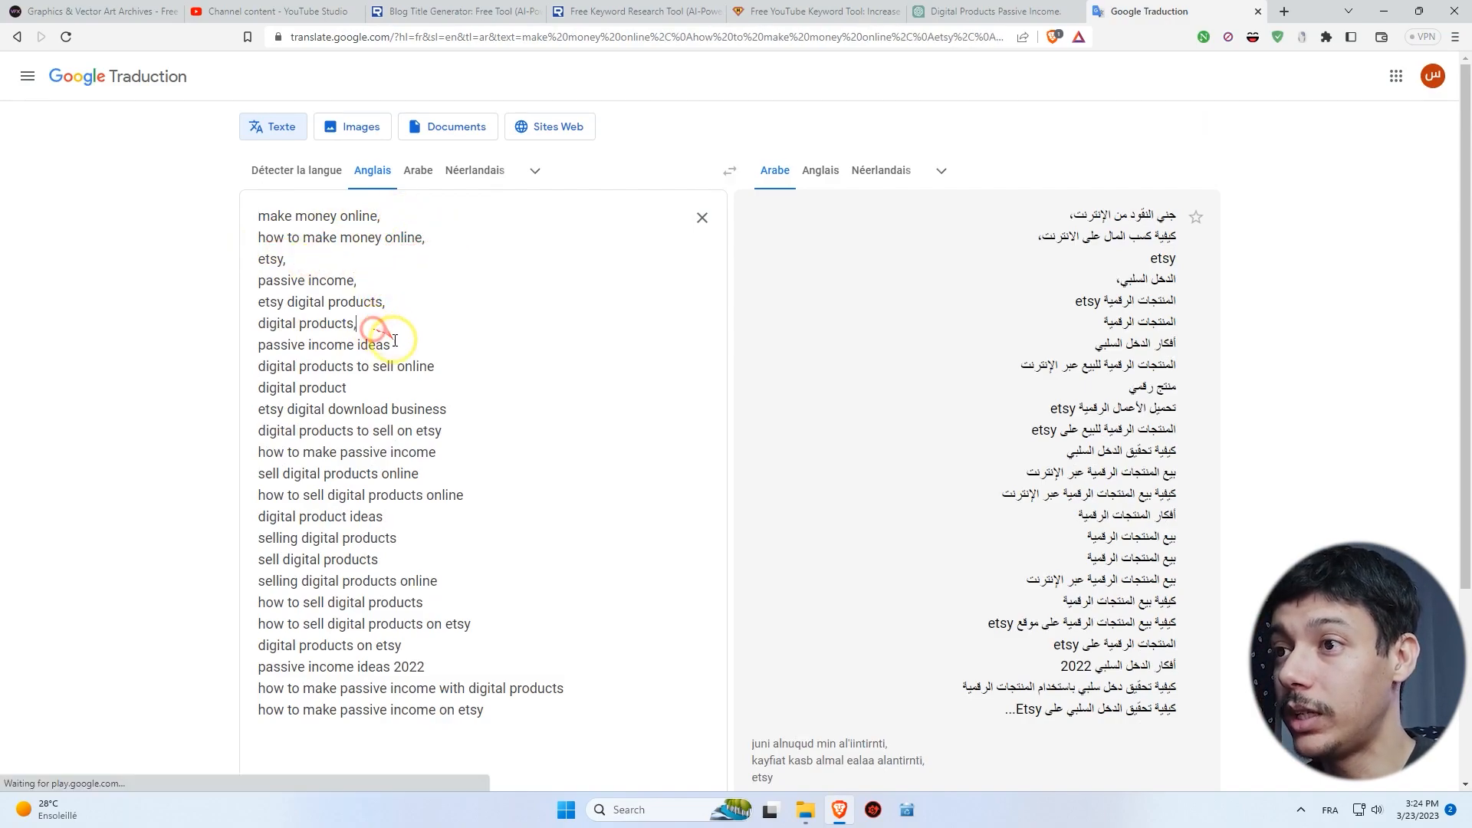
left_click(408, 346)
type(",")
left_click(443, 366)
left_click(452, 410)
type(",")
left_click(451, 434)
type(",")
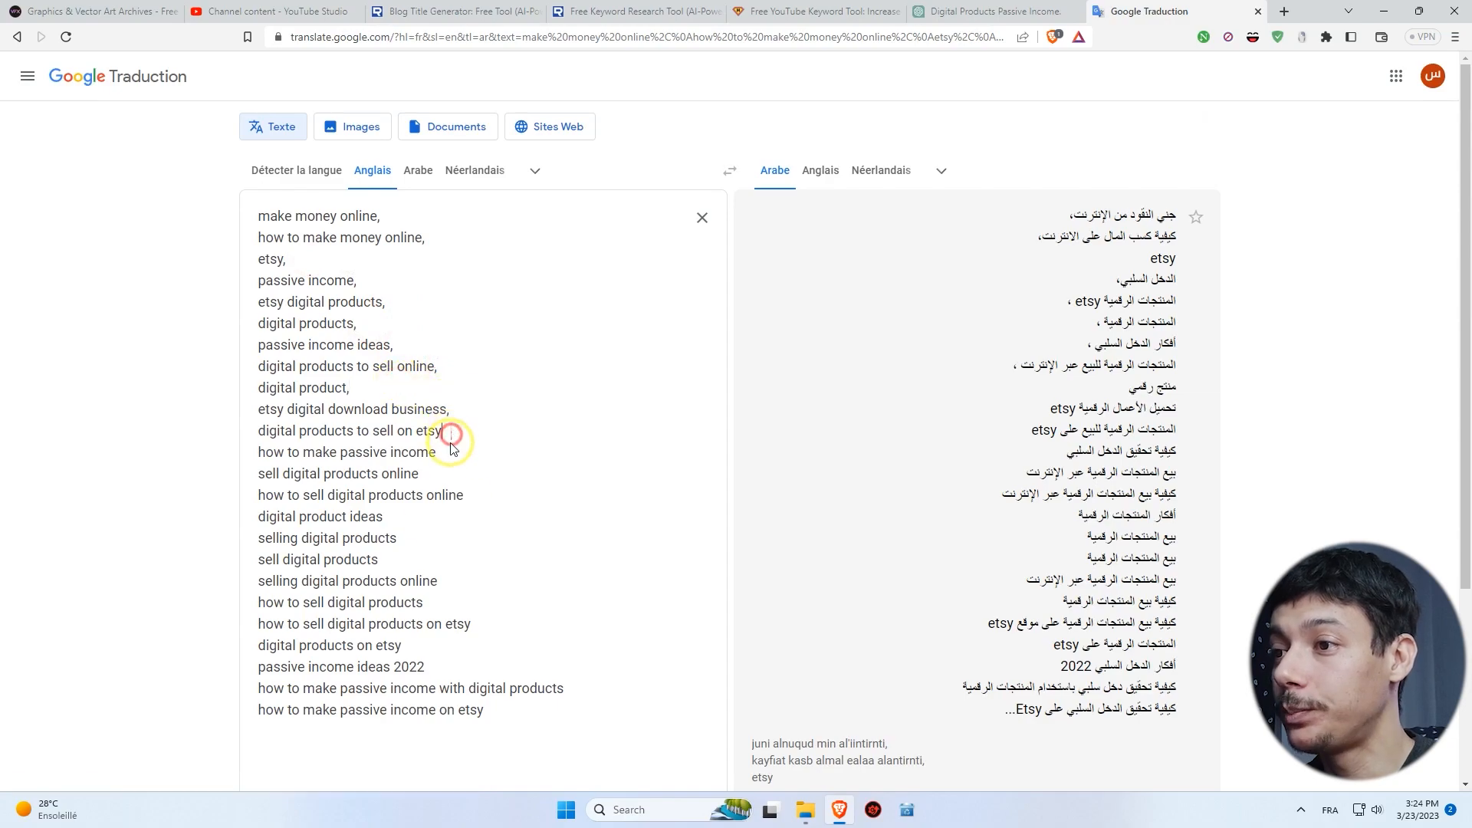
left_click(453, 454)
type(",")
left_click(458, 474)
type(",")
type(",")
left_click(399, 560)
type(",")
left_click(448, 582)
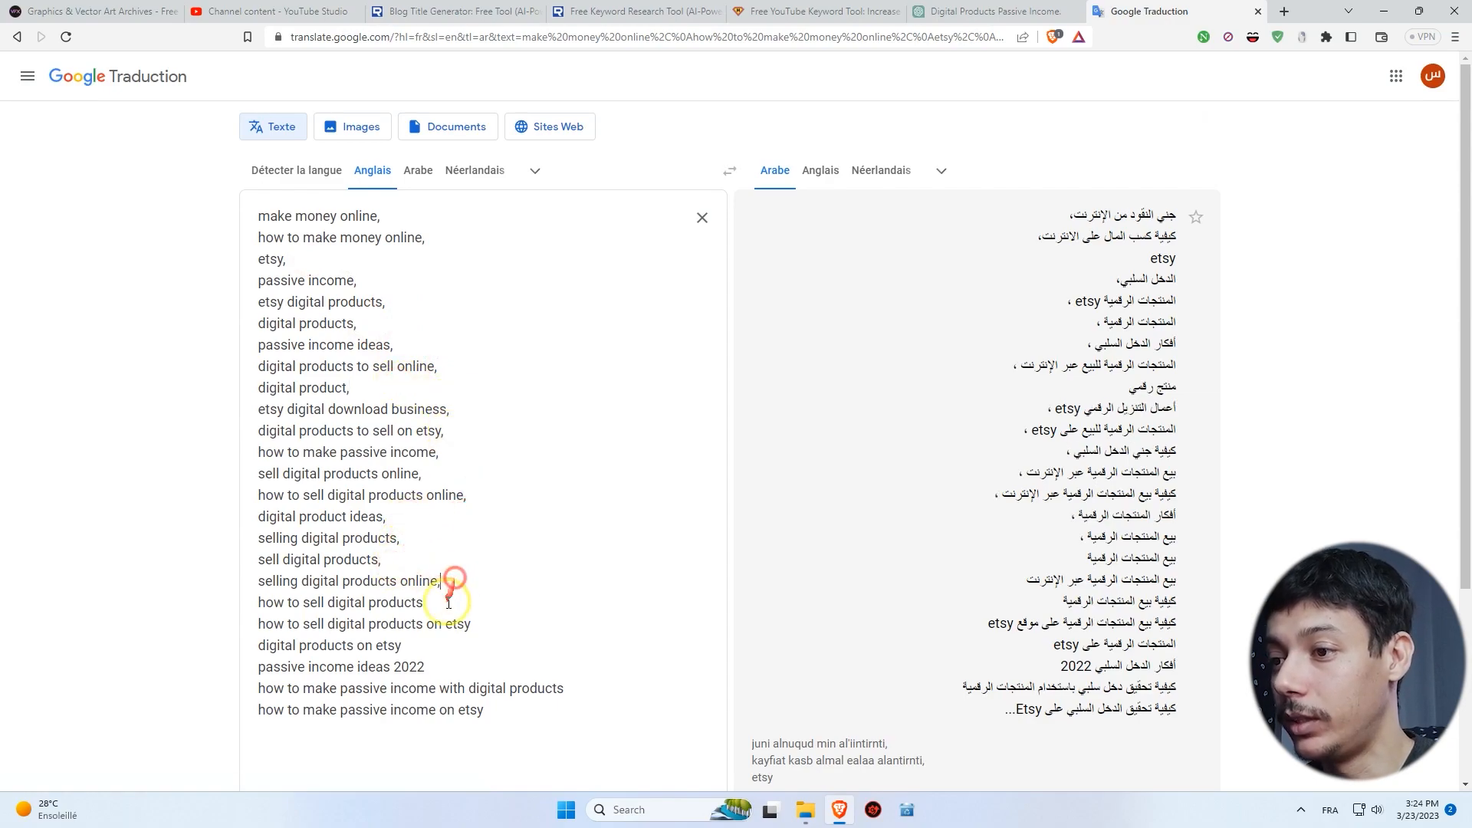
type(",")
left_click(440, 603)
type(",")
left_click(484, 624)
type(",")
left_click(417, 647)
type(",")
left_click(429, 667)
type(",")
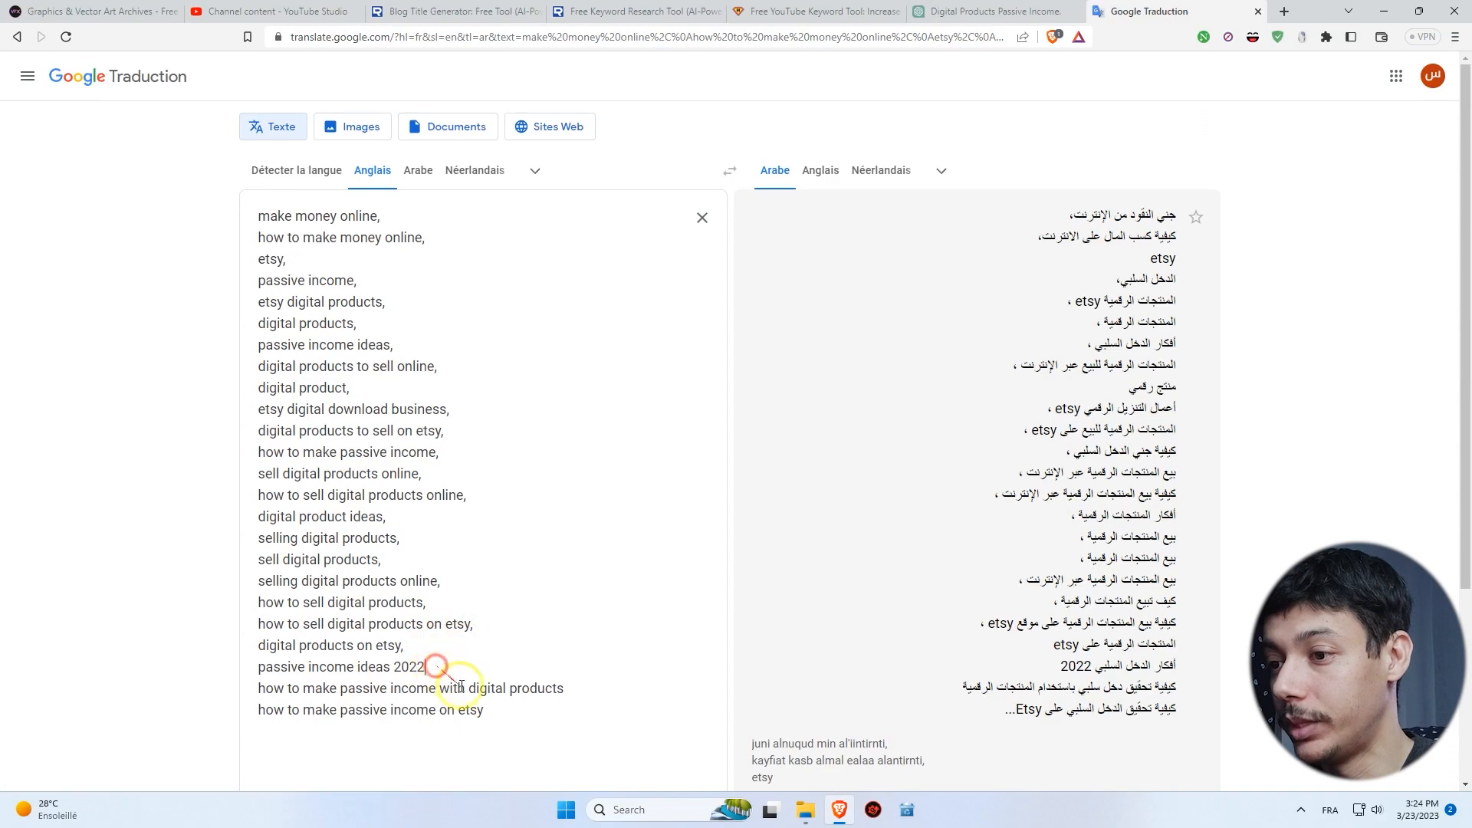
left_click(568, 690)
type(",")
left_click(505, 712)
type(",")
Copy the whole comma-separated keyword list and paste it into the video's tags in YouTube Studio.
key("ctrl+a")
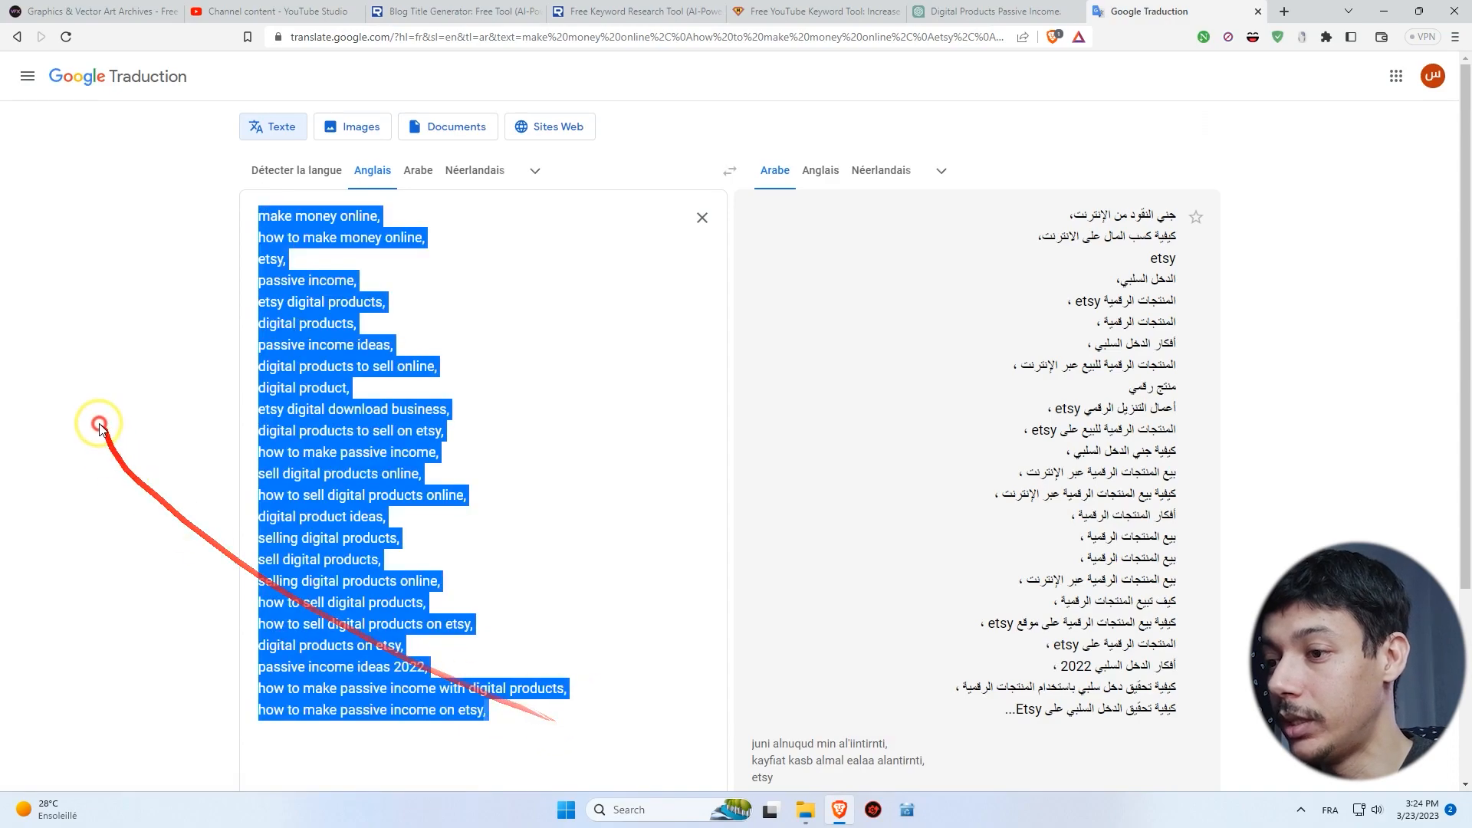
left_click(273, 10)
left_click(493, 355)
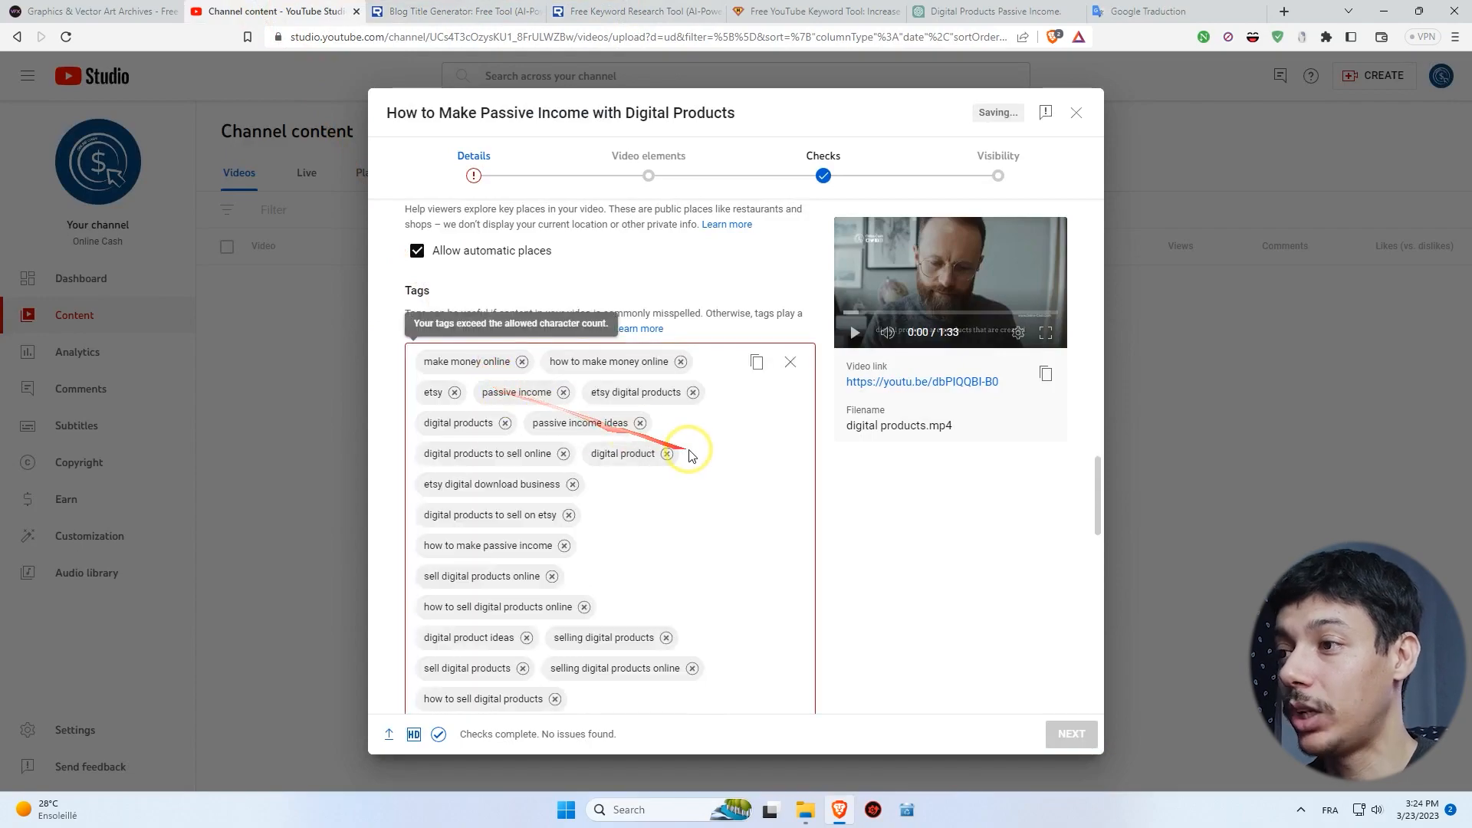
Remove the tags "passive income ideas 2022", "how to make passive income on etsy" and "how to sell digital products online".
scroll(690, 445, "down", 1)
scroll(601, 383, "down", 2)
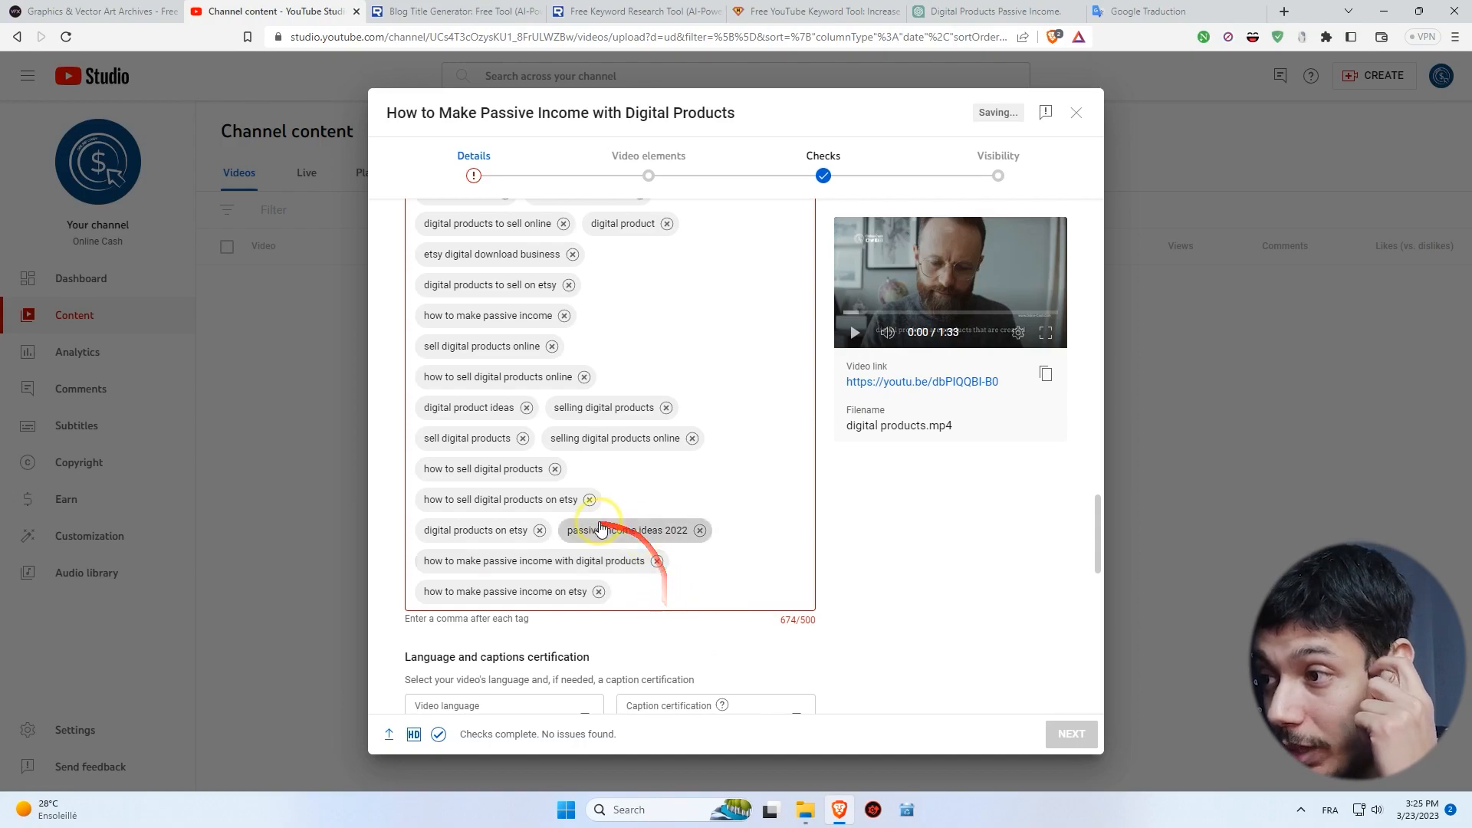
left_click(699, 530)
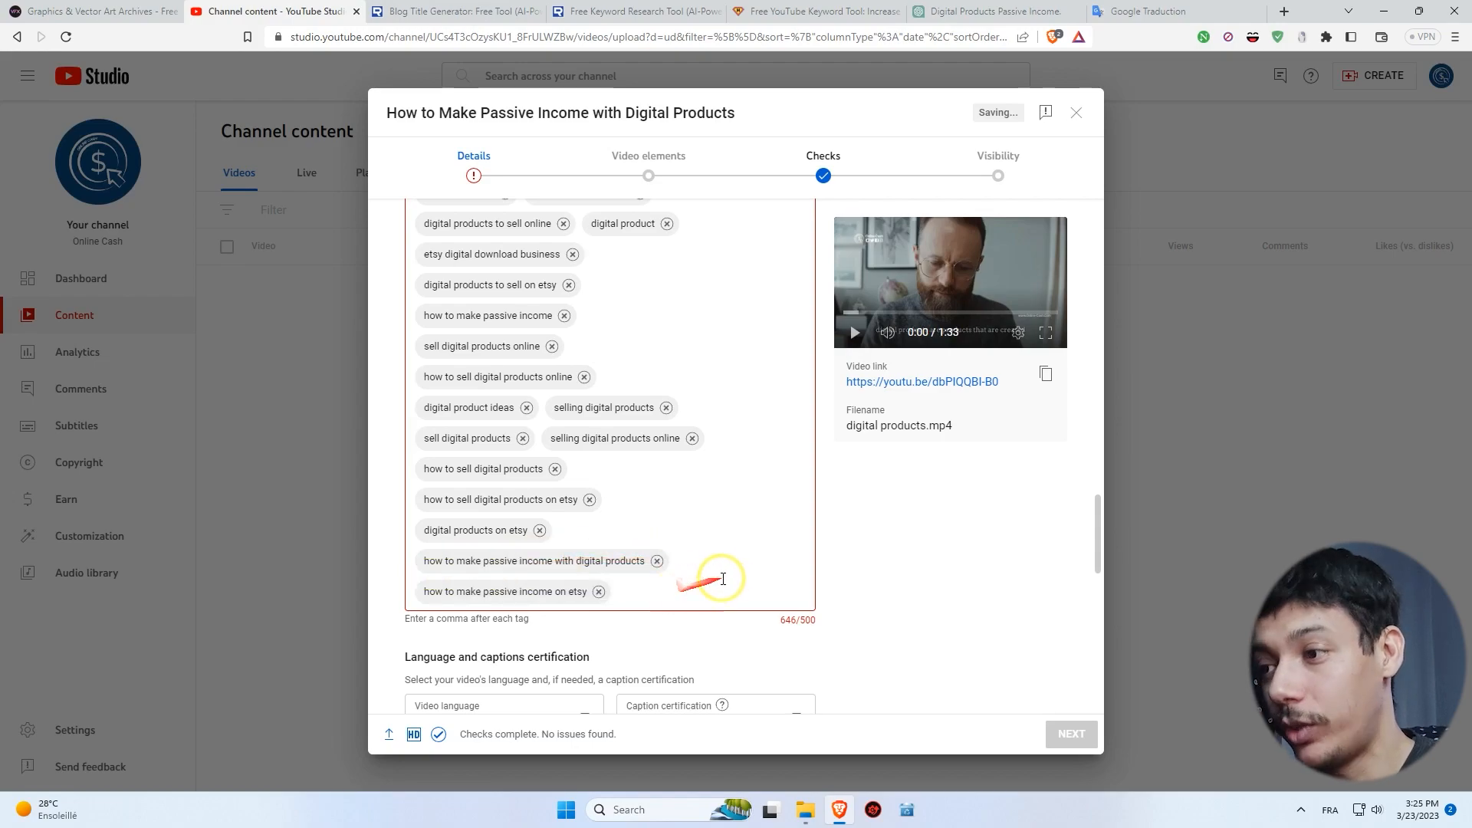
scroll(727, 576, "up", 4)
scroll(690, 571, "down", 5)
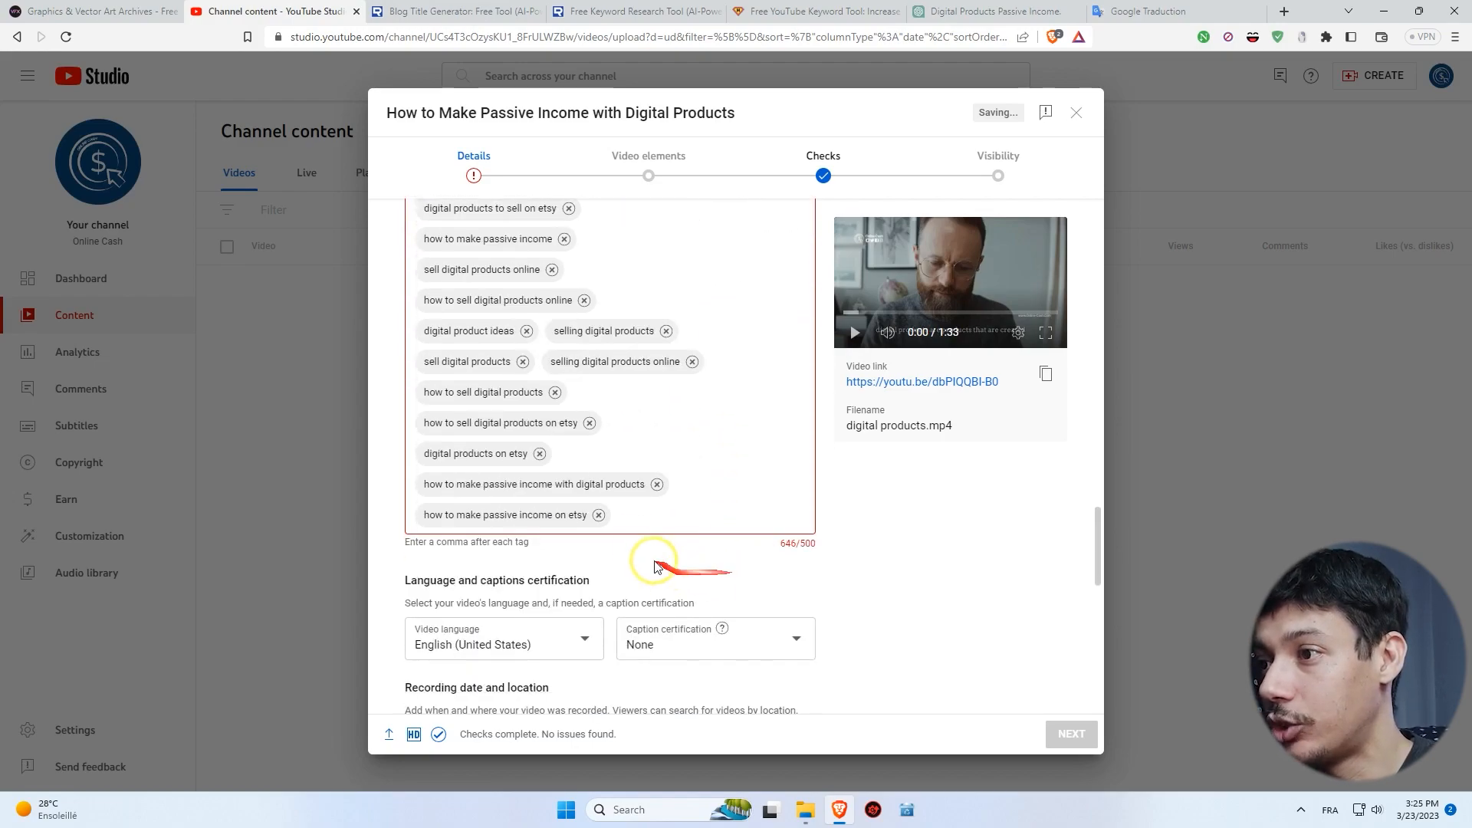
left_click(599, 515)
left_click(583, 300)
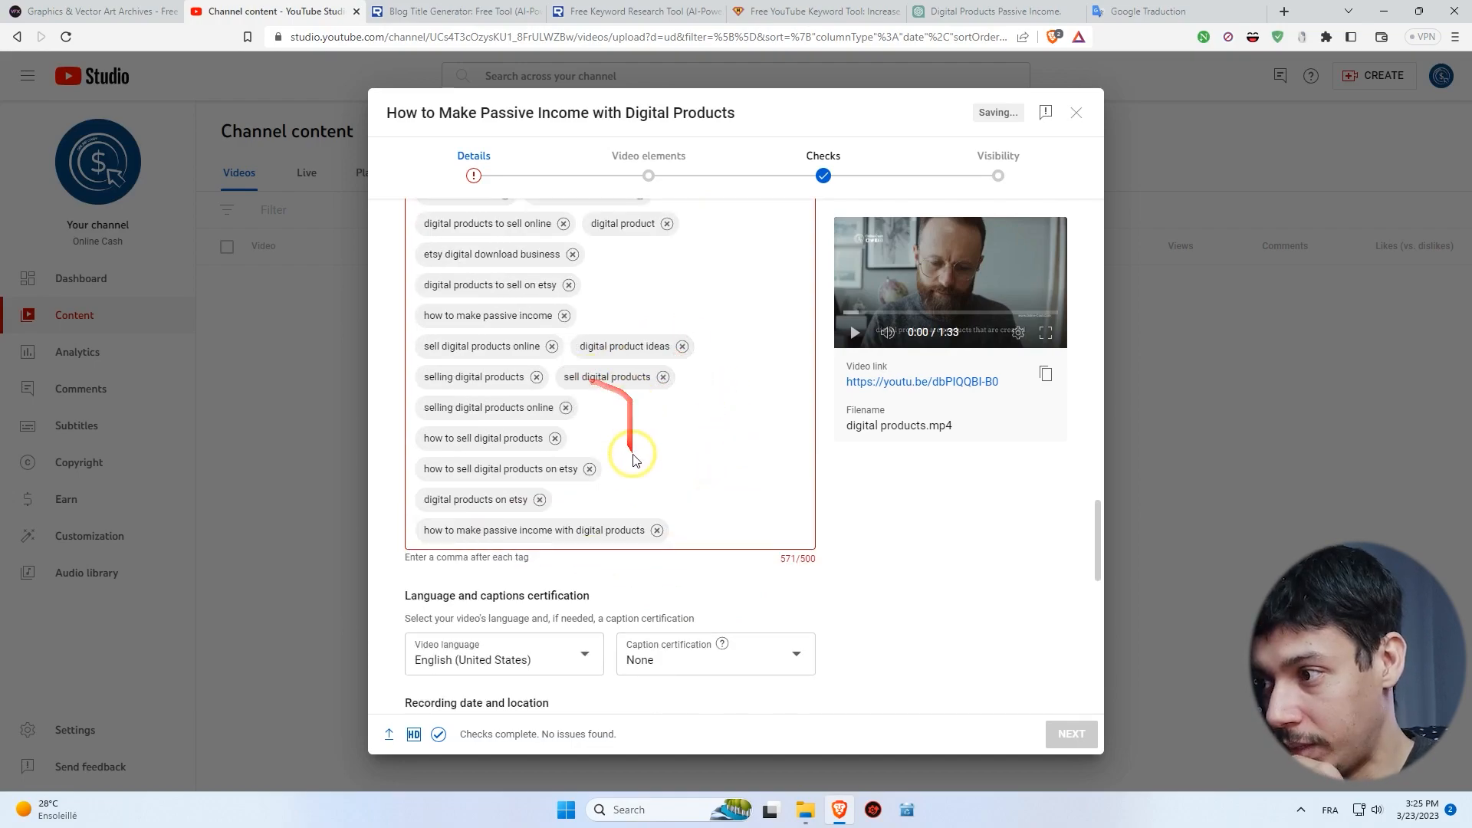
Remove the tags "etsy digital download business", "selling digital products online" and "etsy" to get within the 500-character limit.
scroll(649, 489, "up", 2)
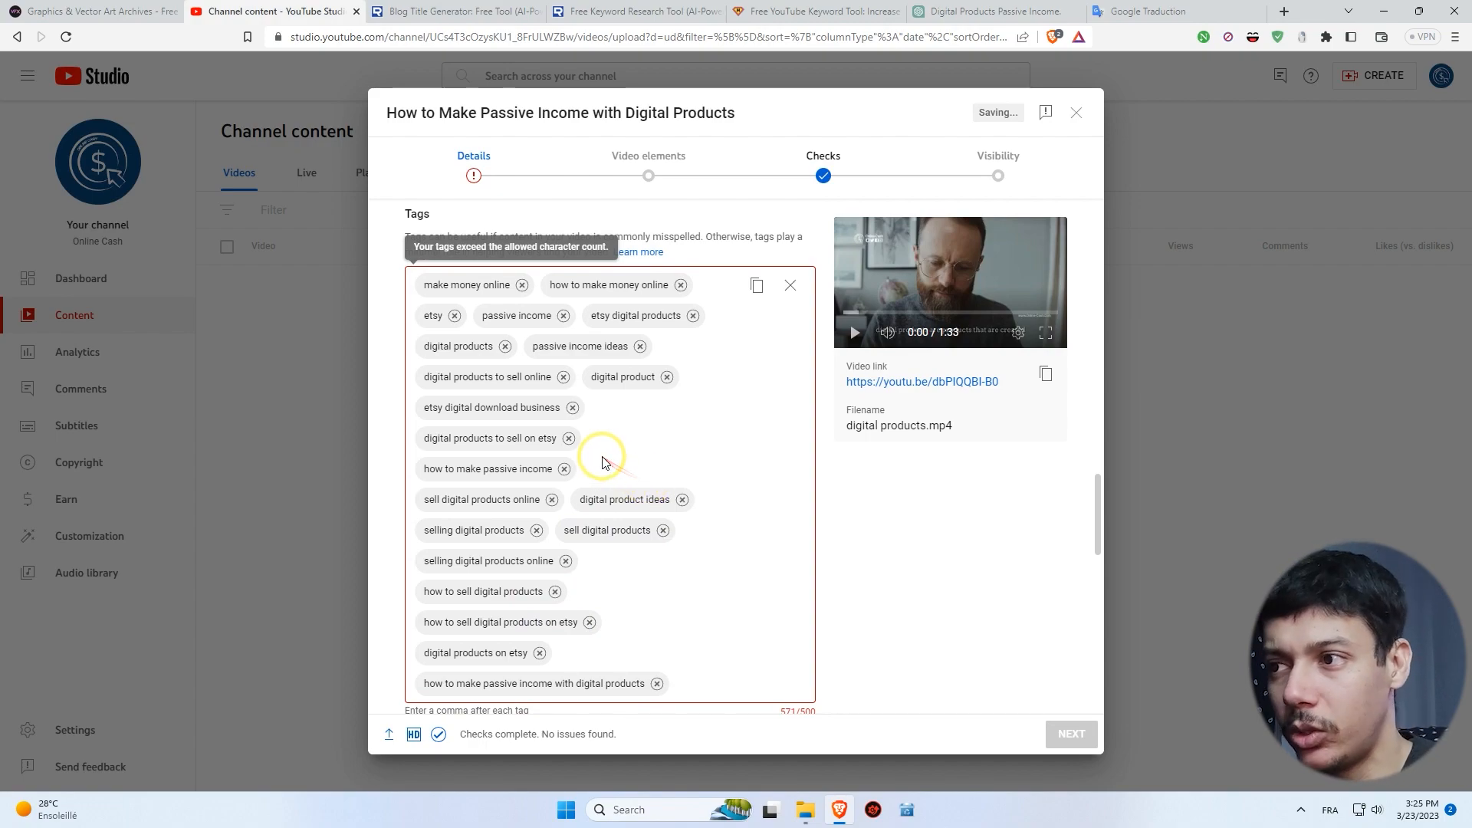
left_click(571, 407)
scroll(617, 430, "down", 1)
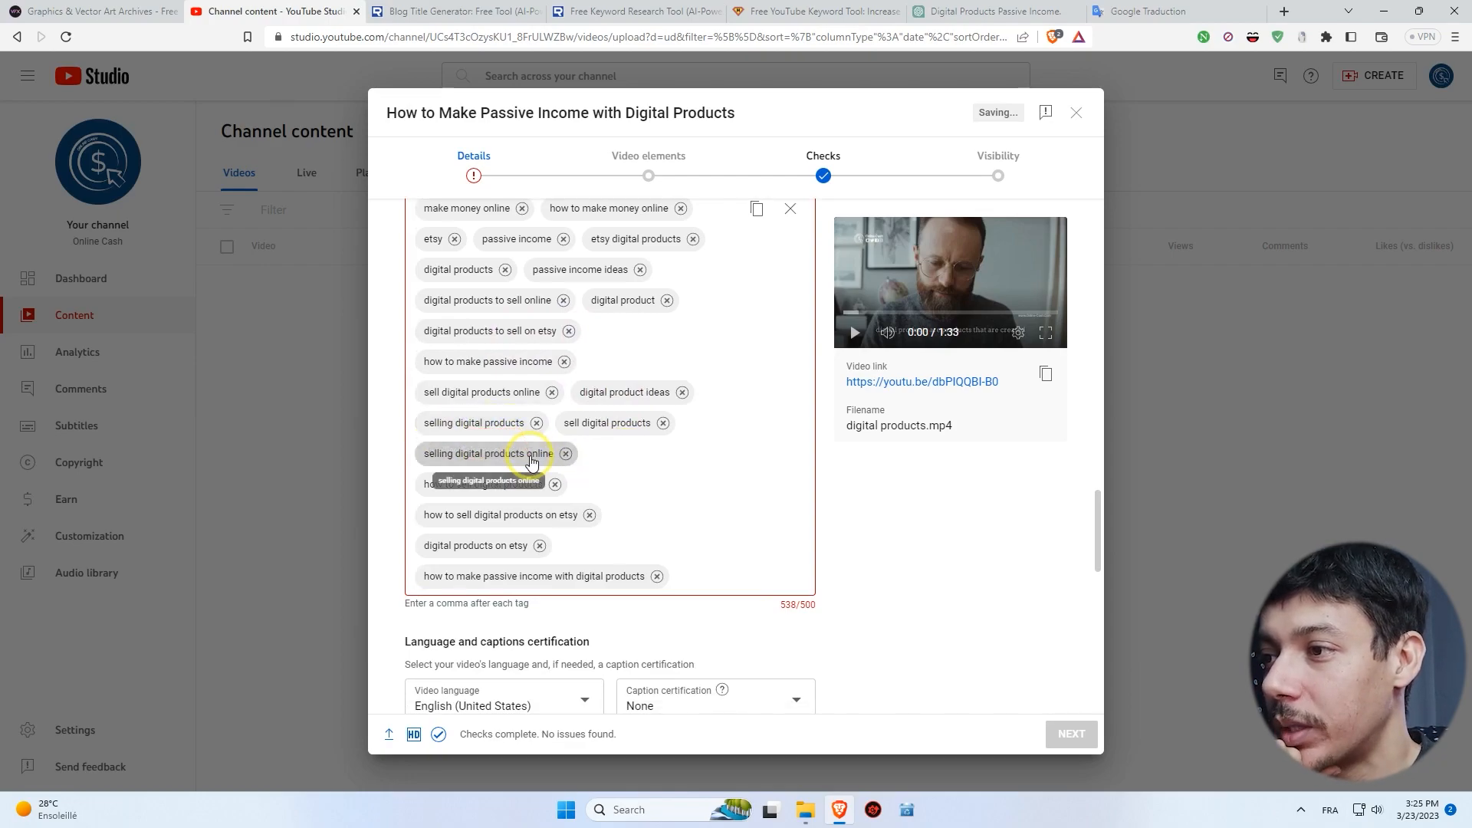
left_click(500, 453)
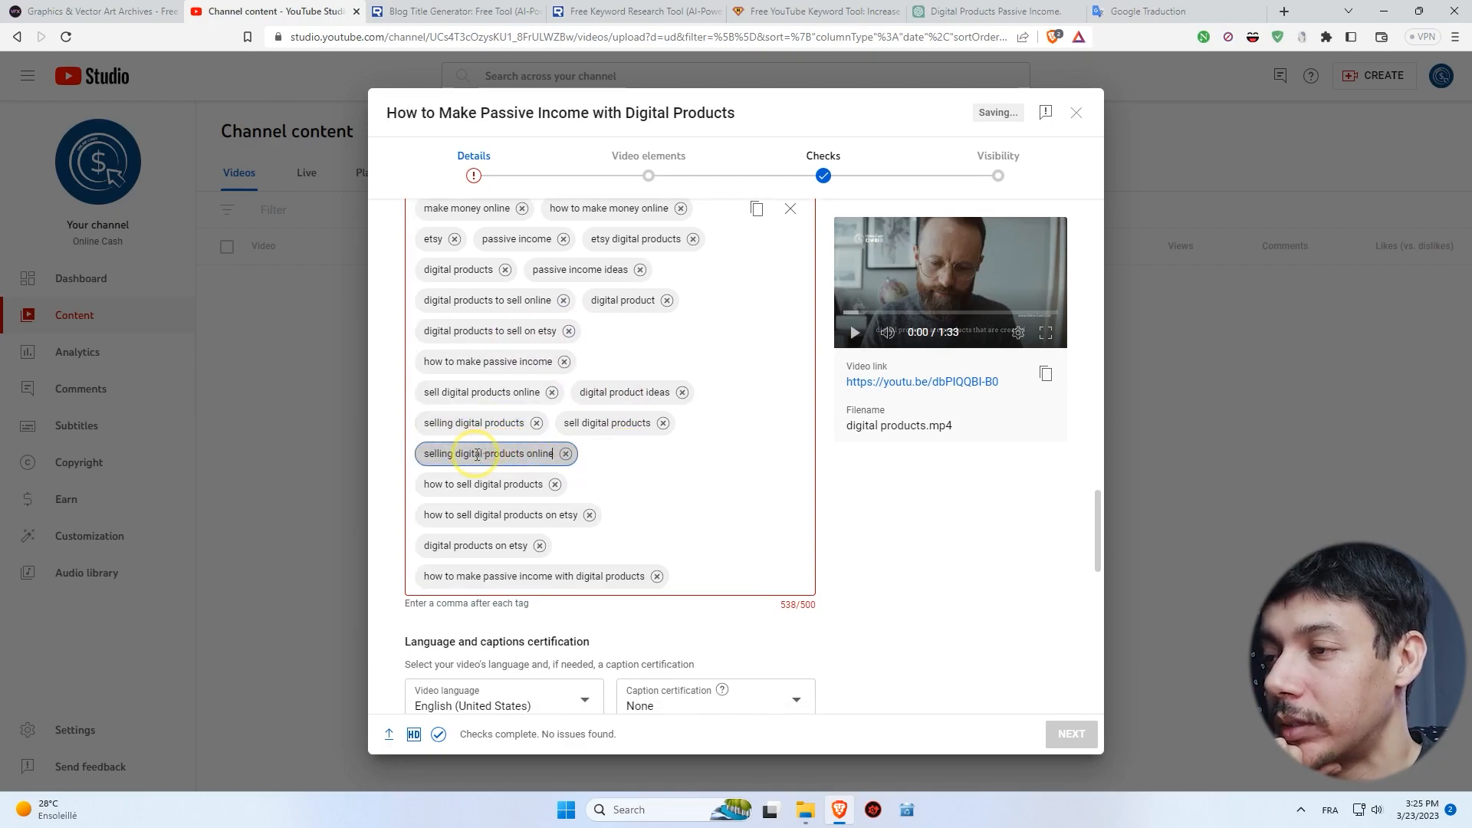
left_click(566, 453)
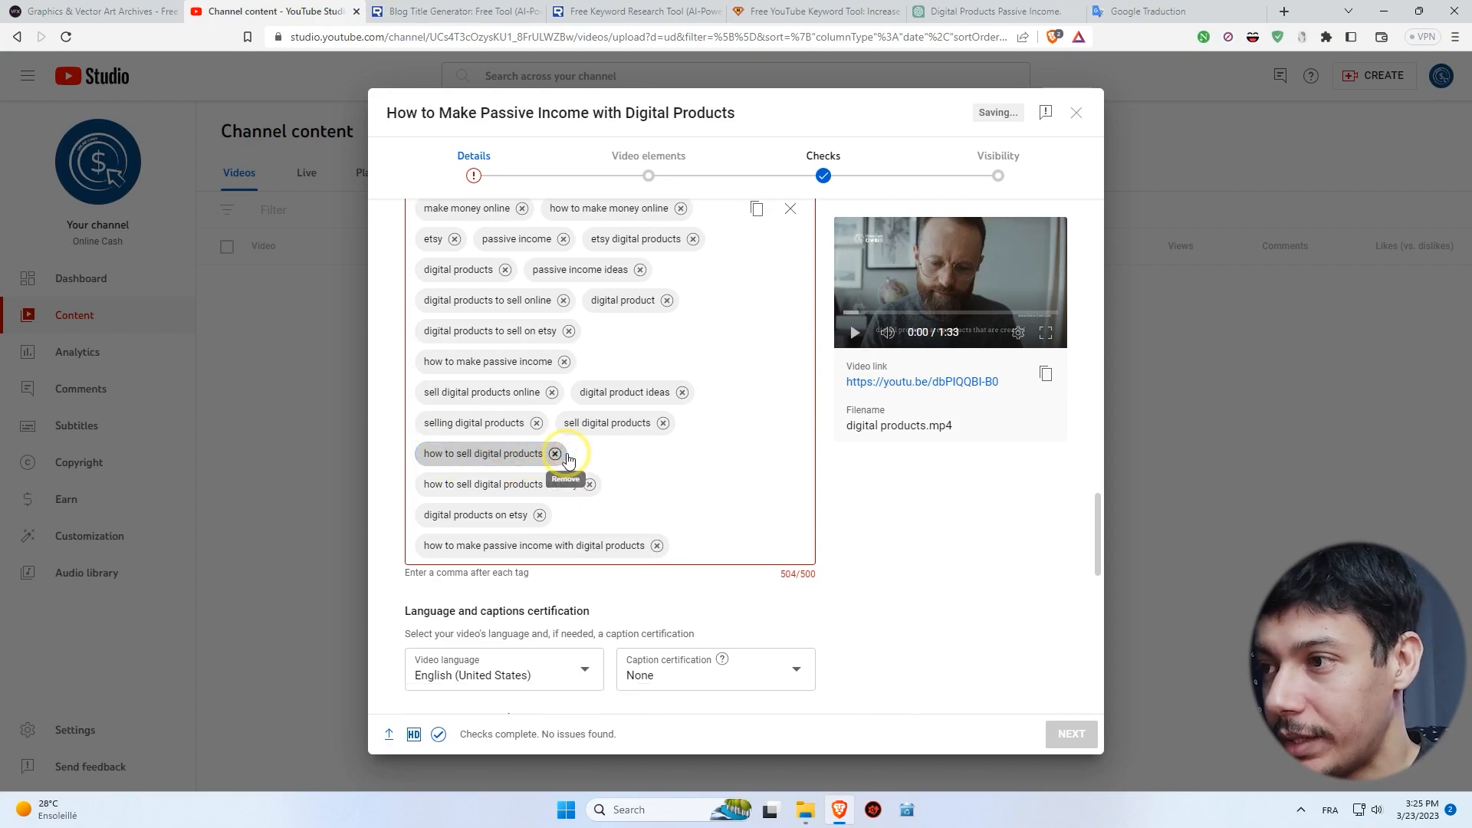
left_click(794, 577)
scroll(736, 518, "up", 1)
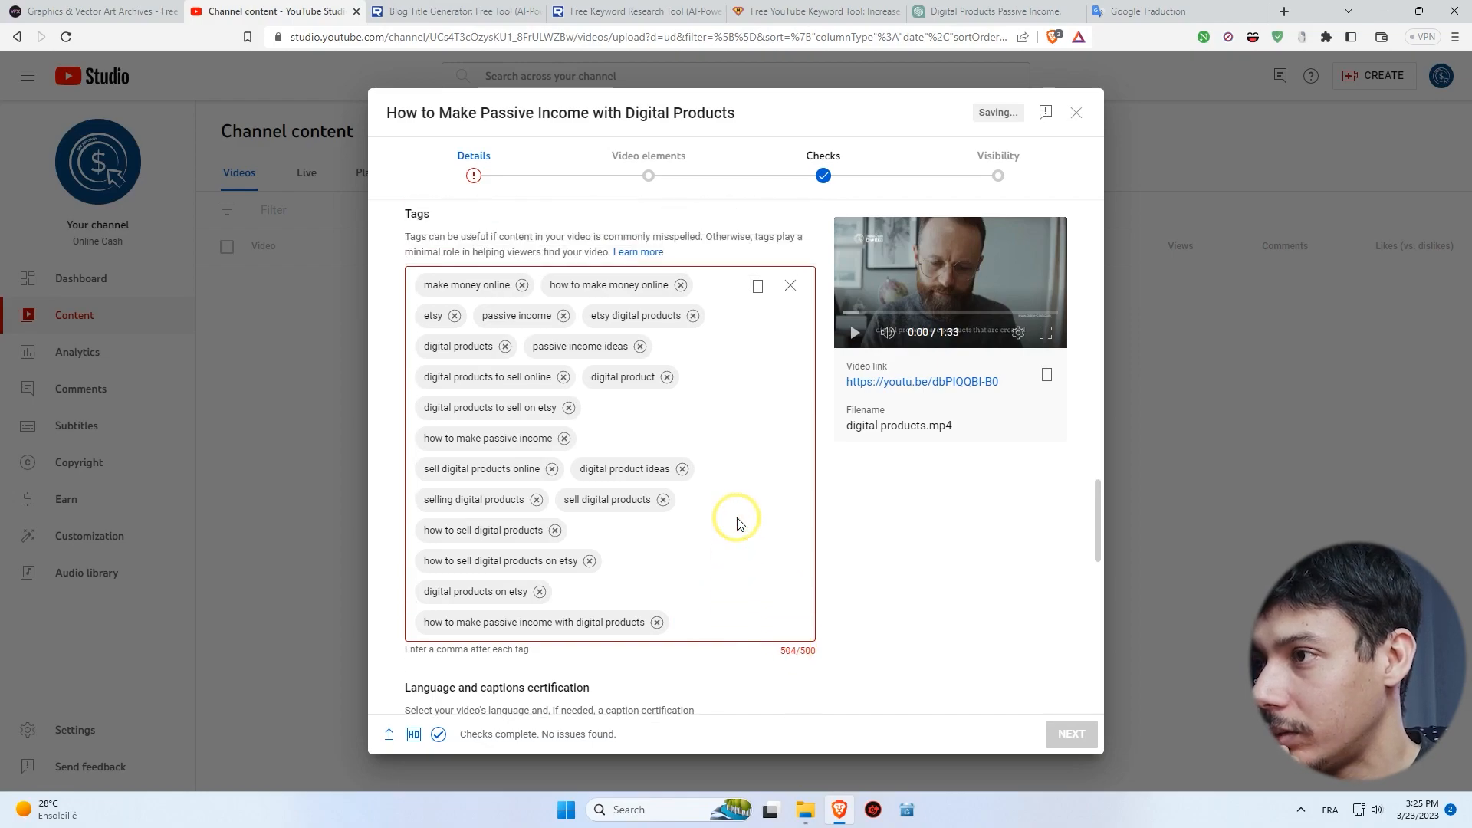
left_click(455, 315)
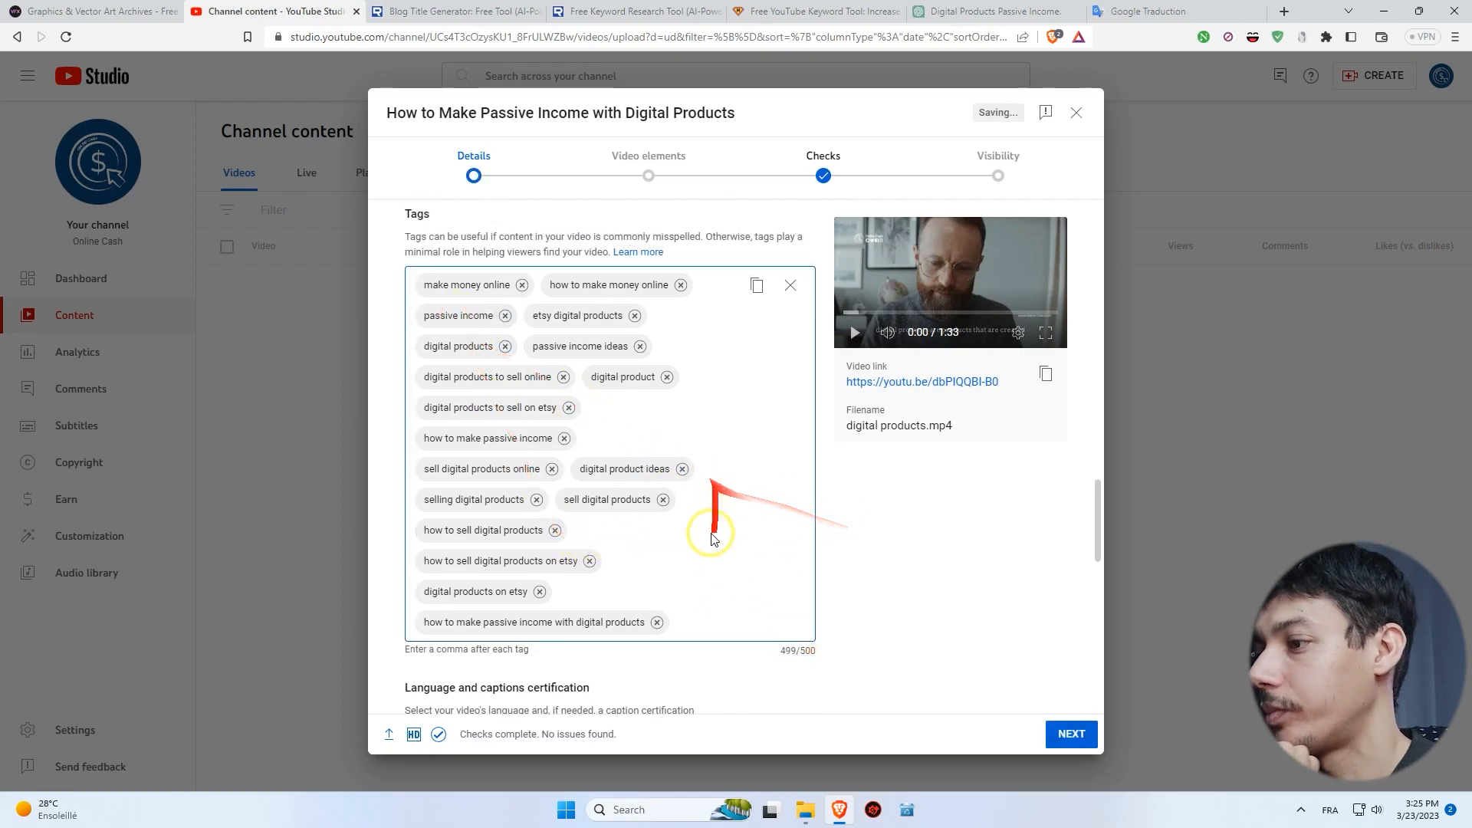
Review the remaining video settings and look through the available category options without changing the category.
scroll(841, 529, "up", 6)
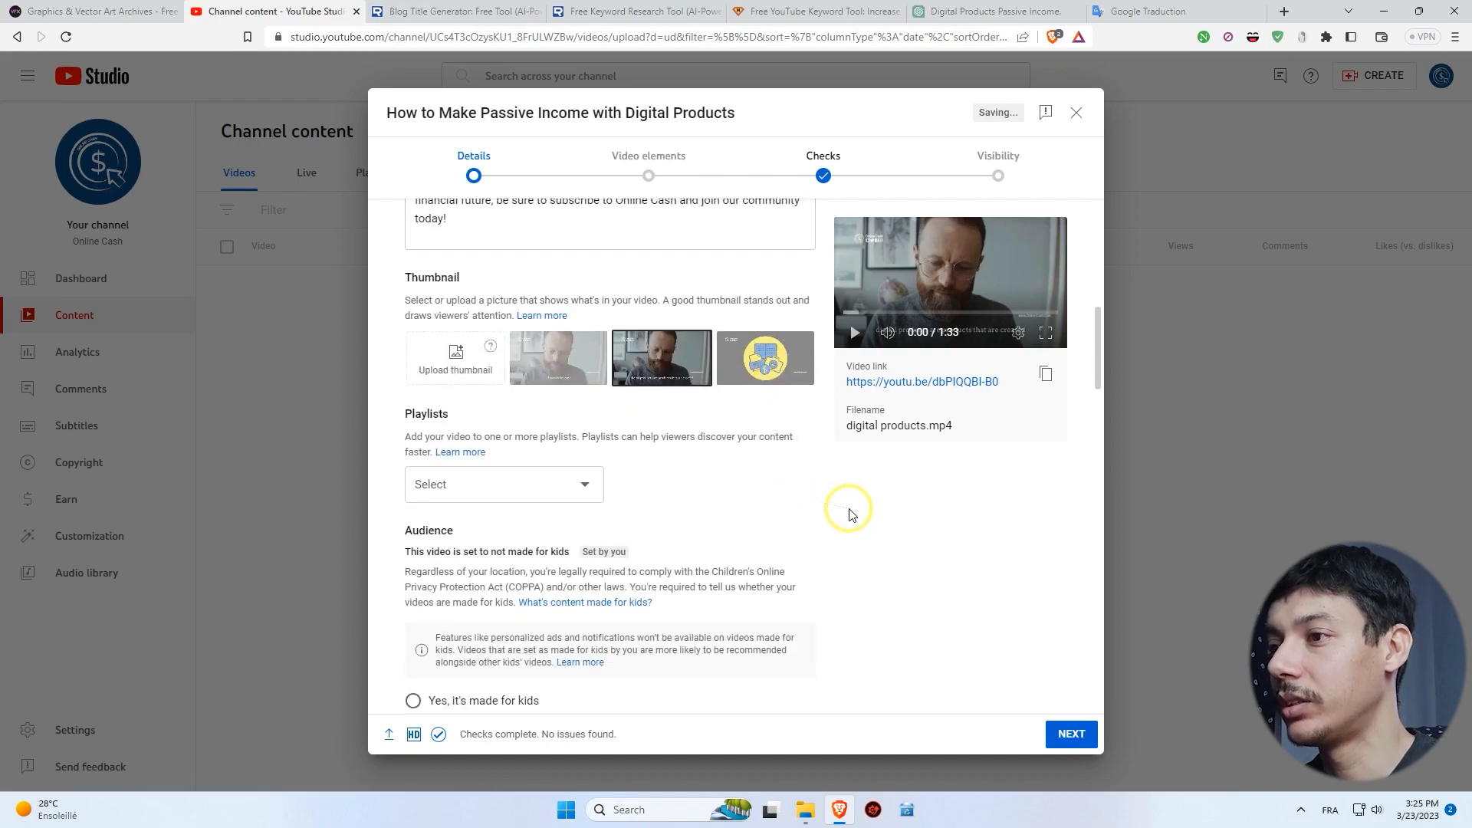
scroll(847, 513, "down", 10)
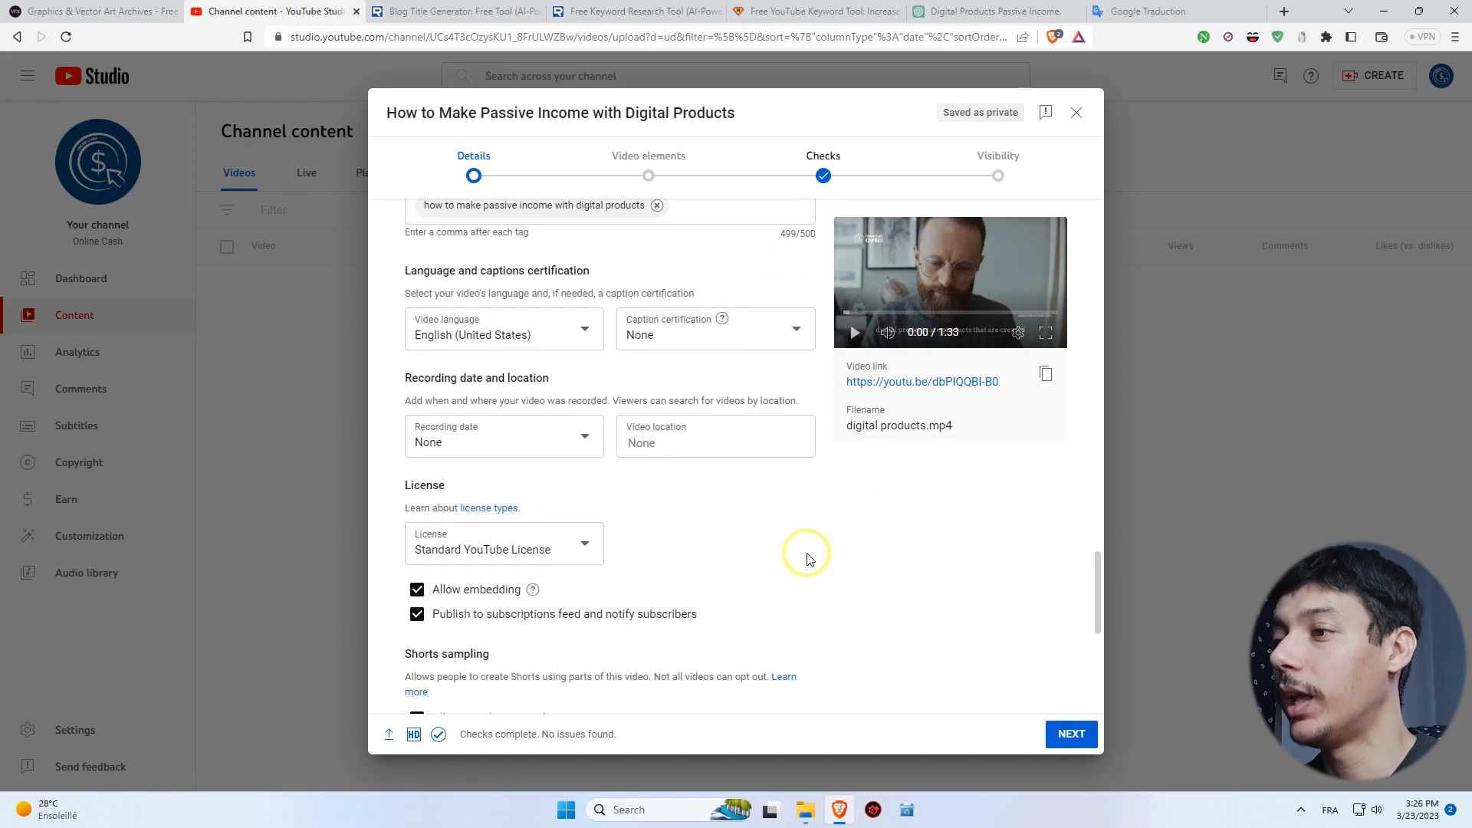
scroll(806, 558, "down", 4)
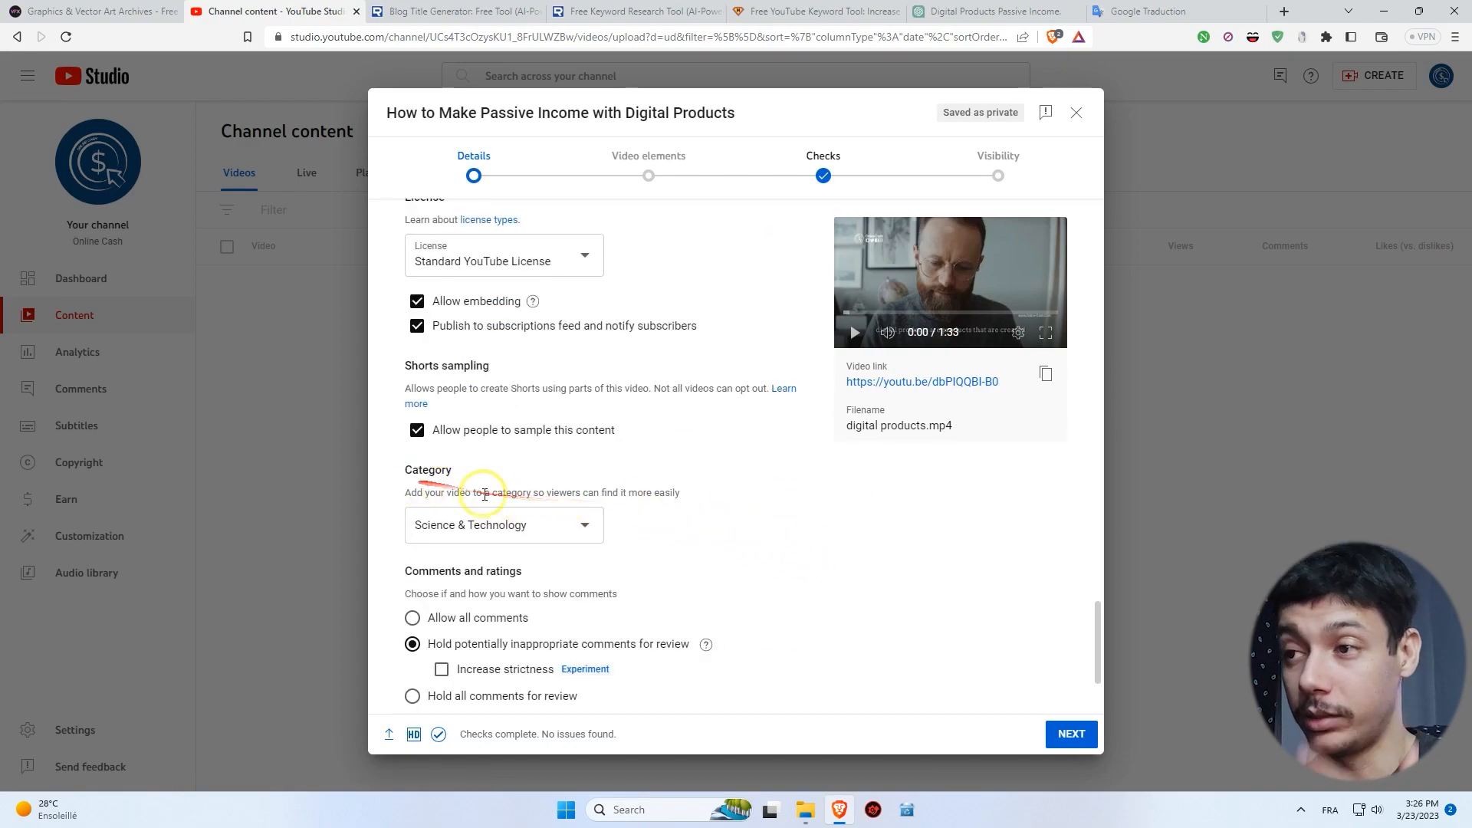
left_click(553, 523)
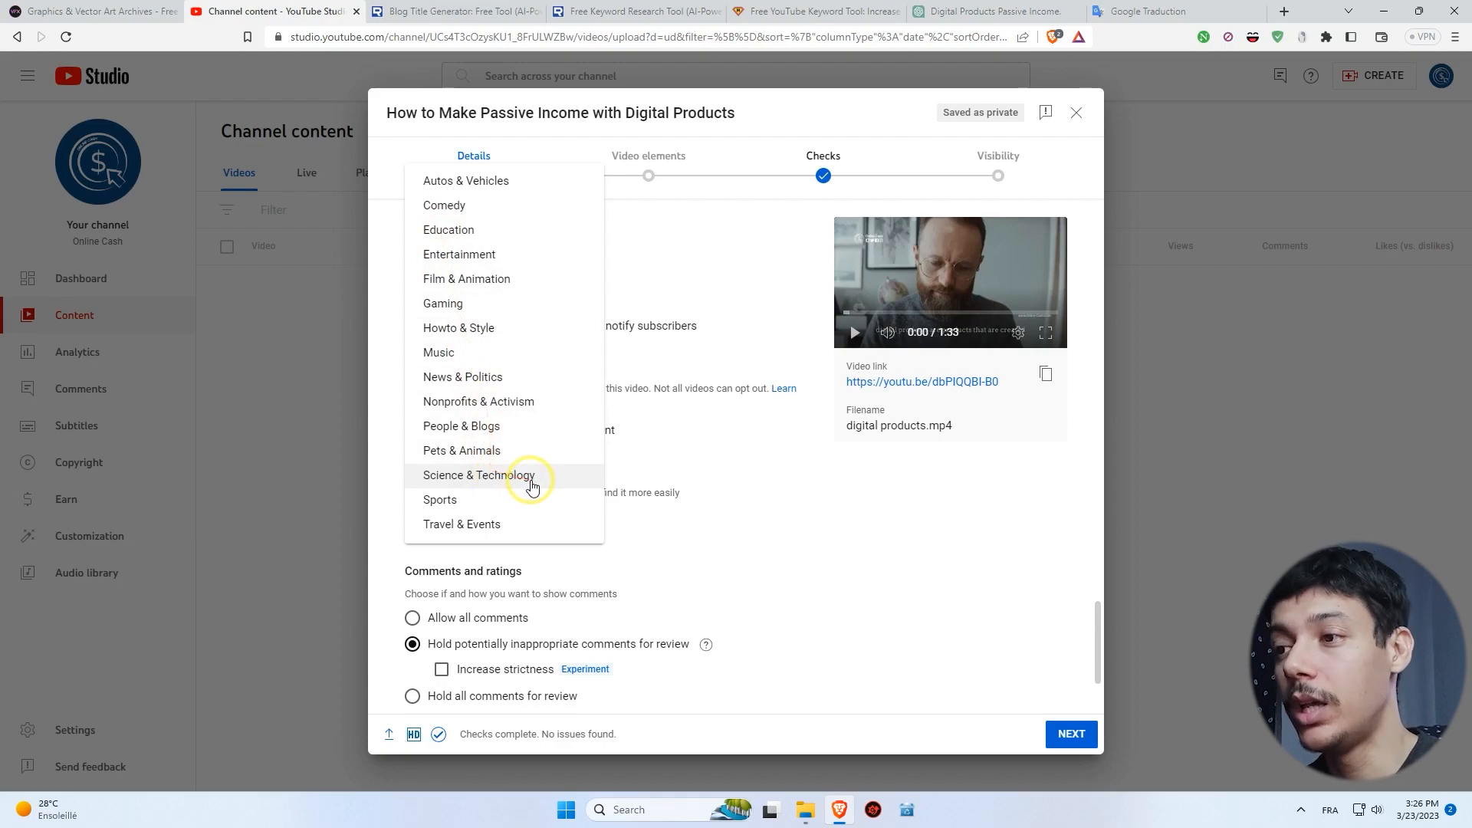
left_click(789, 576)
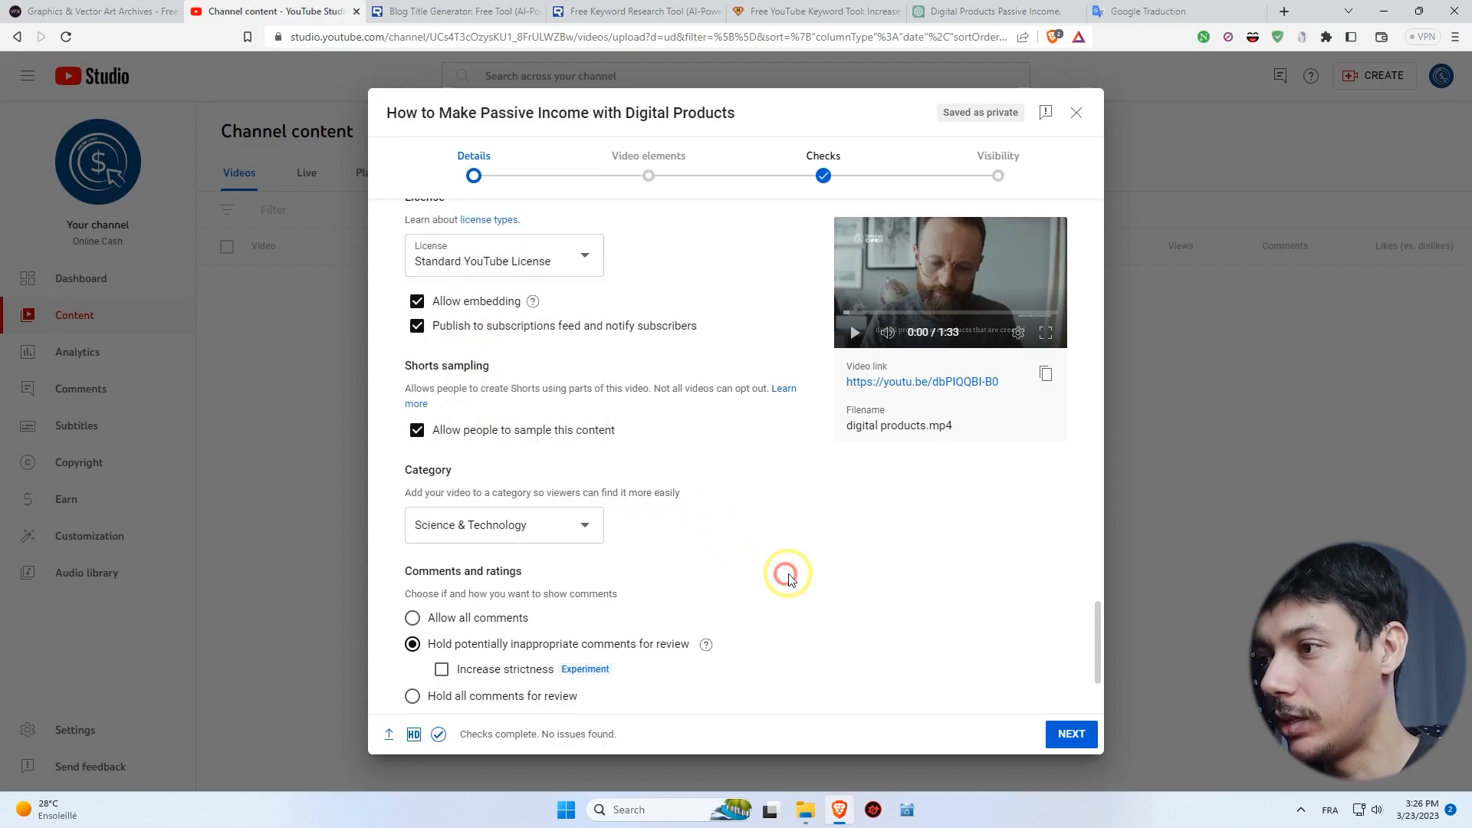
Examine the video description, comparing the video summary with the channel introduction below the dashed divider.
scroll(792, 576, "up", 5)
scroll(791, 576, "up", 10)
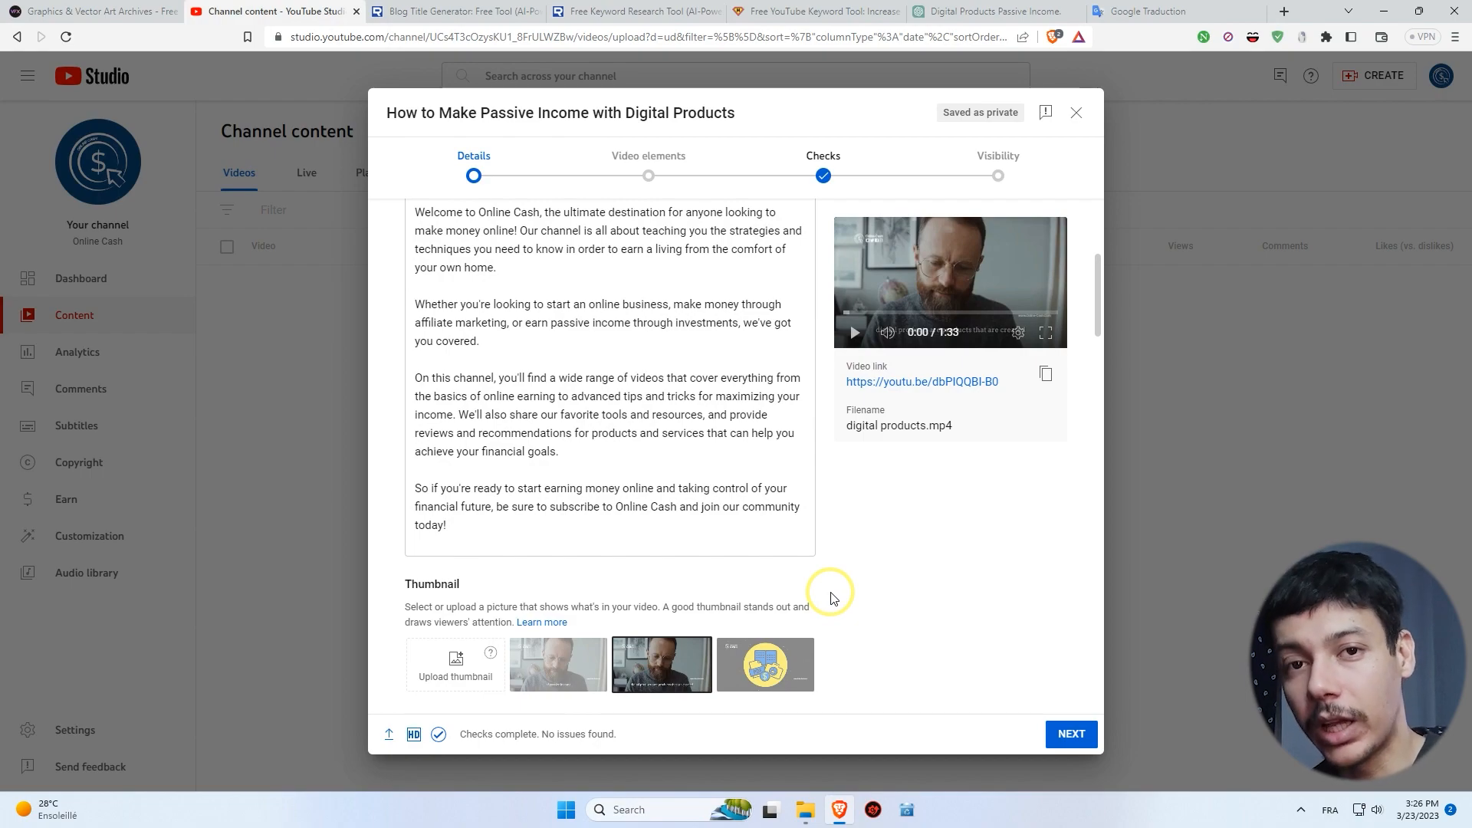
left_click(469, 528)
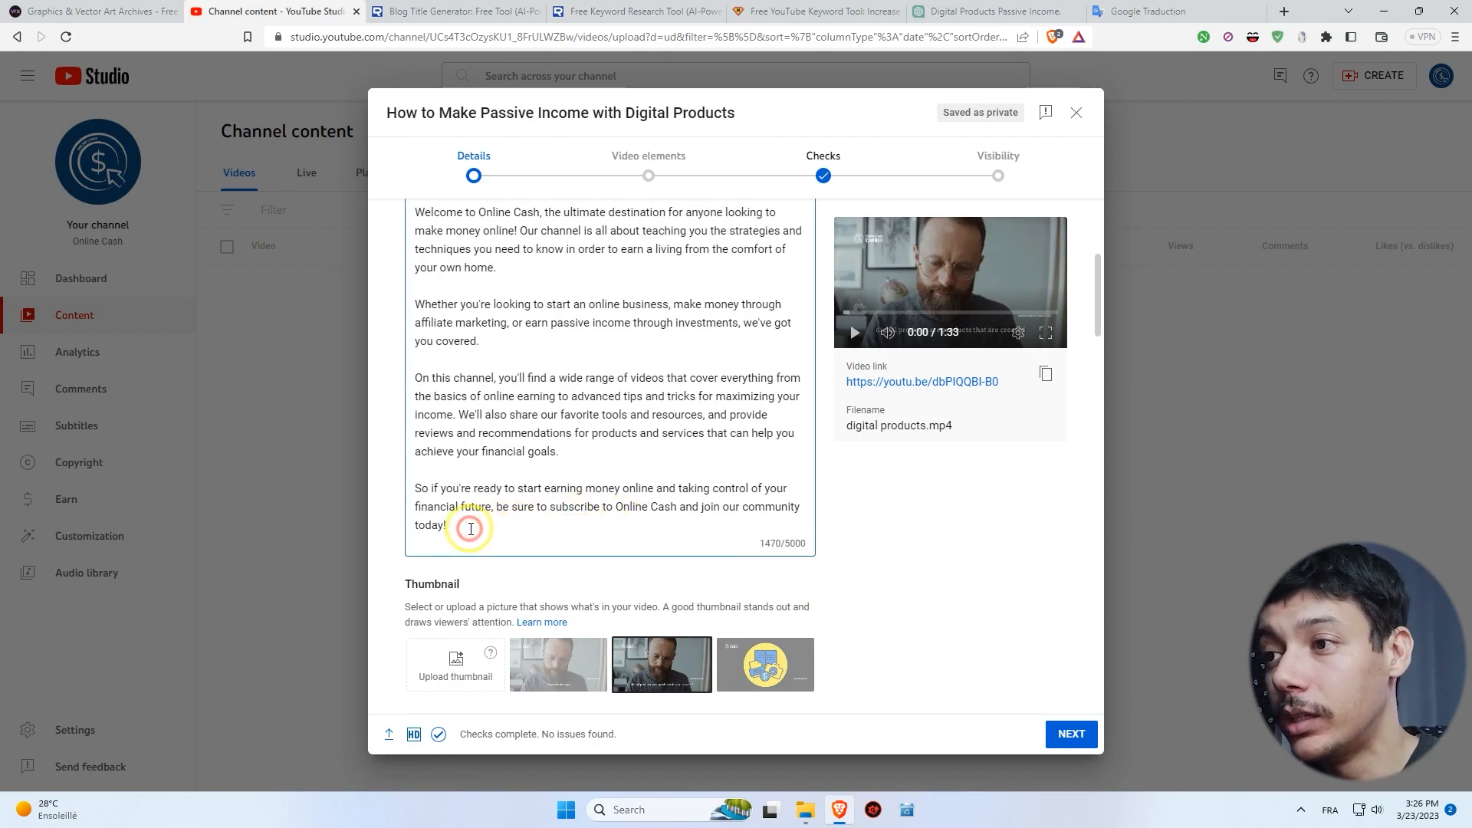
scroll(471, 529, "up", 3)
scroll(479, 597, "down", 2)
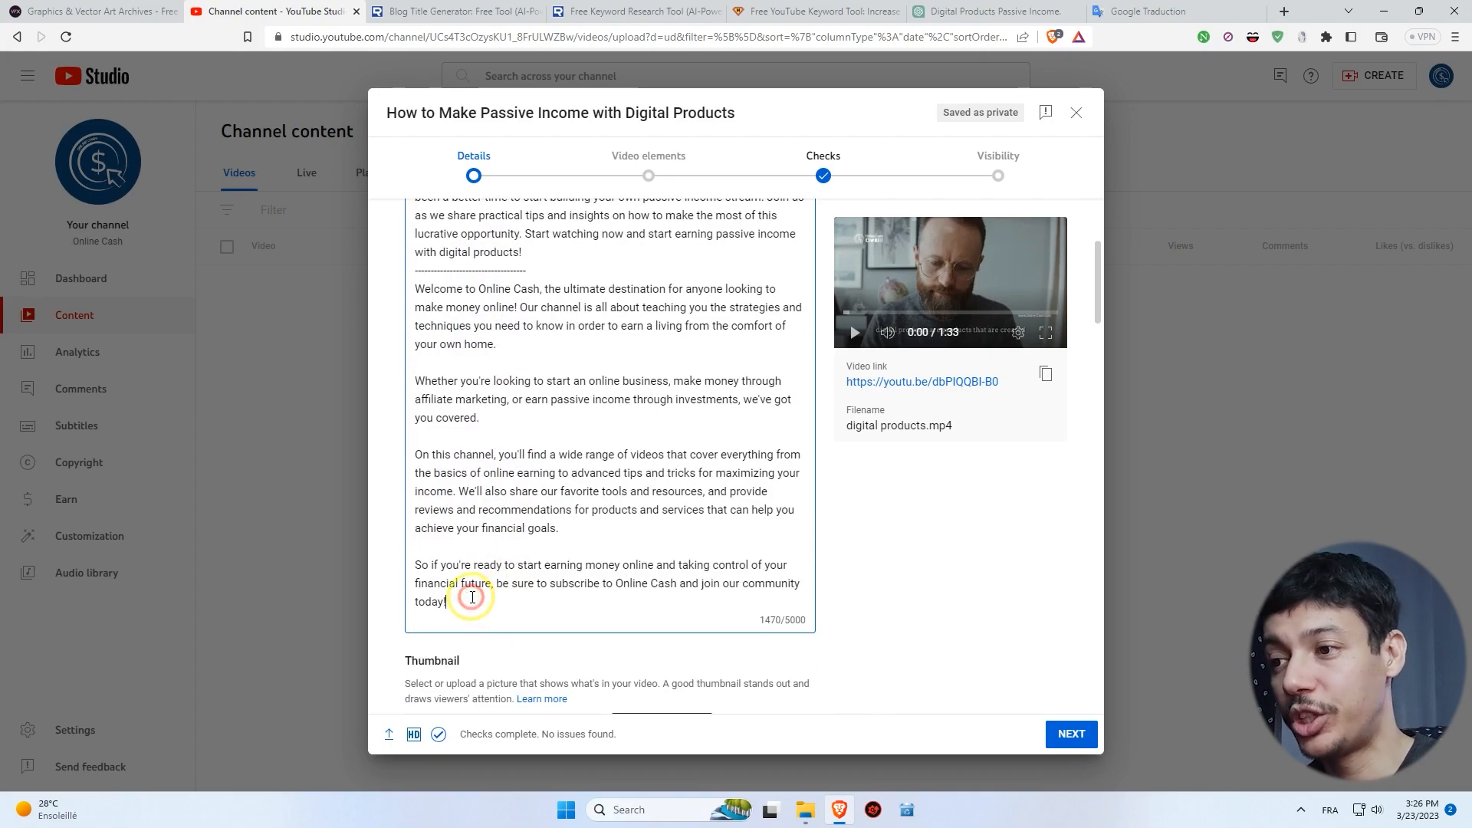
scroll(472, 597, "up", 3)
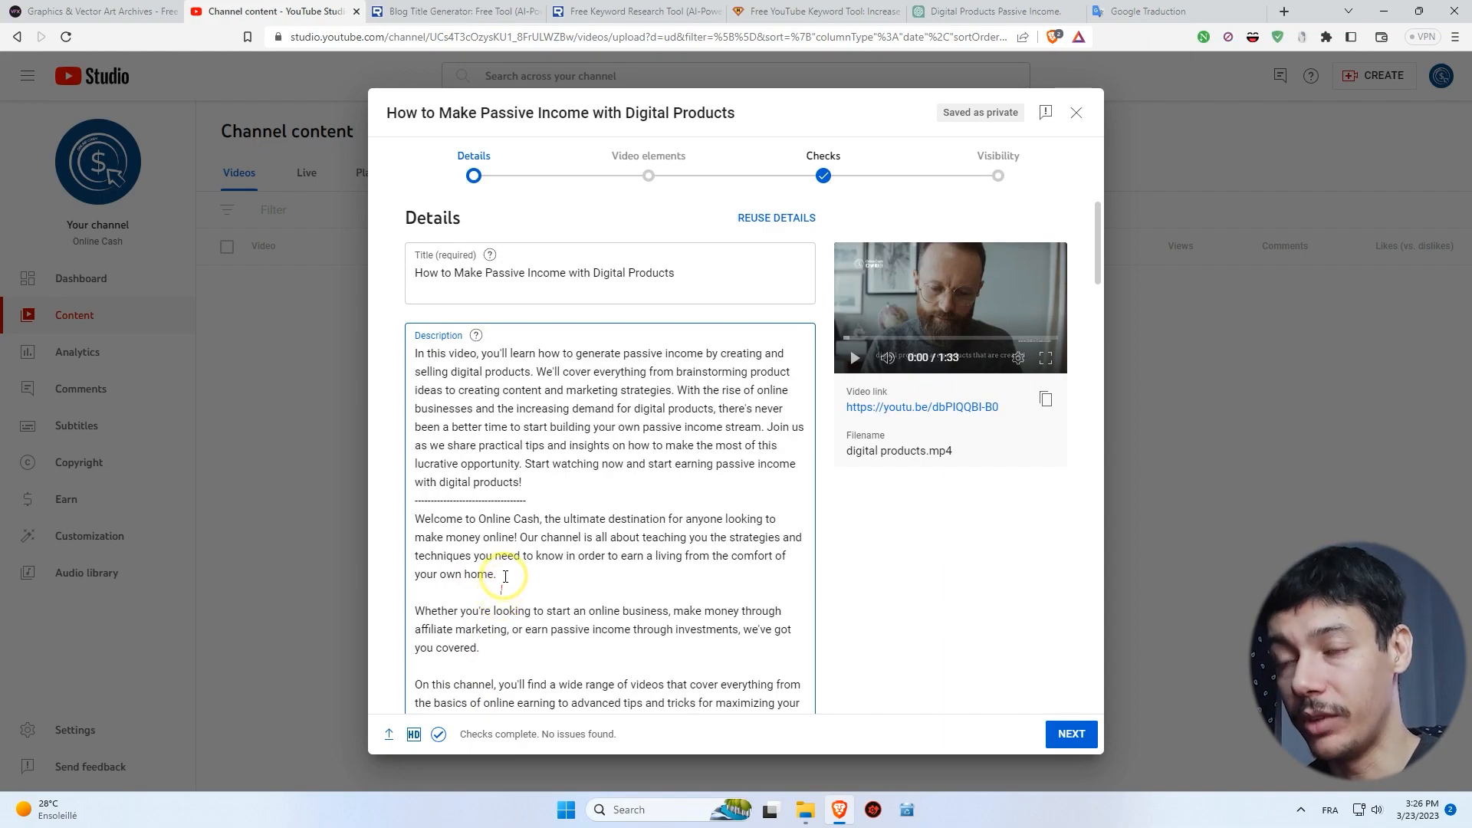
scroll(507, 546, "down", 3)
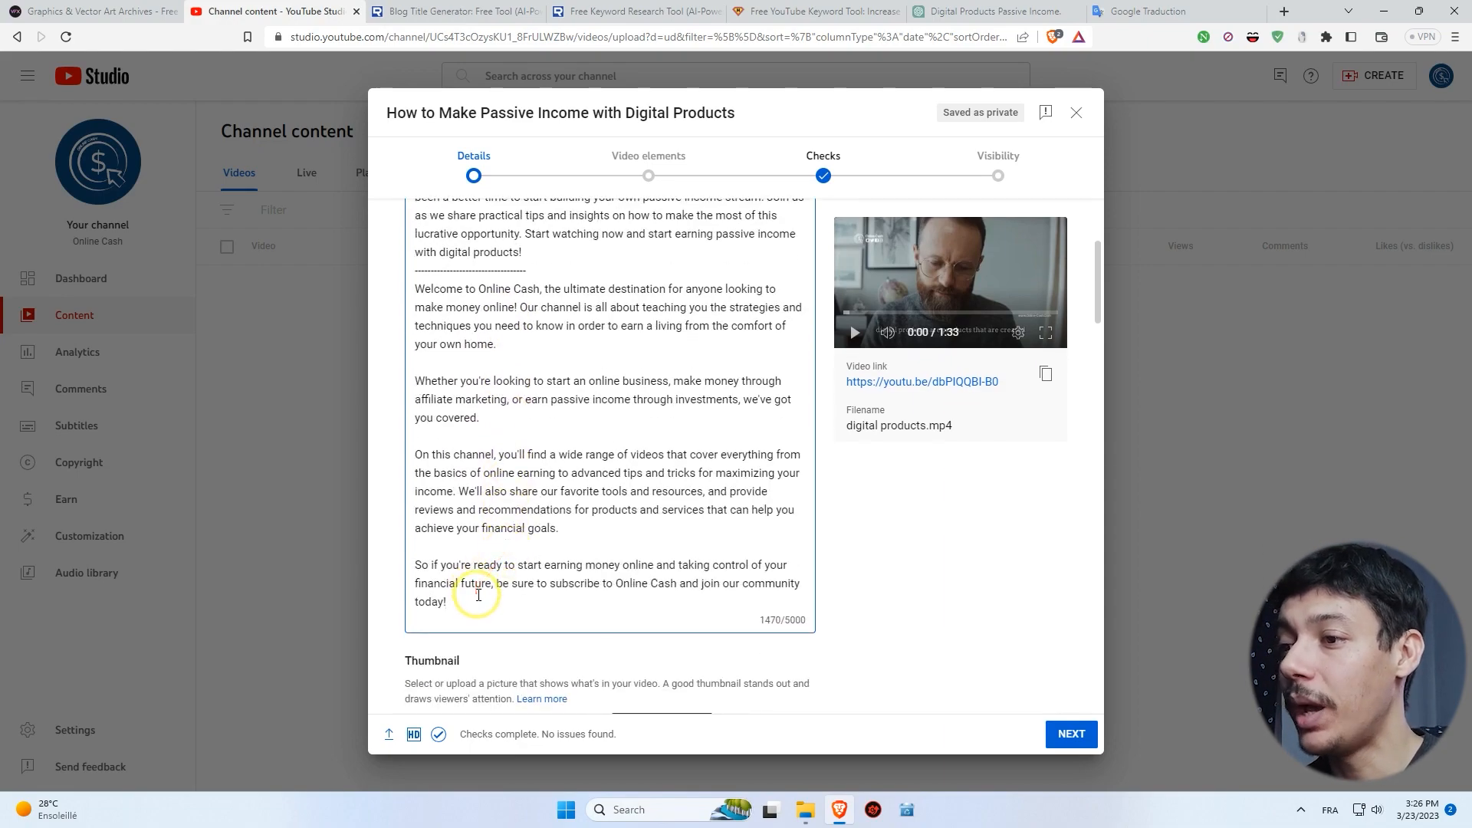
scroll(478, 595, "down", 4)
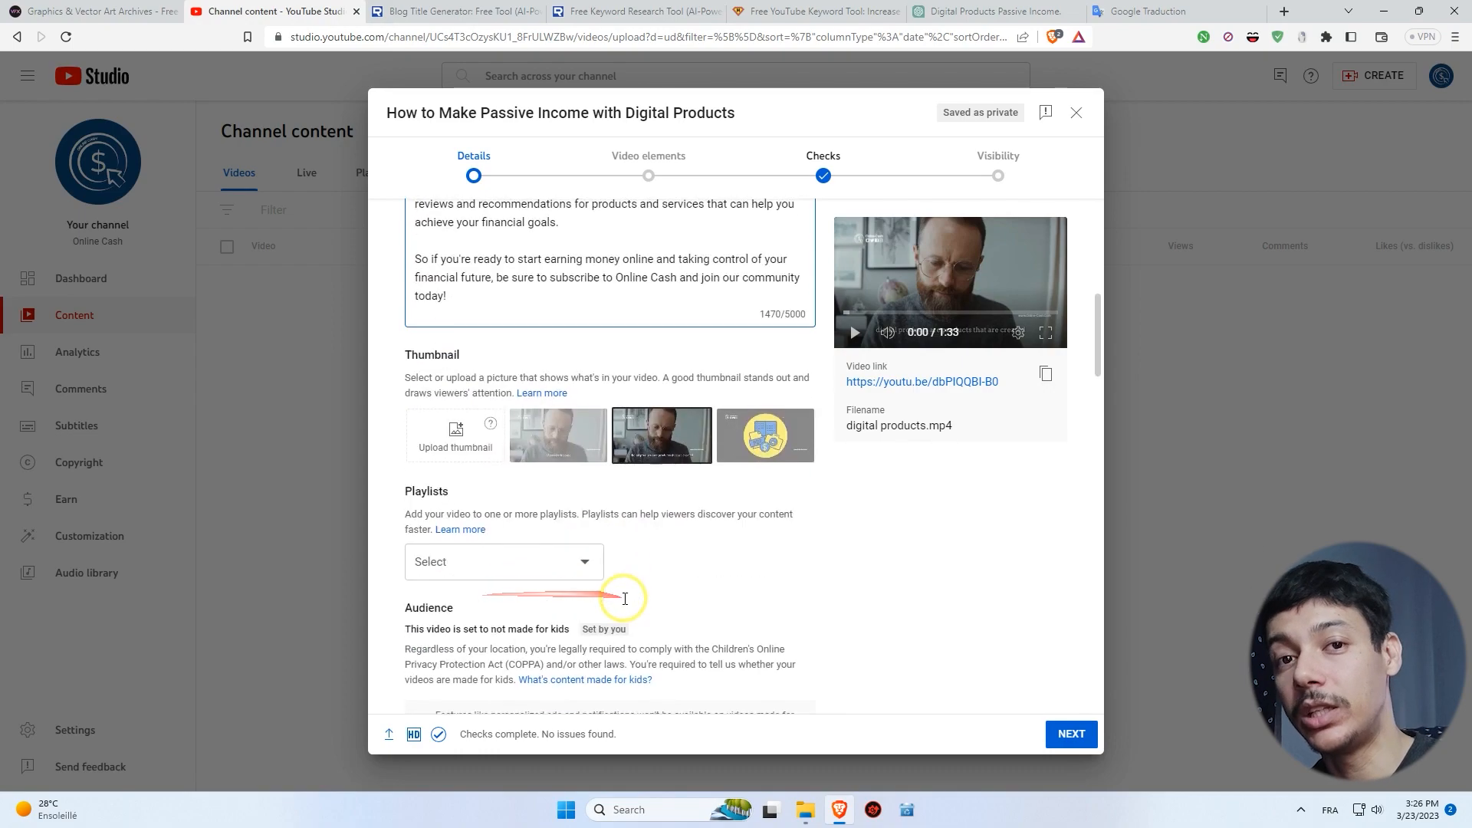
scroll(536, 536, "up", 2)
left_click_drag(451, 445, 427, 338)
left_click(465, 431)
scroll(465, 431, "up", 2)
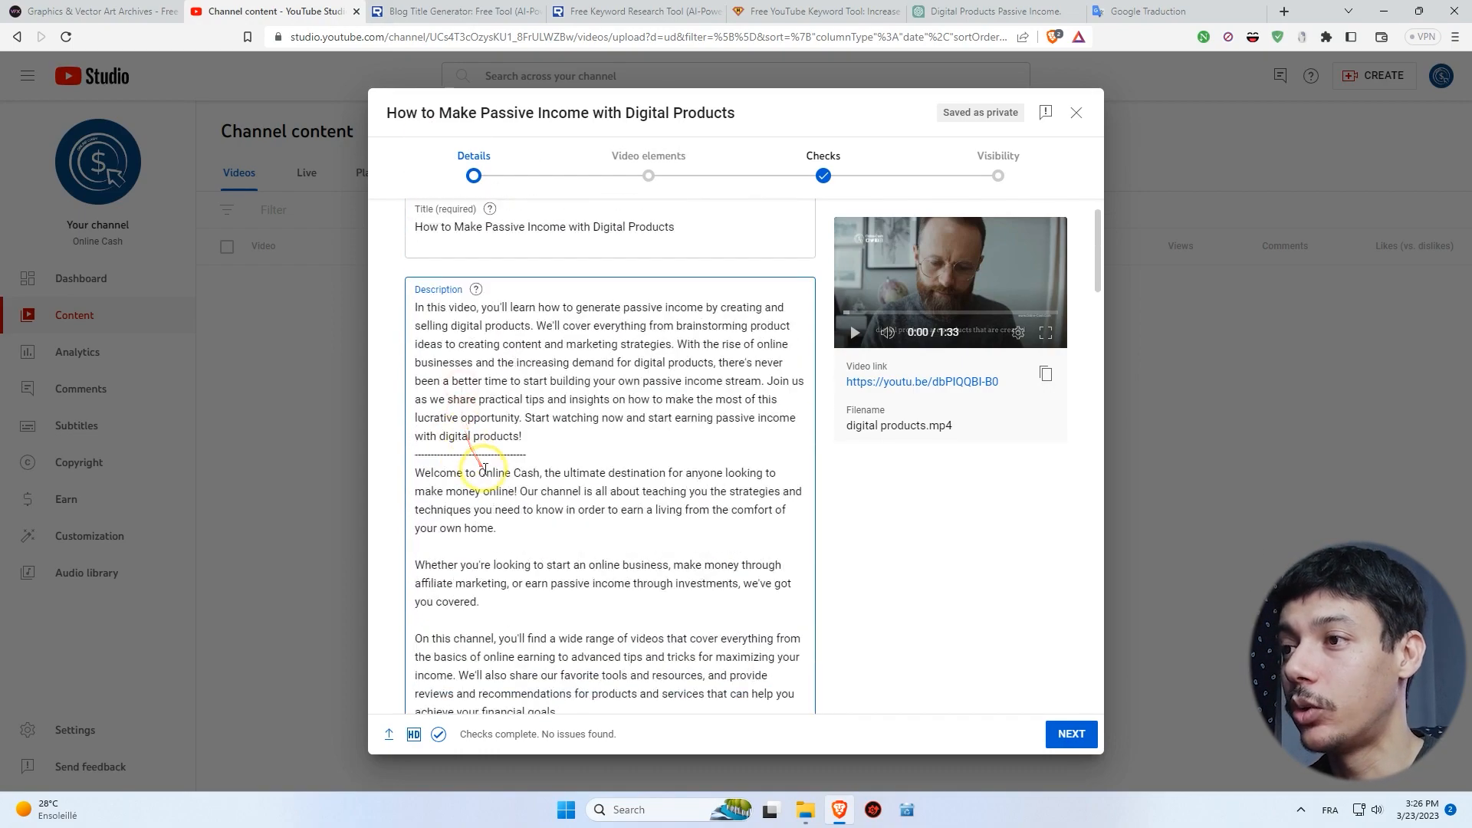
scroll(429, 418, "down", 1)
left_click_drag(415, 391, 472, 485)
scroll(508, 492, "down", 2)
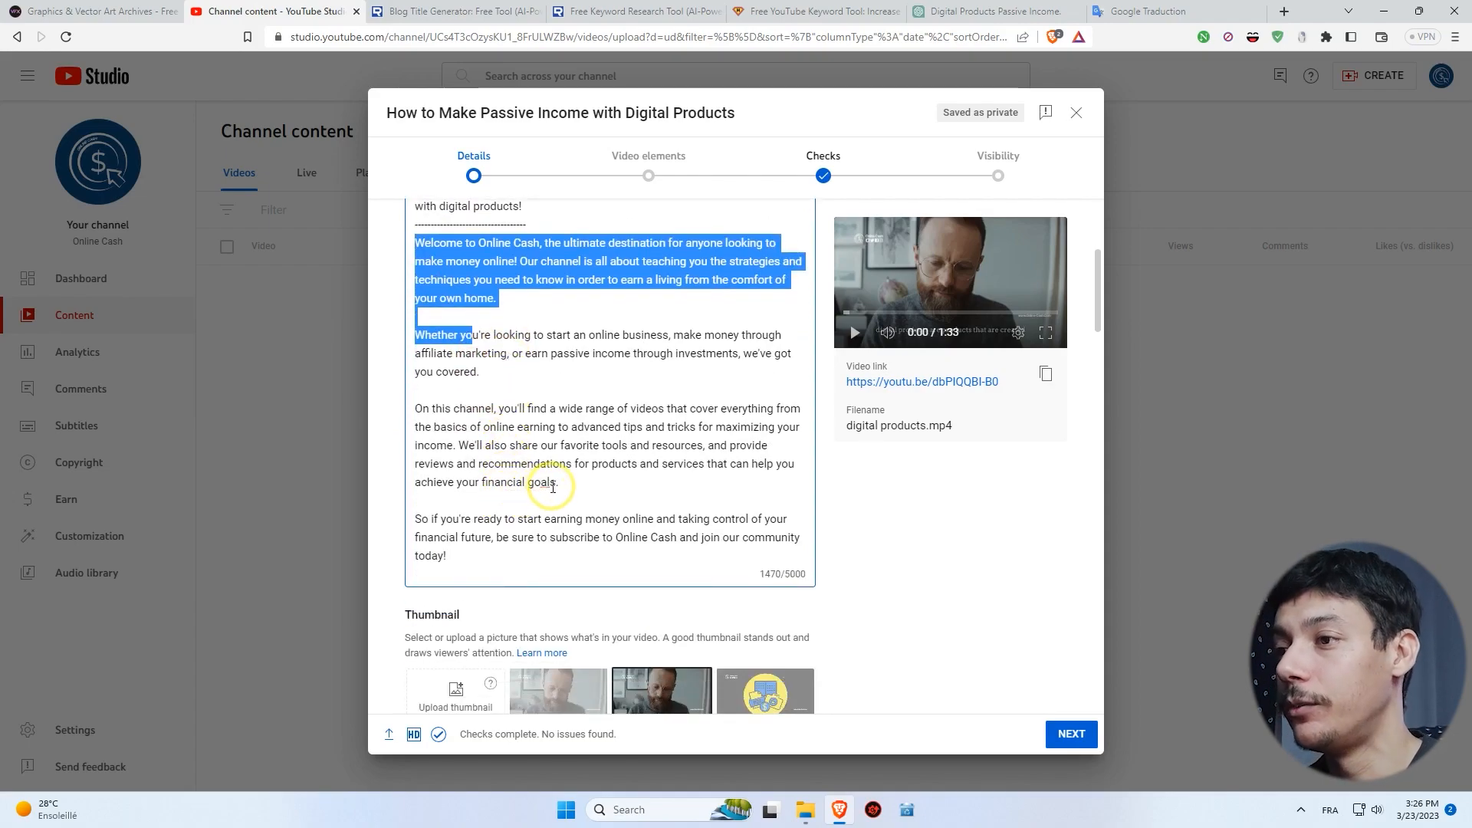
Review the final tag list and the language, recording and license settings below it.
scroll(634, 450, "down", 12)
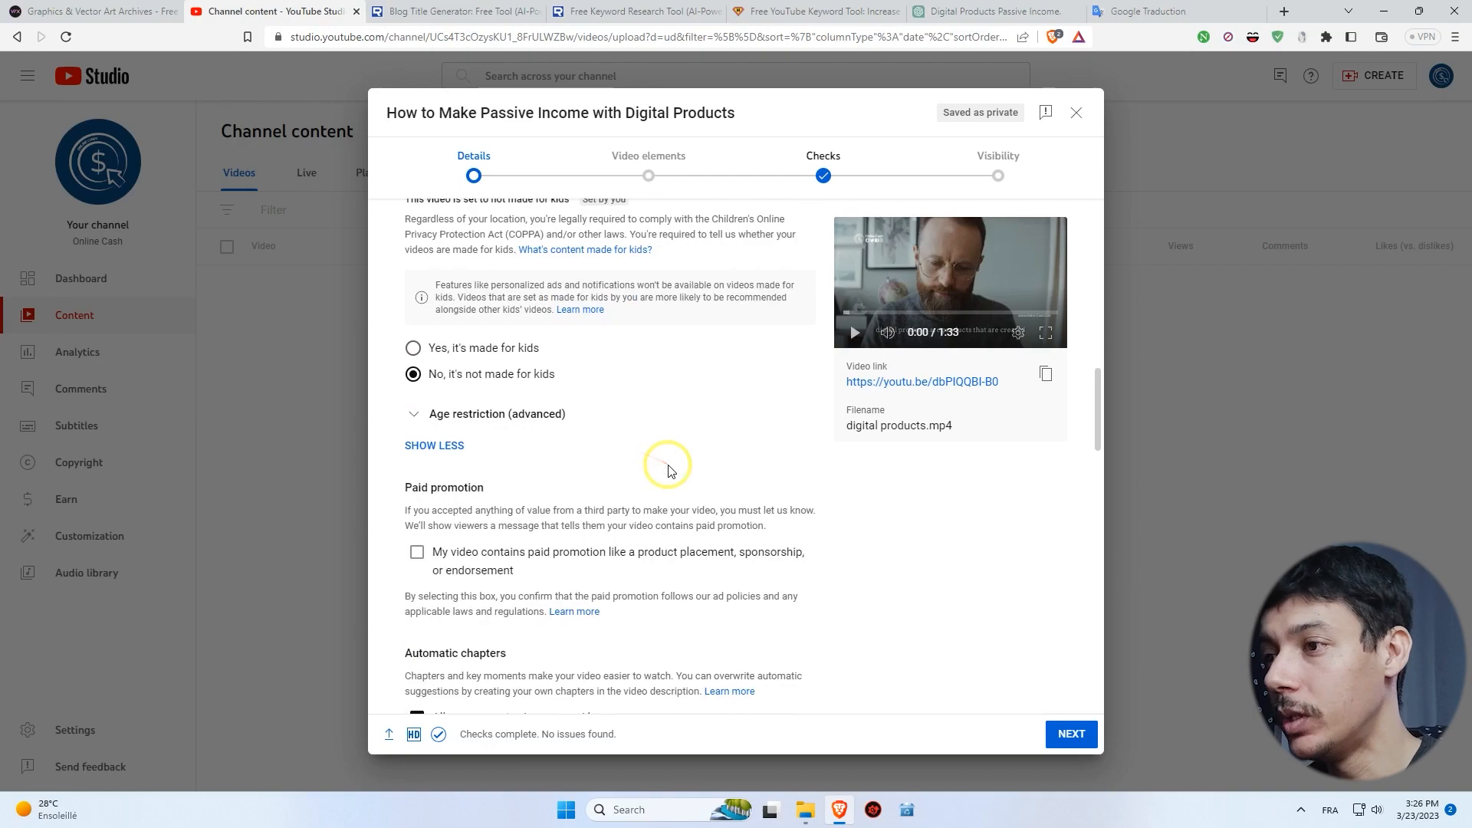
scroll(668, 470, "down", 4)
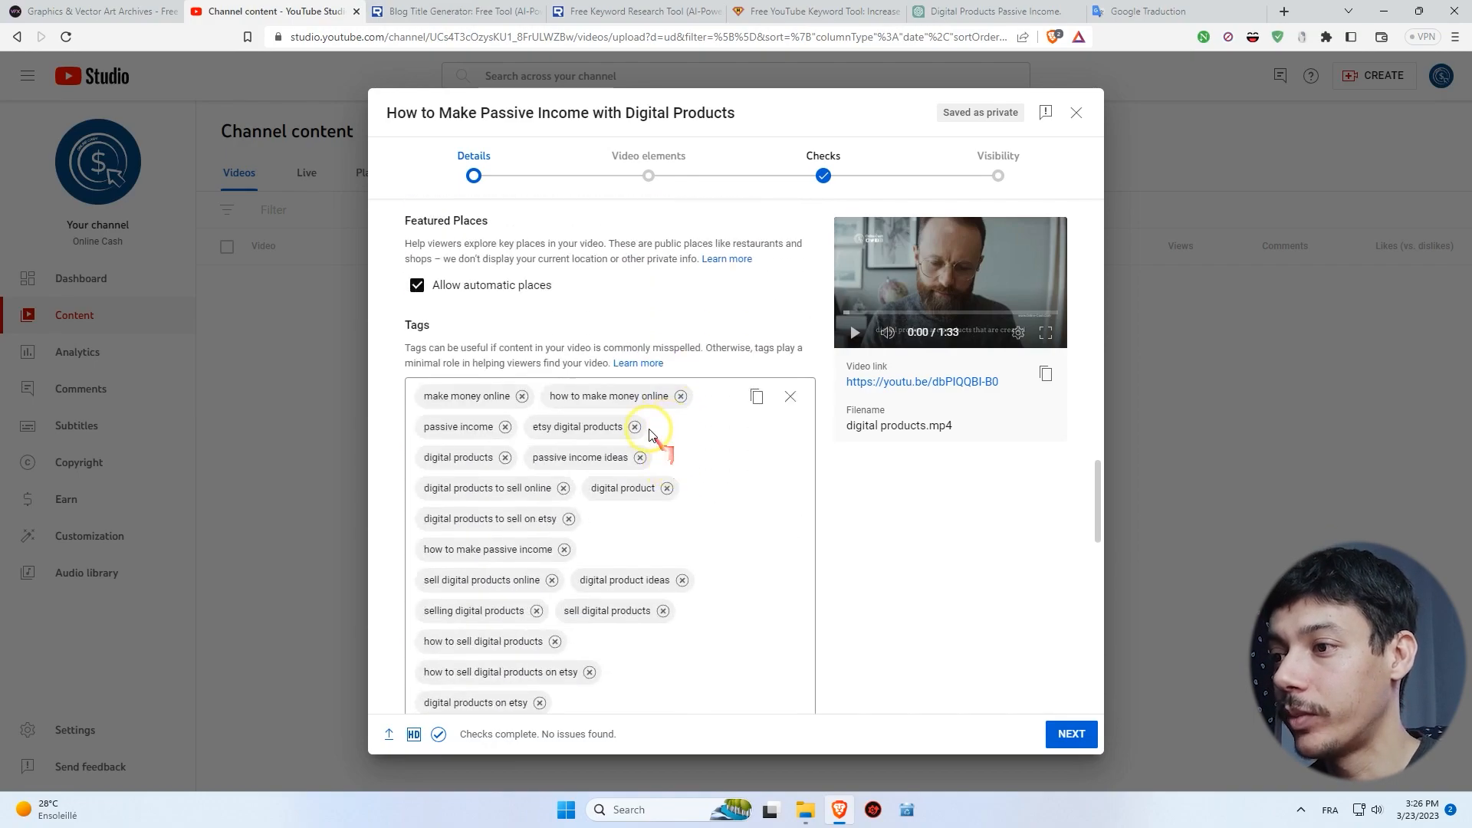
mouse_move(506, 430)
left_mouse_down()
mouse_move(619, 573)
mouse_move(691, 552)
left_mouse_up()
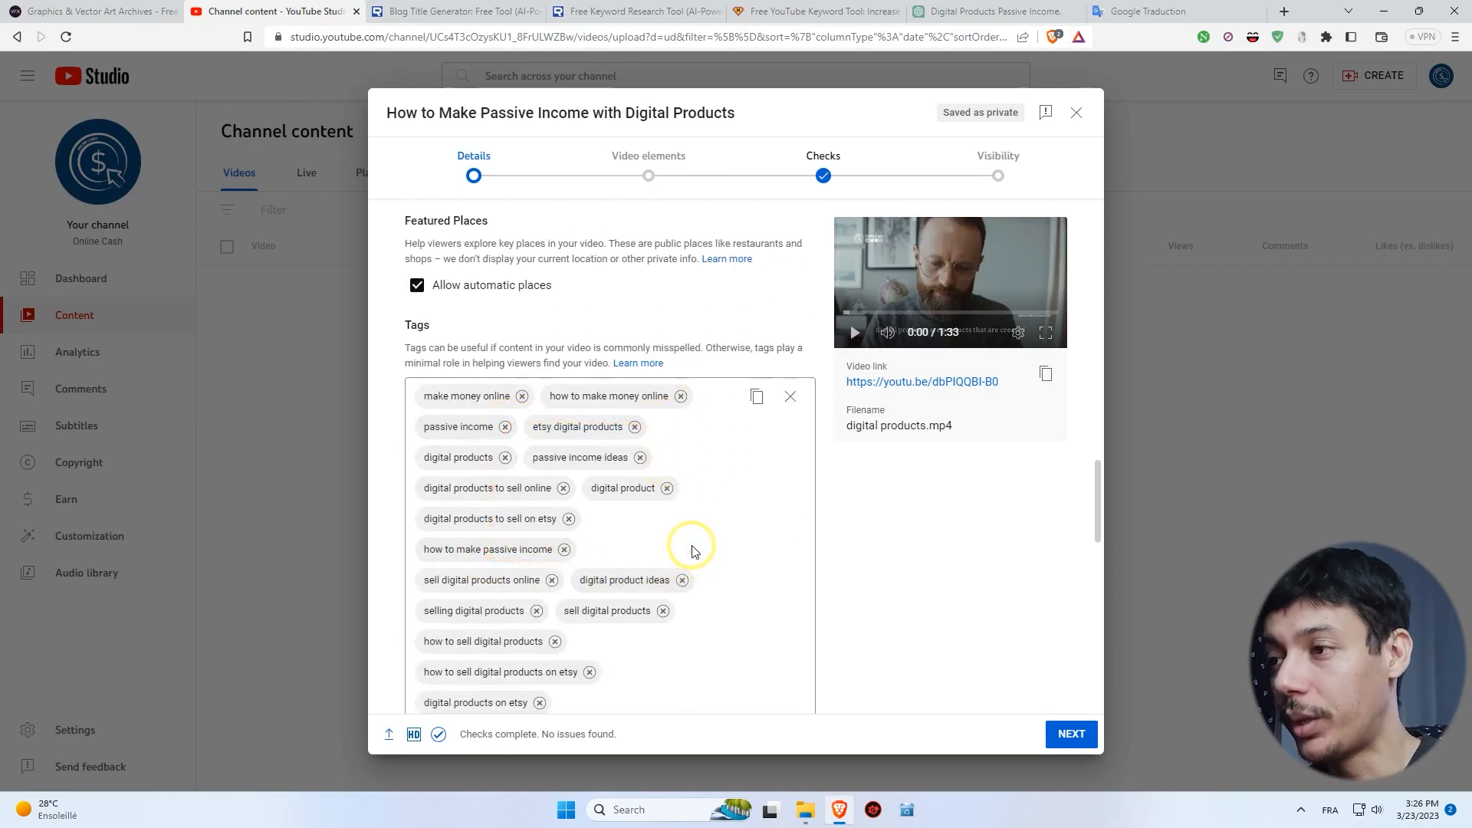
scroll(681, 505, "down", 1)
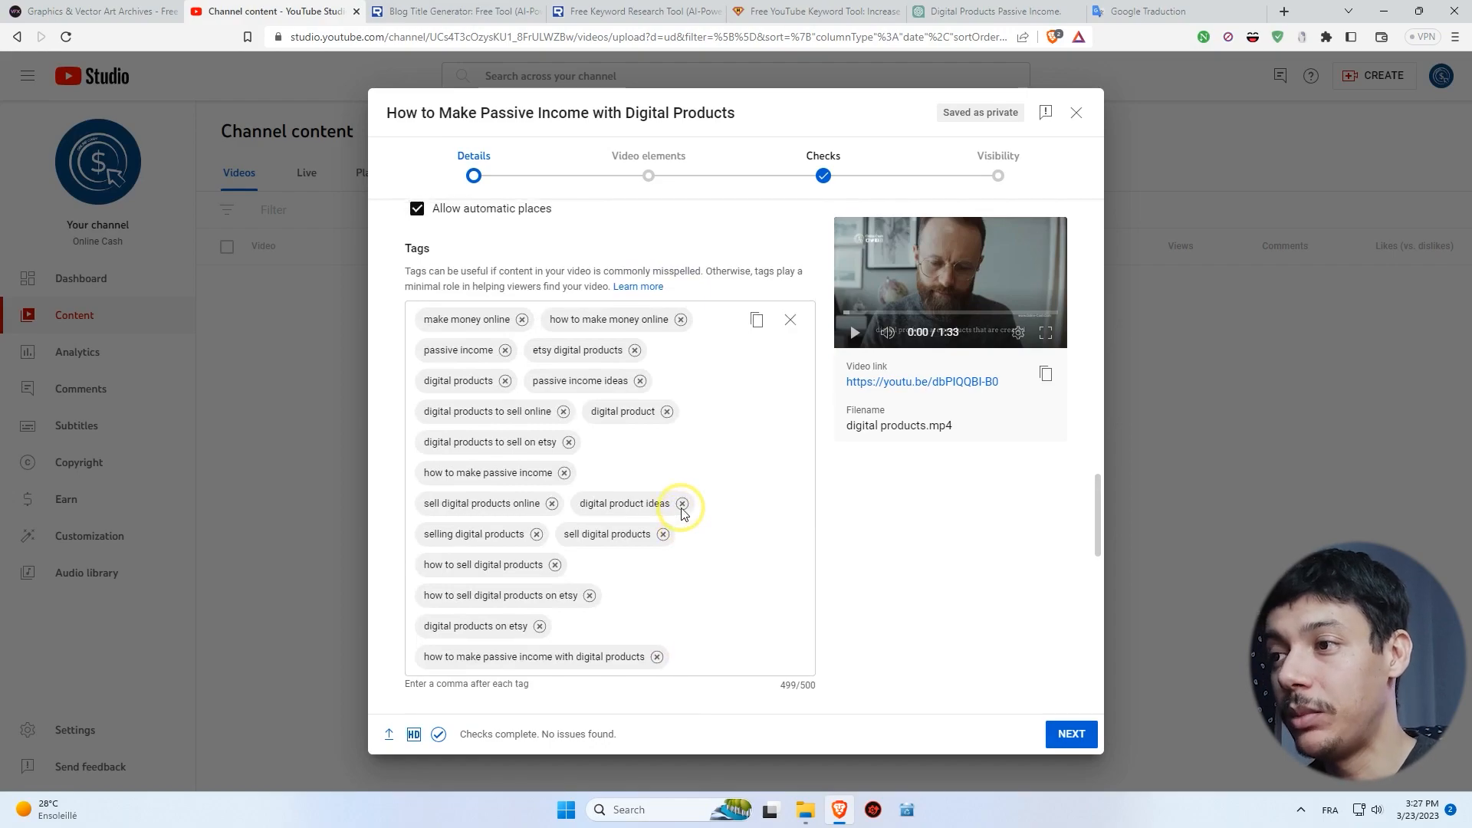
scroll(680, 502, "down", 4)
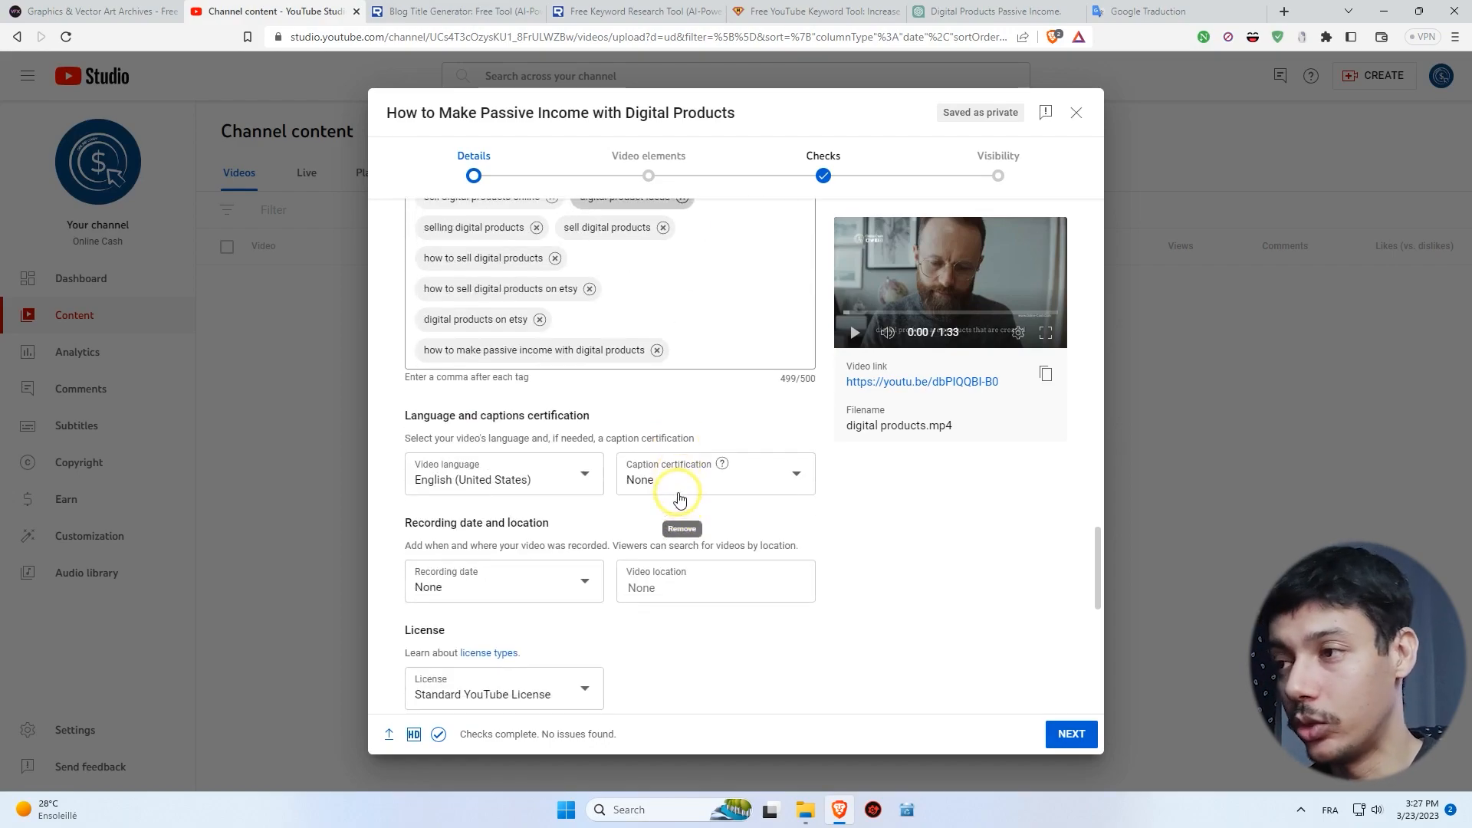
Review the license, category and comment settings of the video, ending back at its title and description.
scroll(679, 499, "up", 3)
scroll(706, 499, "down", 8)
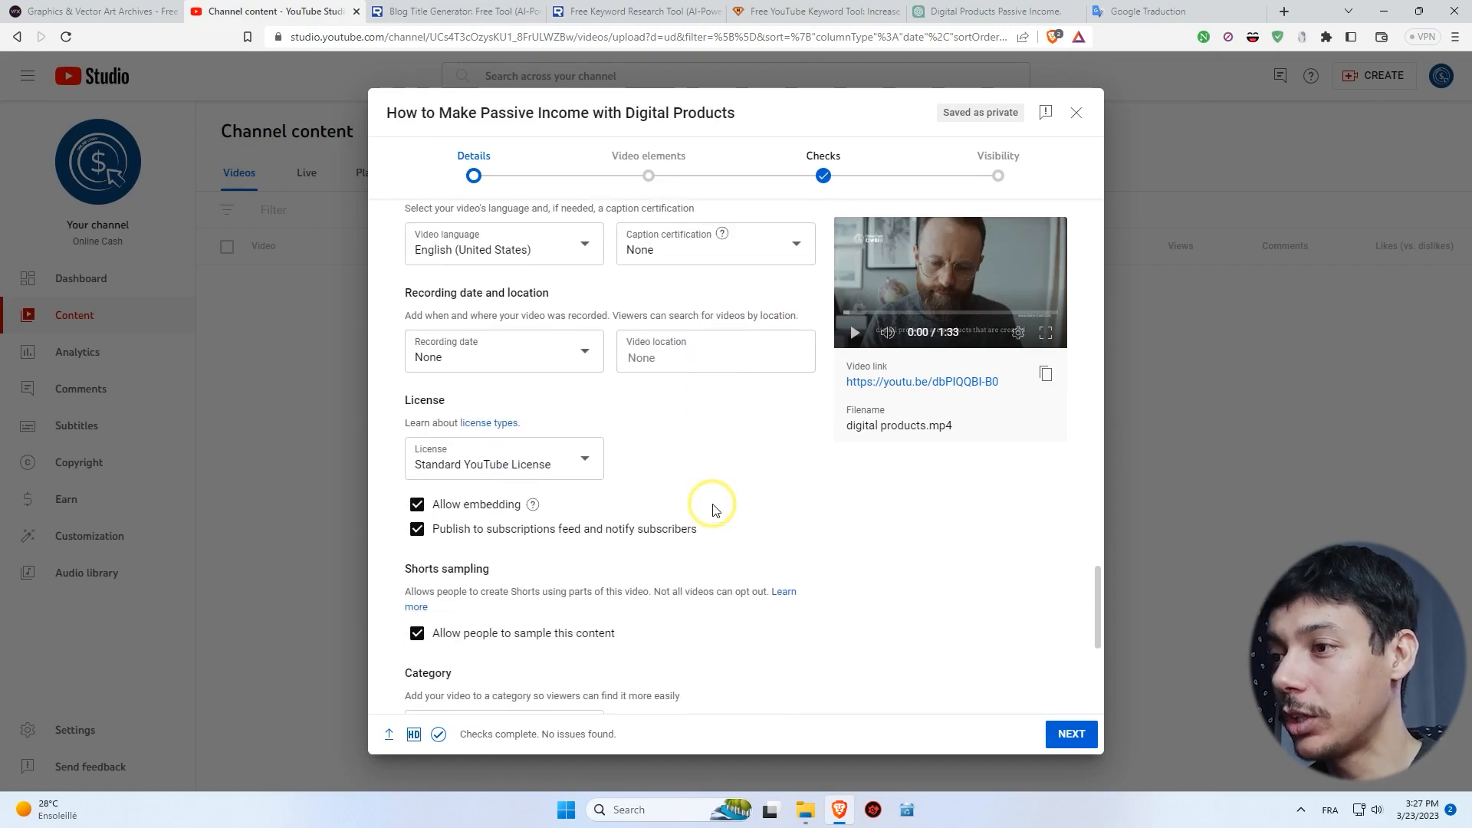
scroll(712, 508, "down", 2)
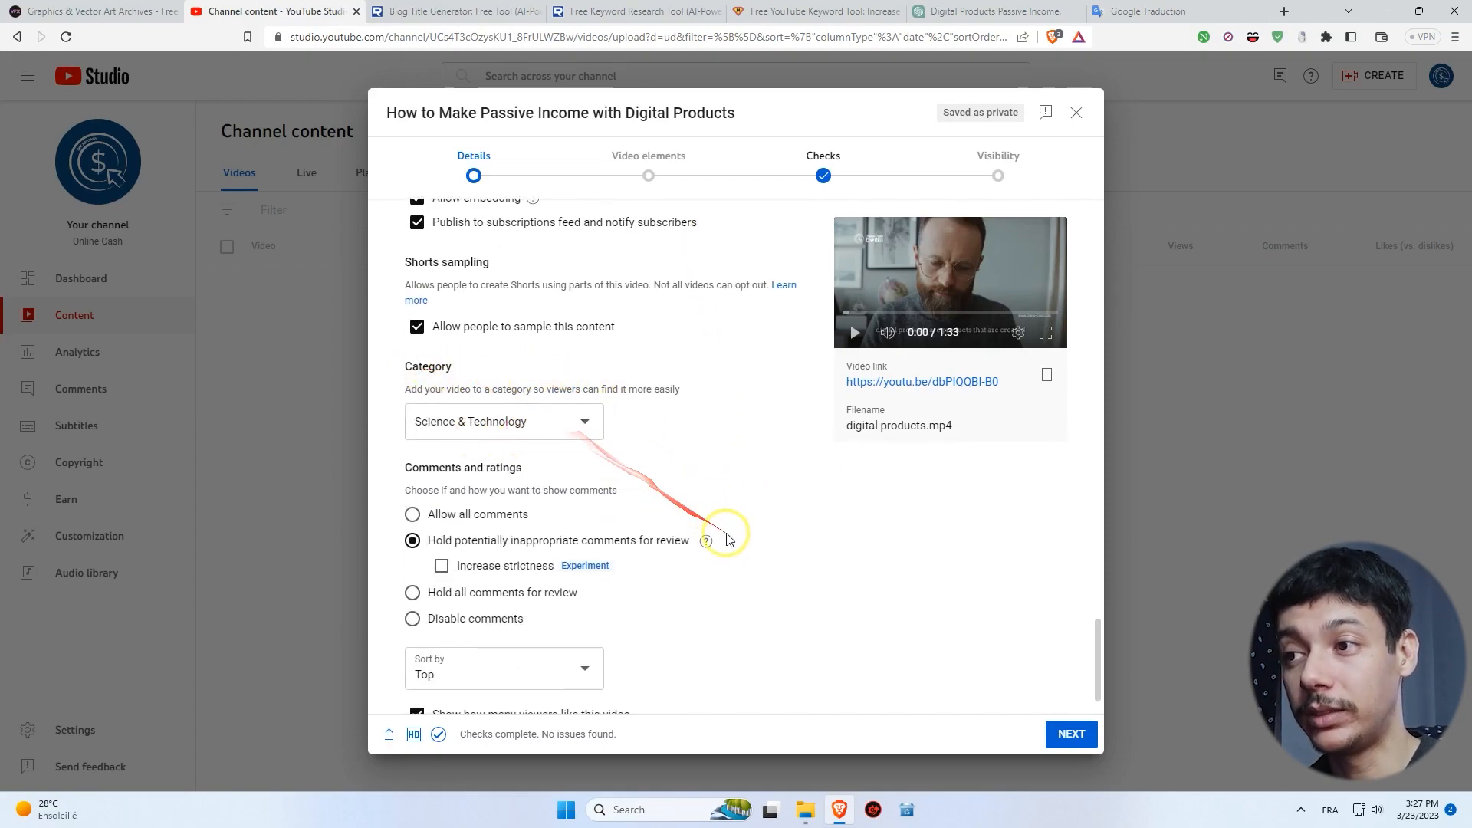
scroll(730, 548, "down", 1)
scroll(729, 558, "up", 10)
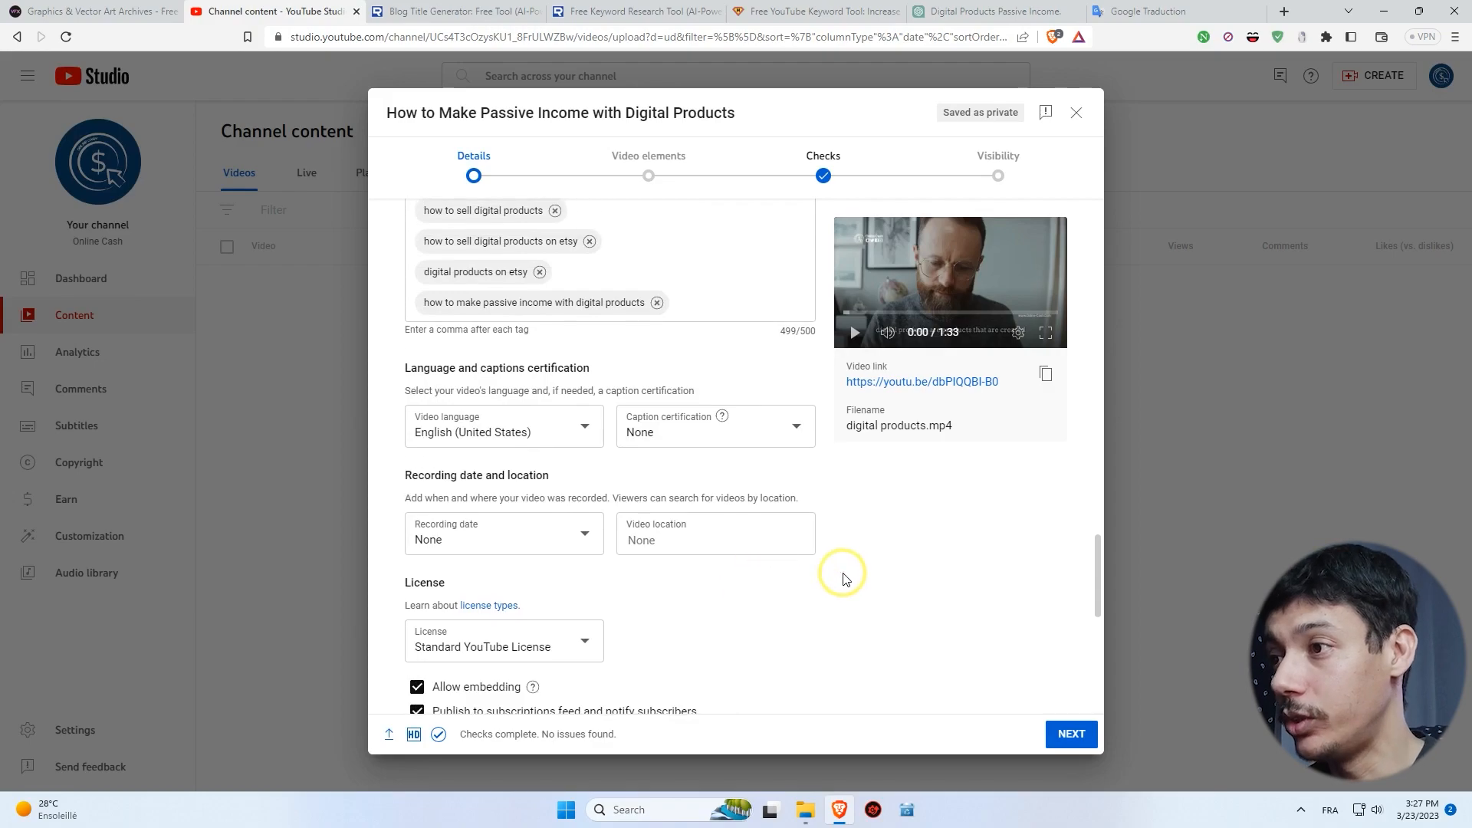
scroll(843, 582, "up", 10)
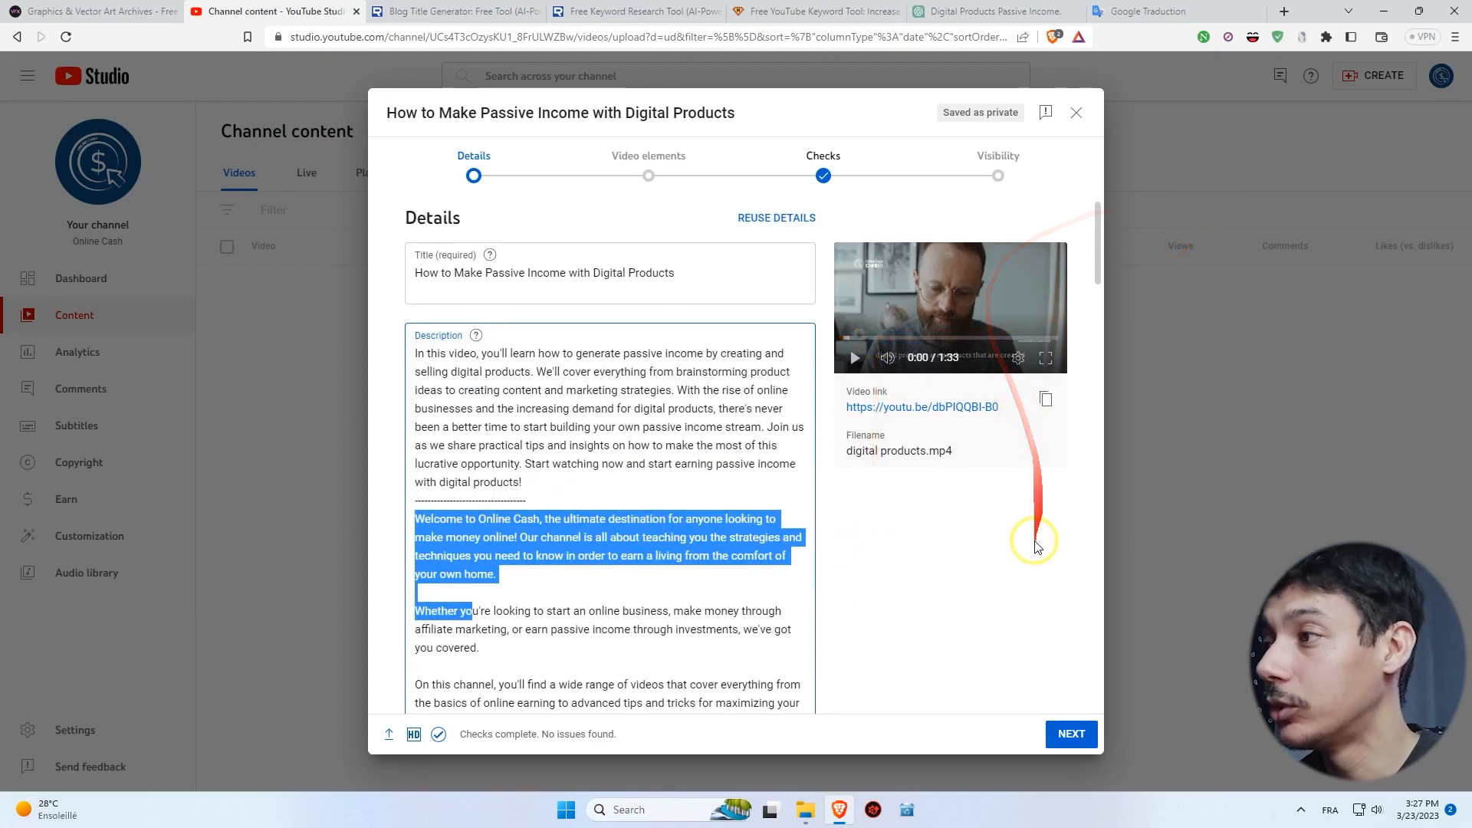
Close the digital products folder window, then switch the browser from the keyword and translation pages to Canva's home page.
left_click(839, 820)
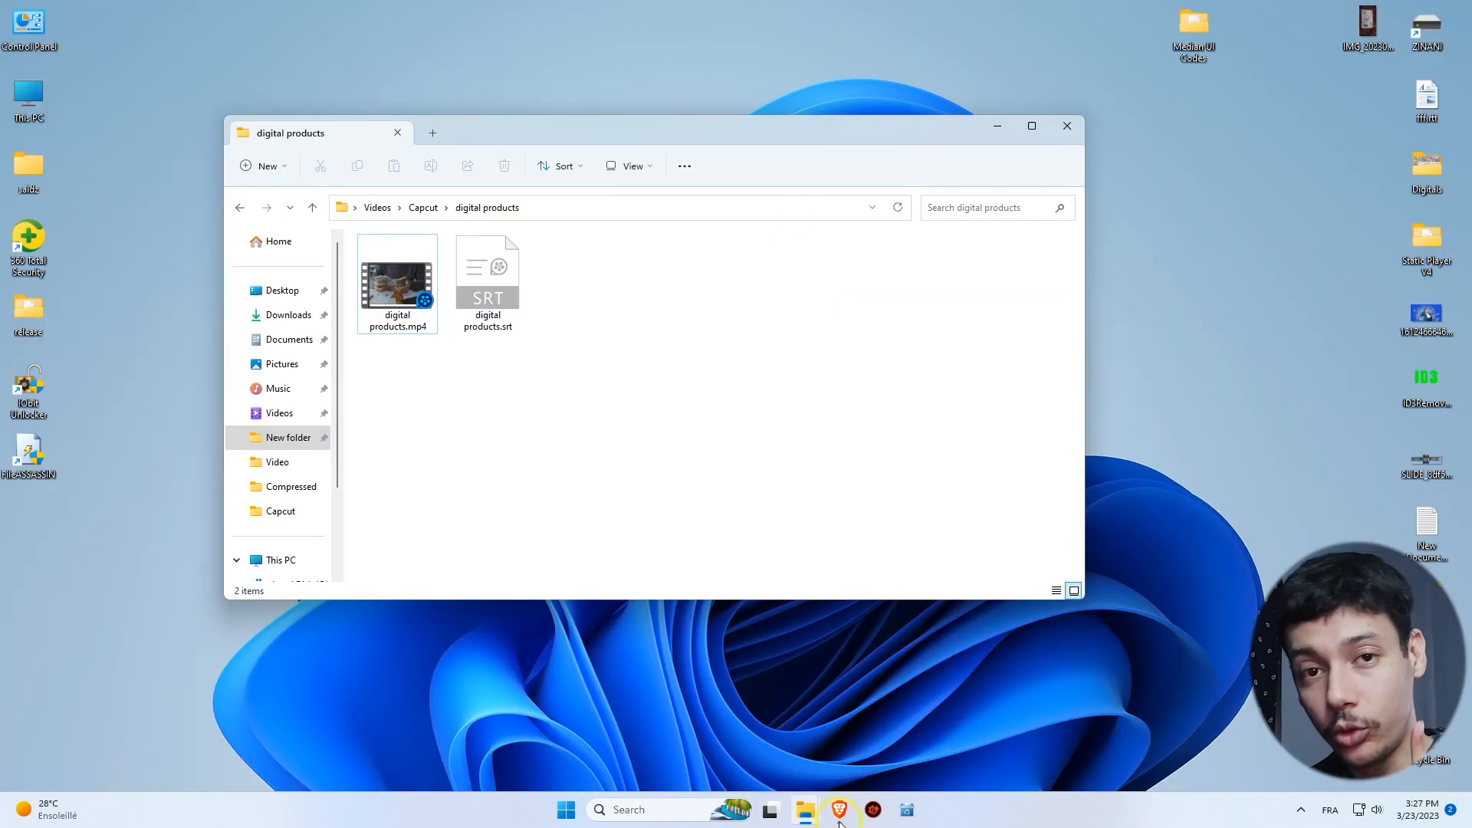
left_click(1066, 126)
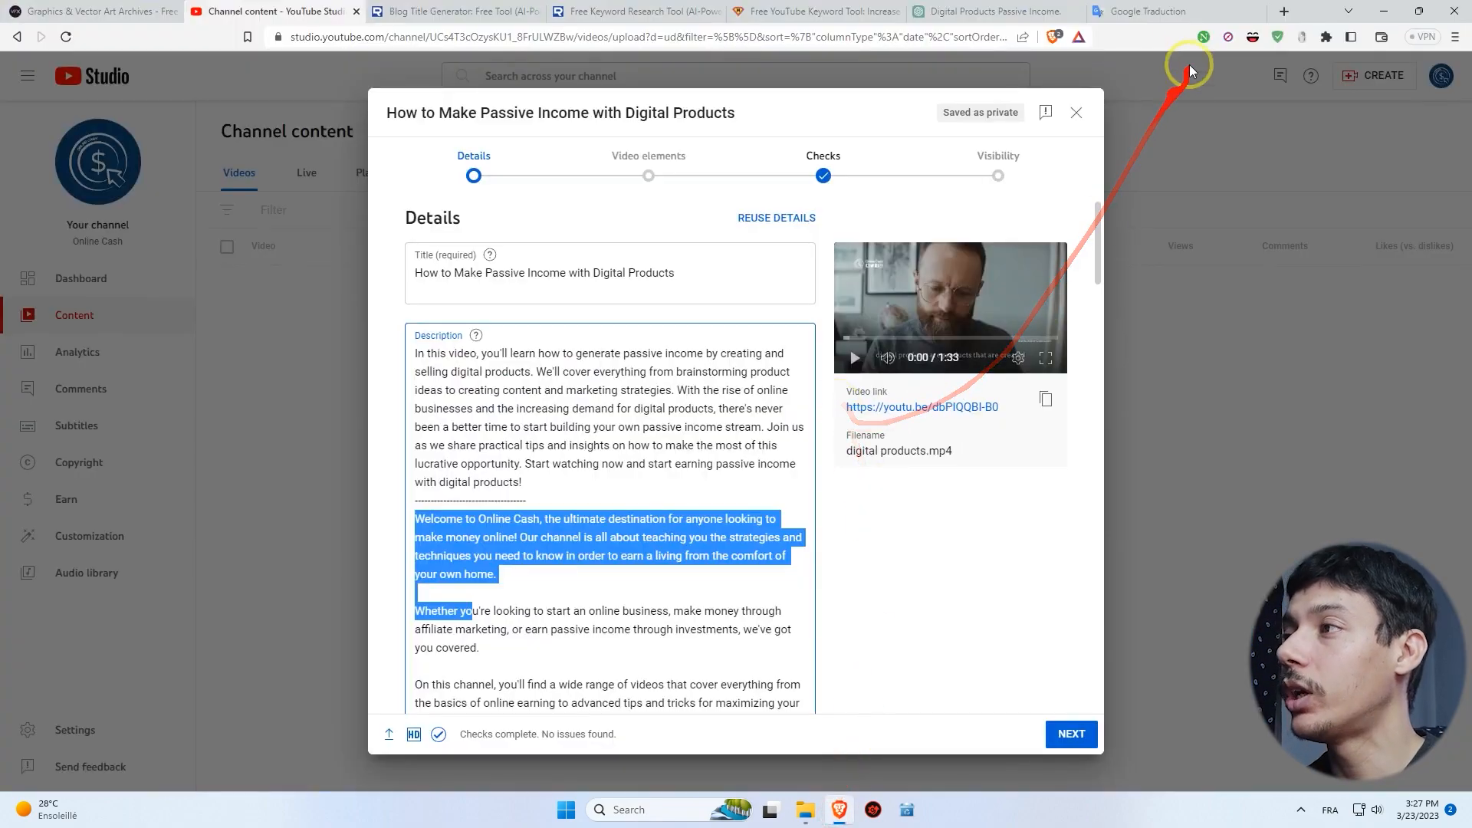
left_click(1157, 13)
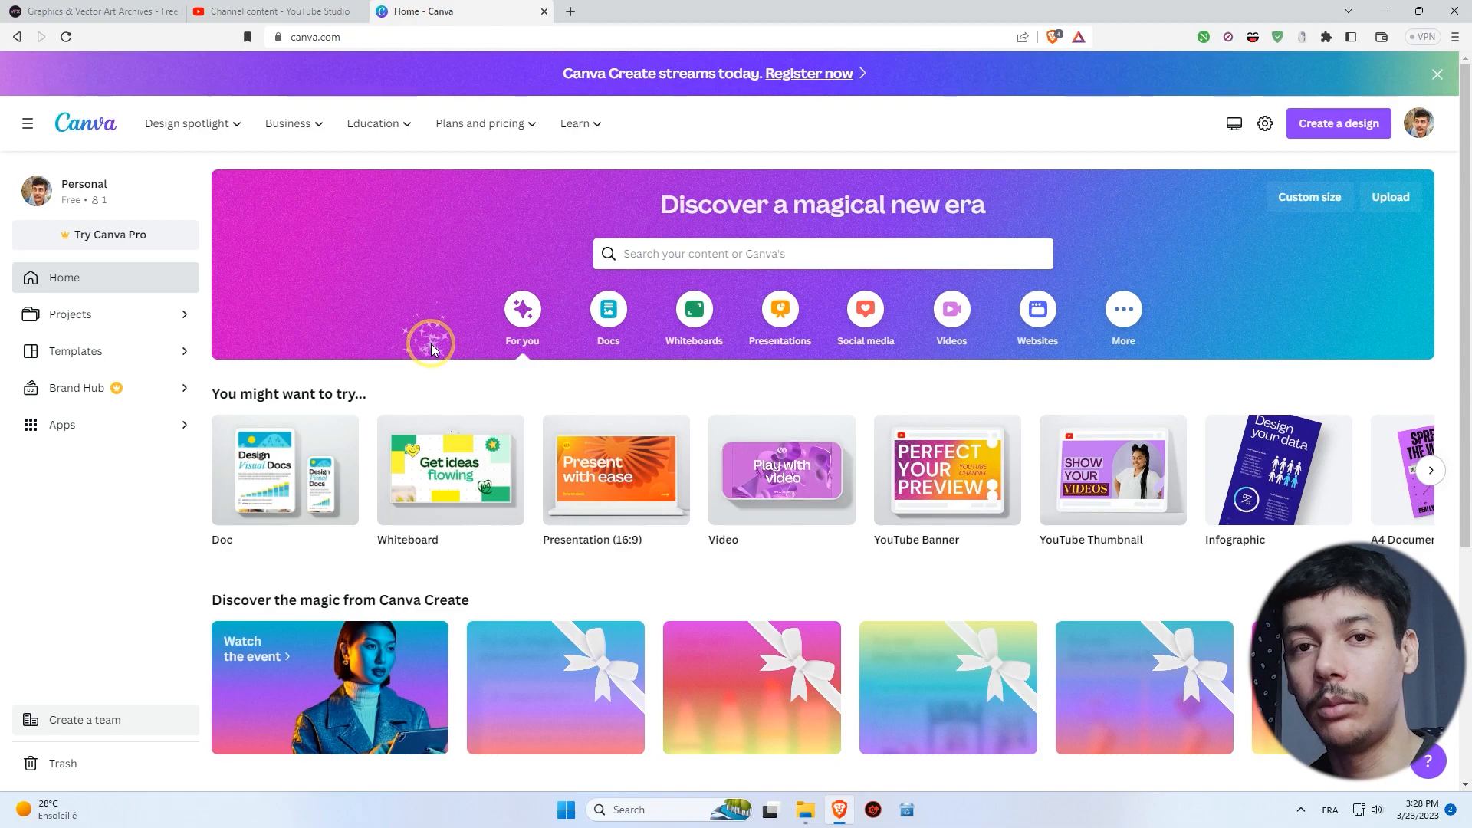
Open the YouTube Thumbnails category from Canva's social media templates.
scroll(434, 347, "down", 3)
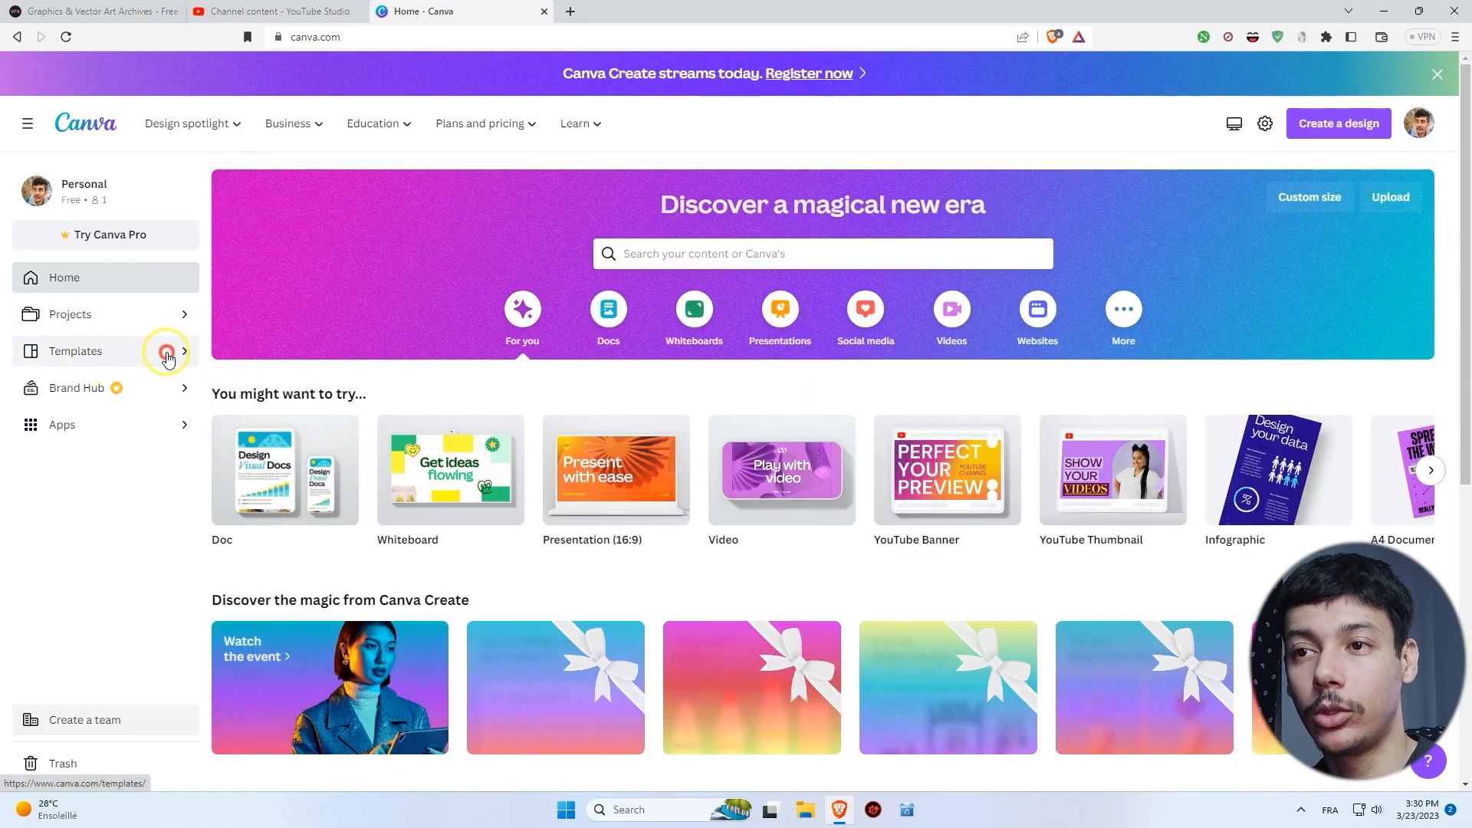
left_click(167, 359)
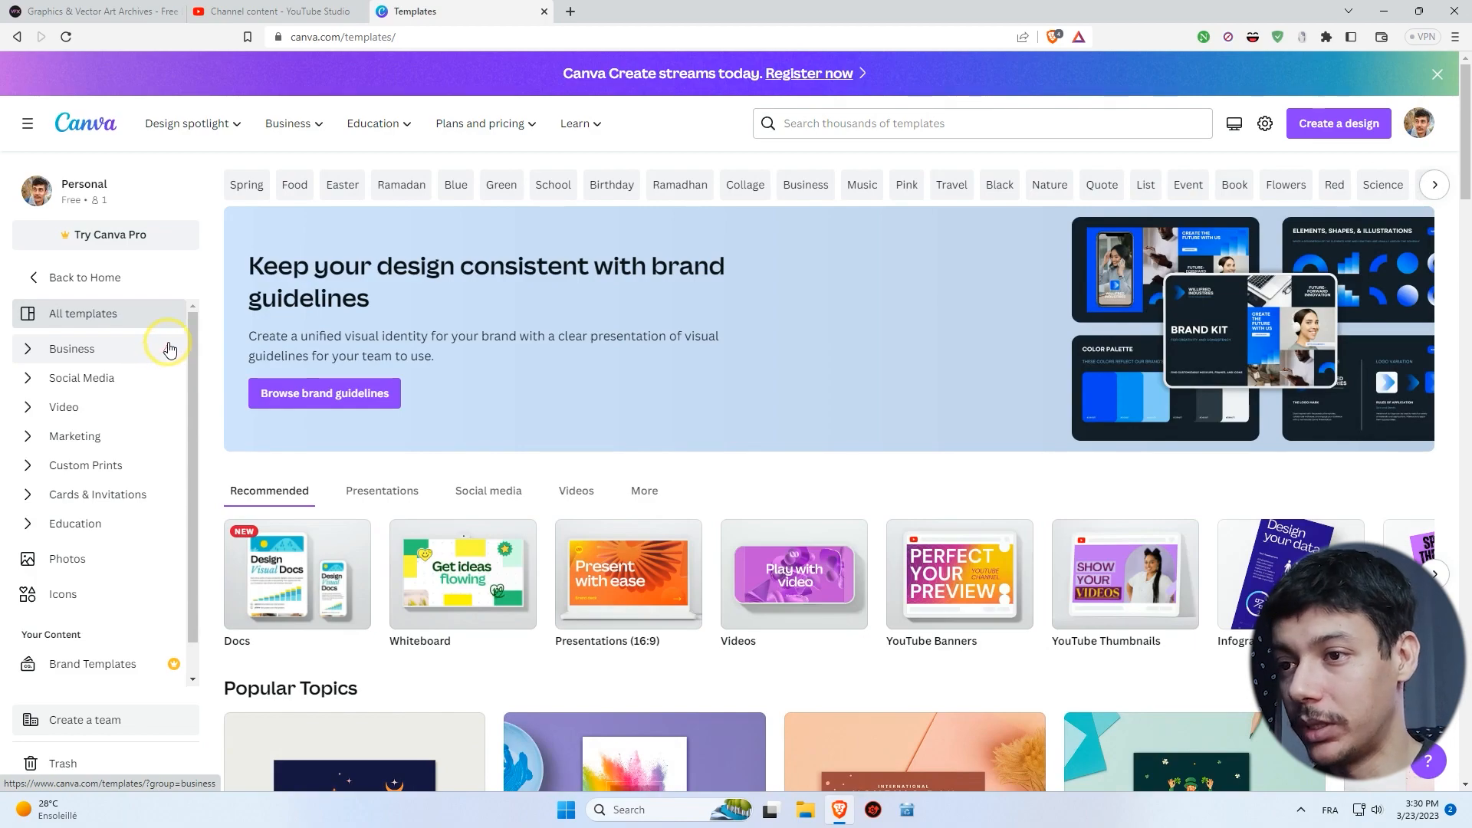
left_click(490, 491)
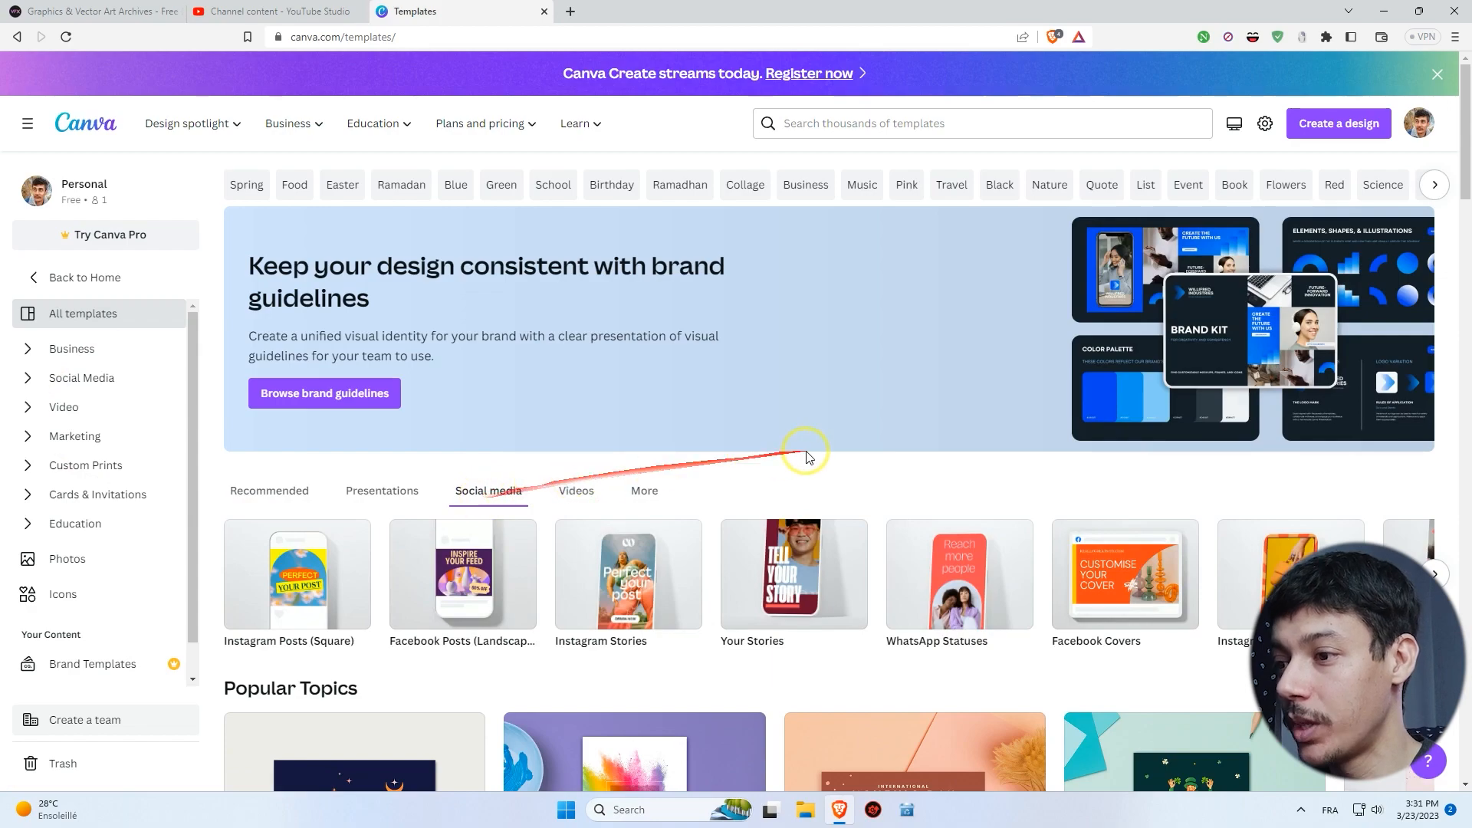
scroll(843, 468, "down", 1)
left_click(1433, 500)
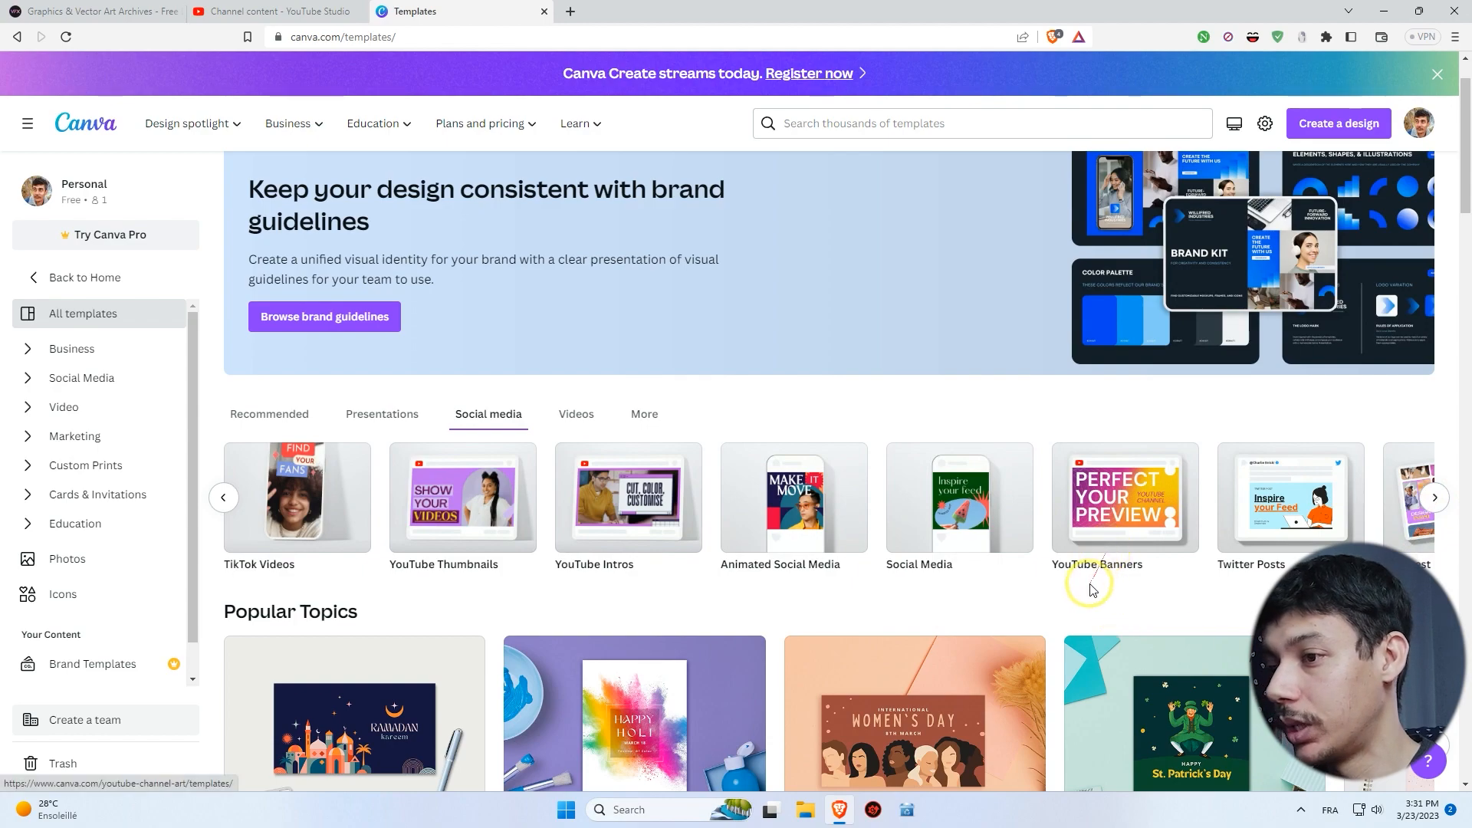
left_click(446, 567)
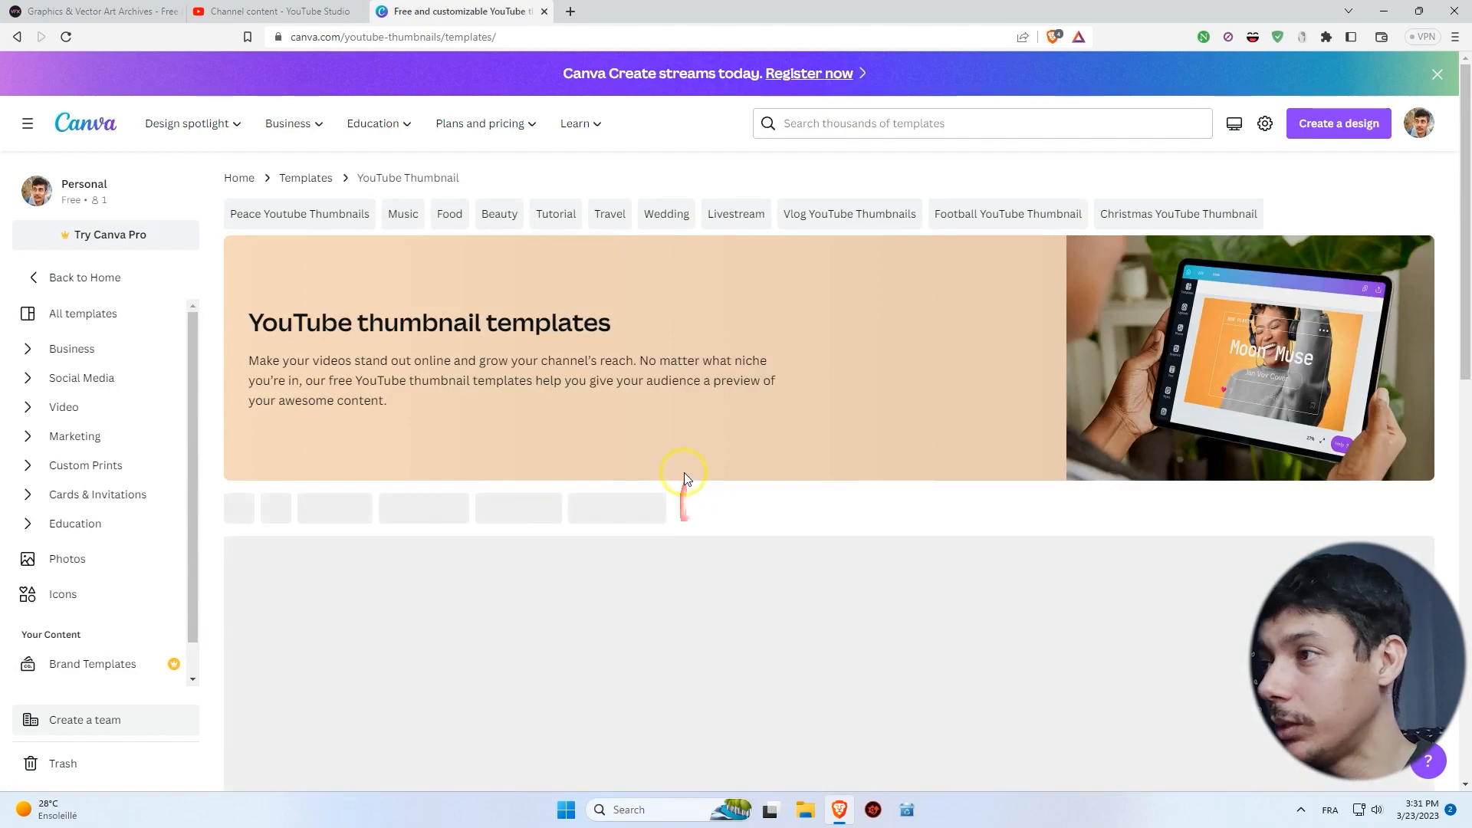
Find the "Green Modern How To Make Money Online YouTube Thumbnail" template and open it for customization.
scroll(672, 388, "down", 3)
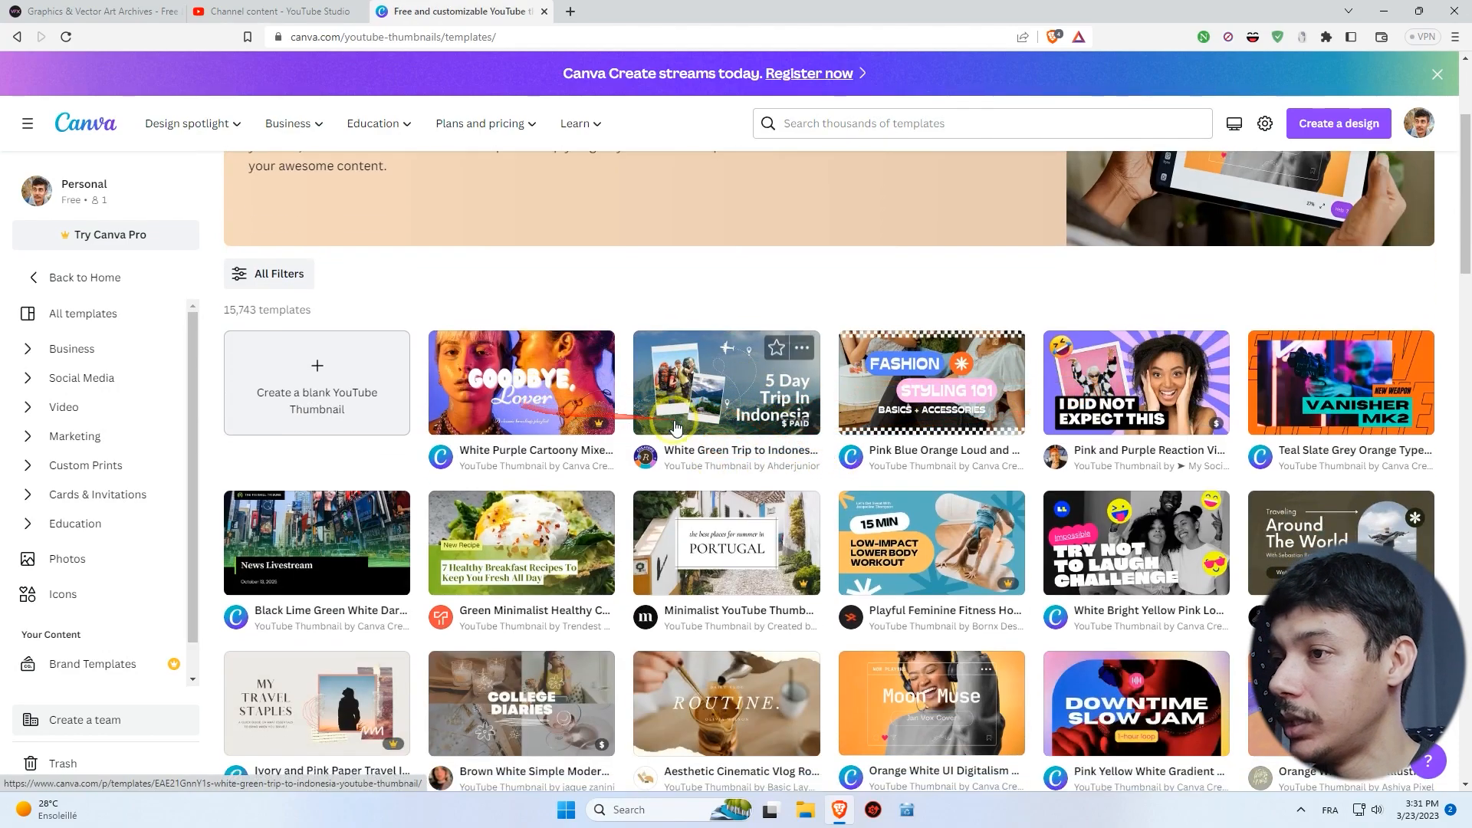
scroll(675, 427, "down", 3)
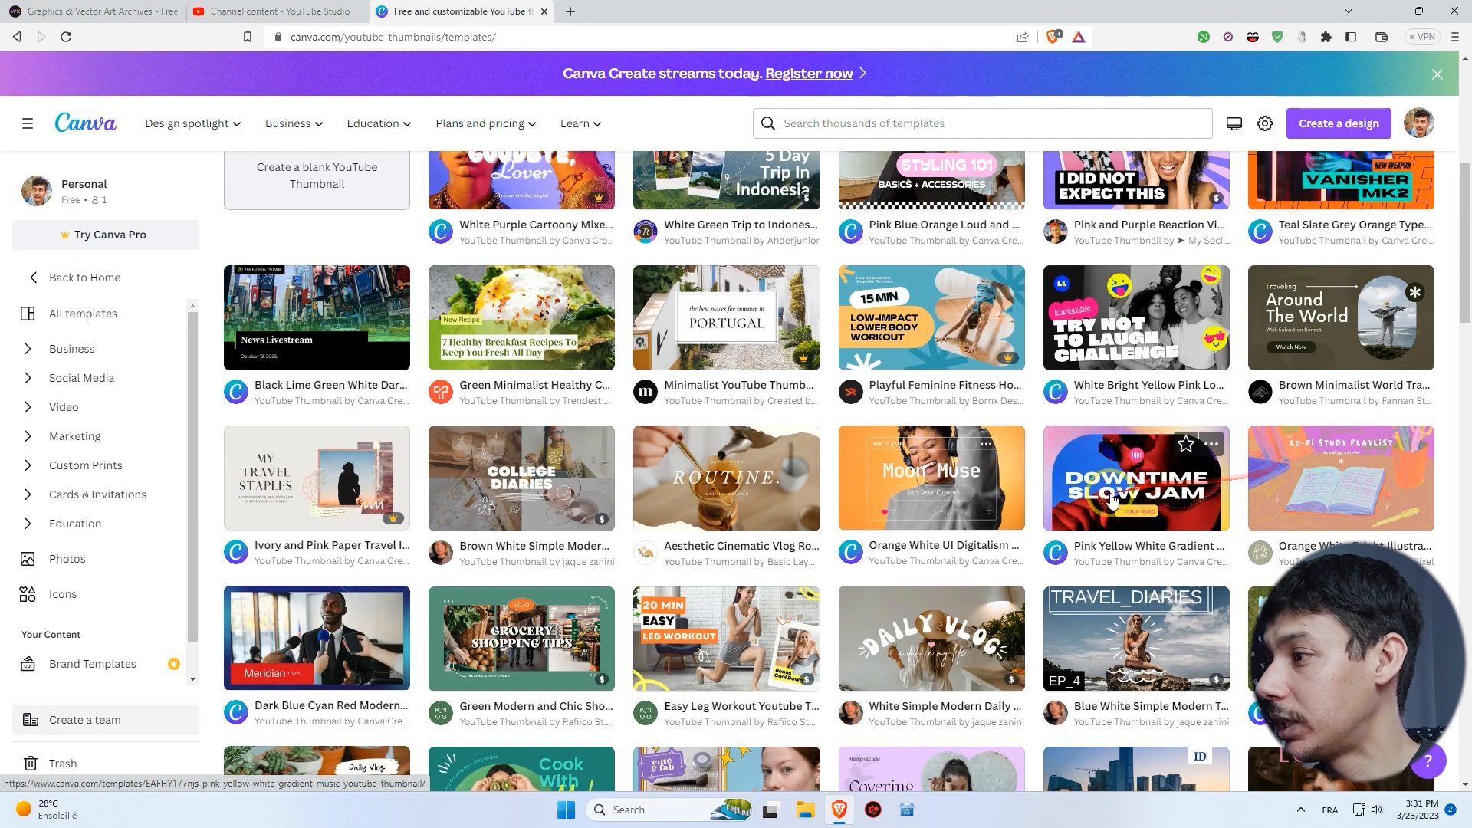
scroll(636, 423, "down", 3)
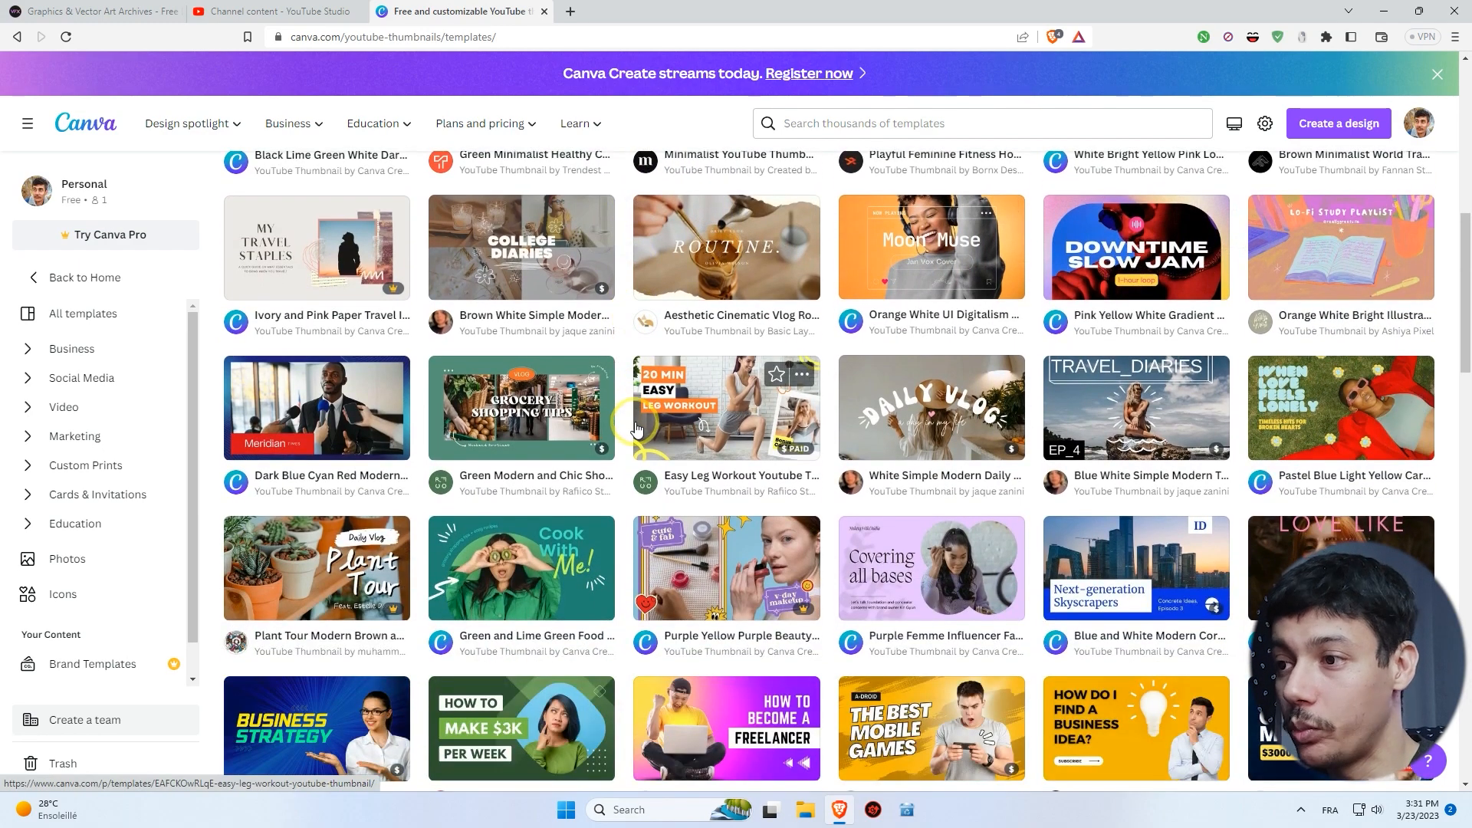
scroll(726, 433, "down", 3)
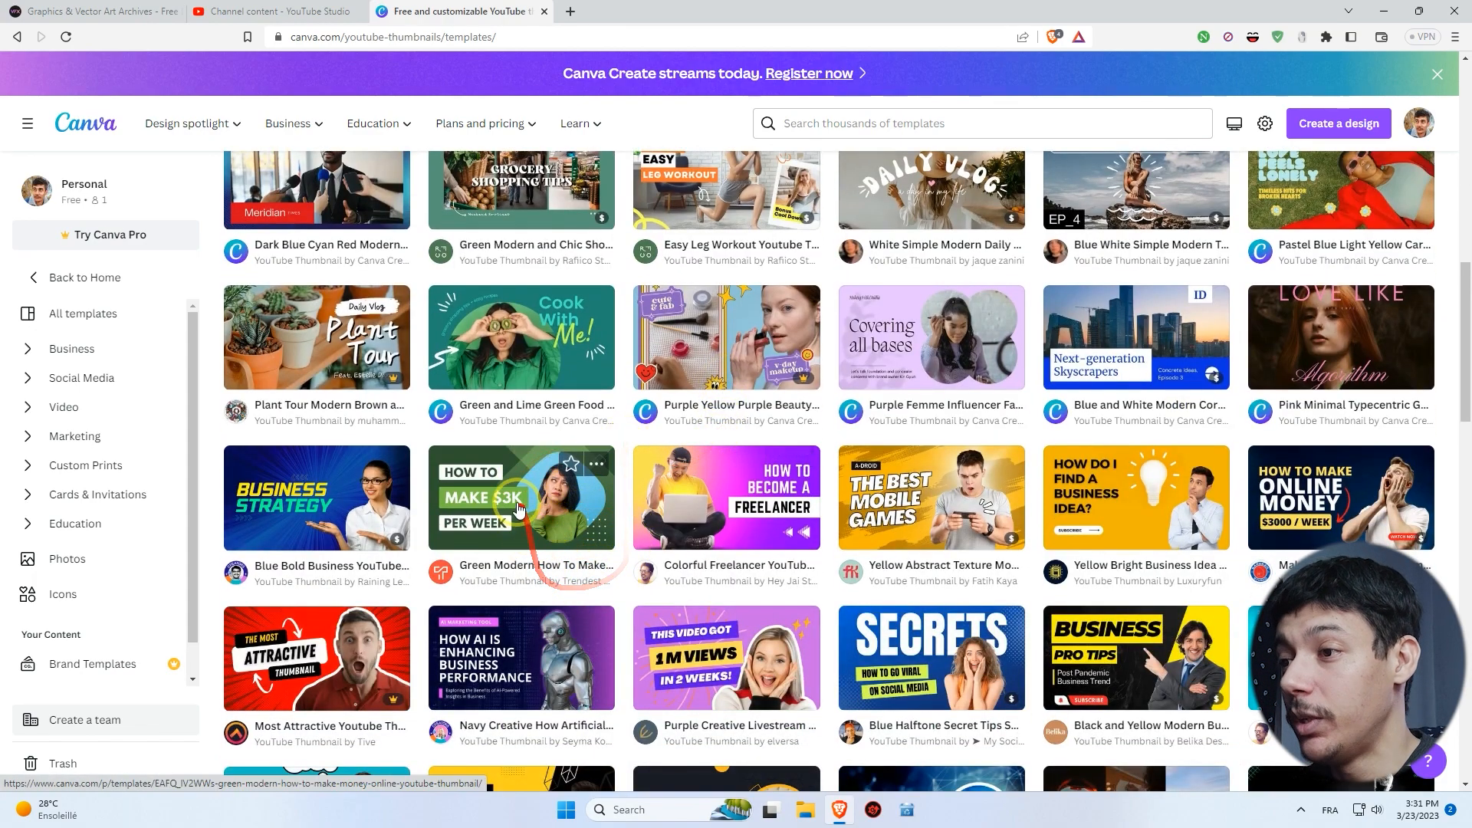
left_click(499, 479)
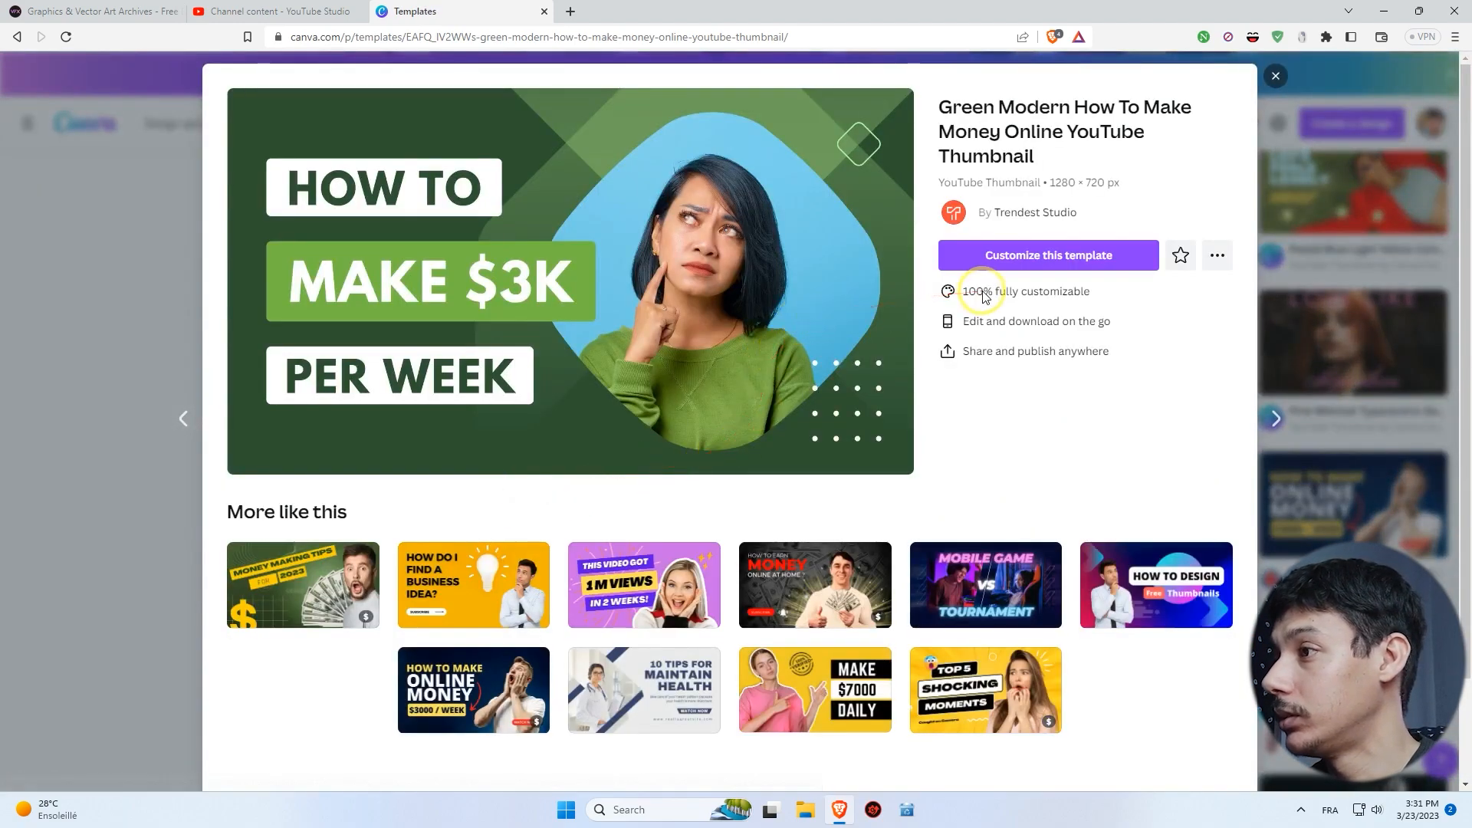
left_click(1049, 254)
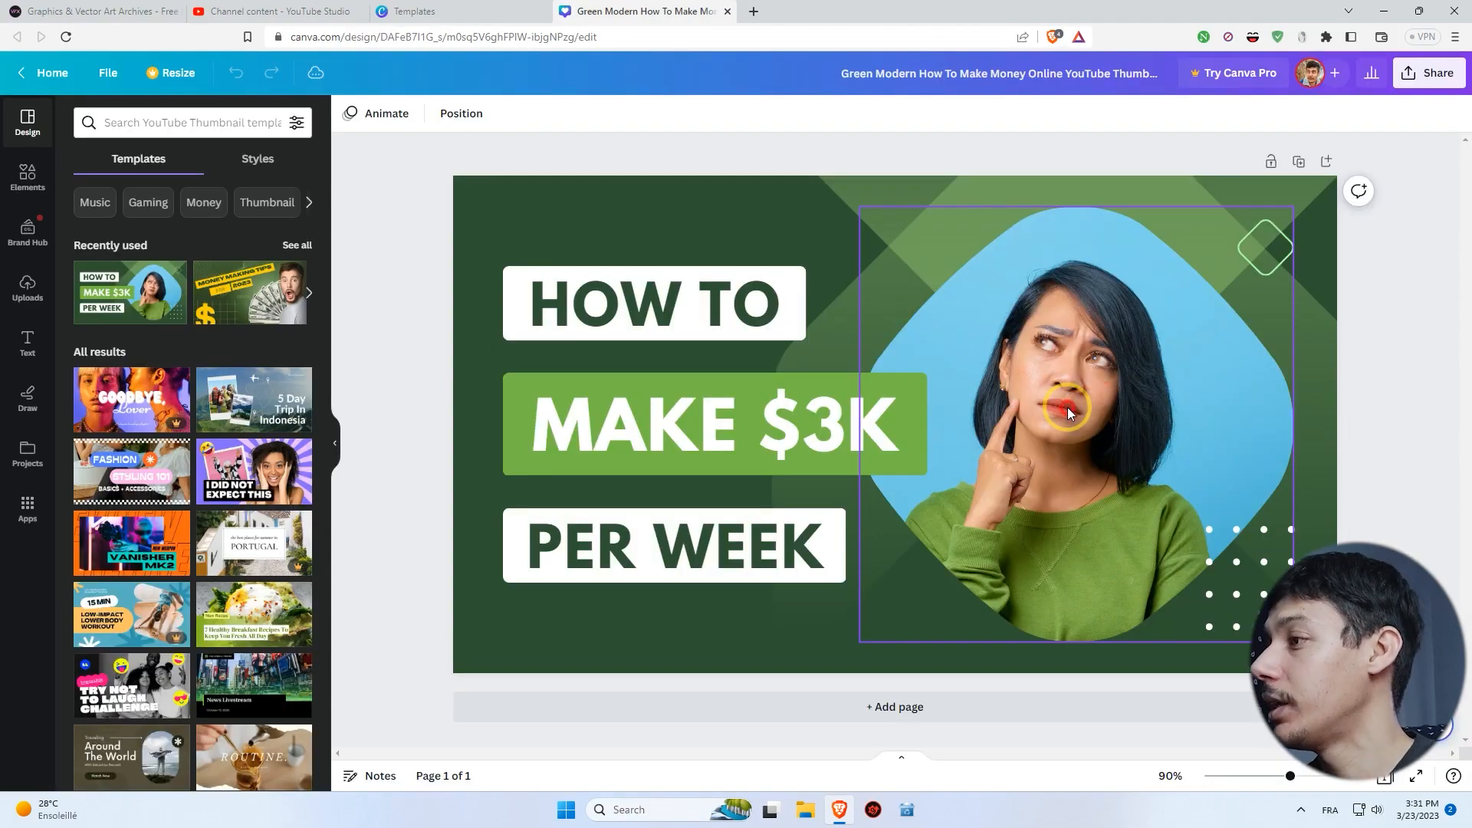
Delete the "HOW TO" text and its white background box from the thumbnail.
left_click(1067, 407)
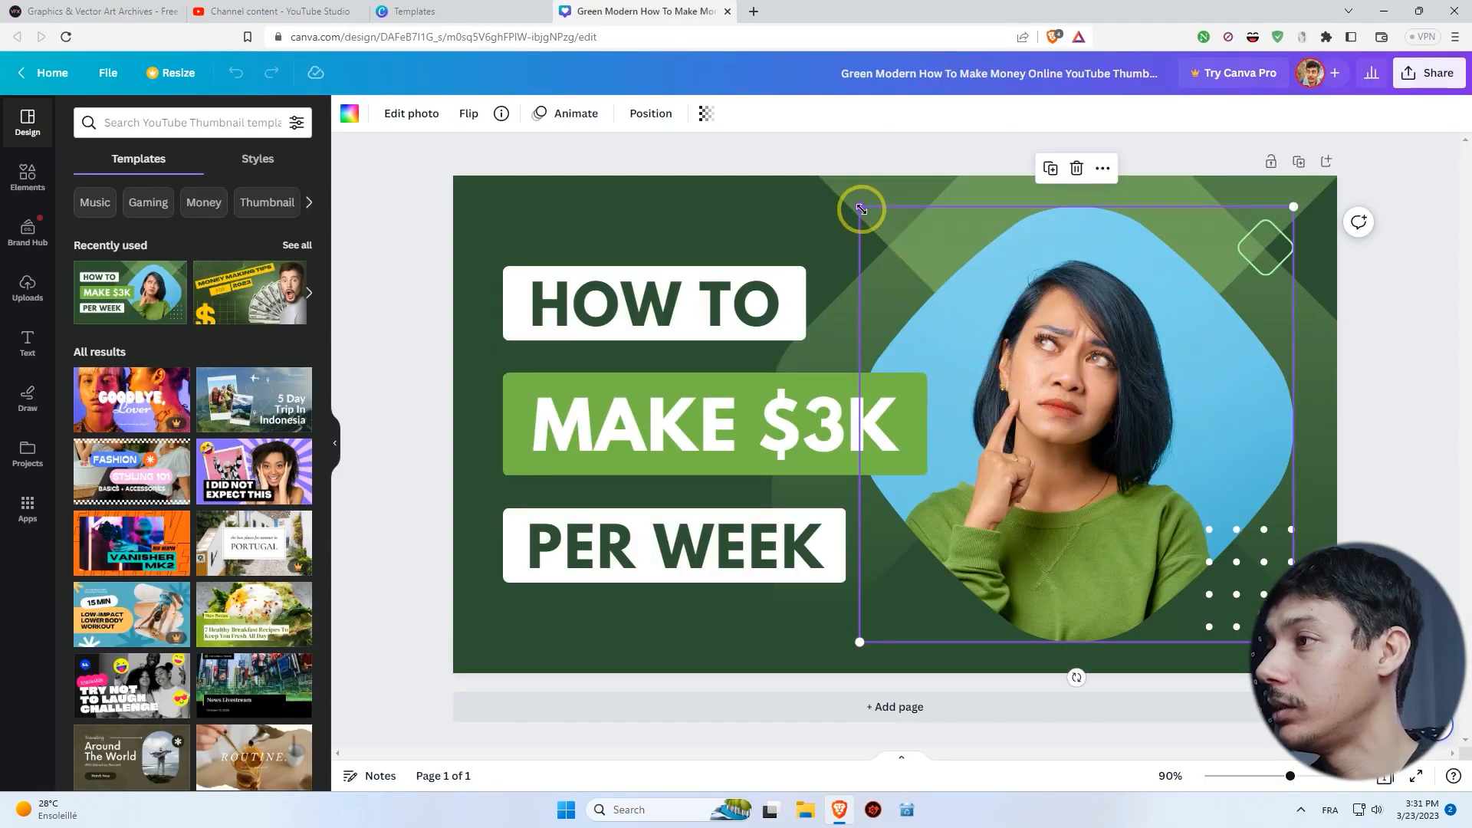
left_click(702, 312)
key("Delete")
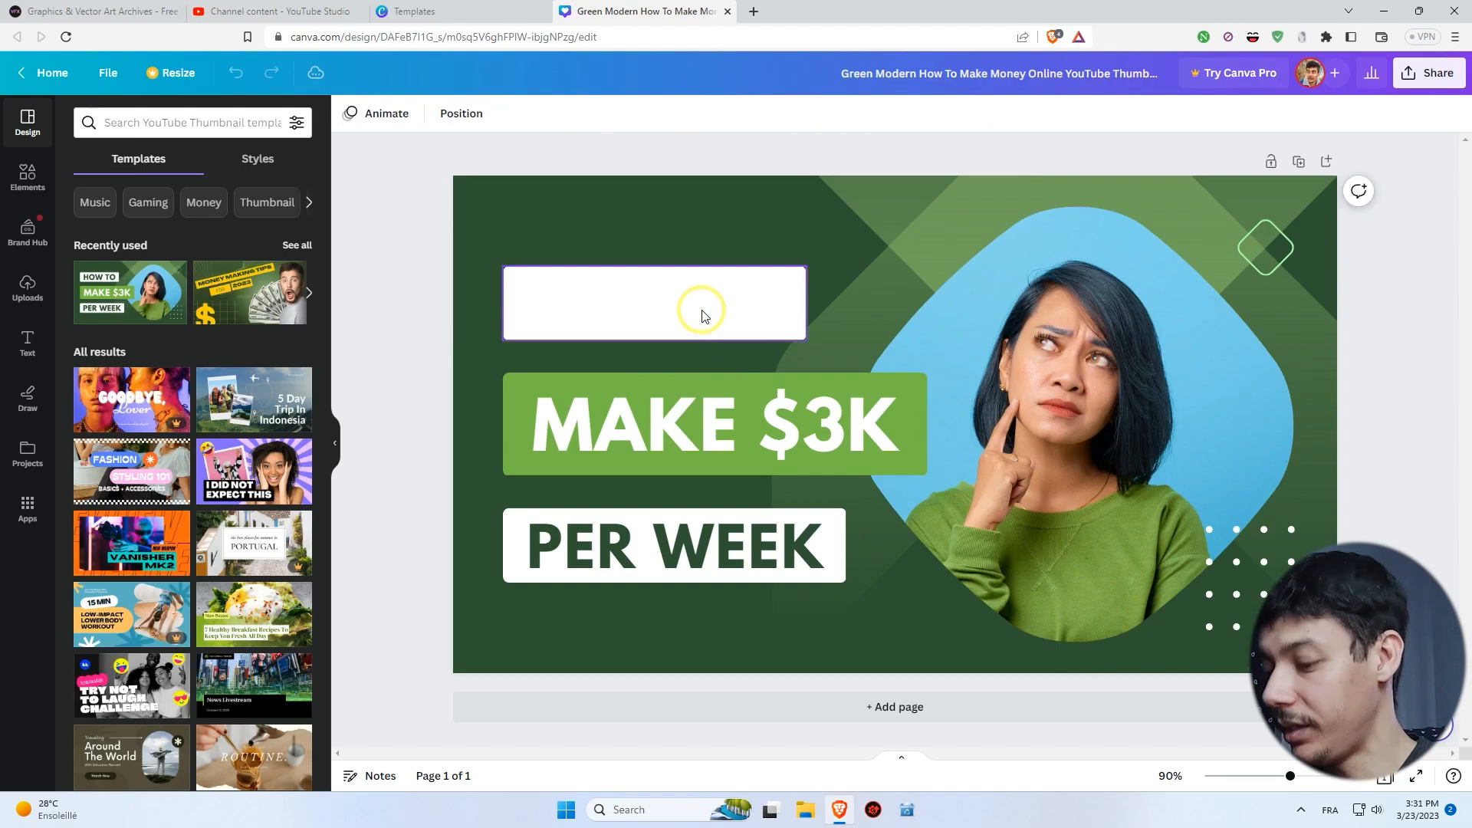
left_click(703, 314)
key("Delete")
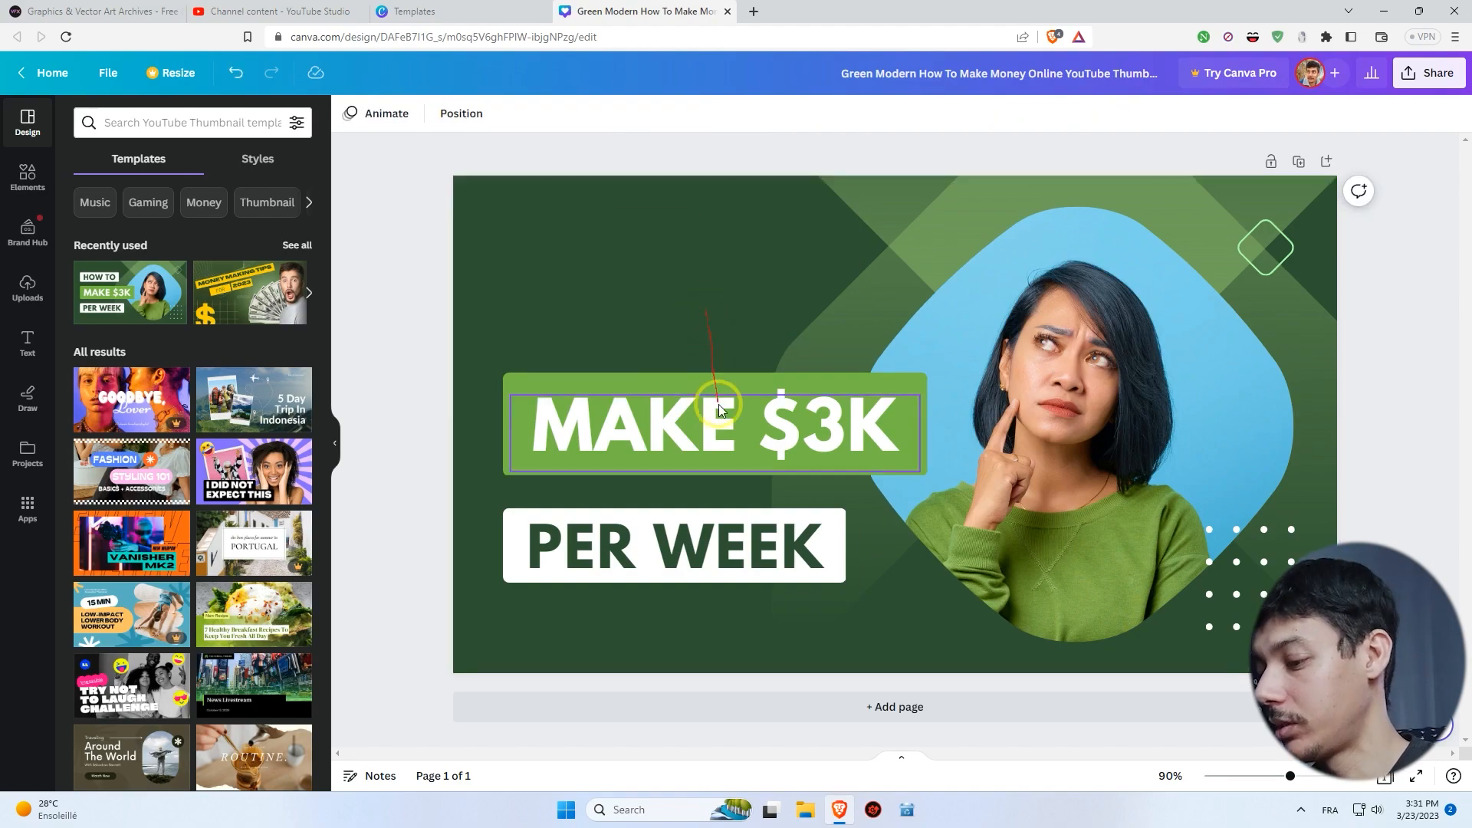
Delete the "MAKE $3K" text and its green background box from the thumbnail.
left_click(721, 408)
double_click(710, 422)
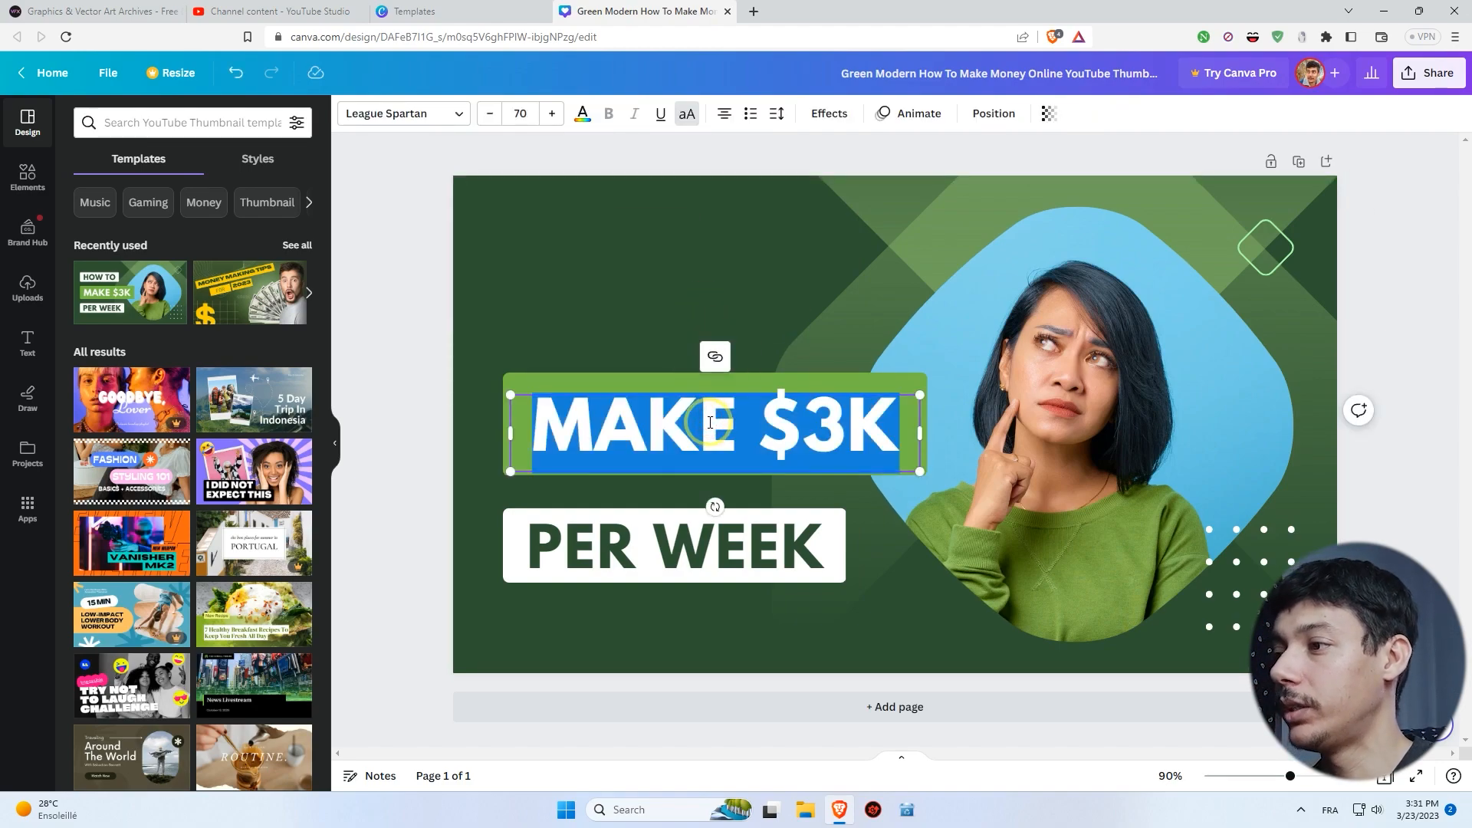
key("Escape")
key("Delete")
left_click(830, 430)
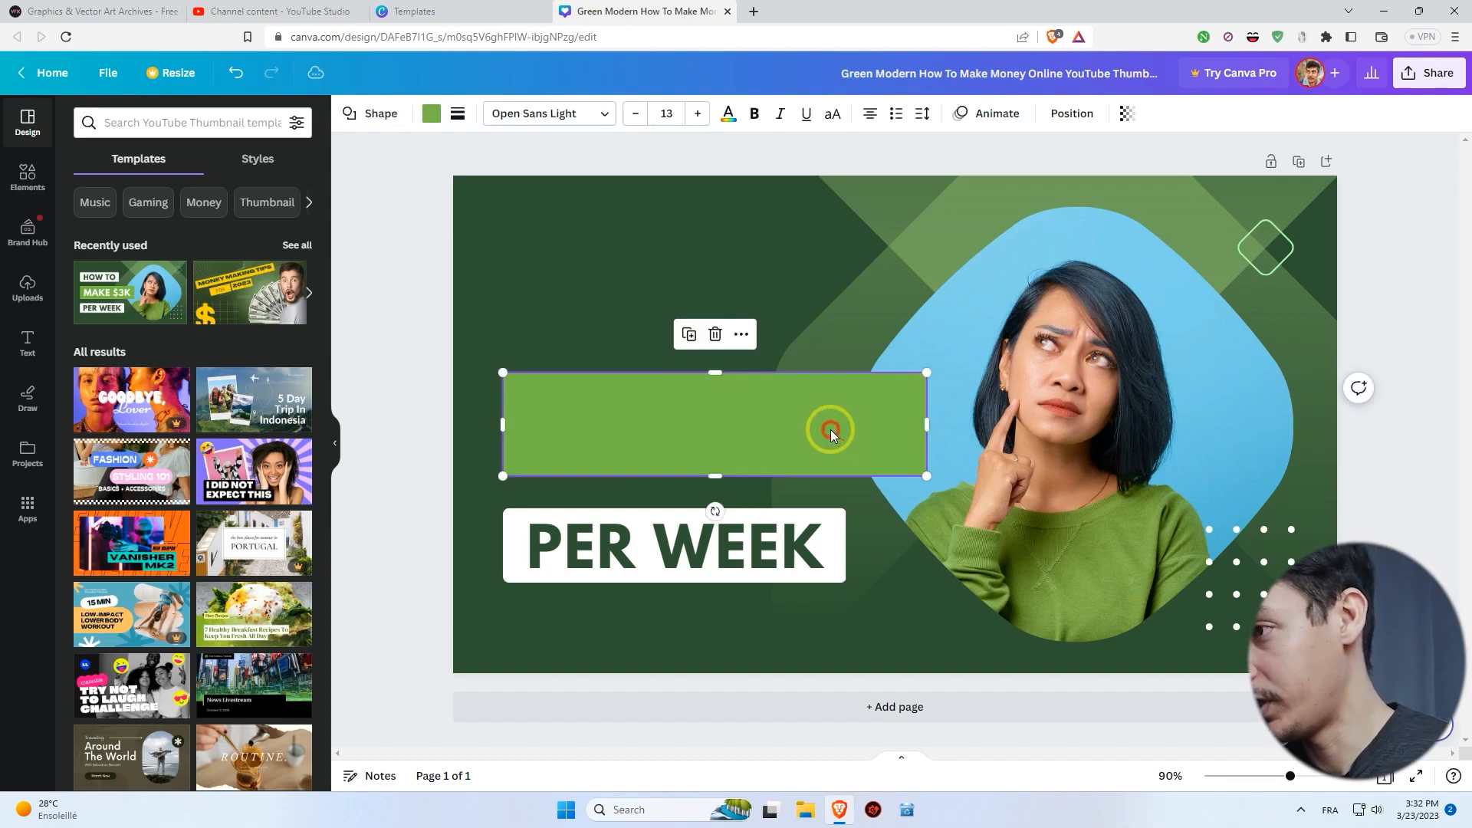
key("Delete")
Delete the "PER WEEK" text and its white background box from the thumbnail.
left_click(783, 545)
key("Delete")
left_click(769, 549)
key("Delete")
Try to add the premium "RODEO" font combination to the thumbnail and dismiss the Canva Pro offer.
left_click(28, 343)
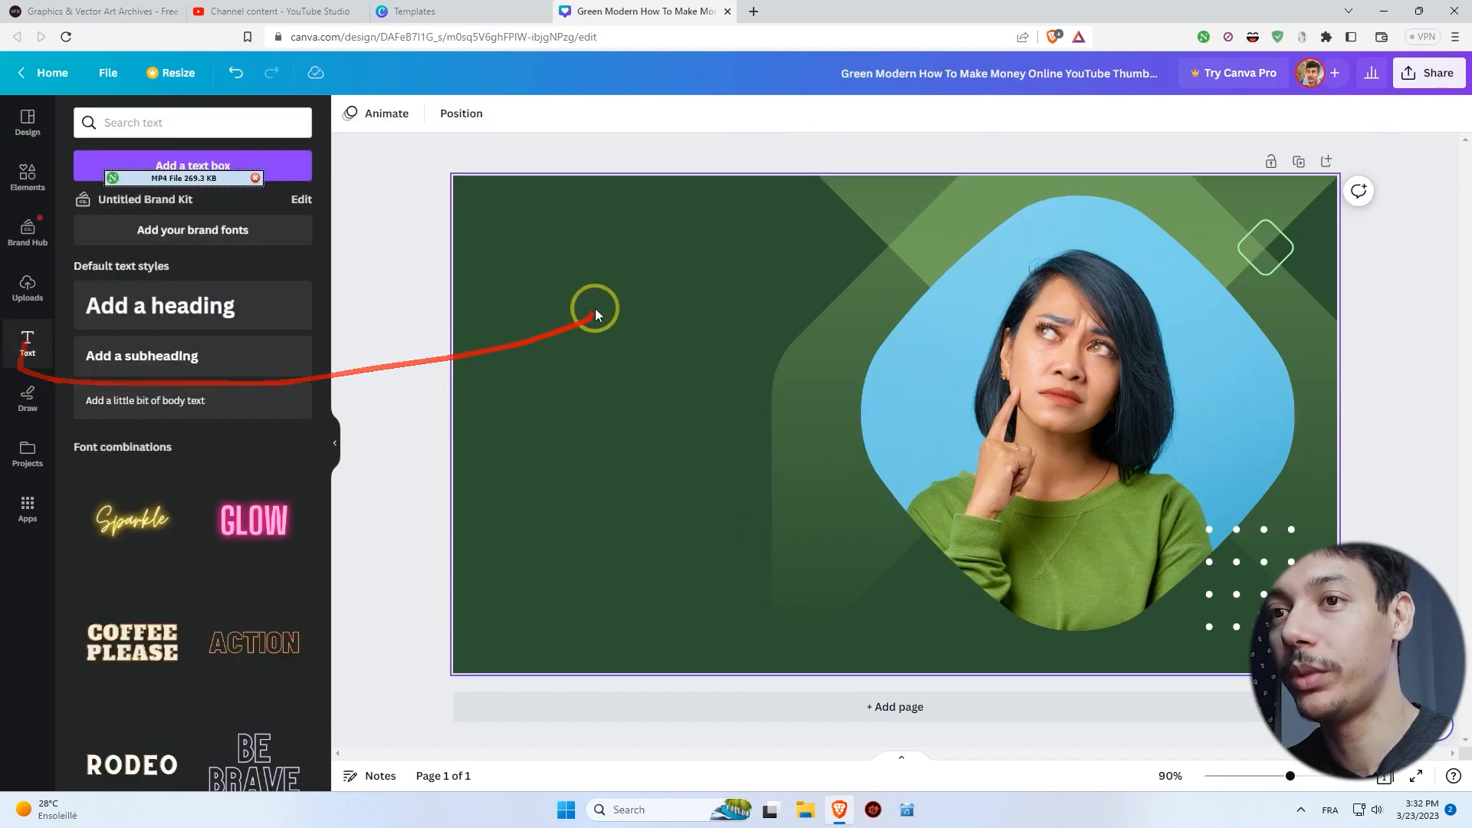
scroll(239, 305, "down", 2)
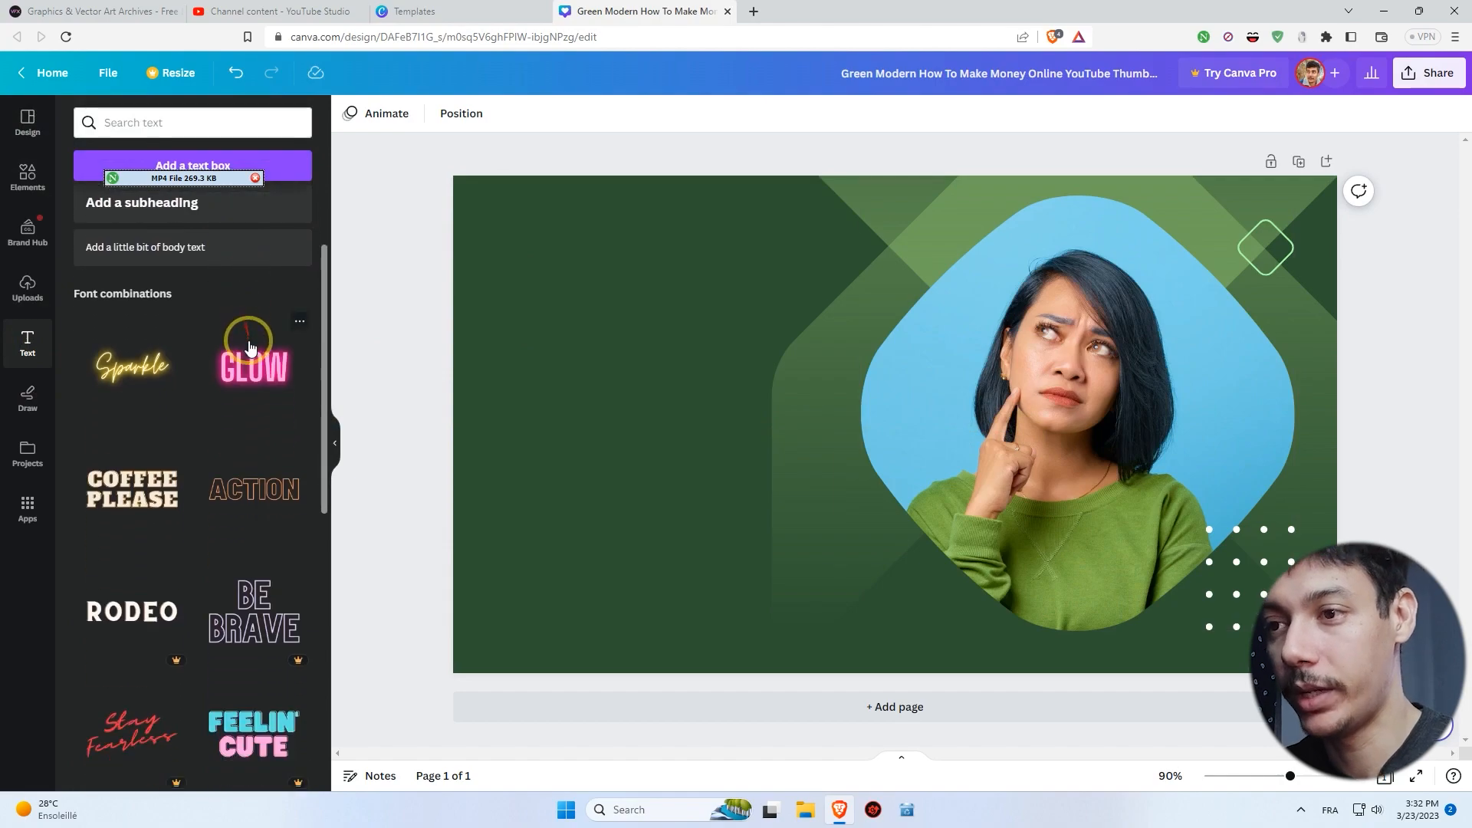
scroll(238, 365, "down", 2)
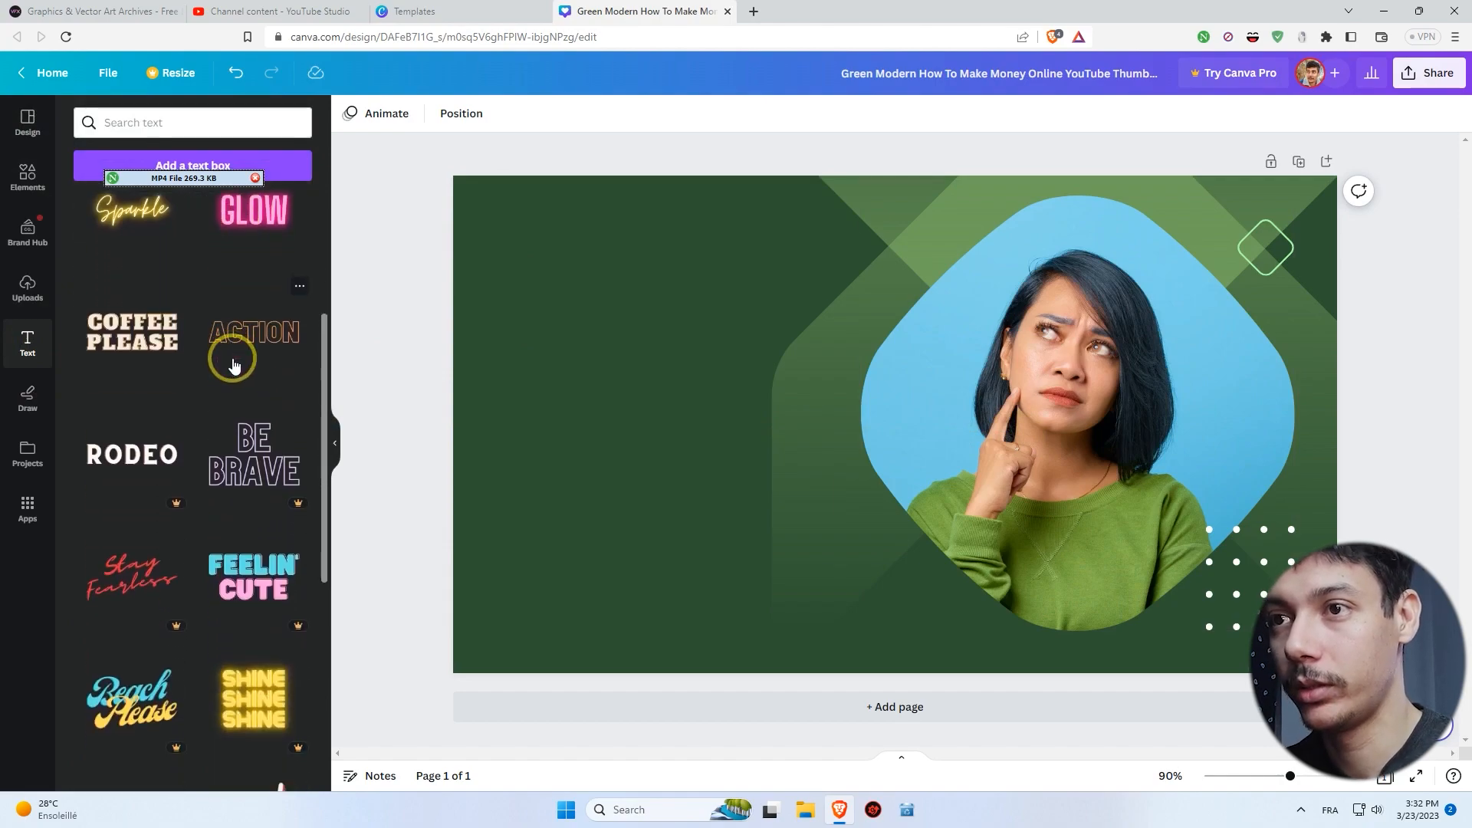
scroll(232, 361, "down", 1)
left_click(135, 379)
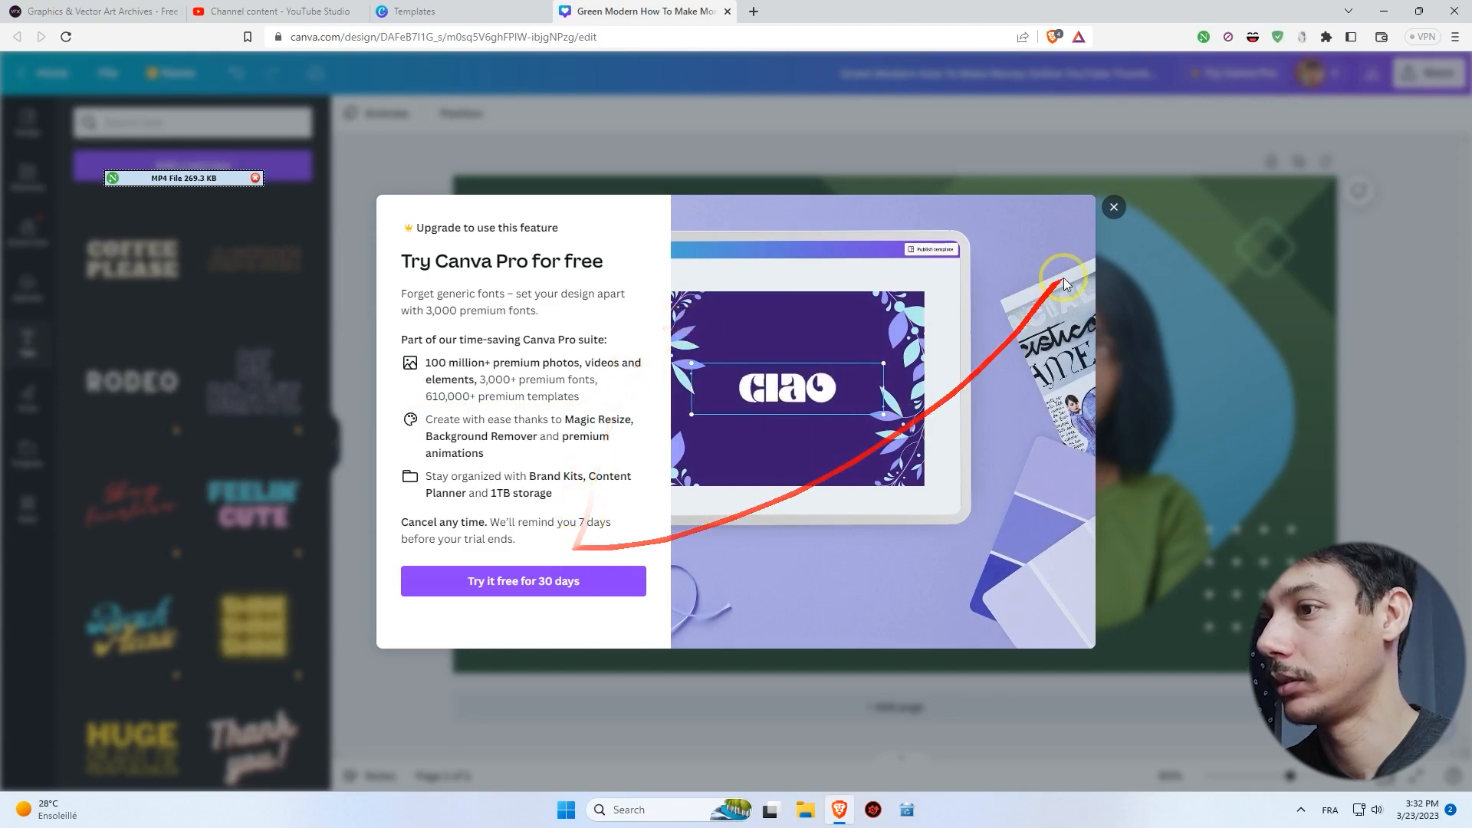
left_click(1113, 207)
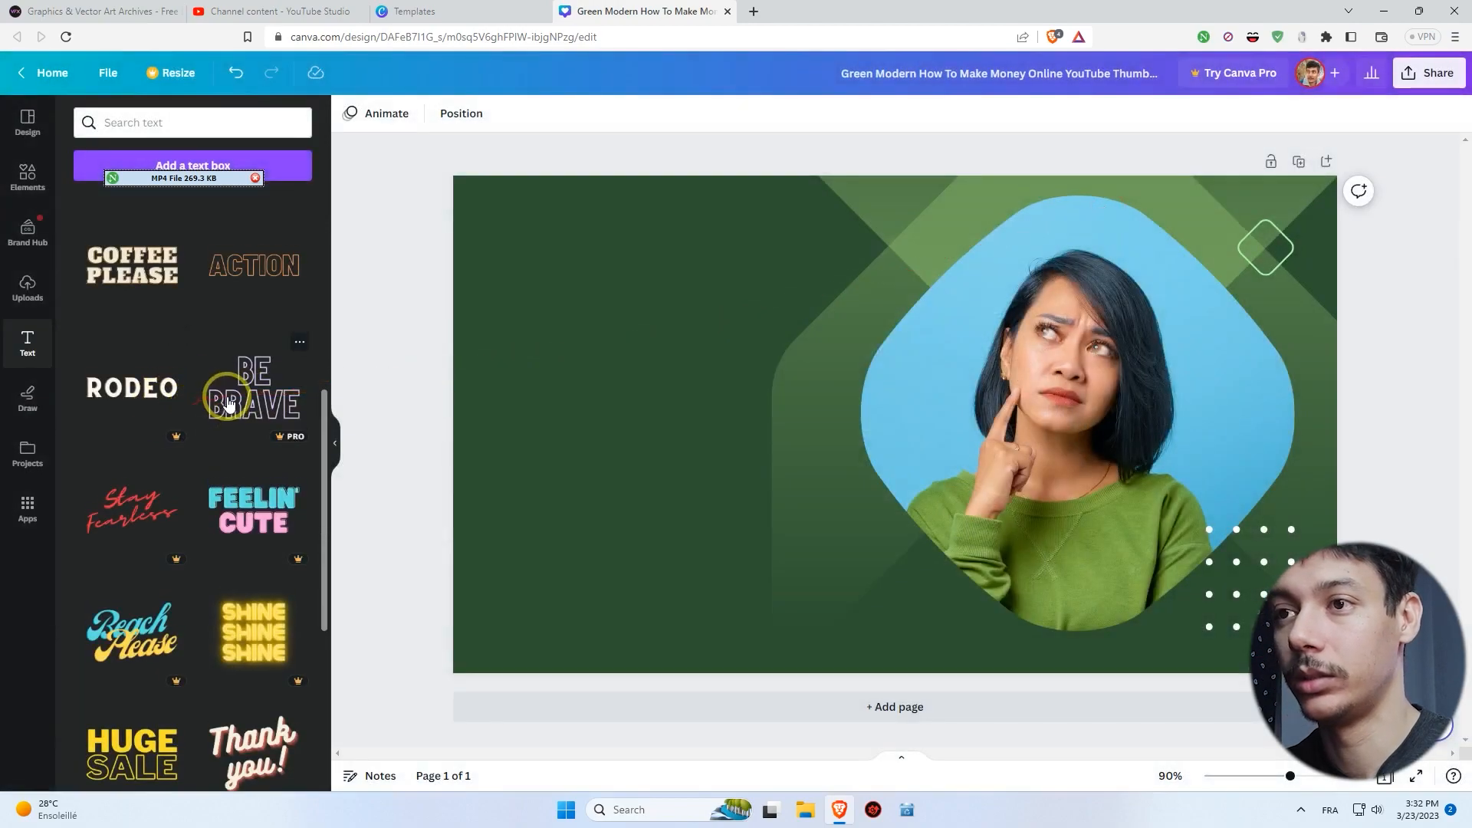
Browse the font combinations and add the blue and red "FREE DELIVERY" one to the thumbnail.
scroll(195, 406, "up", 1)
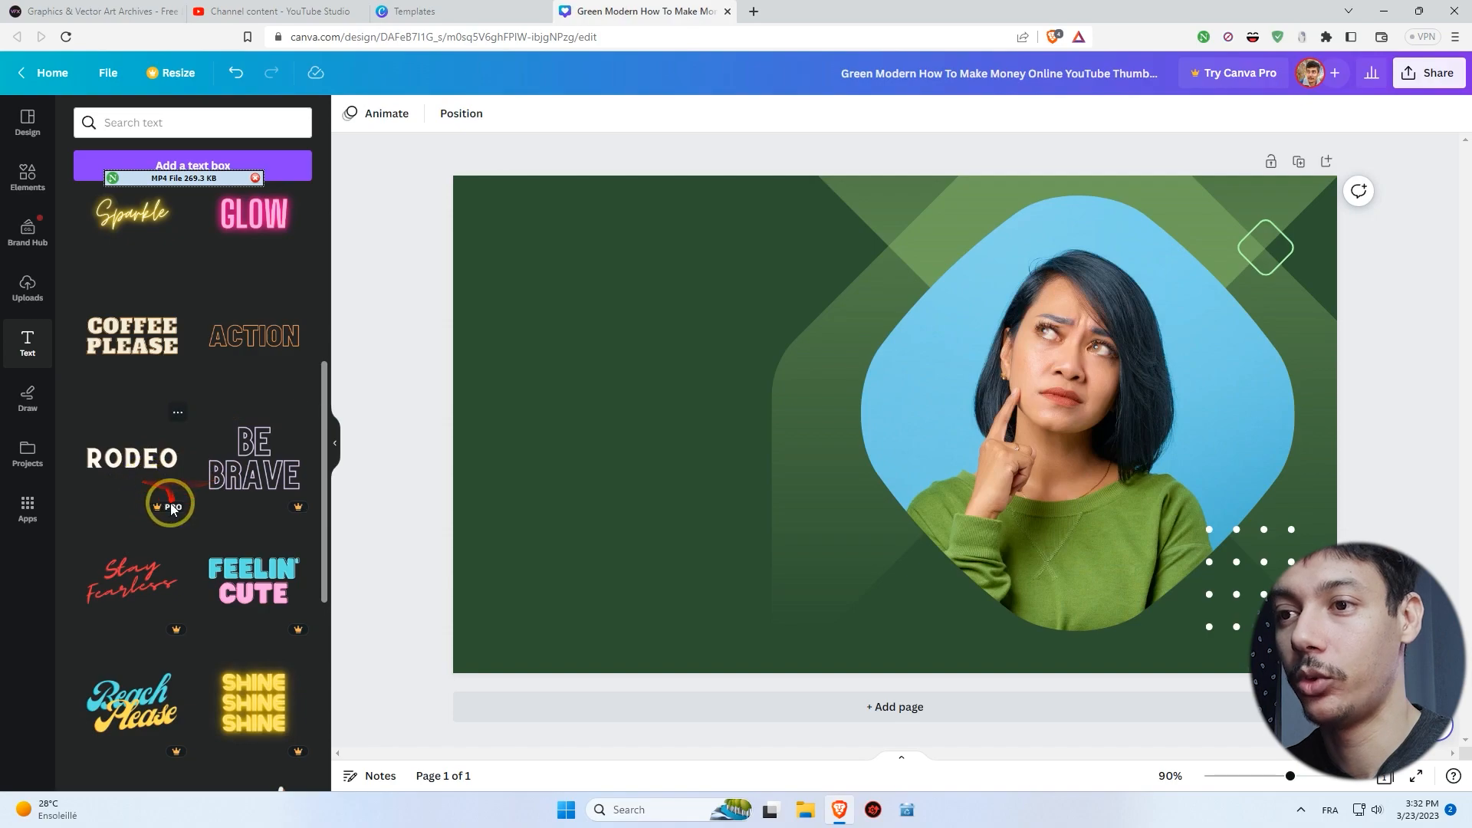
scroll(259, 429, "up", 3)
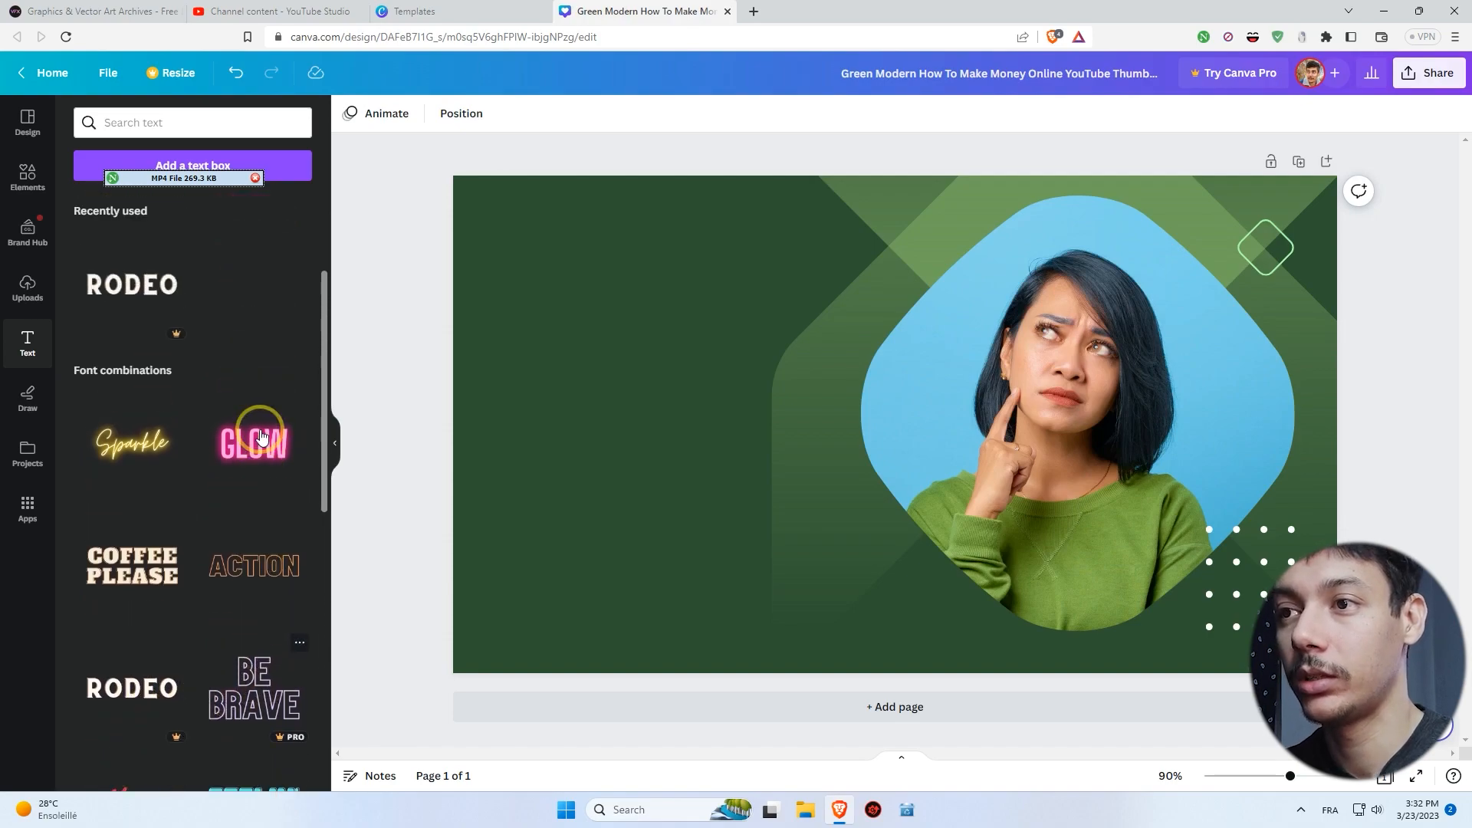
scroll(260, 435, "down", 4)
scroll(259, 429, "down", 4)
scroll(260, 429, "up", 2)
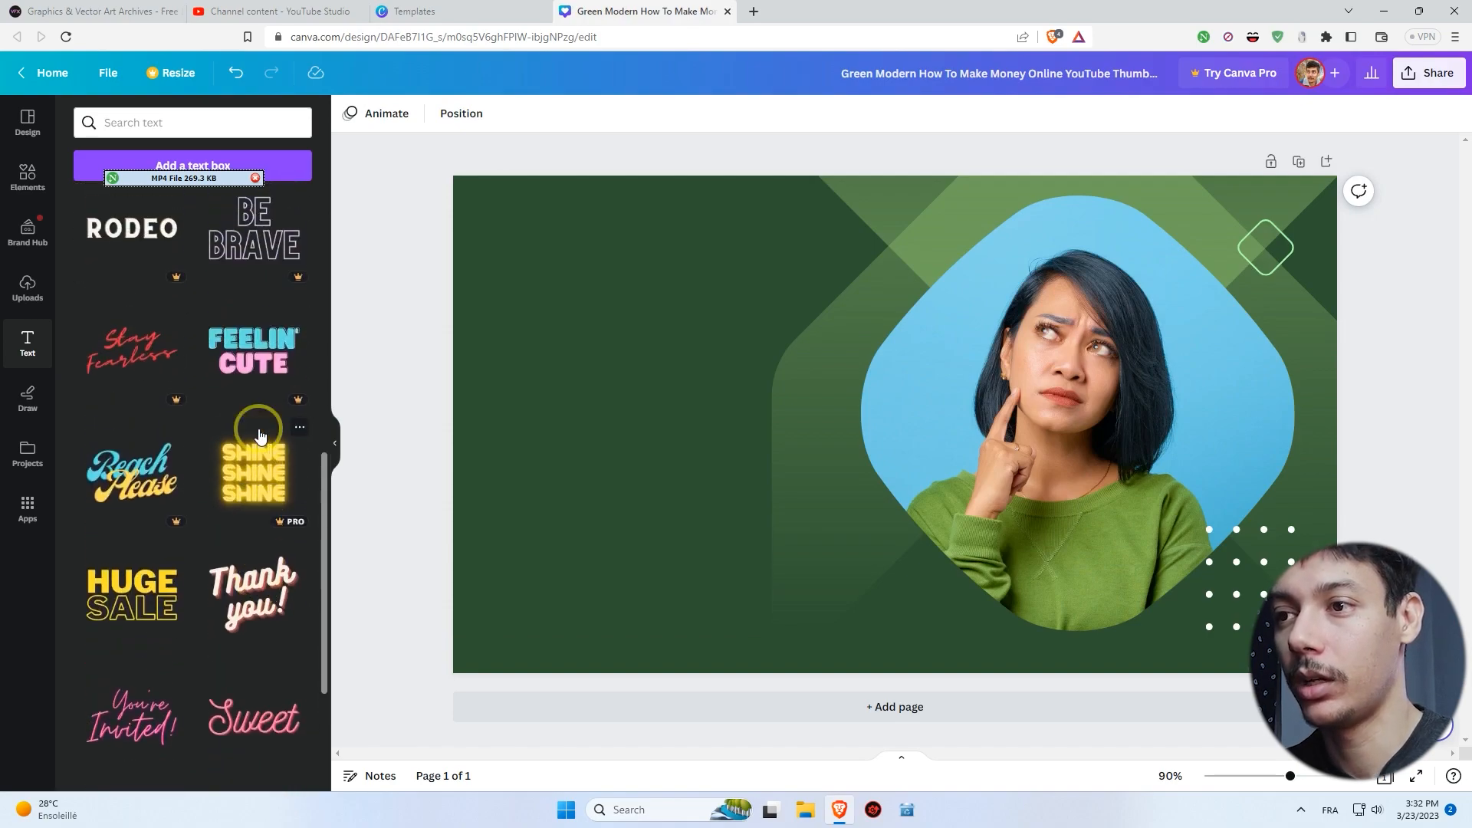
scroll(172, 398, "down", 3)
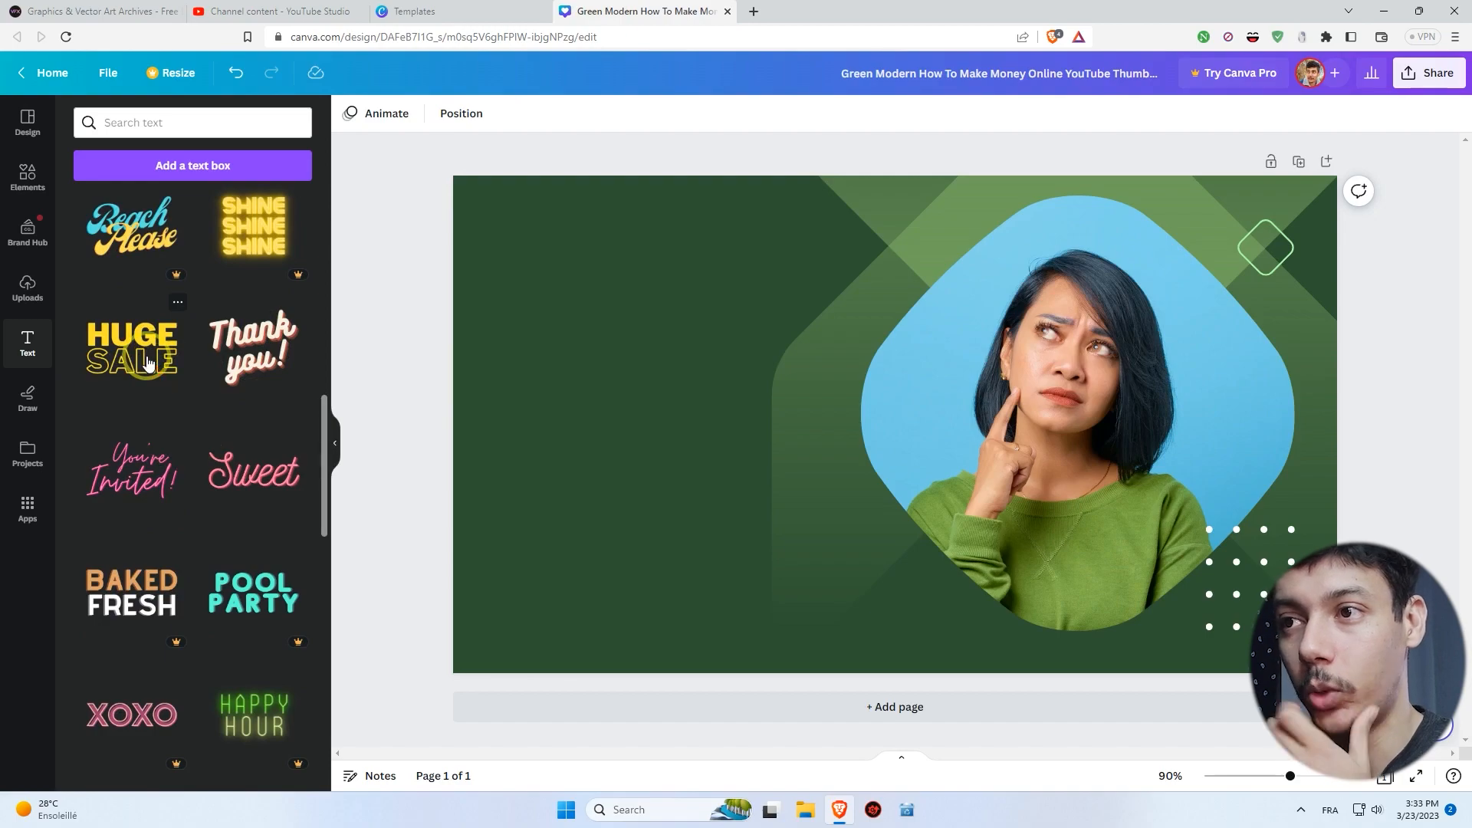
scroll(230, 536, "down", 5)
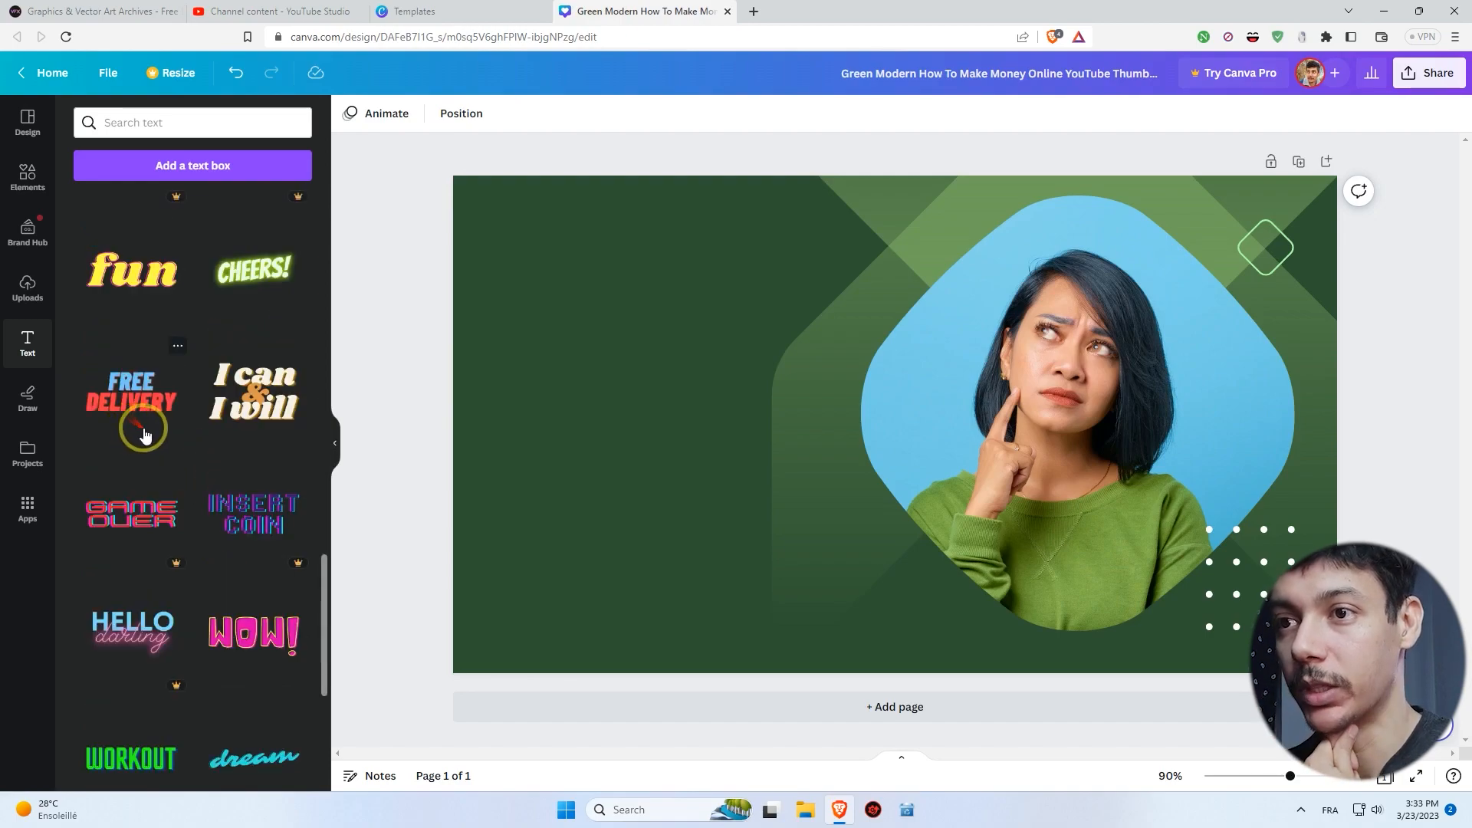
left_click(138, 418)
Shrink the "FREE DELIVERY" text to font size 116, place it in the empty area beside the woman, and open it for editing.
left_click_drag(806, 417, 712, 393)
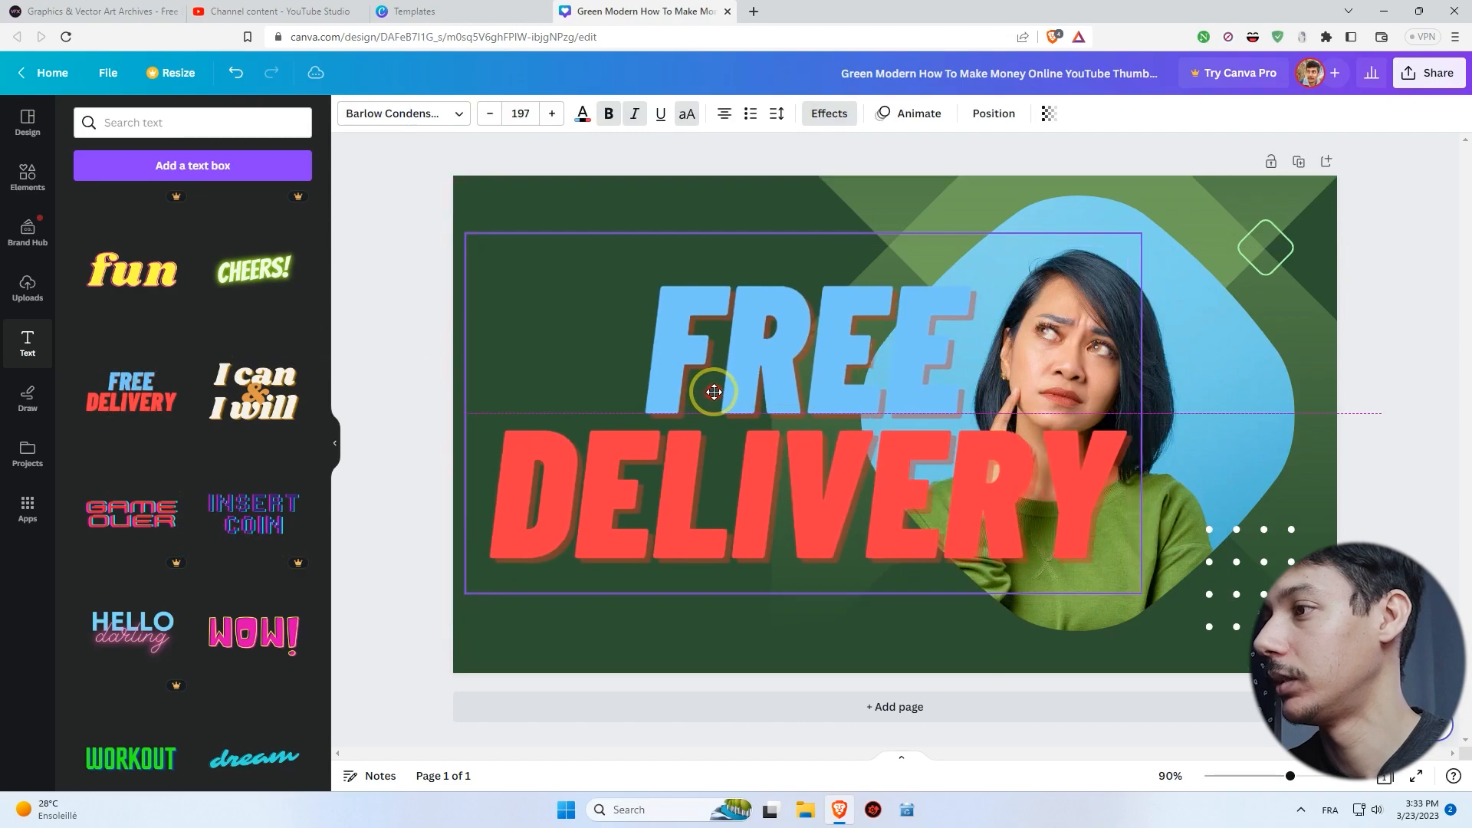
left_click_drag(469, 593, 749, 444)
left_click_drag(945, 377, 535, 340)
double_click(685, 388)
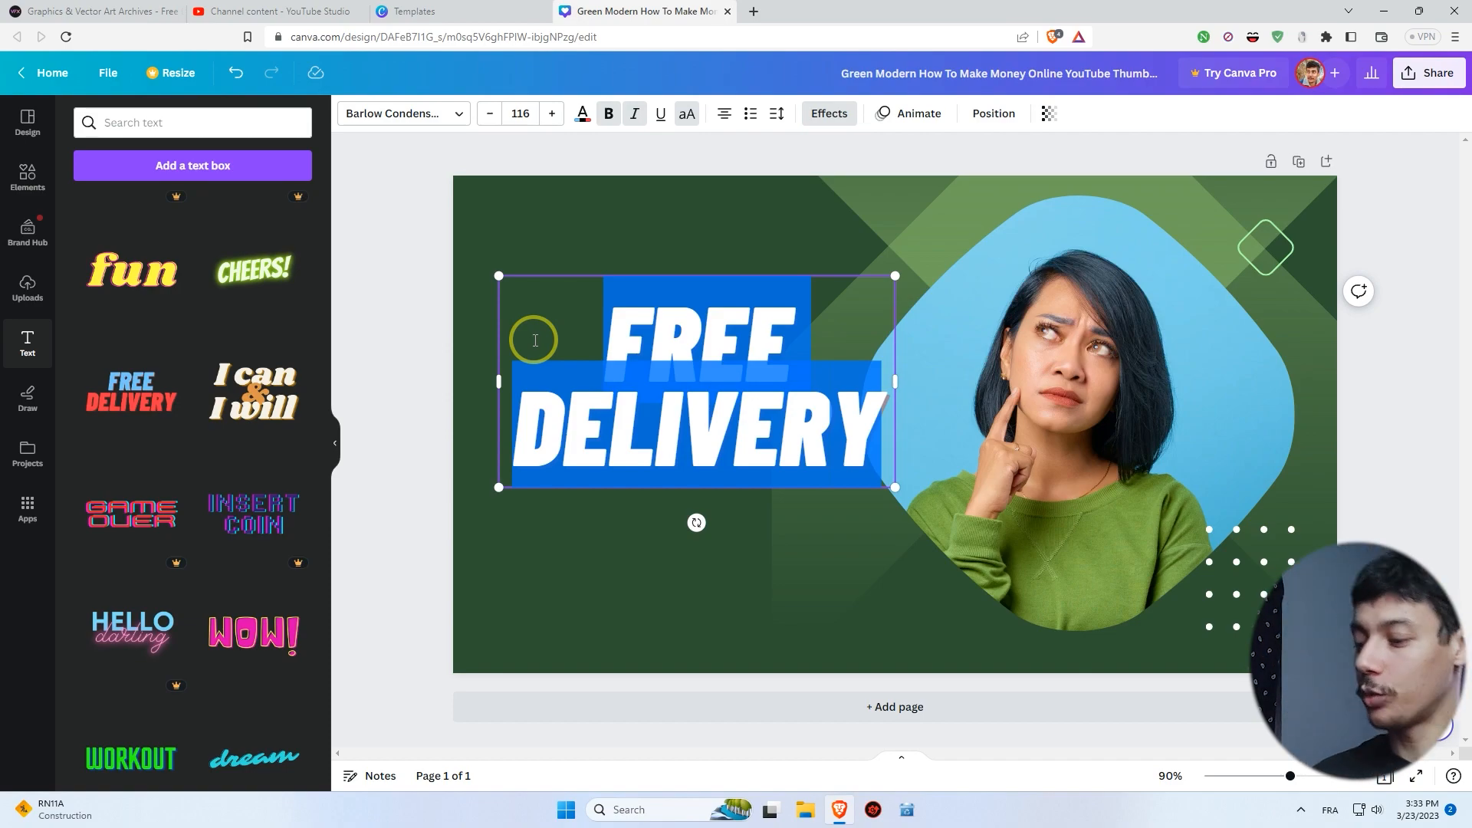
Replace the "FREE DELIVERY" text with "1000$" on the first line and "PASSIVE INCOME" below it.
type("1000")
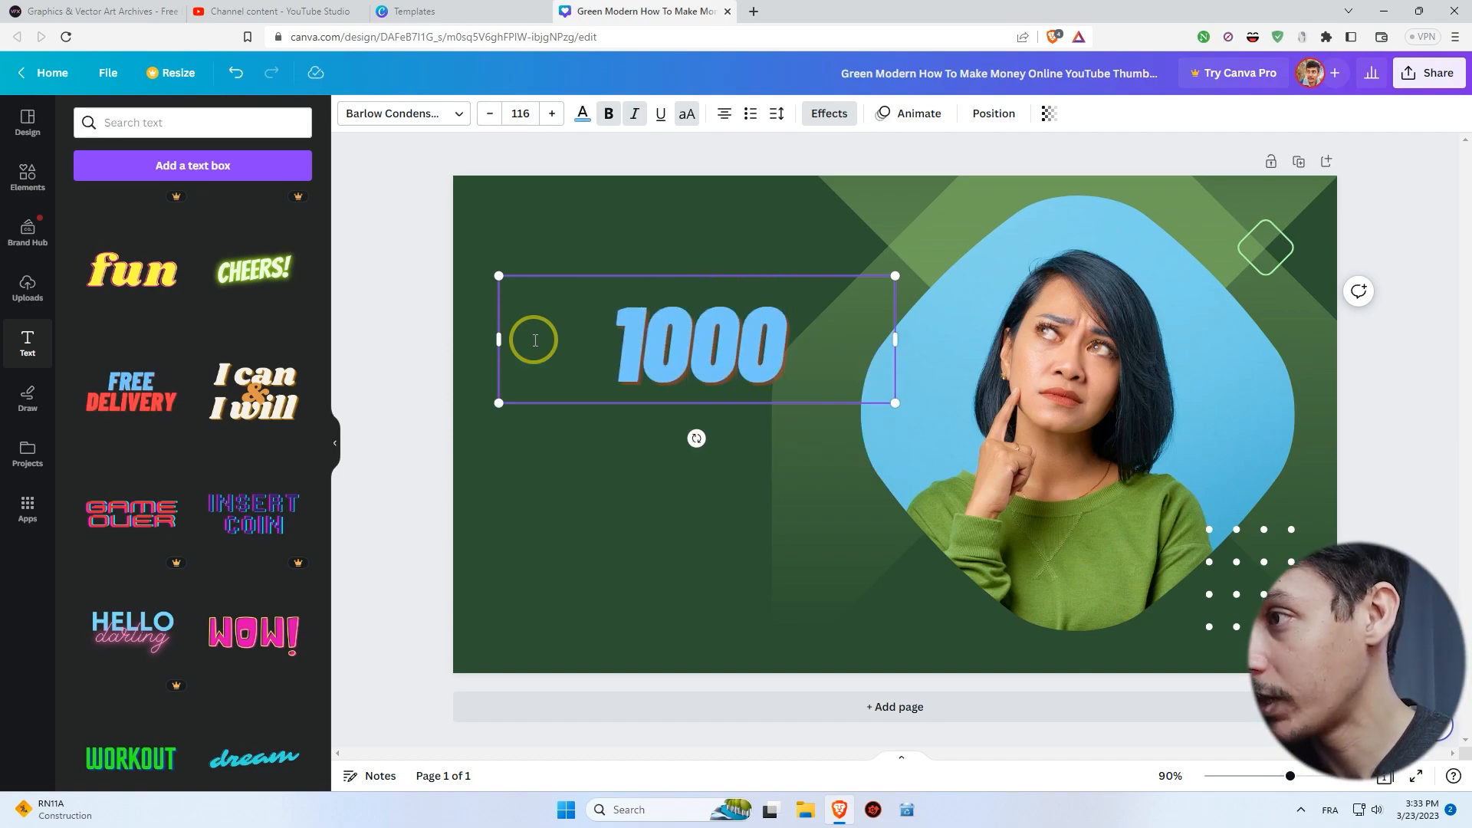
type("$")
key("Return")
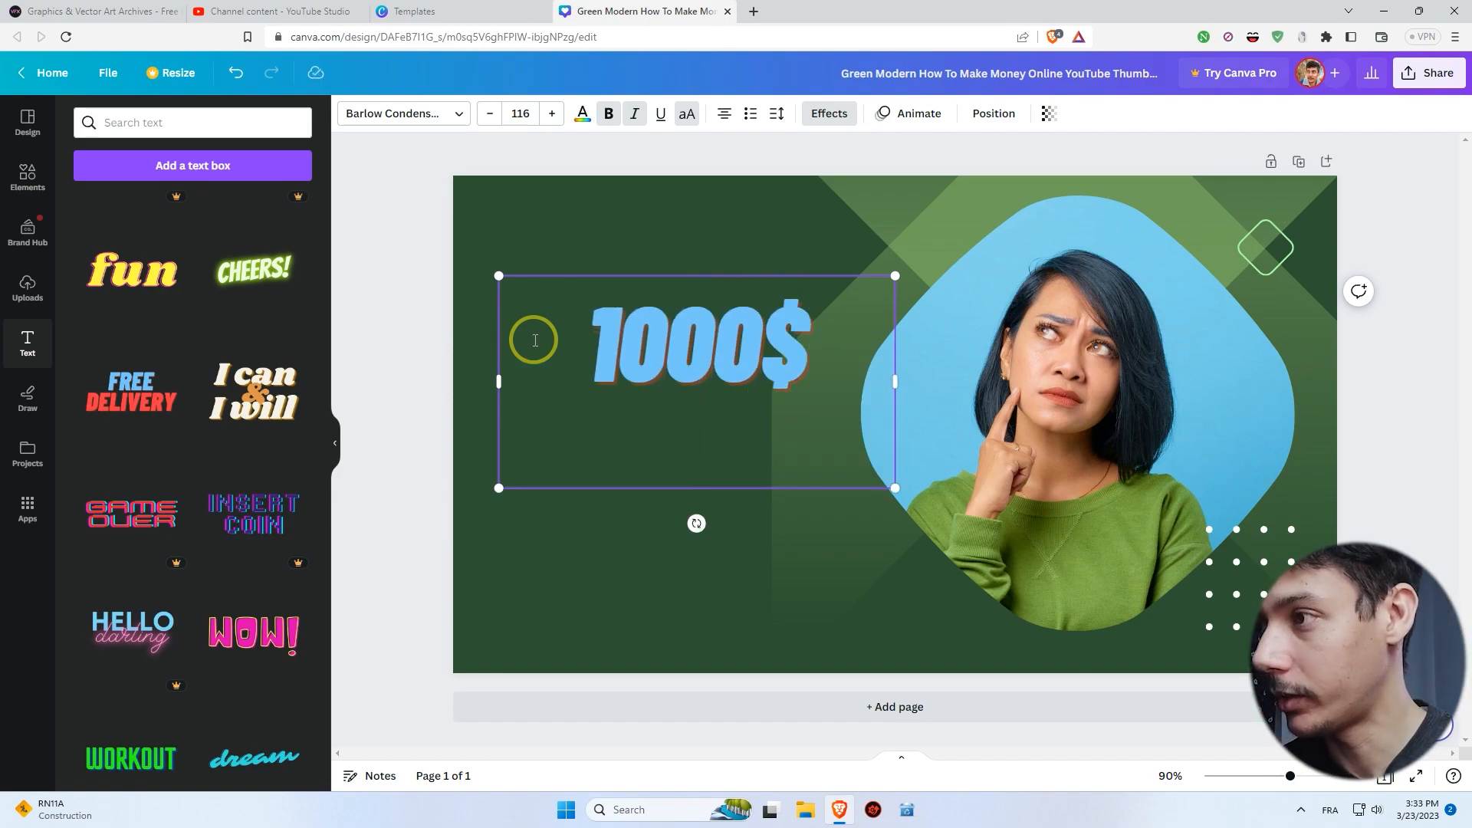
type("PASSIVE")
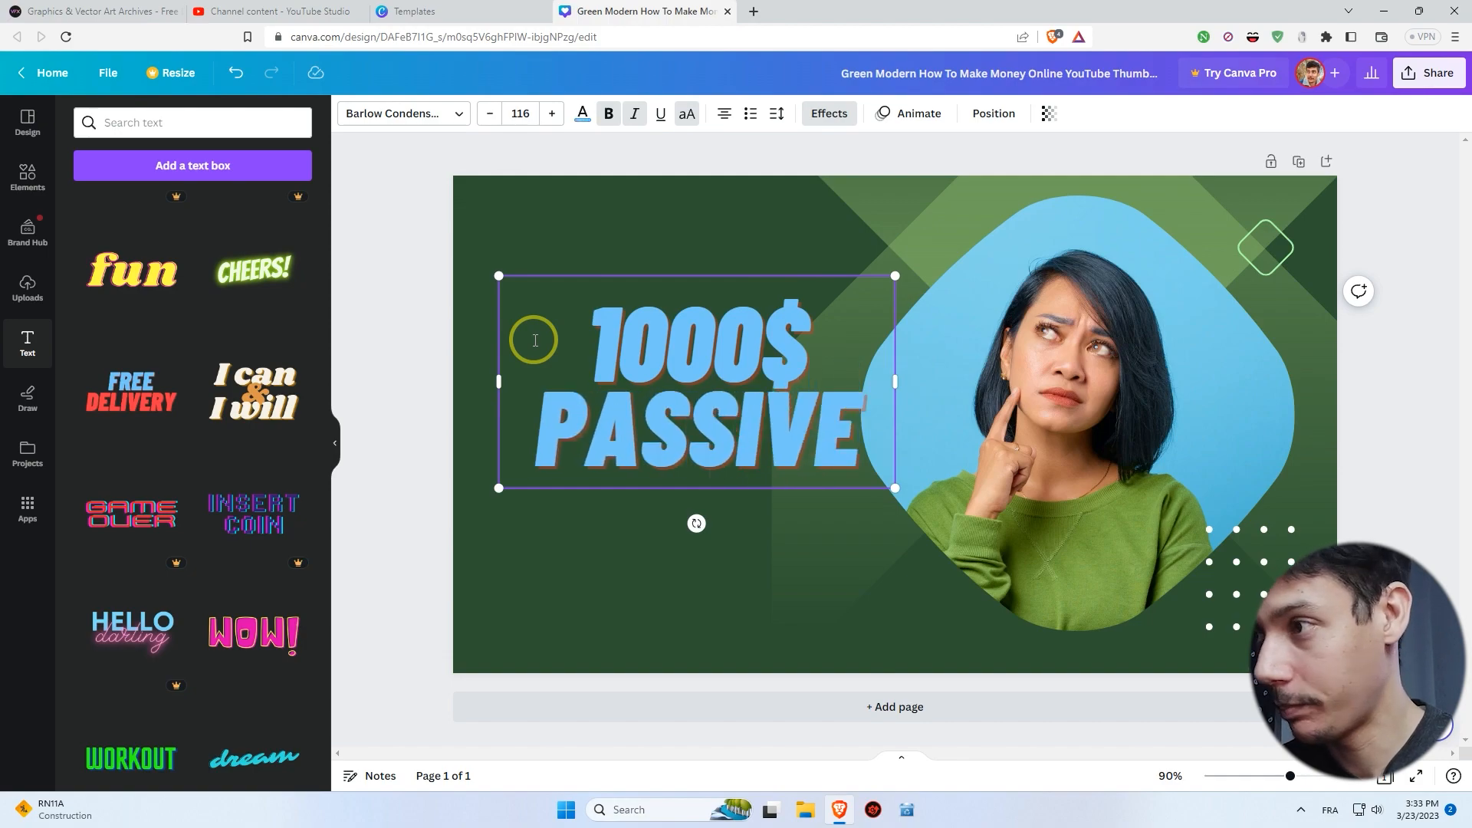
type(" INCO")
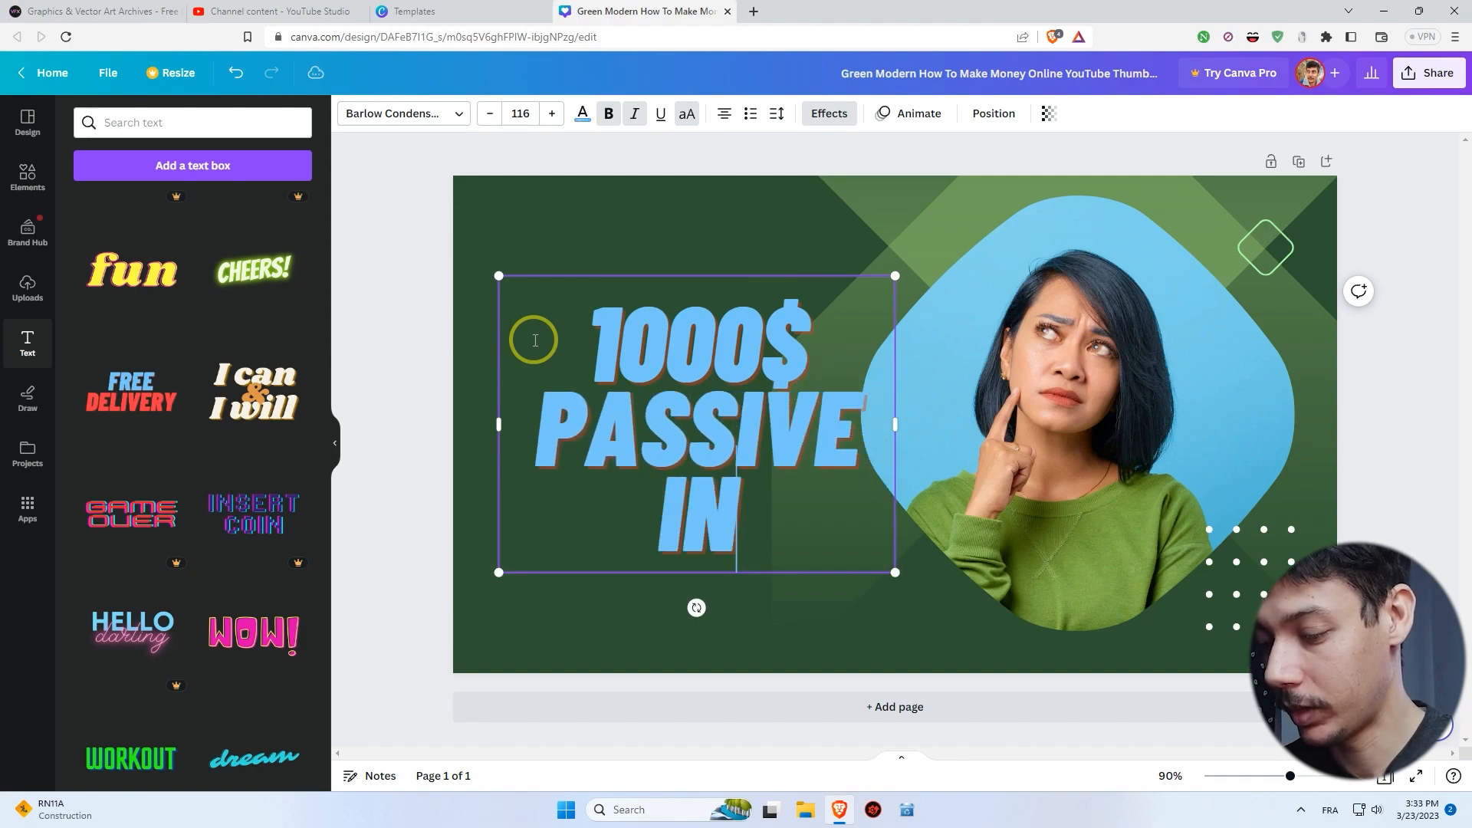
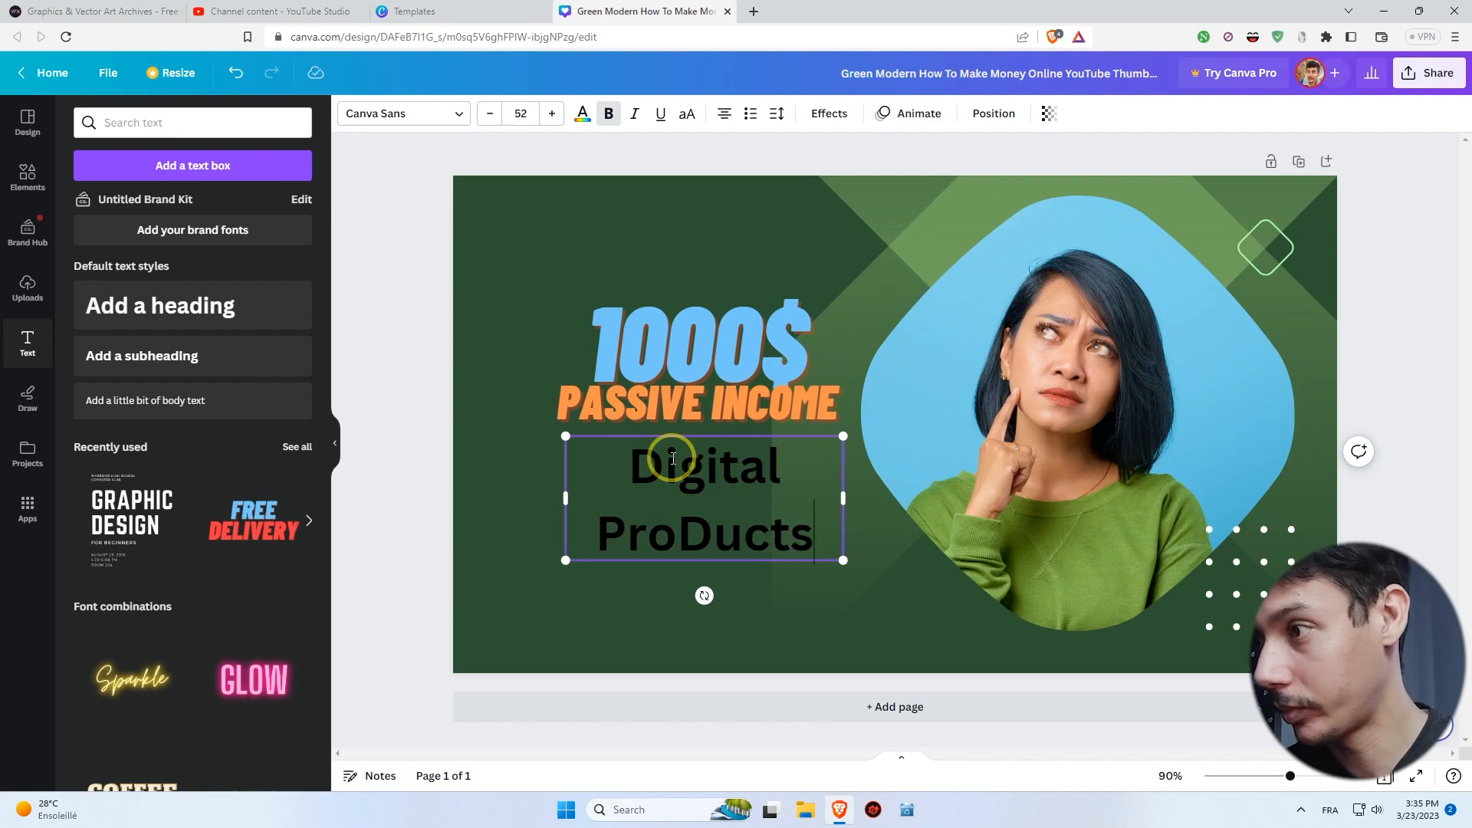
Correct the capital D in "ProDucts" to lowercase and widen the text box so "Digital Products" fits on one line.
left_click_drag(676, 528, 713, 529)
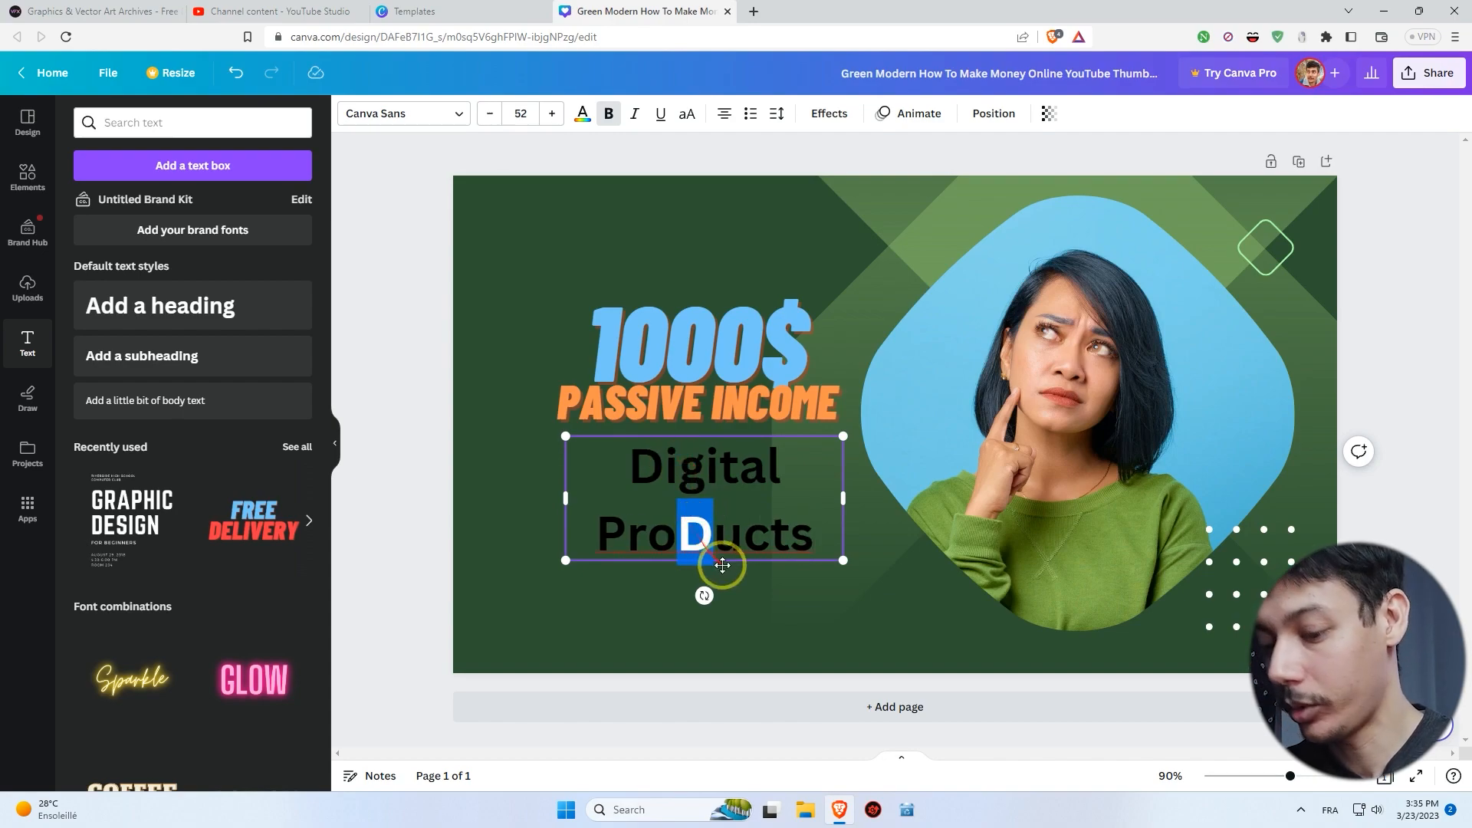
type("f")
key("BackSpace")
type("d")
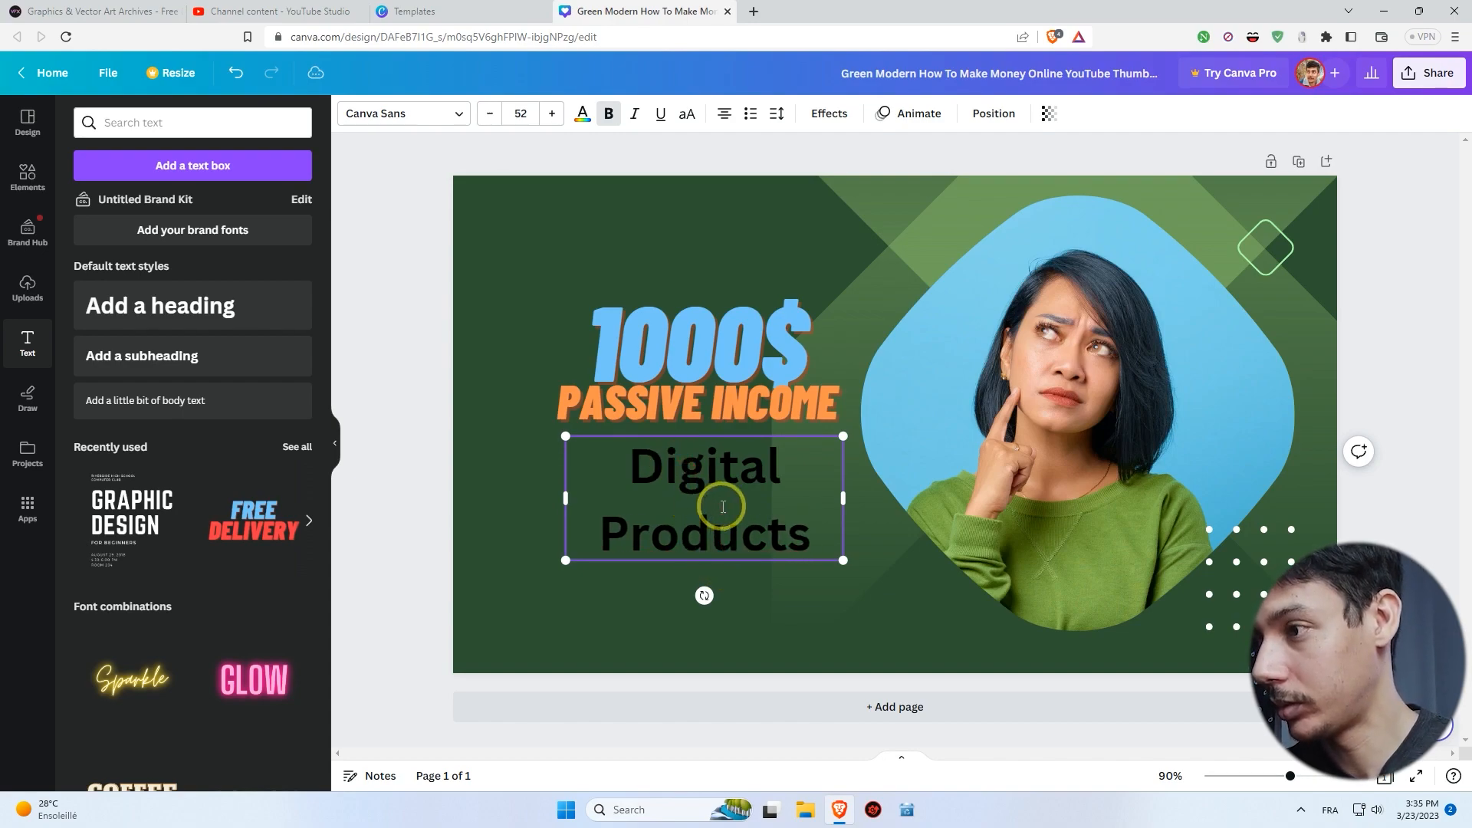
left_click_drag(844, 501, 1003, 494)
Format the "Digital Products" text in white with the Anton font and apply the Glitch effect.
left_click(460, 115)
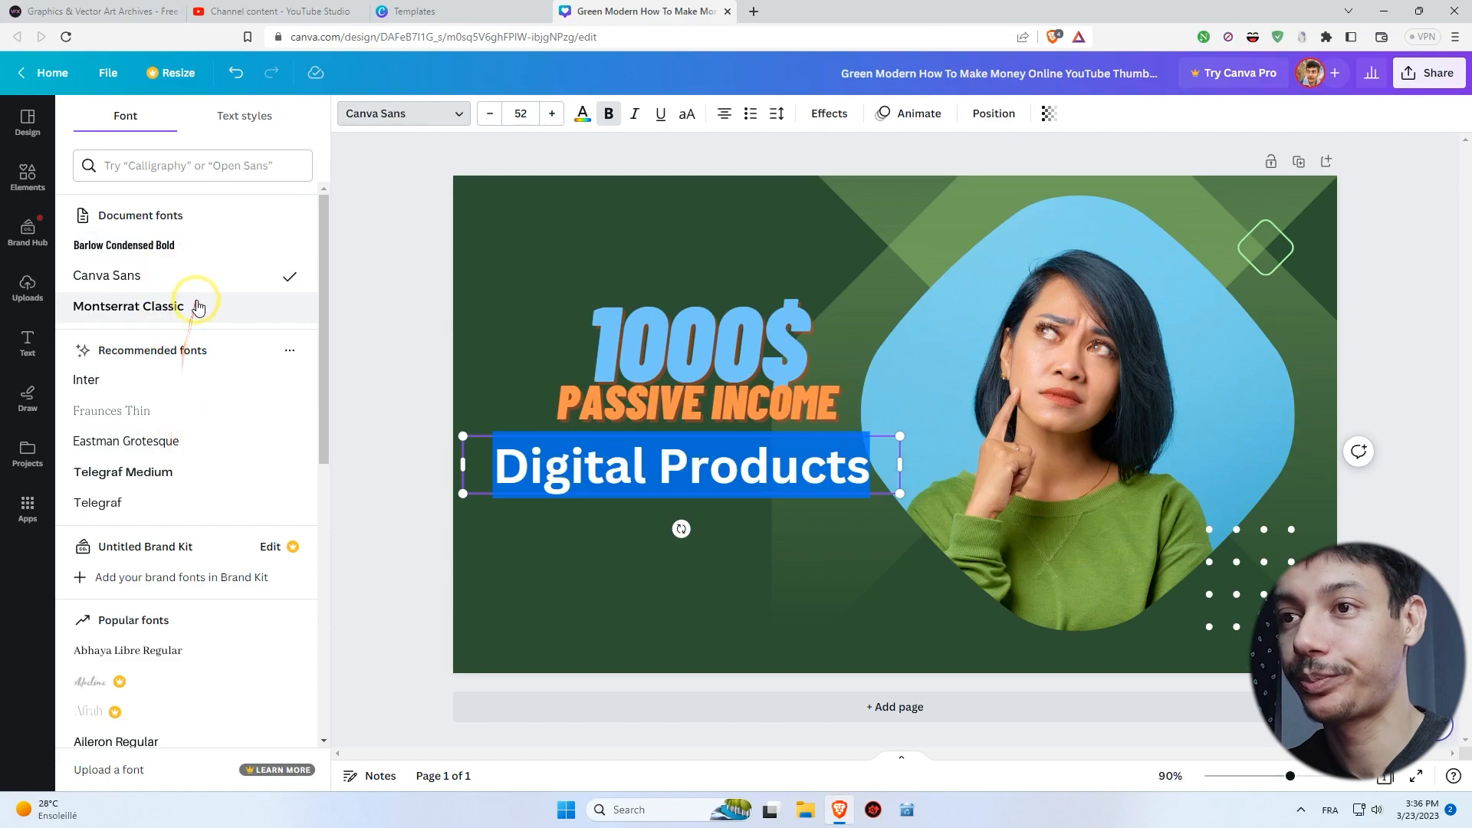
scroll(200, 322, "down", 4)
scroll(198, 437, "down", 3)
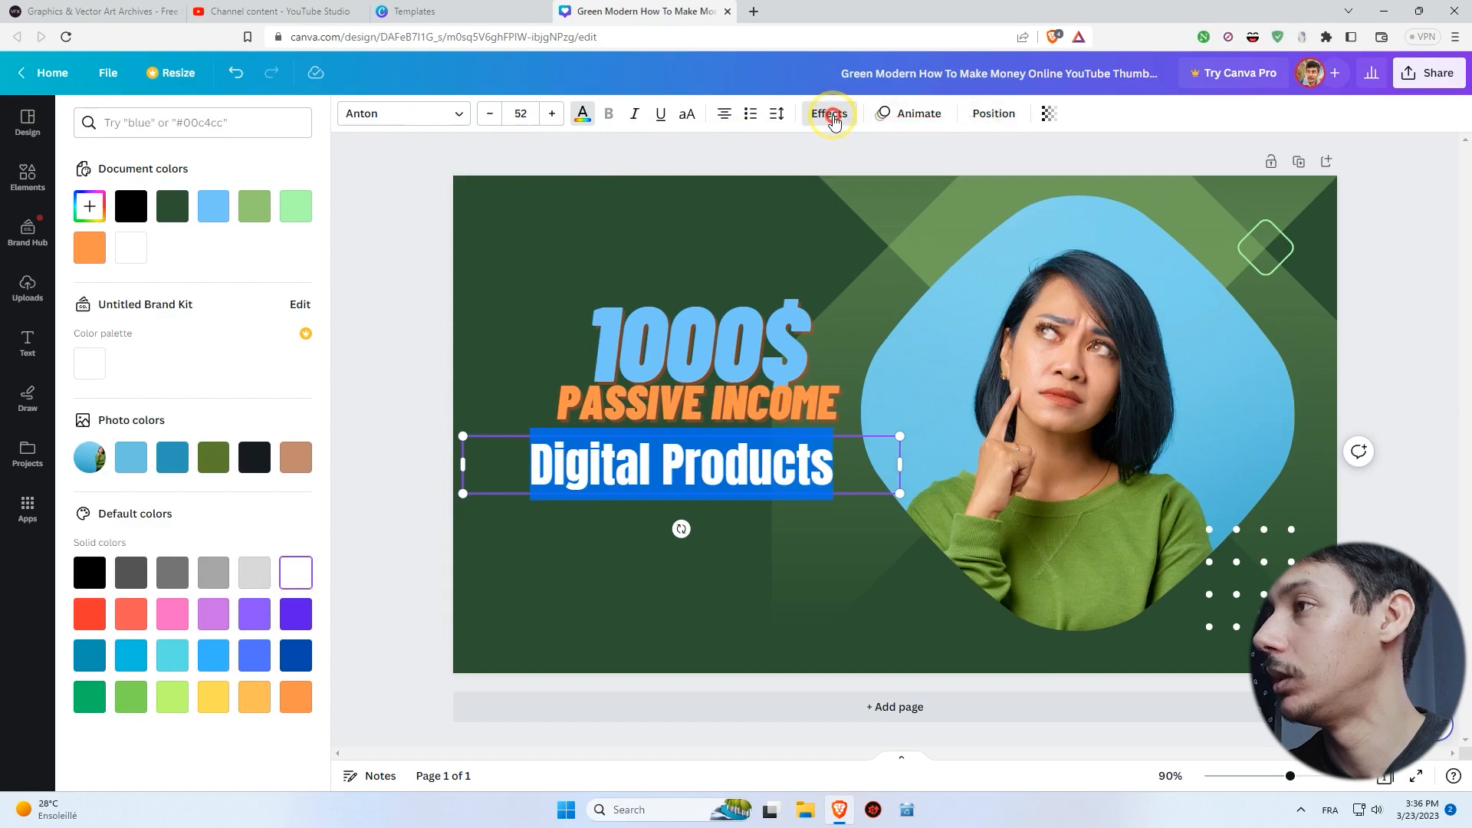
left_click(829, 113)
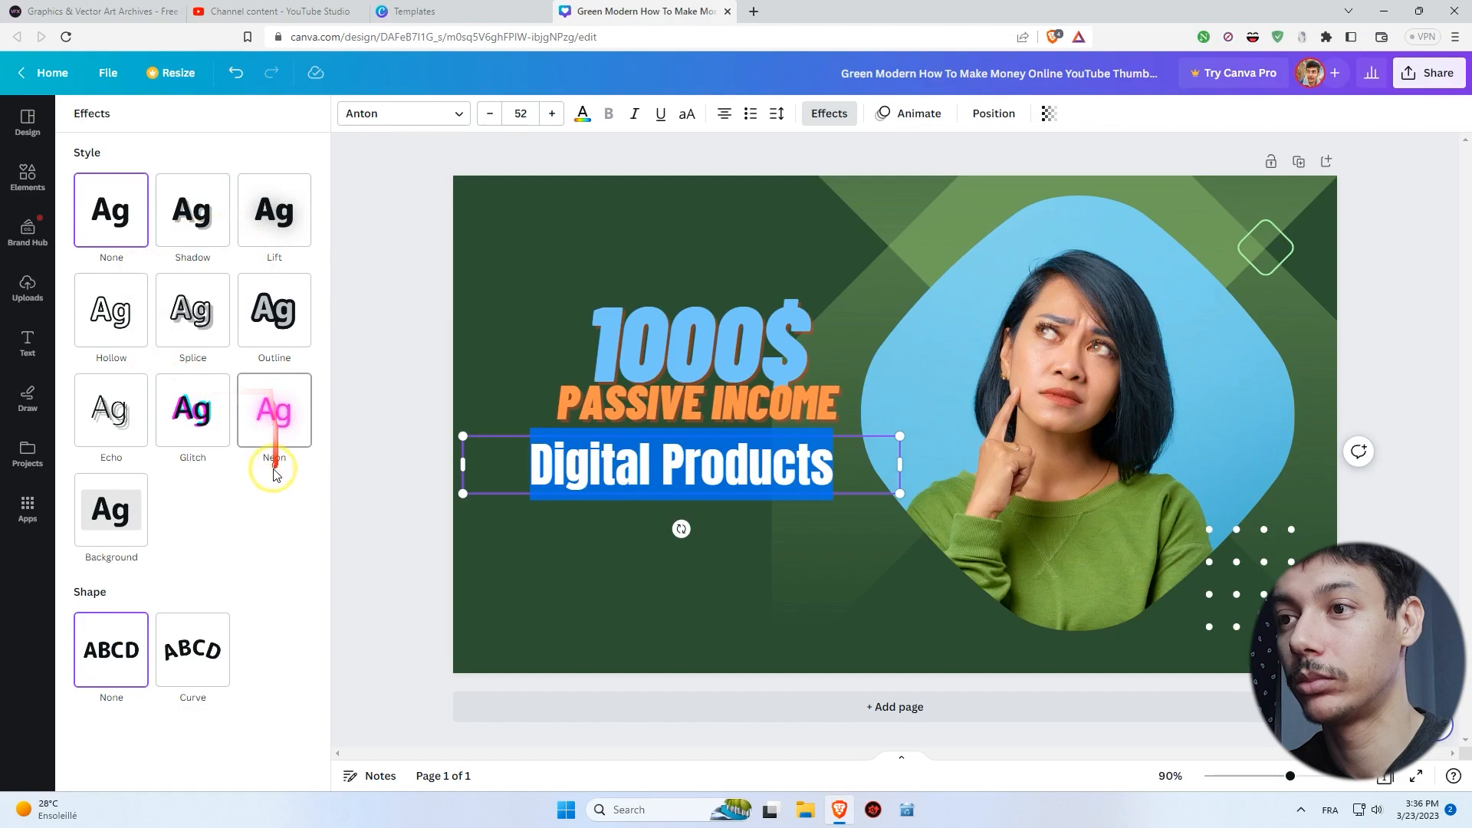
left_click(191, 411)
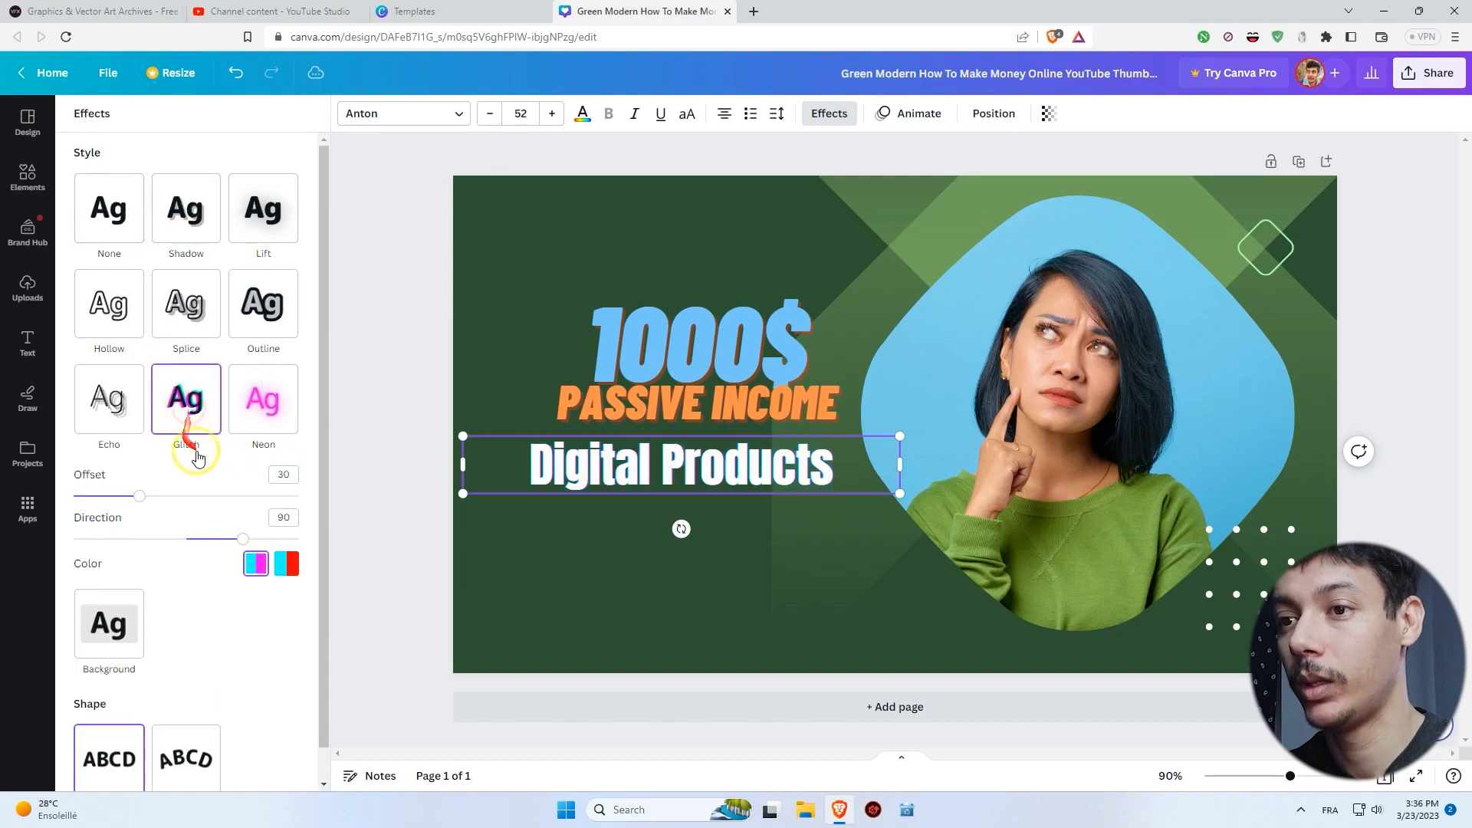
Narrow the "Digital Products" text box to fit its words and enlarge the text to size 75.3 beneath "PASSIVE INCOME".
left_click_drag(653, 466, 672, 469)
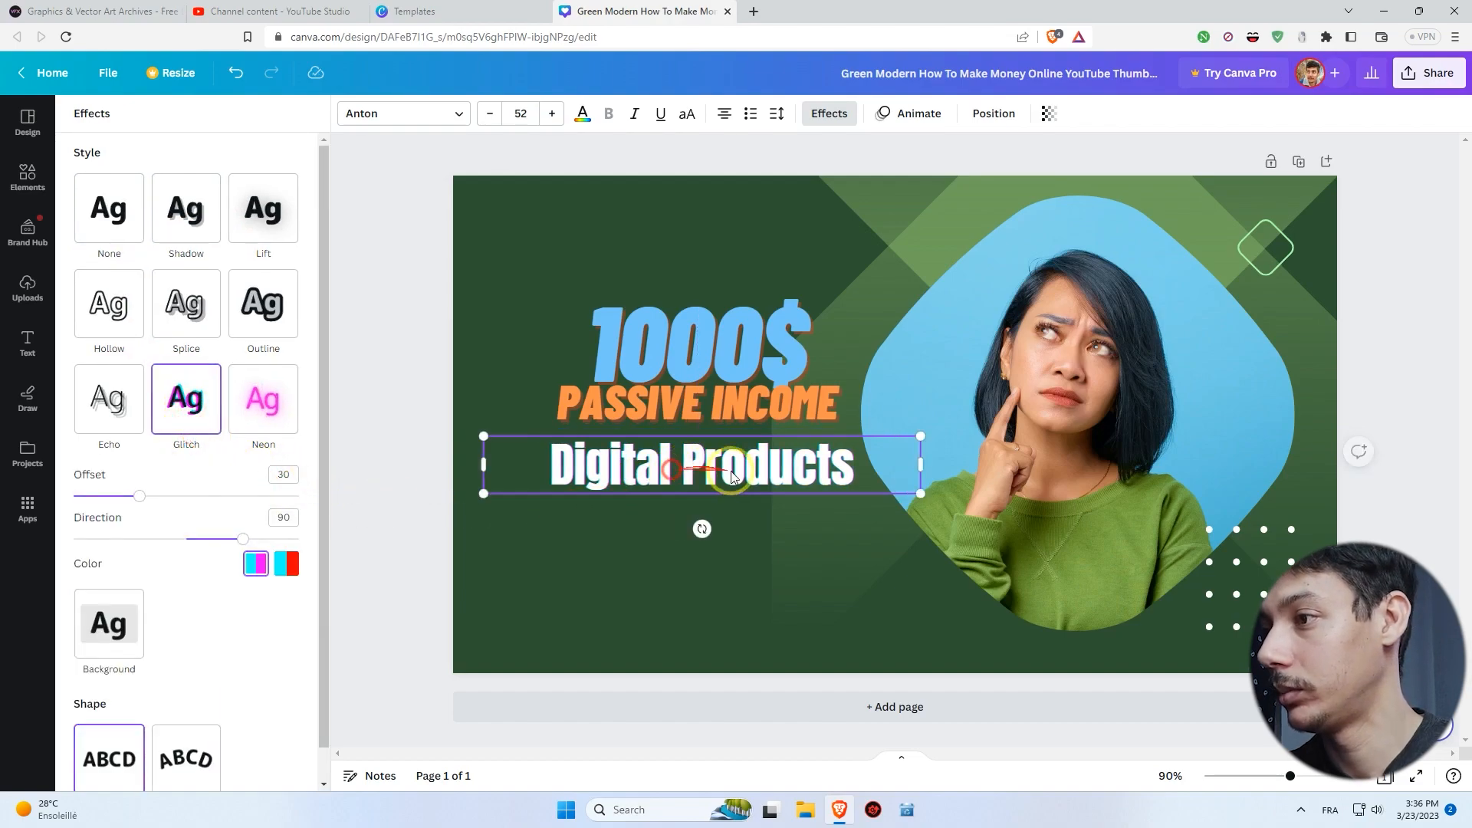
left_click_drag(923, 464, 801, 463)
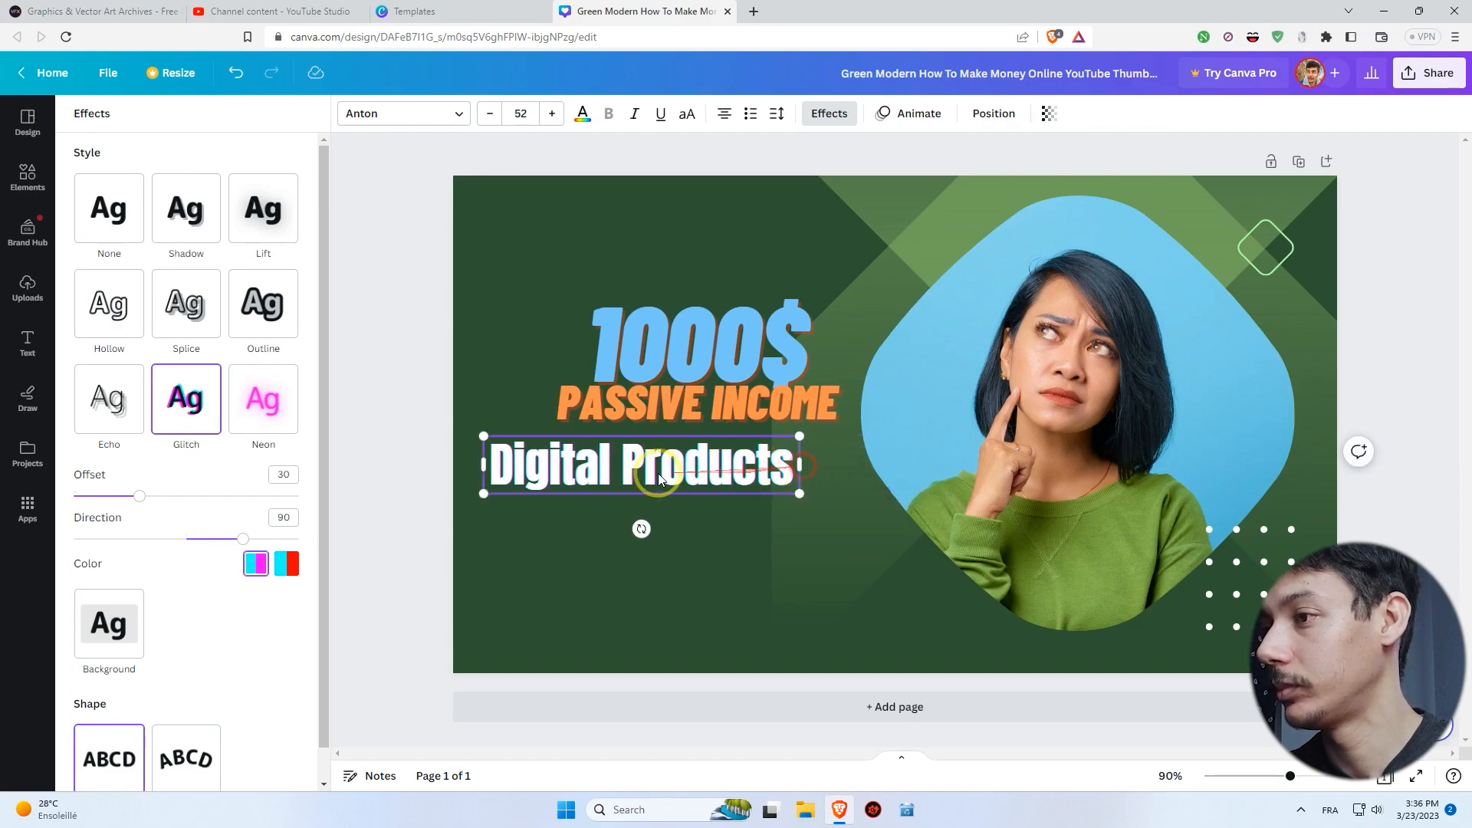
mouse_move(661, 435)
left_mouse_down()
mouse_move(720, 424)
mouse_move(671, 440)
left_mouse_up()
left_click_drag(815, 501, 954, 541)
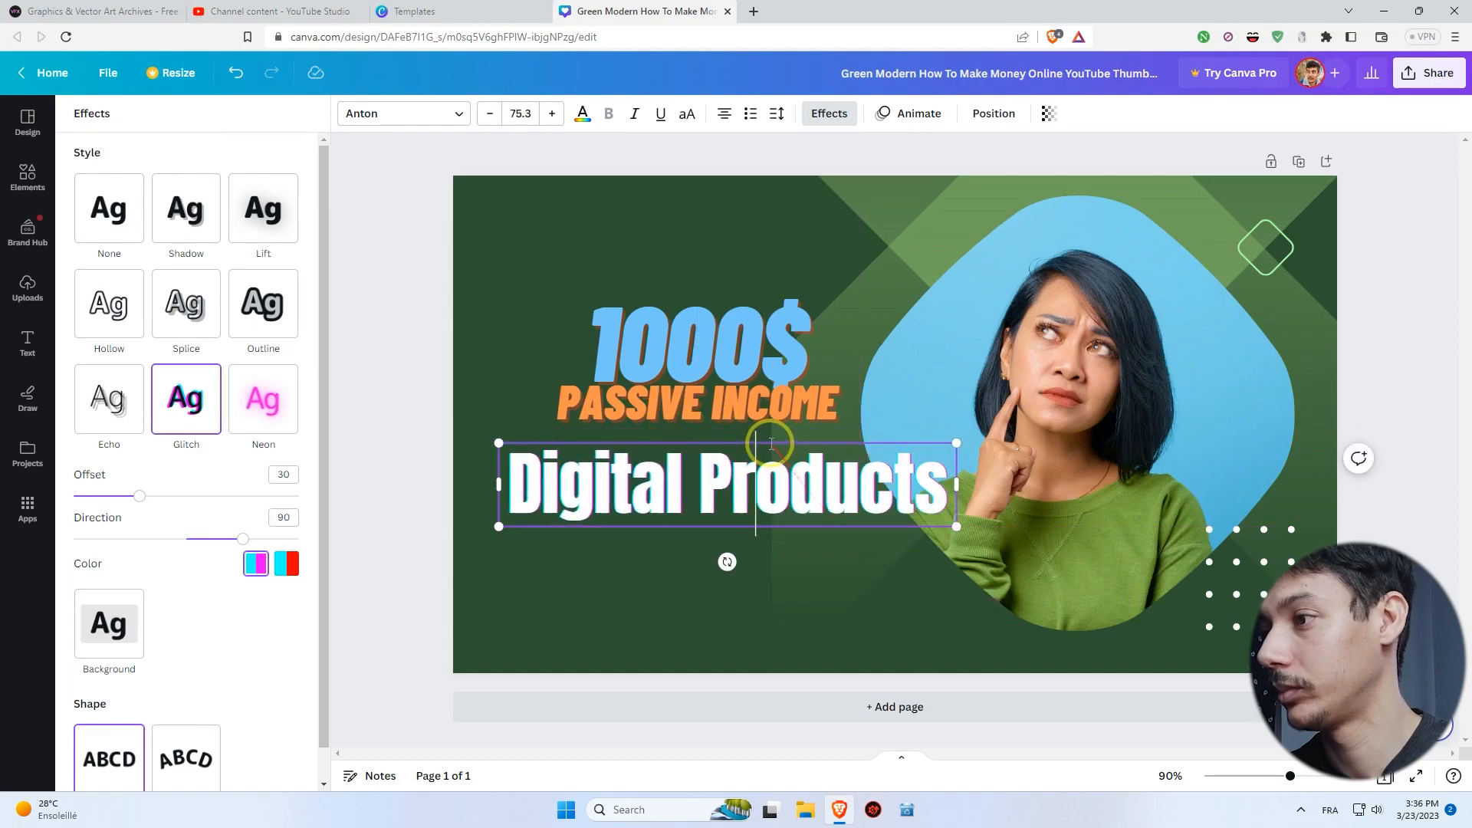
Enlarge the "1000$ PASSIVE INCOME" heading and move "Digital Products" down to leave a gap between them.
left_click(730, 400)
left_click_drag(891, 426, 795, 361)
left_click(742, 514)
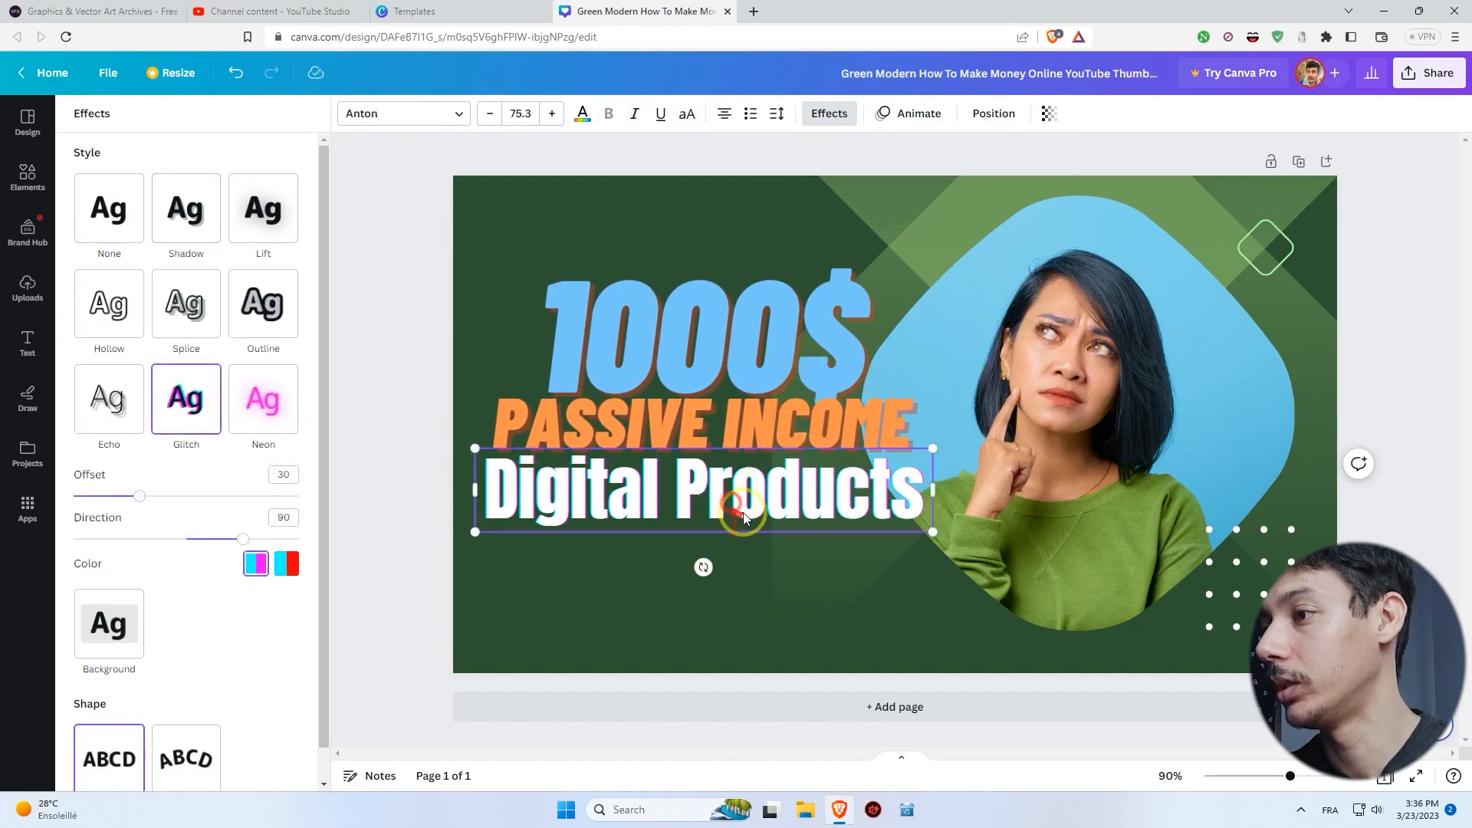
left_click_drag(750, 502, 740, 576)
left_click(692, 351)
Duplicate the "Digital Products" text into the gap above it, change the copy to "With", and narrow its box.
right_click(723, 577)
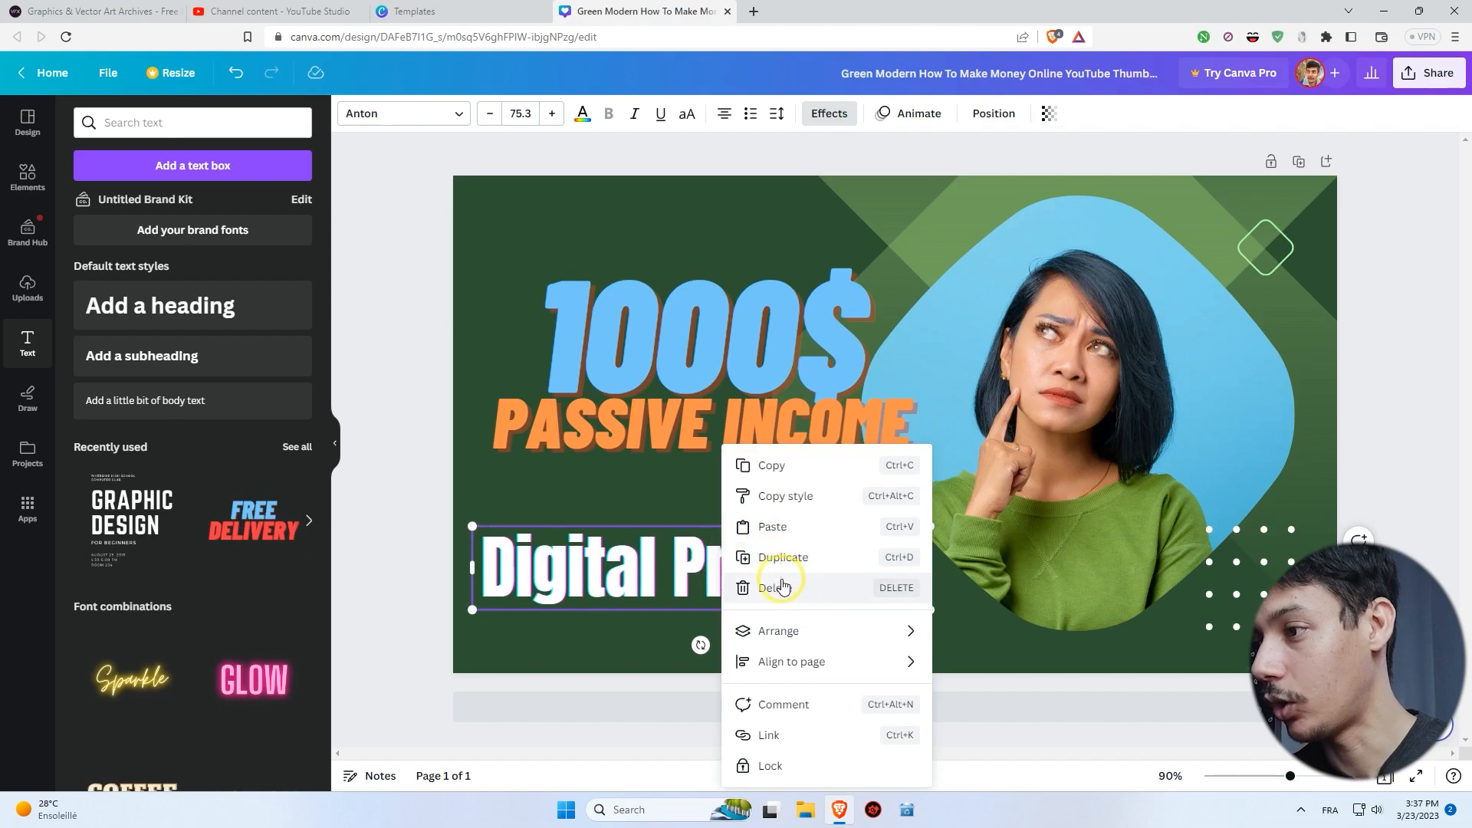
left_click(771, 558)
left_click_drag(719, 590, 705, 498)
double_click(705, 498)
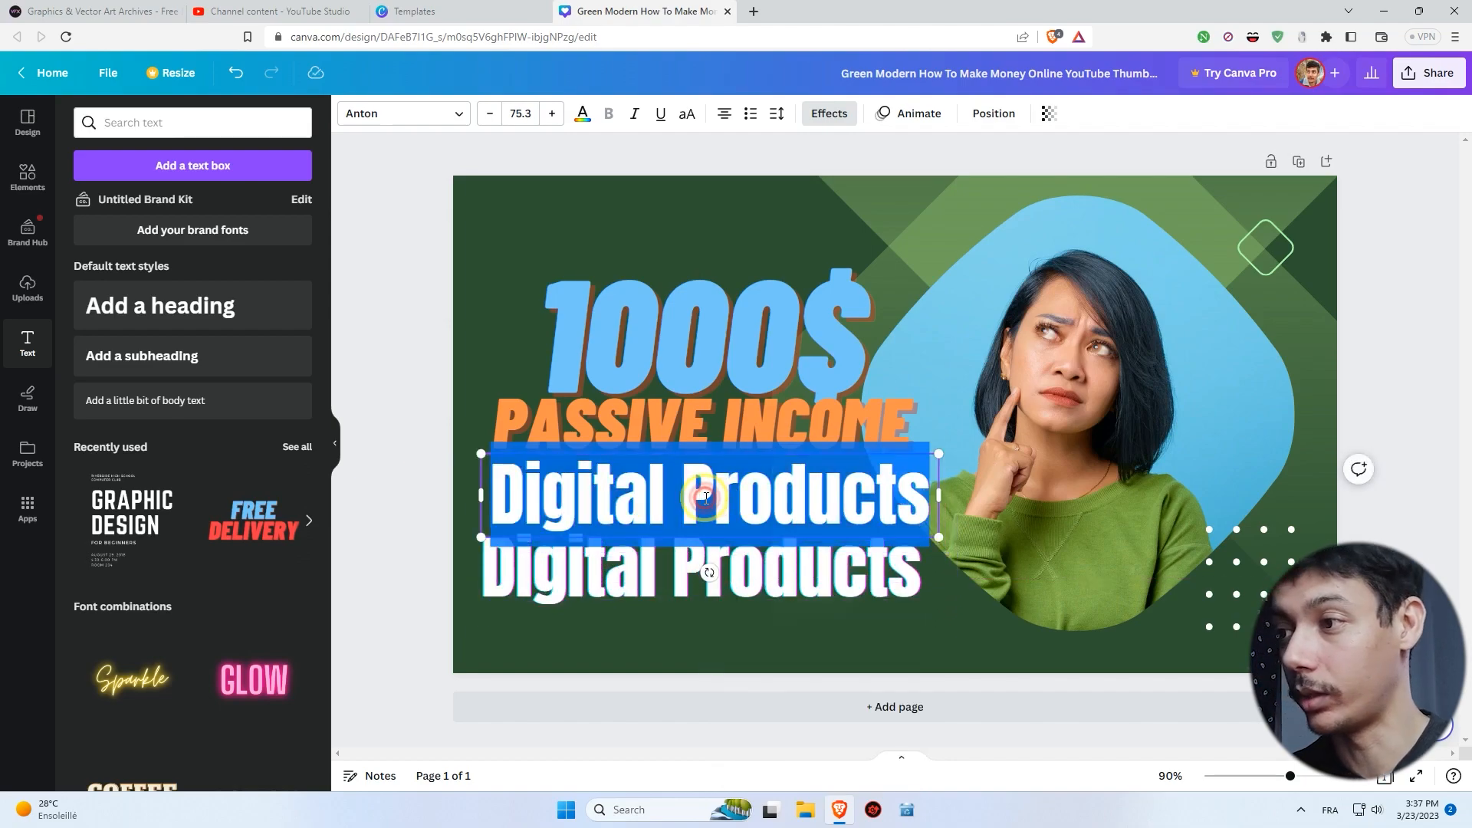
type("With")
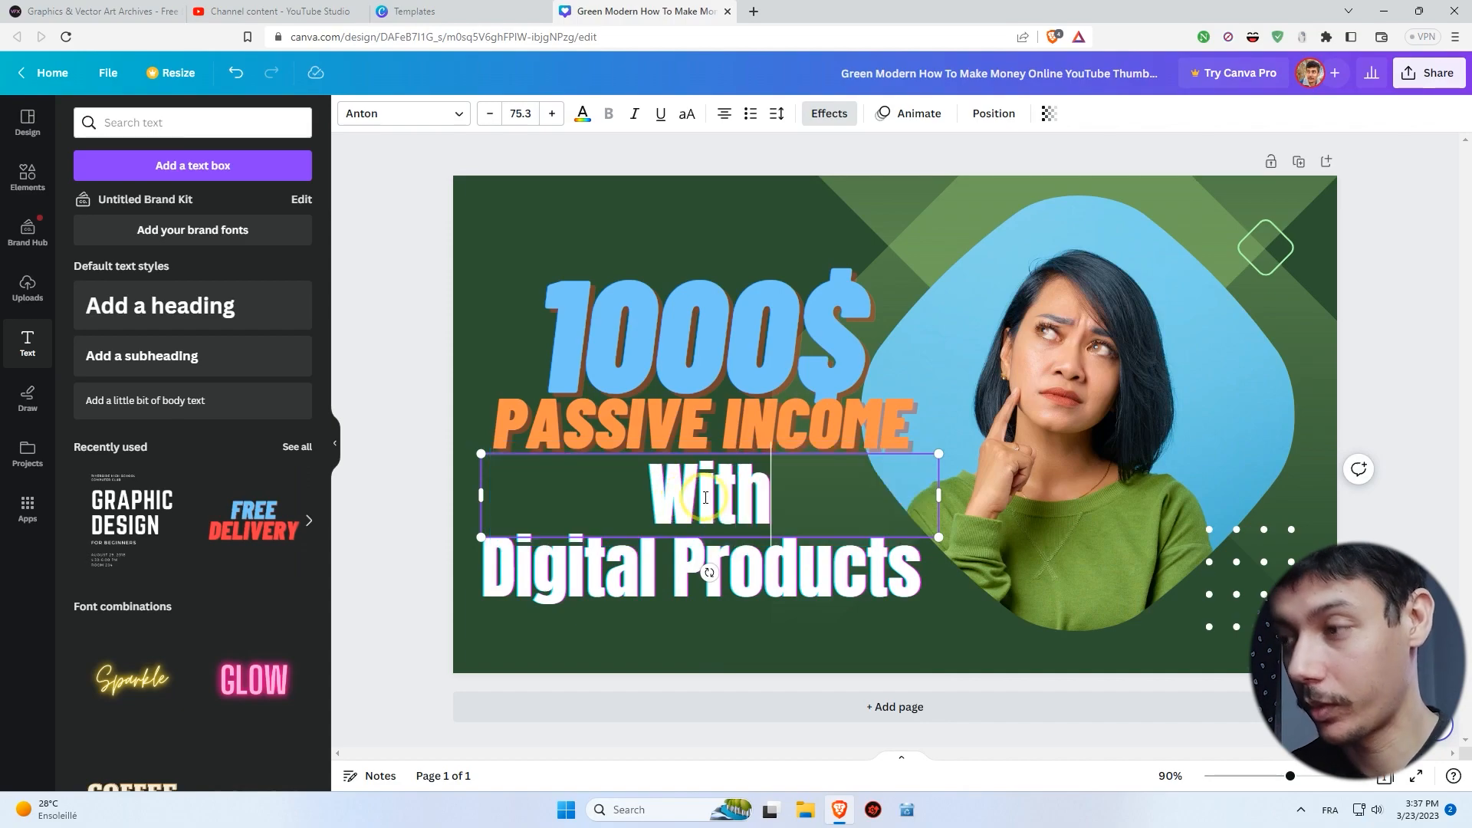
left_click_drag(901, 493, 626, 494)
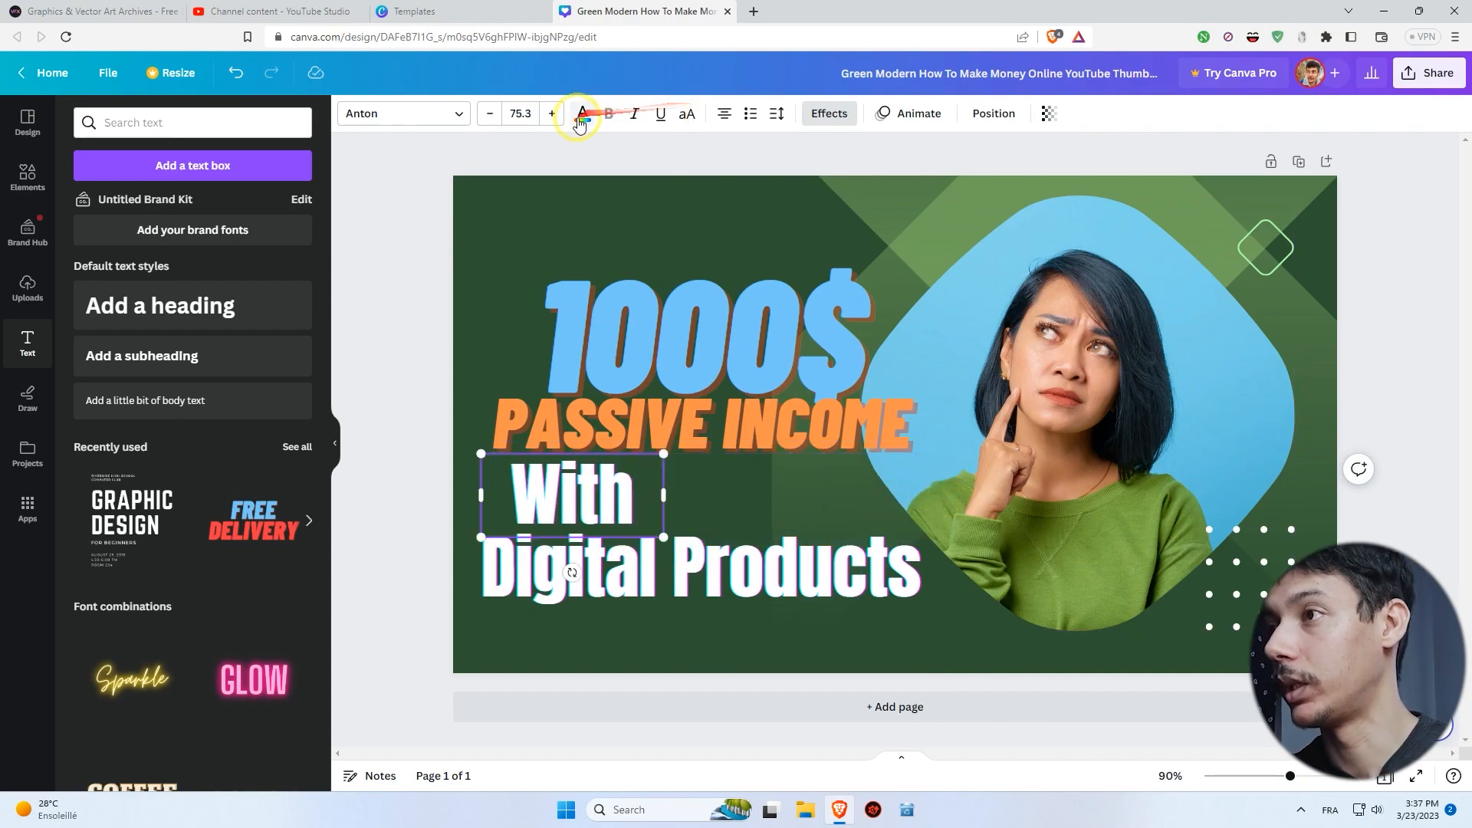
Set the "With" text to font size 150 and widen its box so the word fits on one line.
left_click(504, 115)
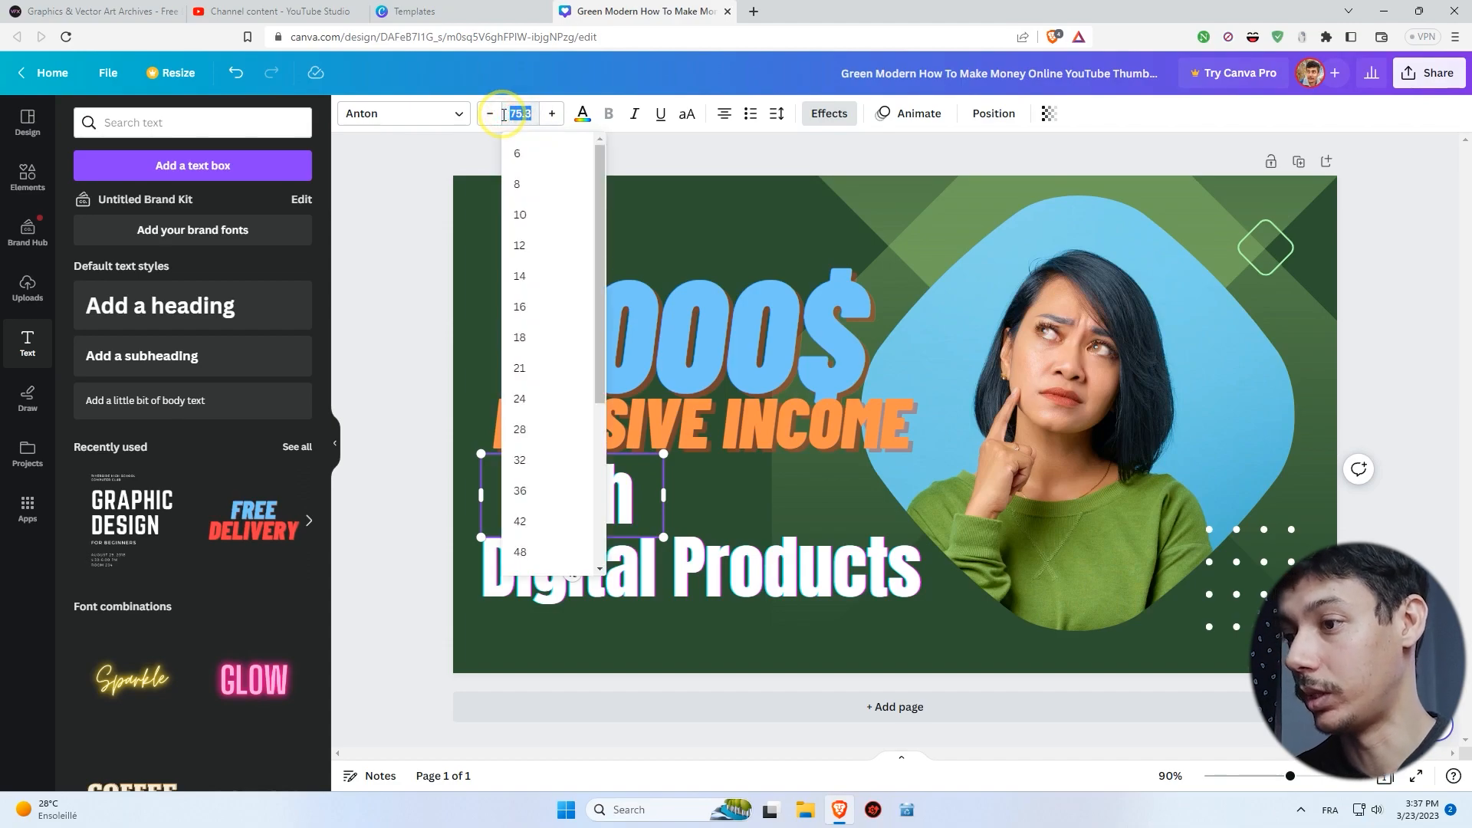
left_click(420, 157)
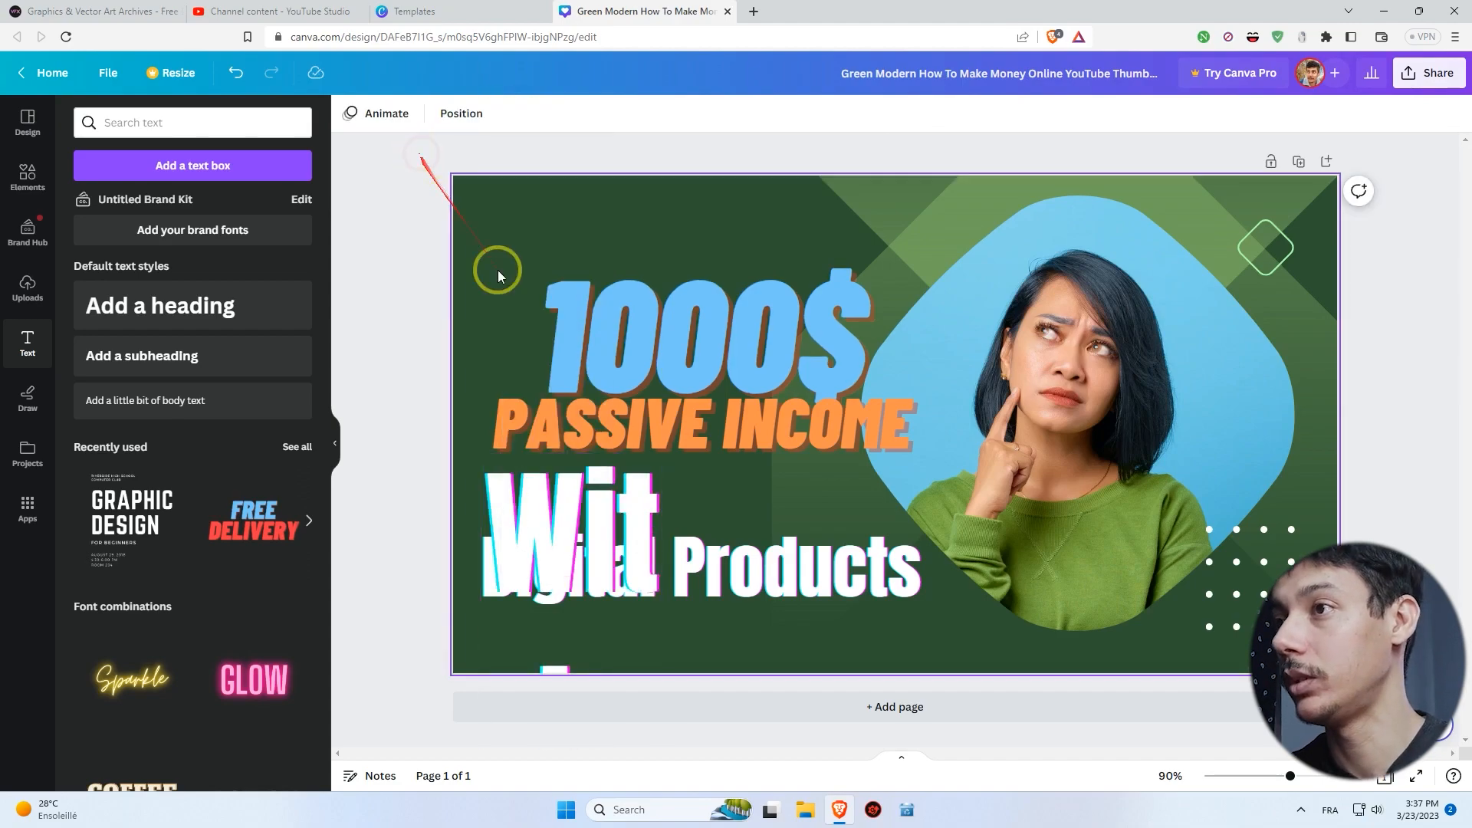
left_click(656, 638)
left_click_drag(663, 633, 803, 625)
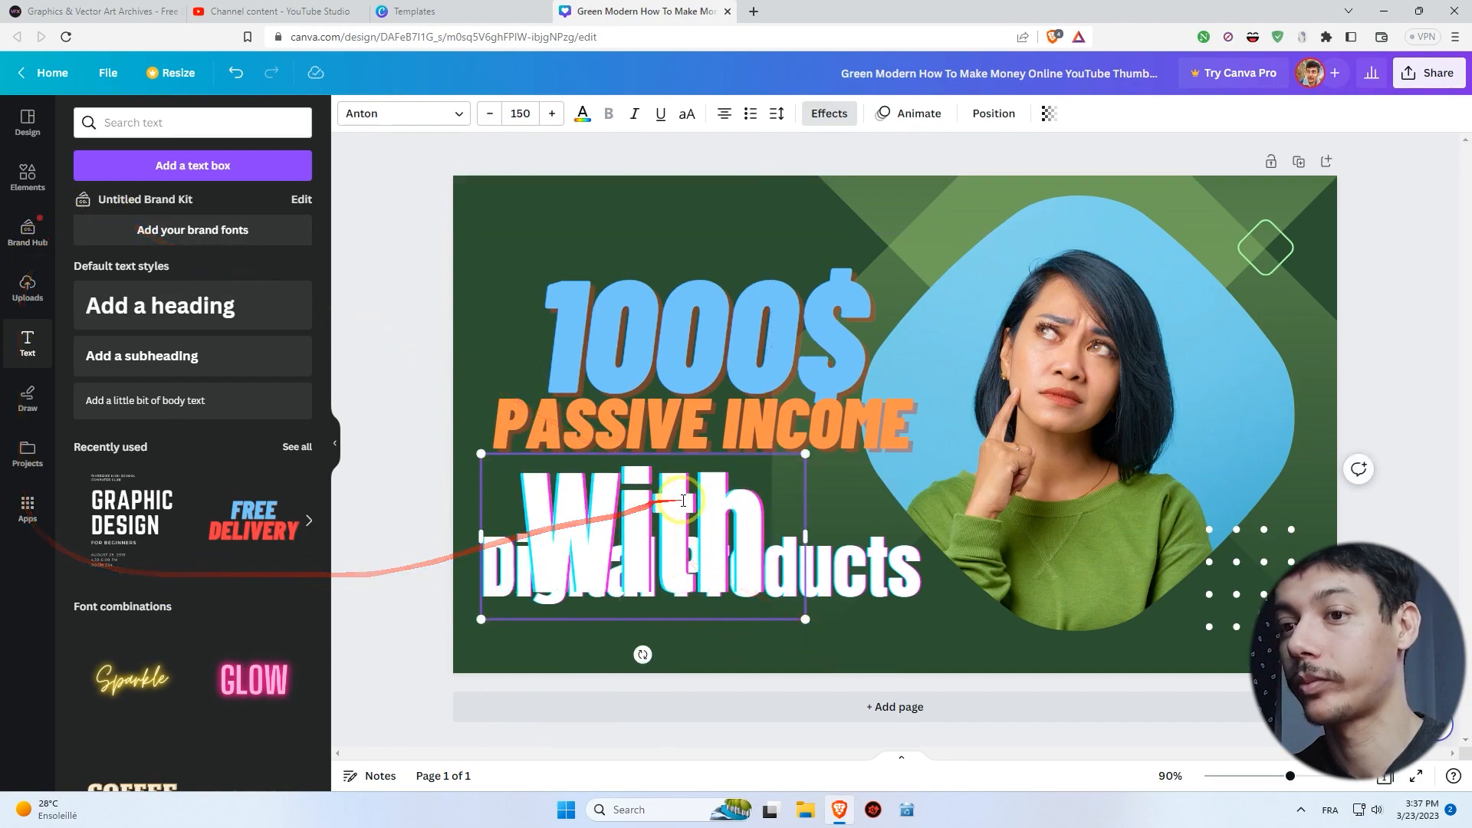
Centre "With" above "Digital Products" and move the "1000$ PASSIVE INCOME" heading up to make room for it.
left_click_drag(660, 457, 714, 397)
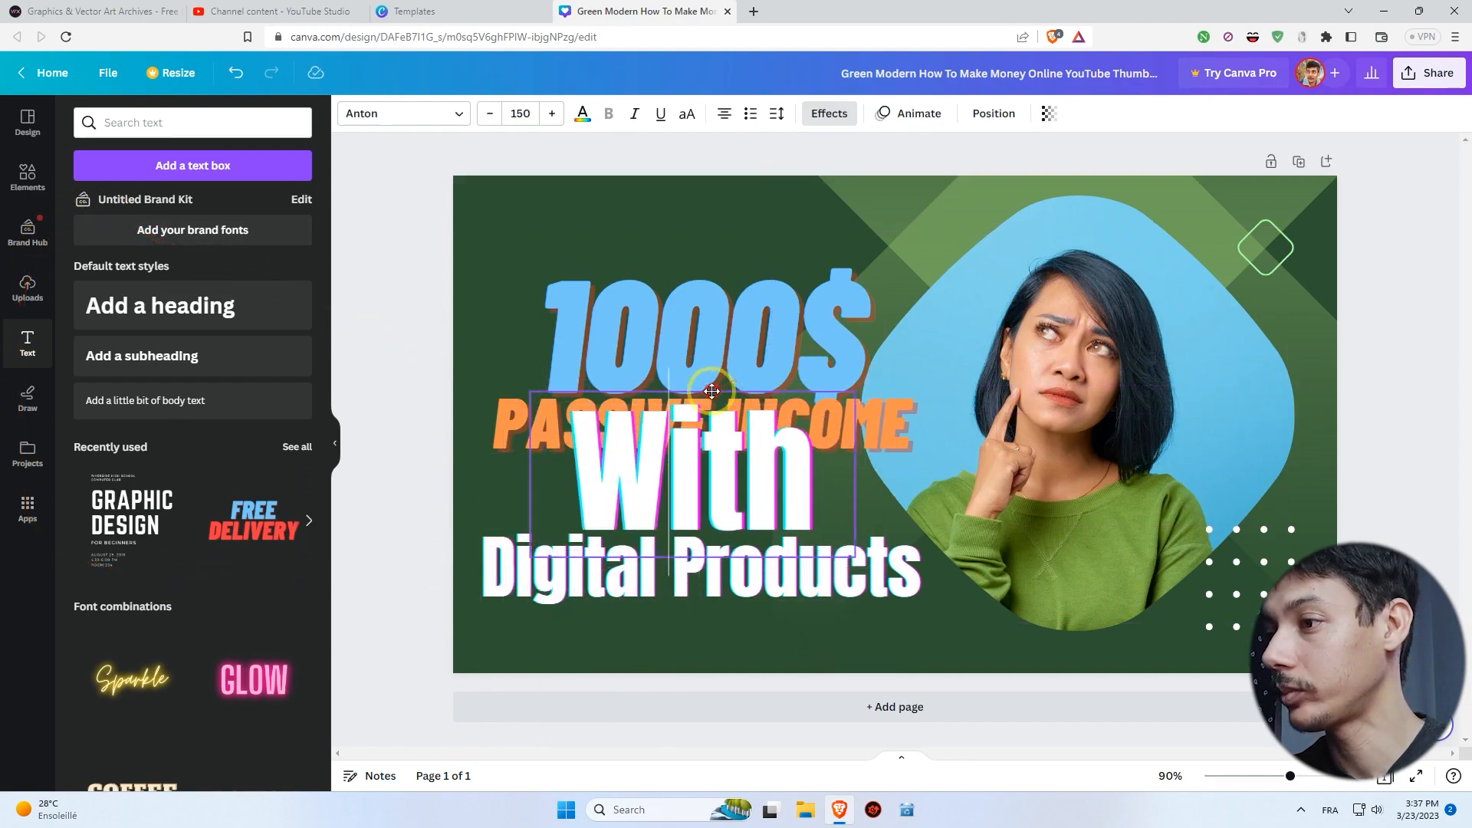
left_click_drag(721, 311, 714, 264)
left_click(717, 490)
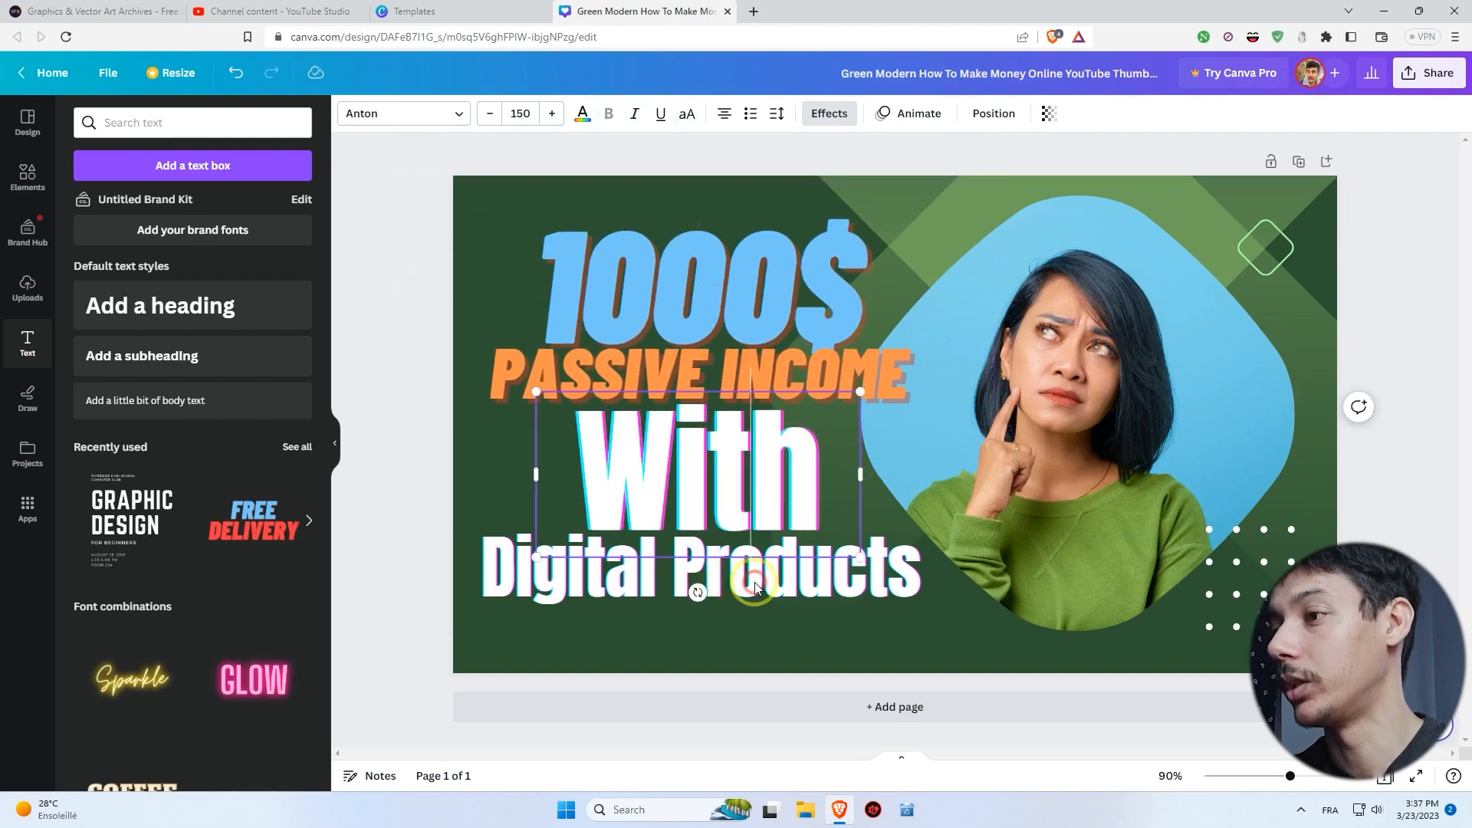
left_click(751, 584)
left_click(743, 706)
scroll(1326, 542, "up", 5)
left_click(1299, 545)
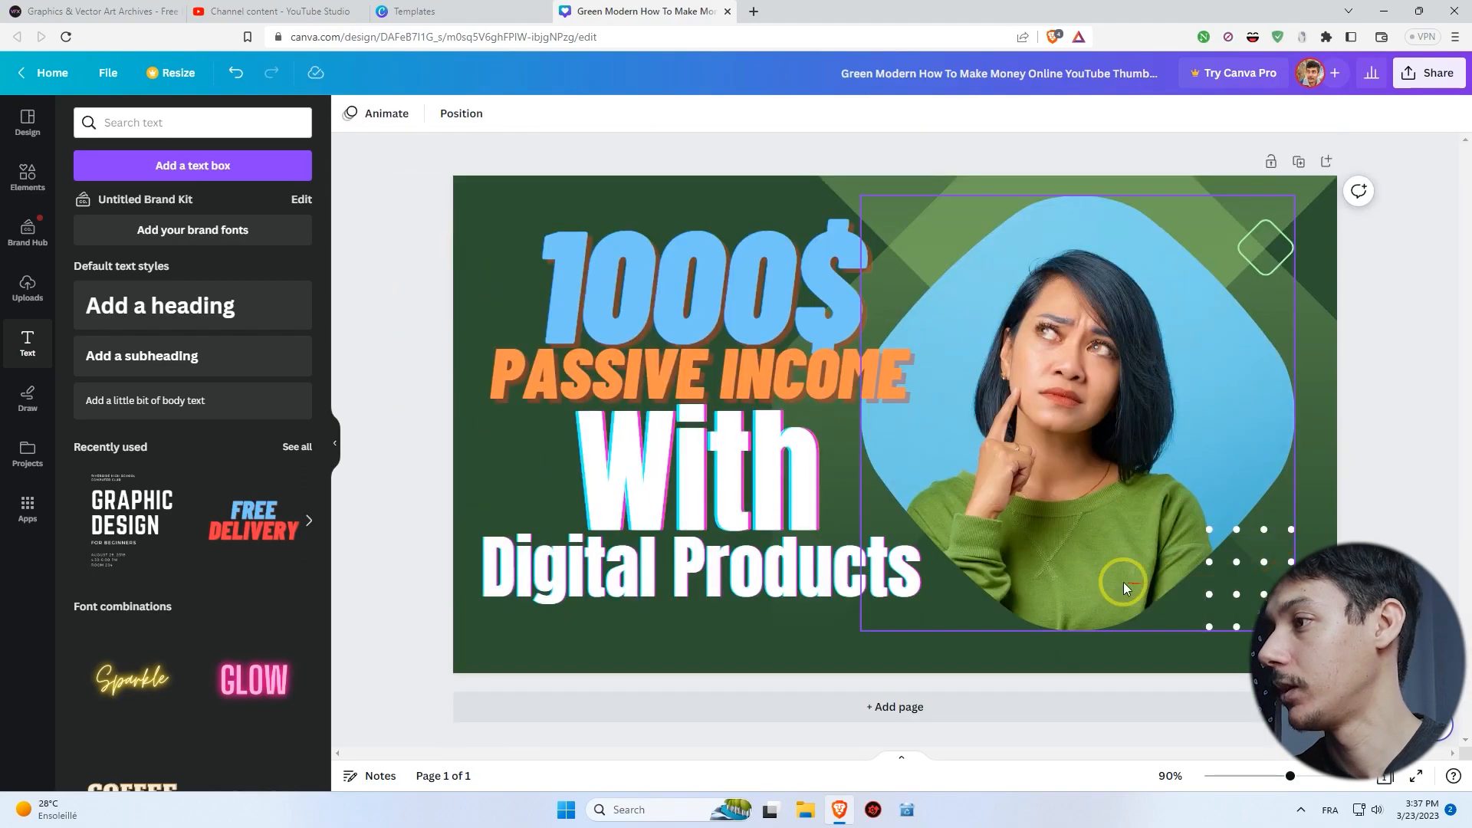
Delete the woman's photo and its rounded diamond frame from the thumbnail.
left_click(1081, 460)
key("Delete")
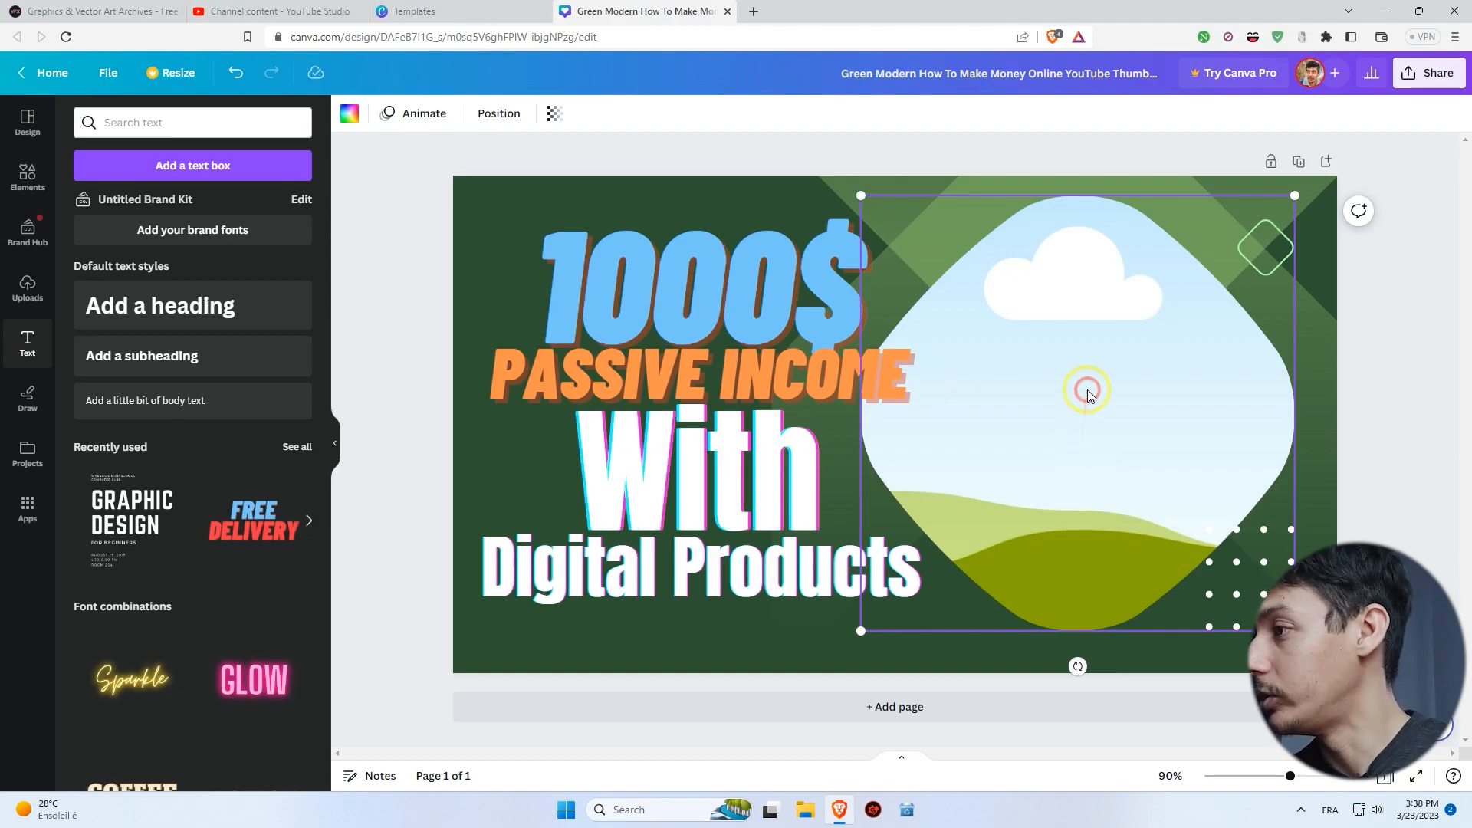
key("Delete")
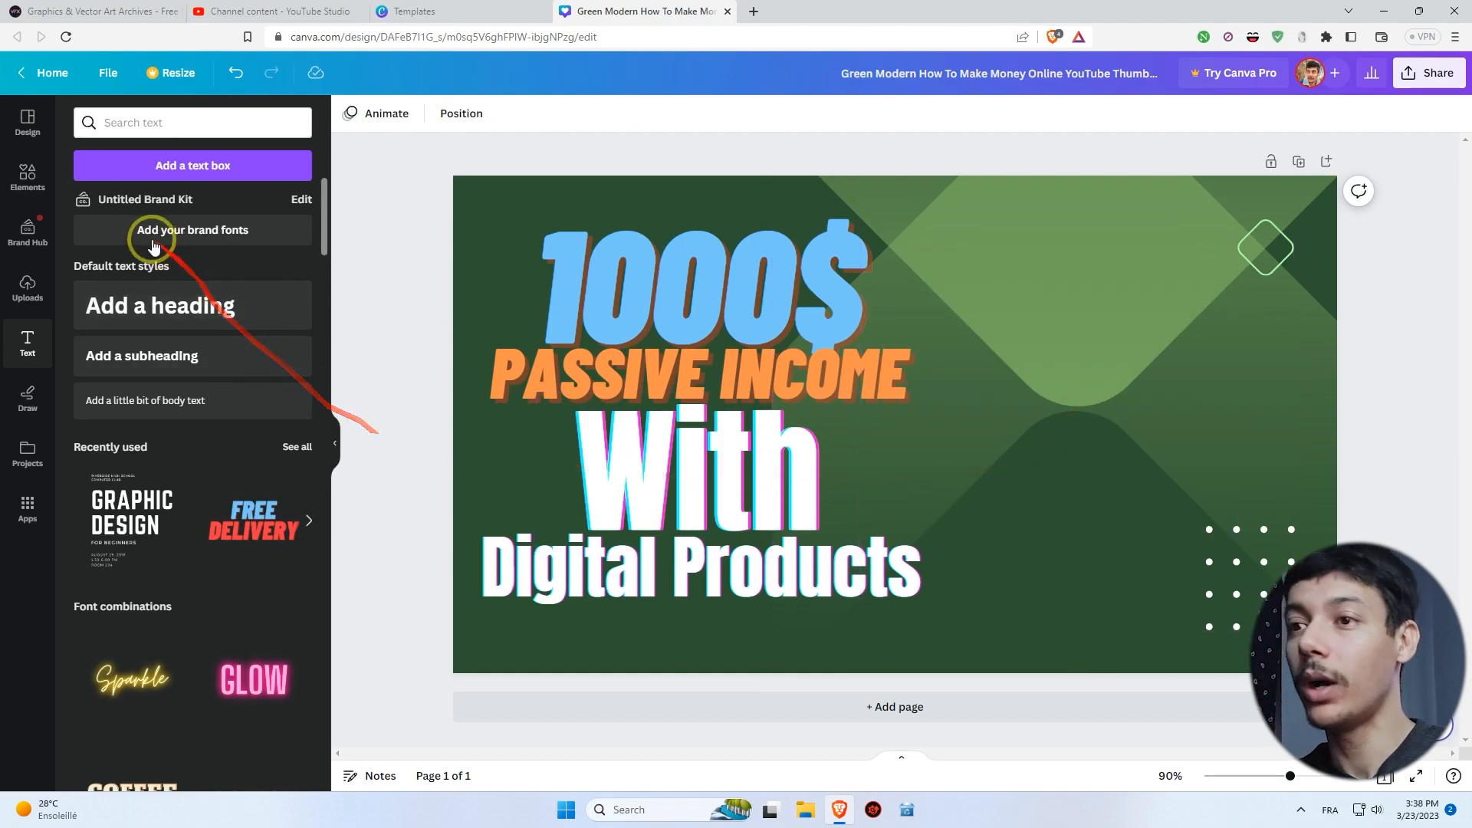
Search the elements for "happy man" and browse the photo results.
left_click(27, 178)
left_click(149, 121)
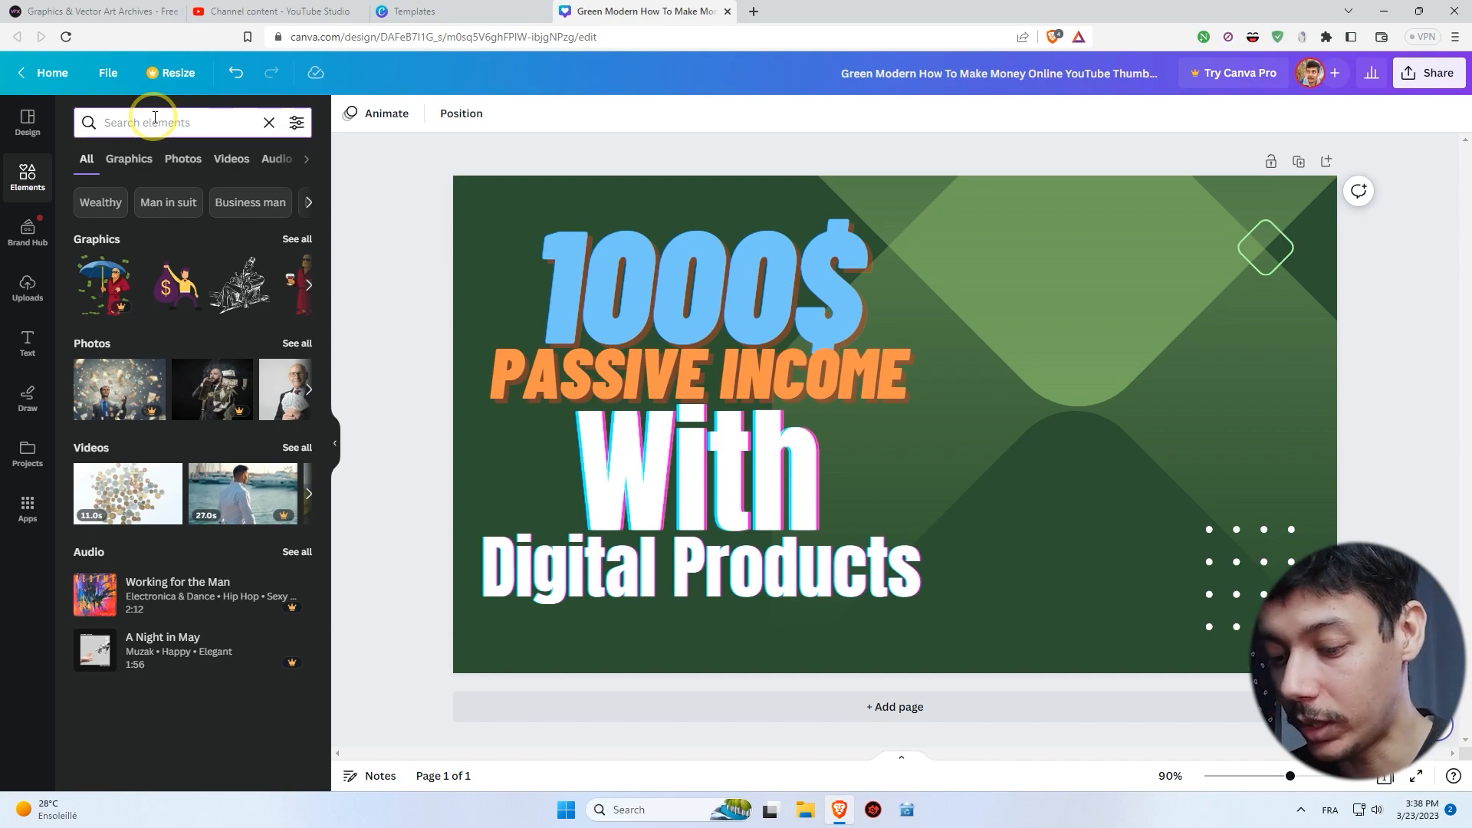
type("happy man")
key("Return")
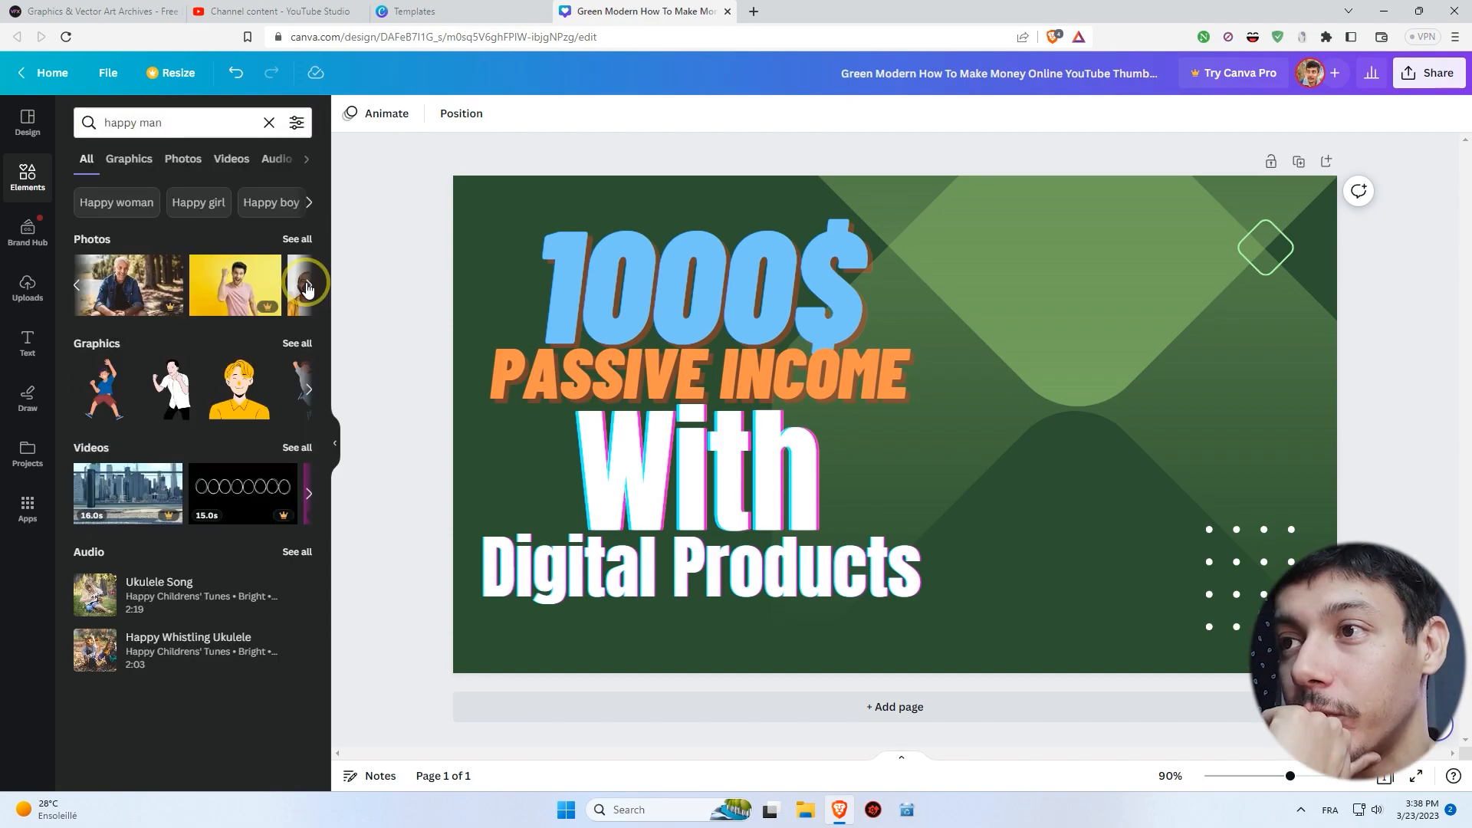
left_click(306, 285)
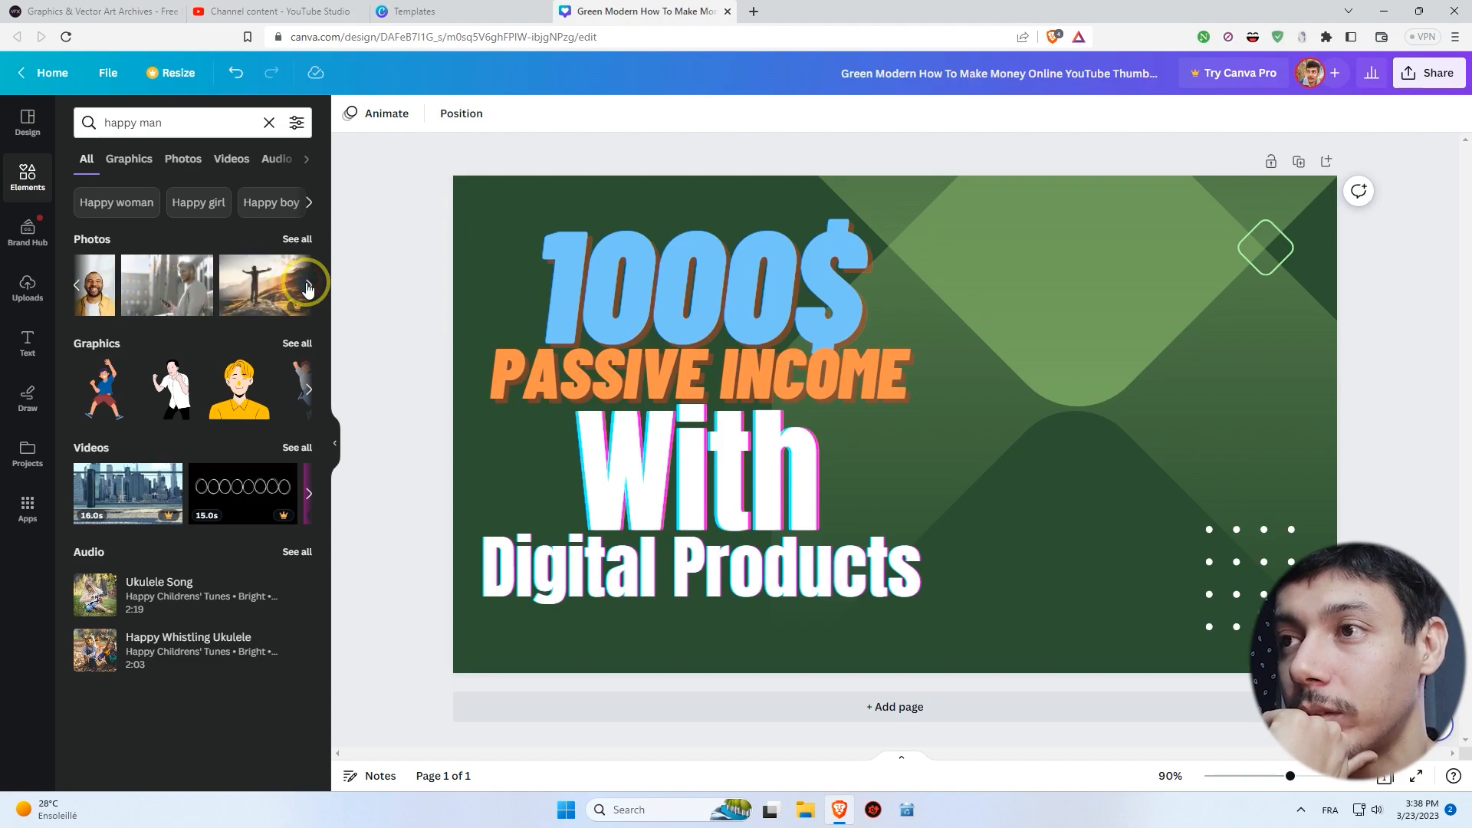
left_click(77, 285)
left_click(311, 288)
Add the photo of the smiling man in the yellow shirt, place it beside the text, and enlarge it slightly.
left_click(96, 291)
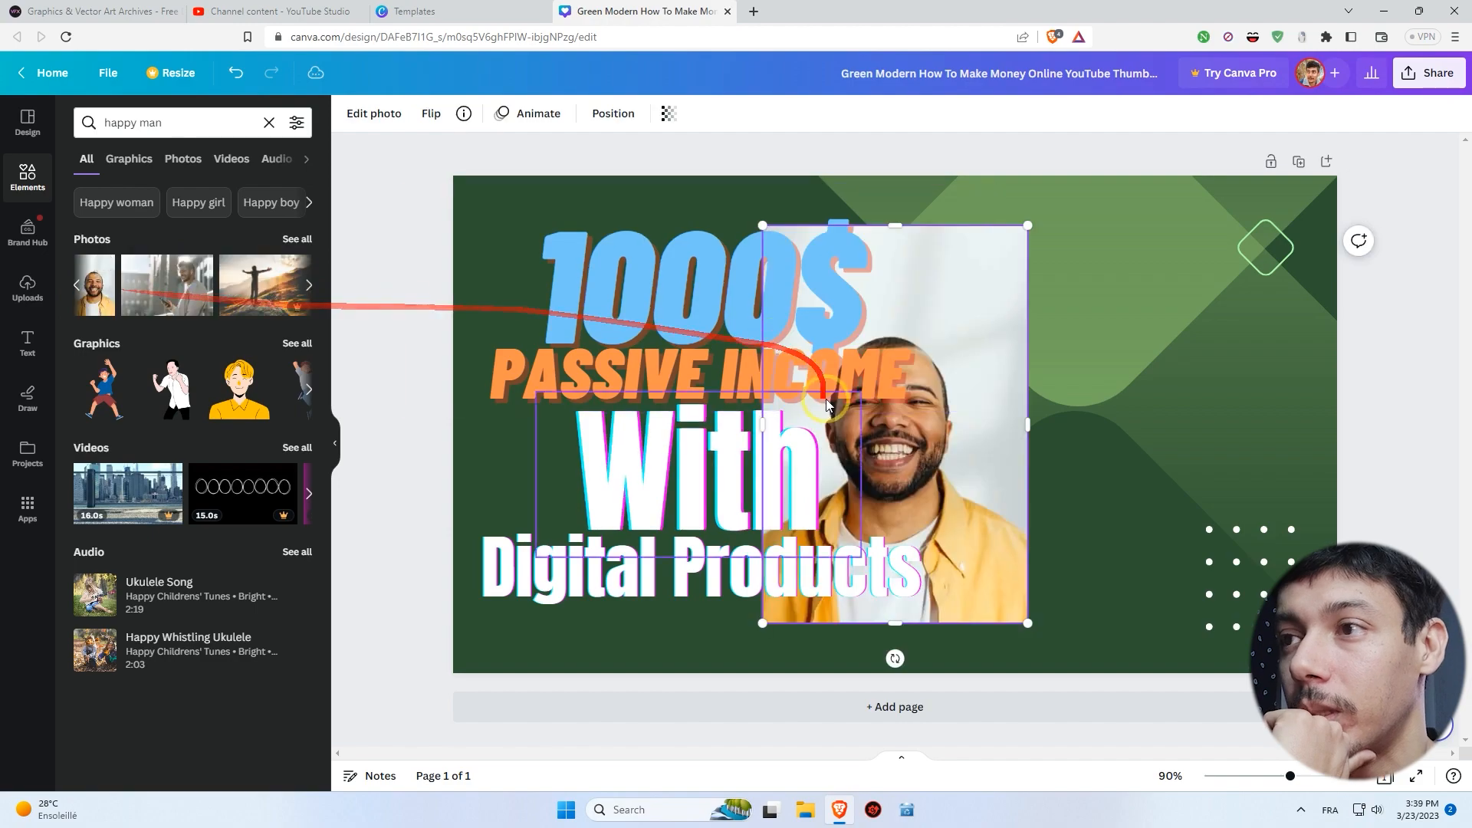
left_click_drag(886, 465, 1089, 456)
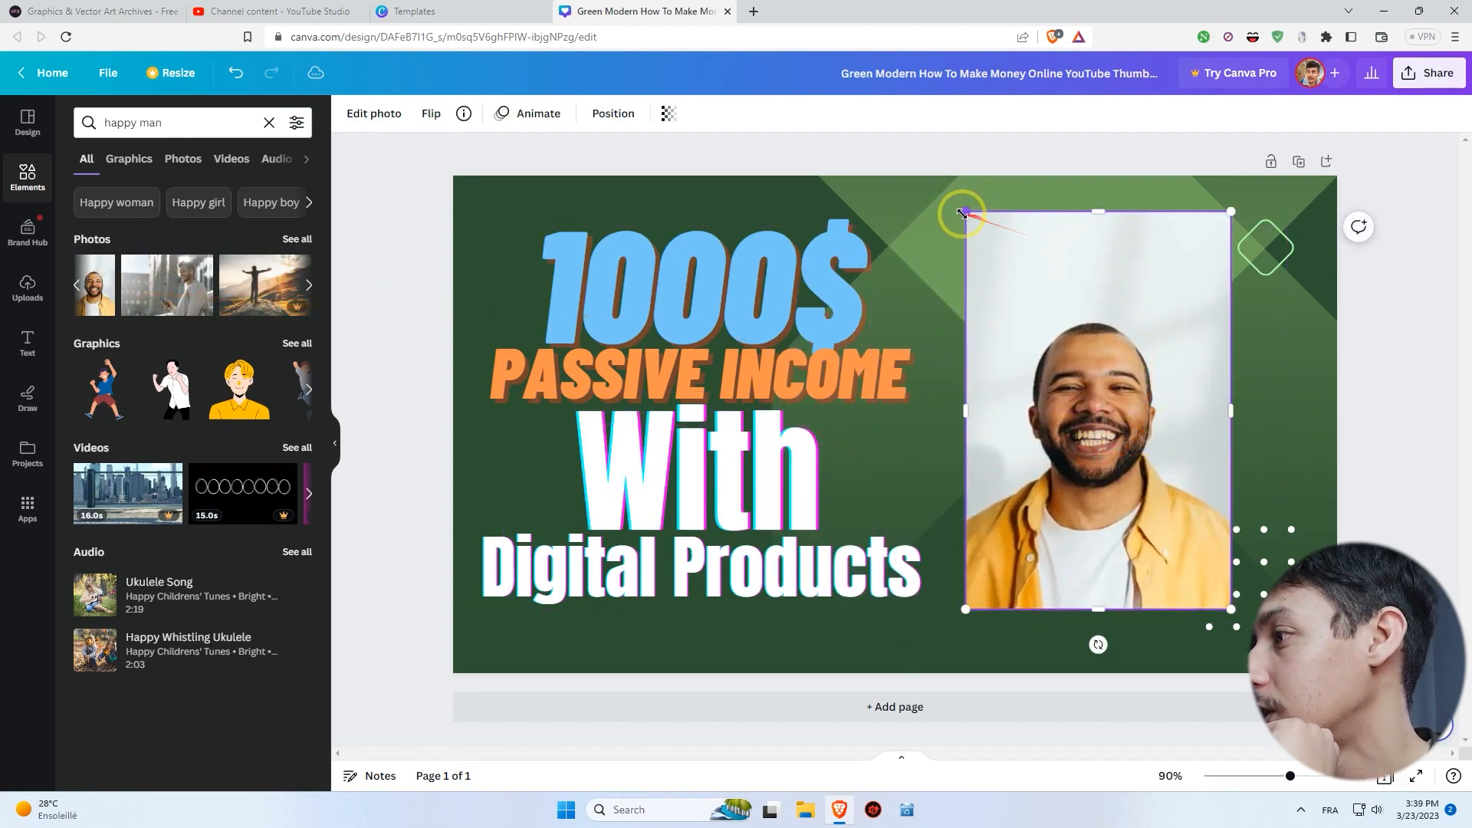
left_click_drag(961, 210, 954, 195)
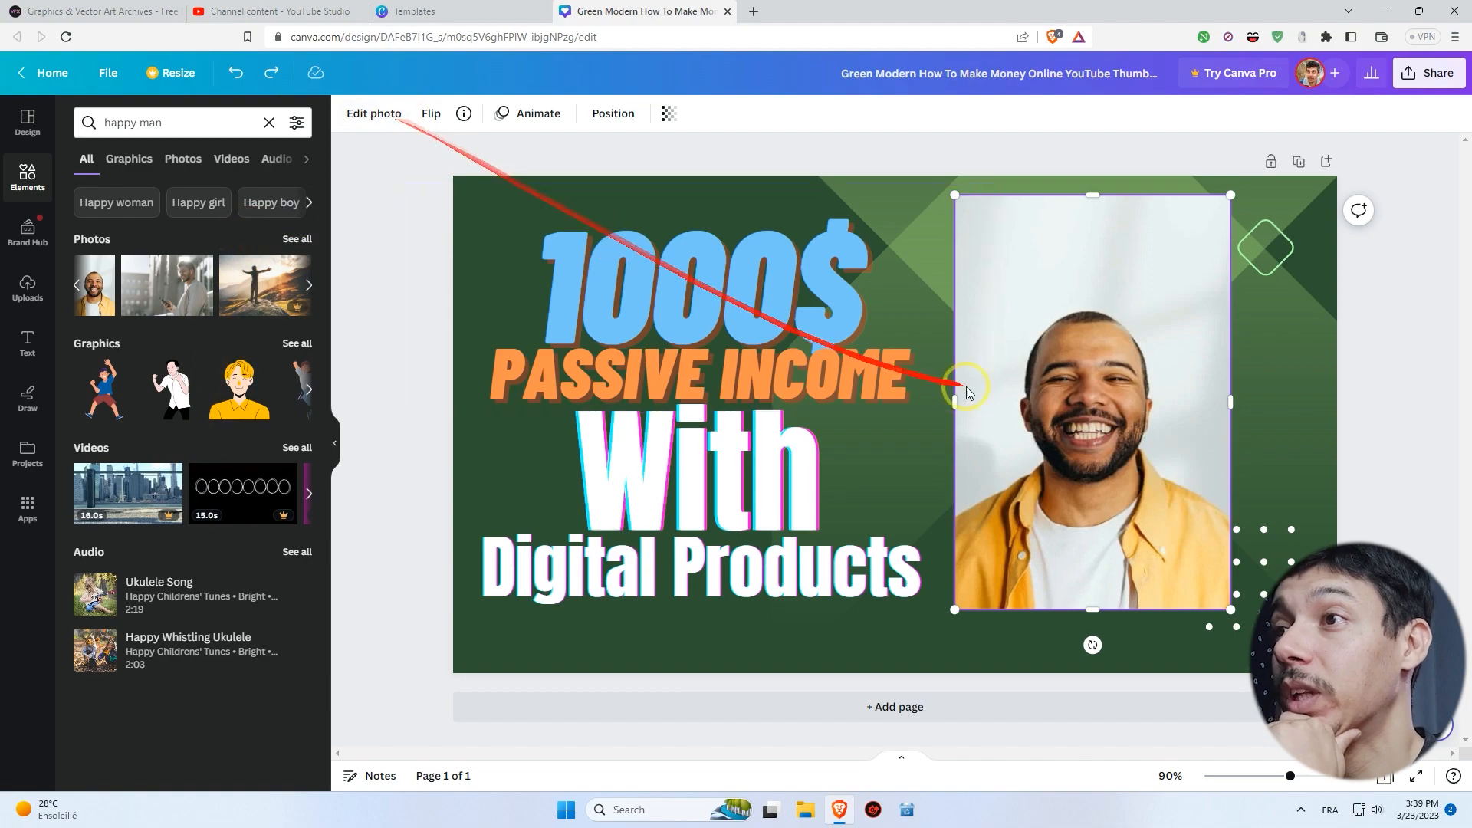
Open the photo editing tools for the smiling man's picture, and delete the picture from the thumbnail.
left_click(373, 113)
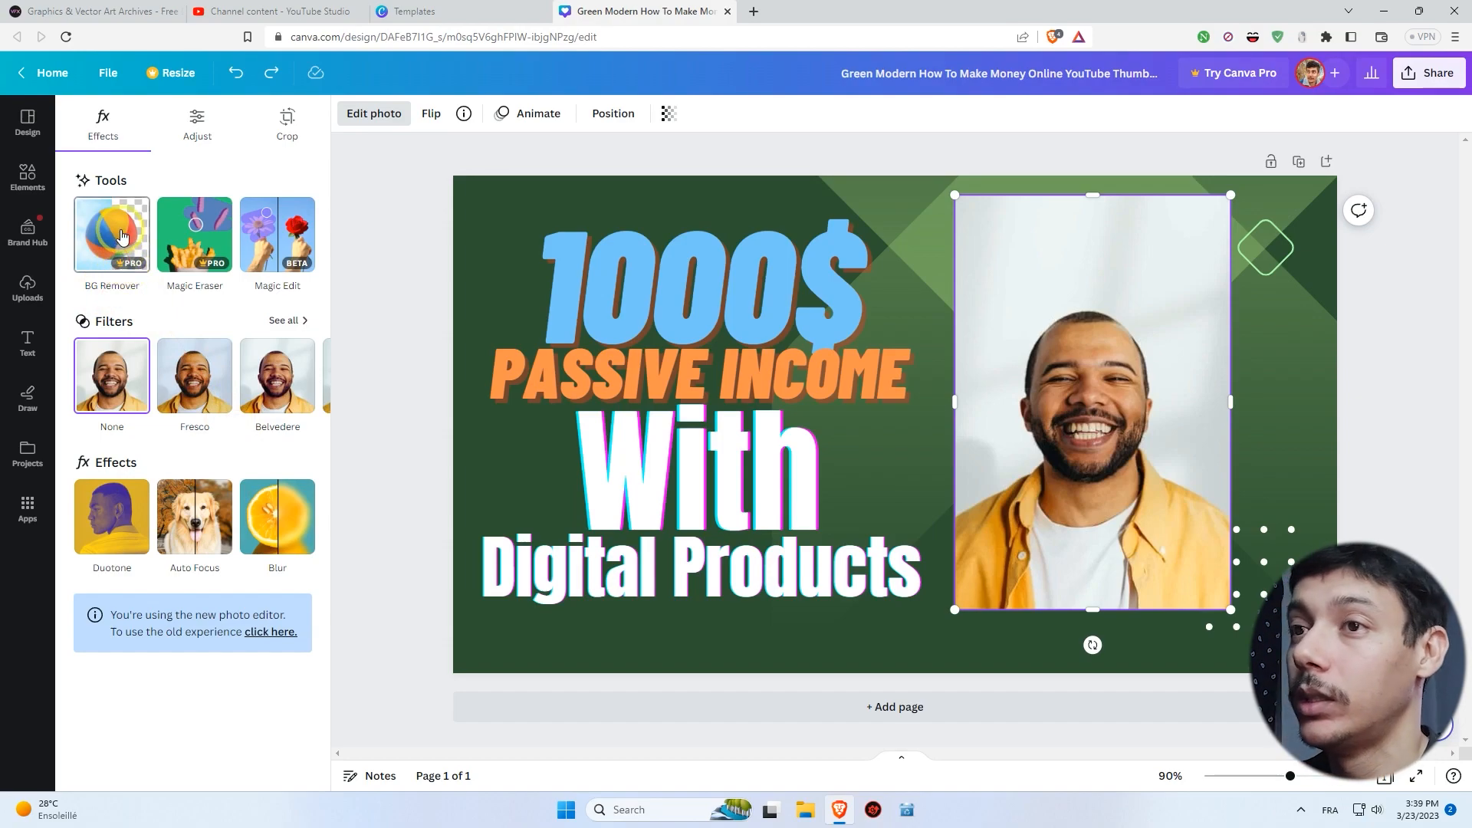
mouse_move(117, 265)
left_mouse_down()
mouse_move(936, 319)
mouse_move(1070, 360)
mouse_move(724, 74)
left_mouse_up()
key("Delete")
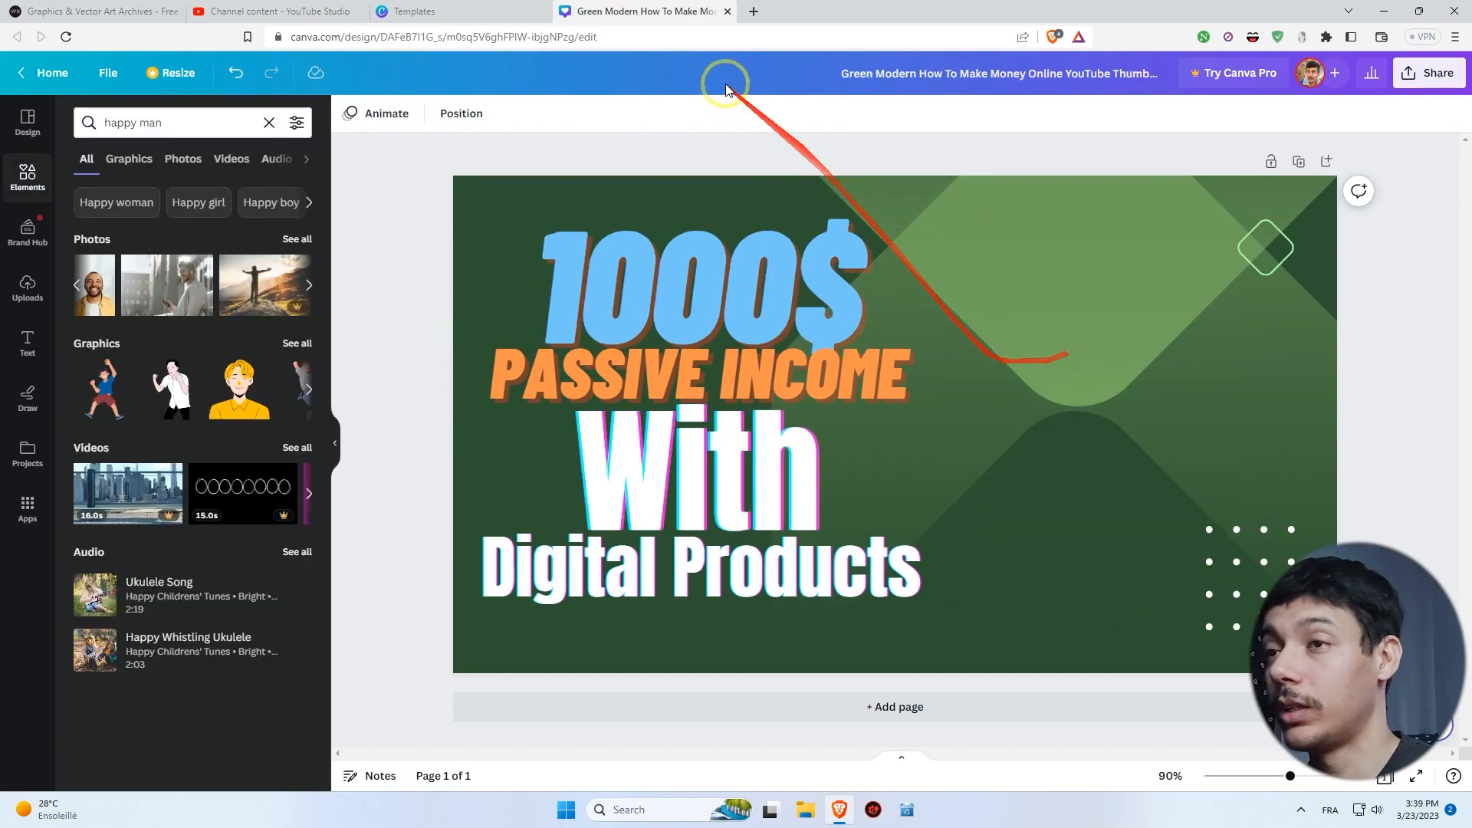
Search Google Images for "happy man png" and save the transparent picture of the man in the purple sweater to the desktop.
left_click(752, 11)
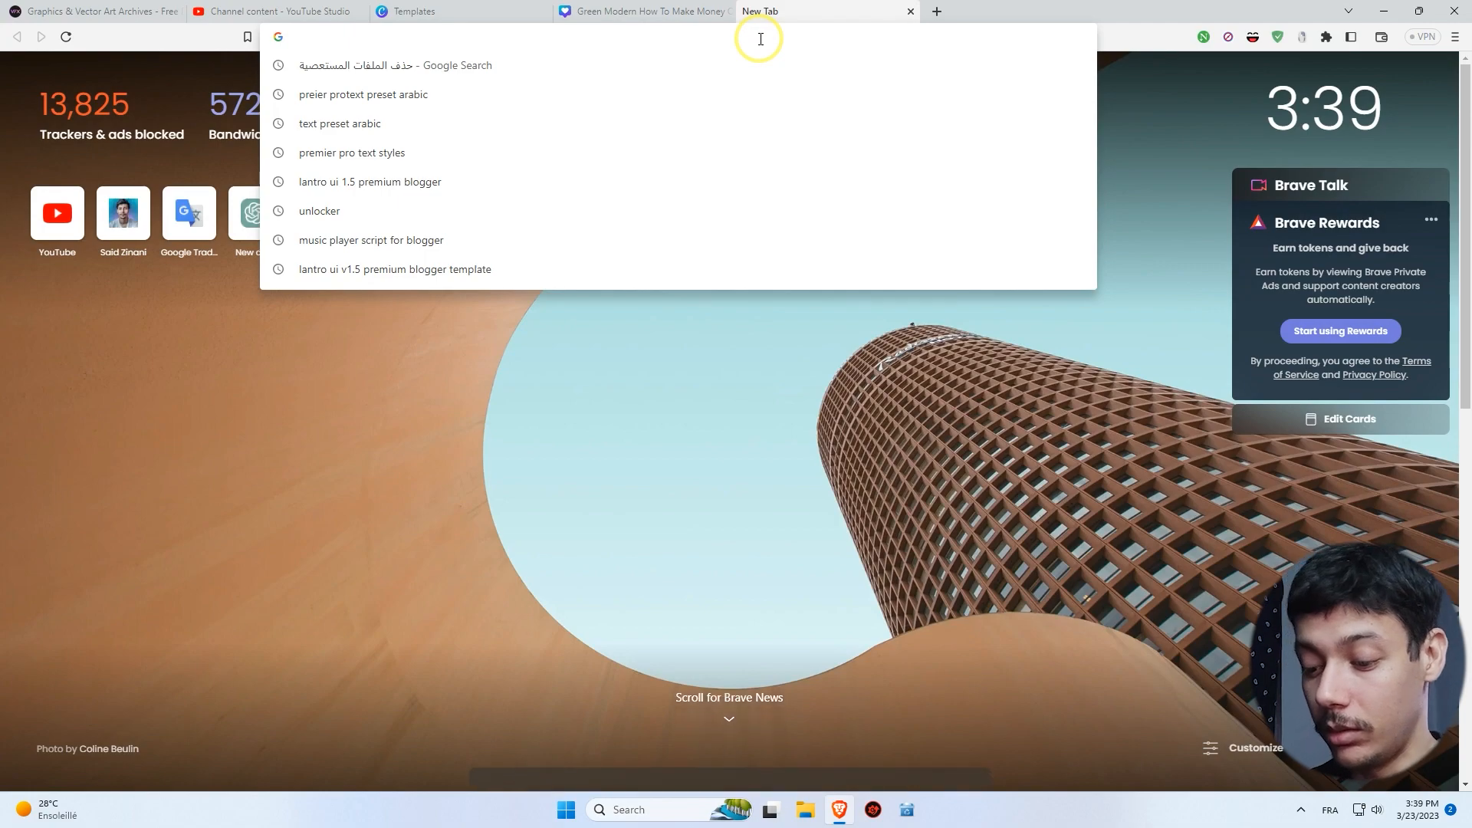
type("happy man png")
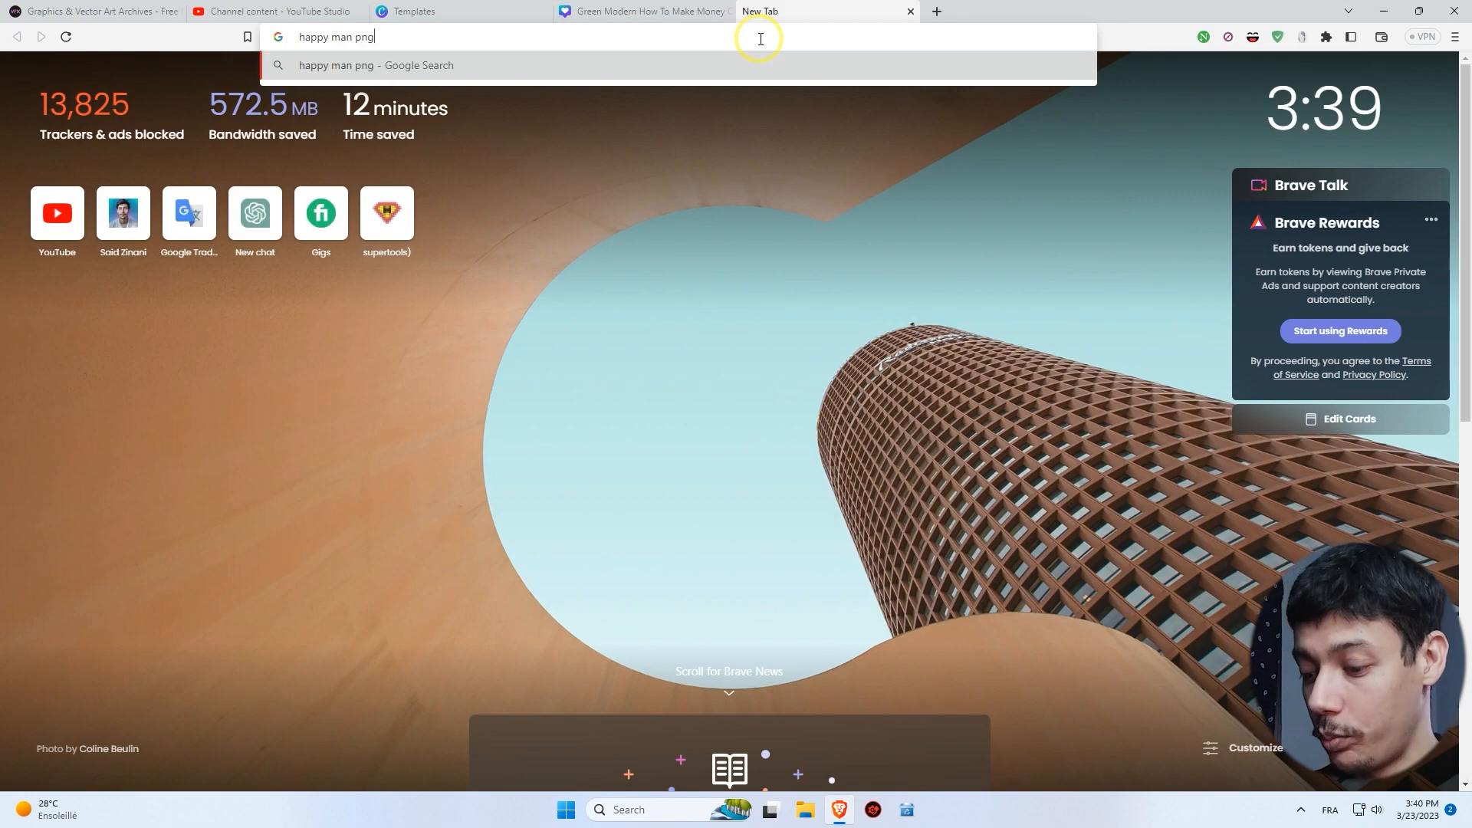
key("Return")
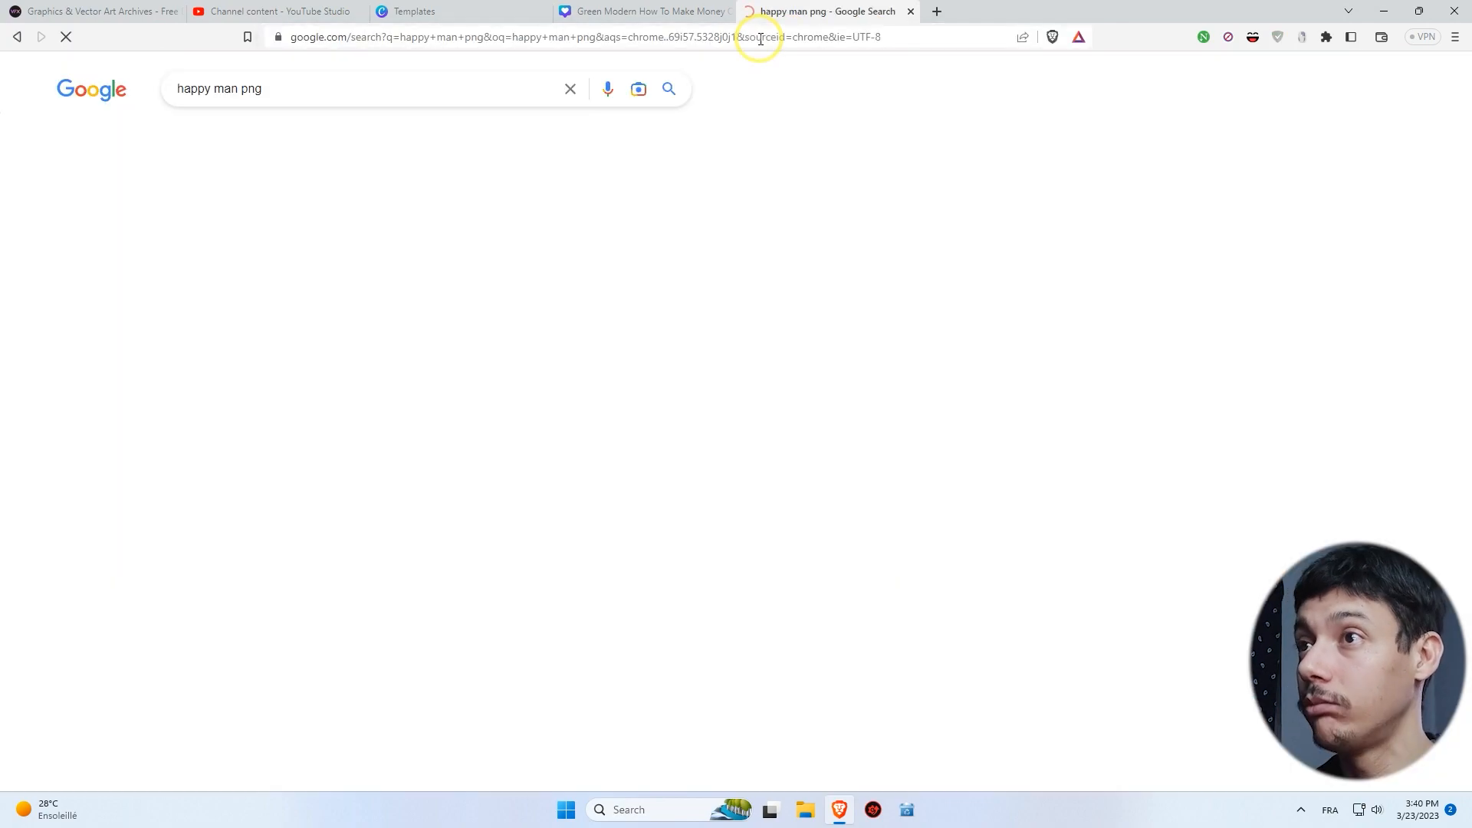
left_click(247, 137)
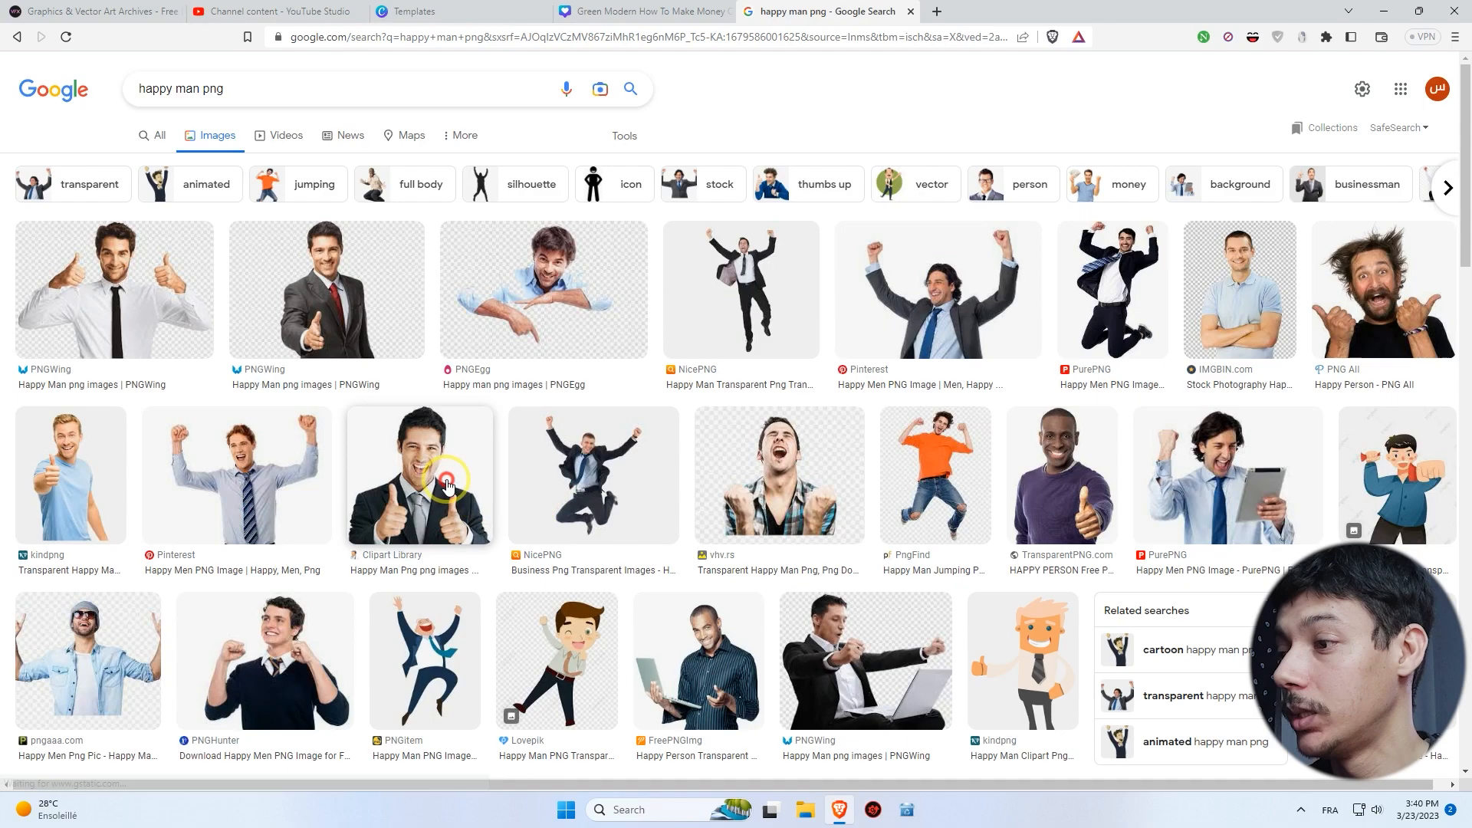
left_click(447, 476)
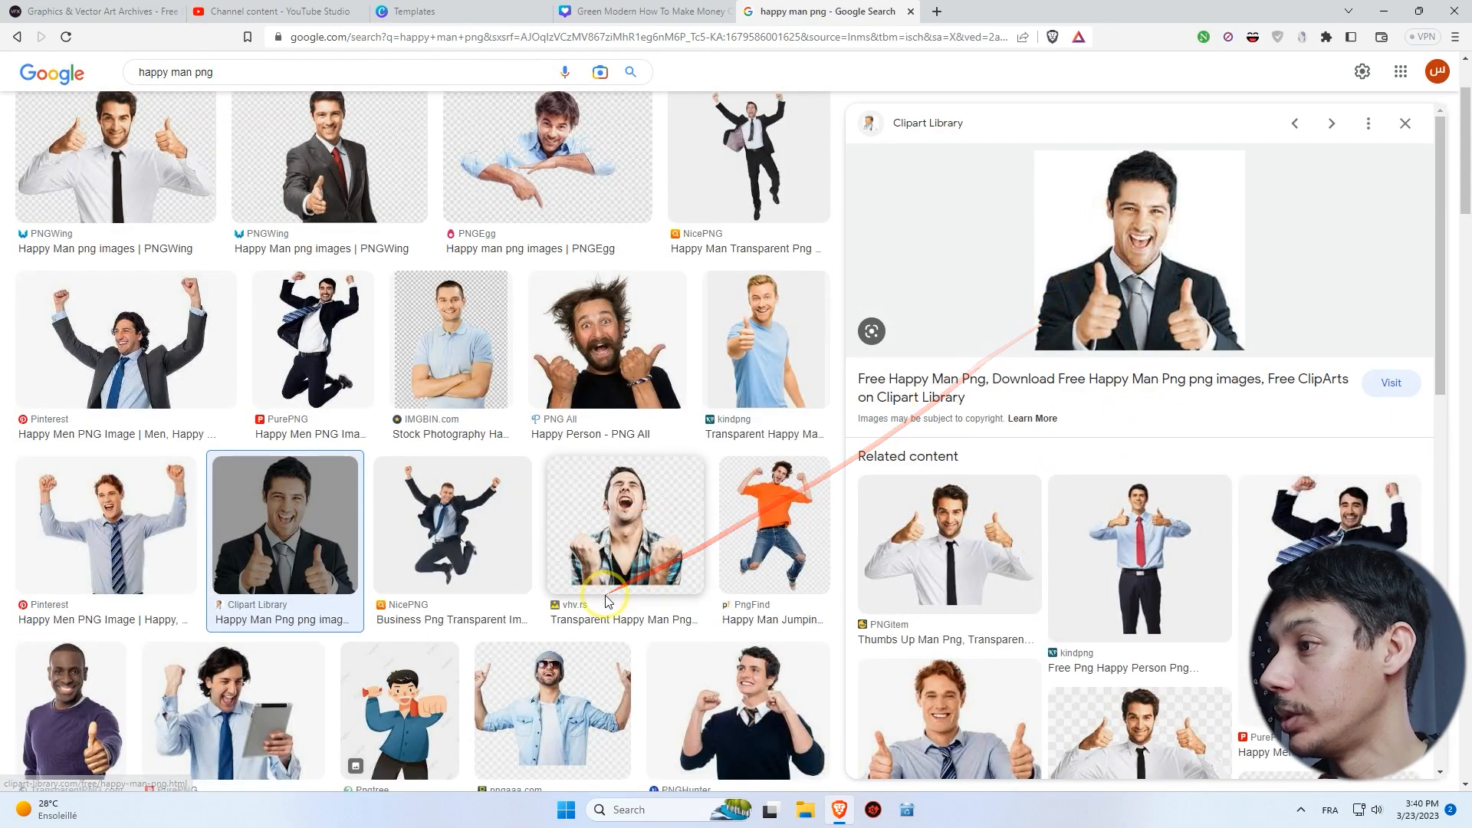
left_click(71, 706)
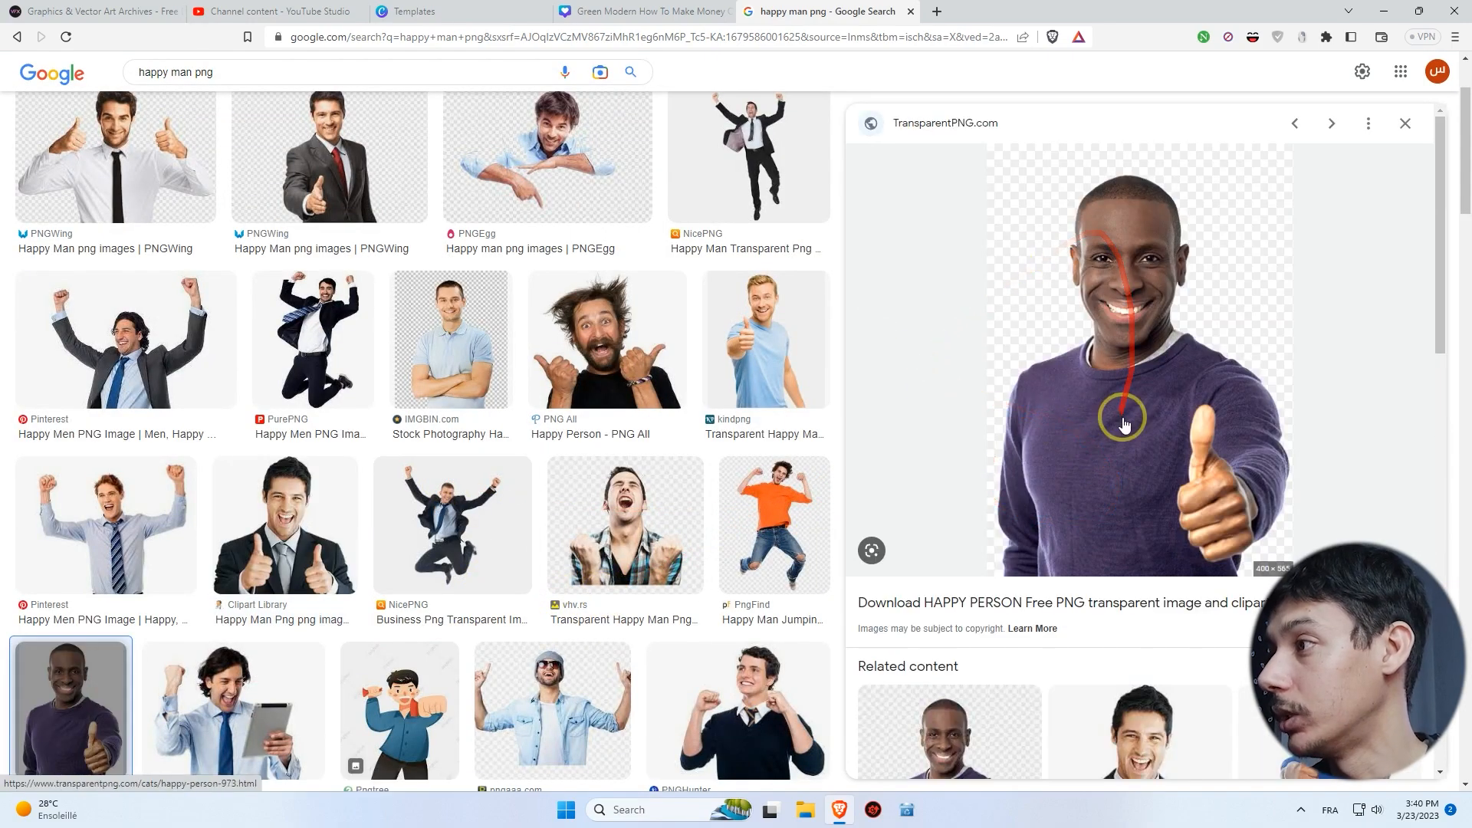
left_click_drag(1127, 331, 835, 813)
Add the saved picture of the man in the purple sweater to the Canva thumbnail, and enlarge and position it beside the text.
left_click_drag(793, 553, 1090, 430)
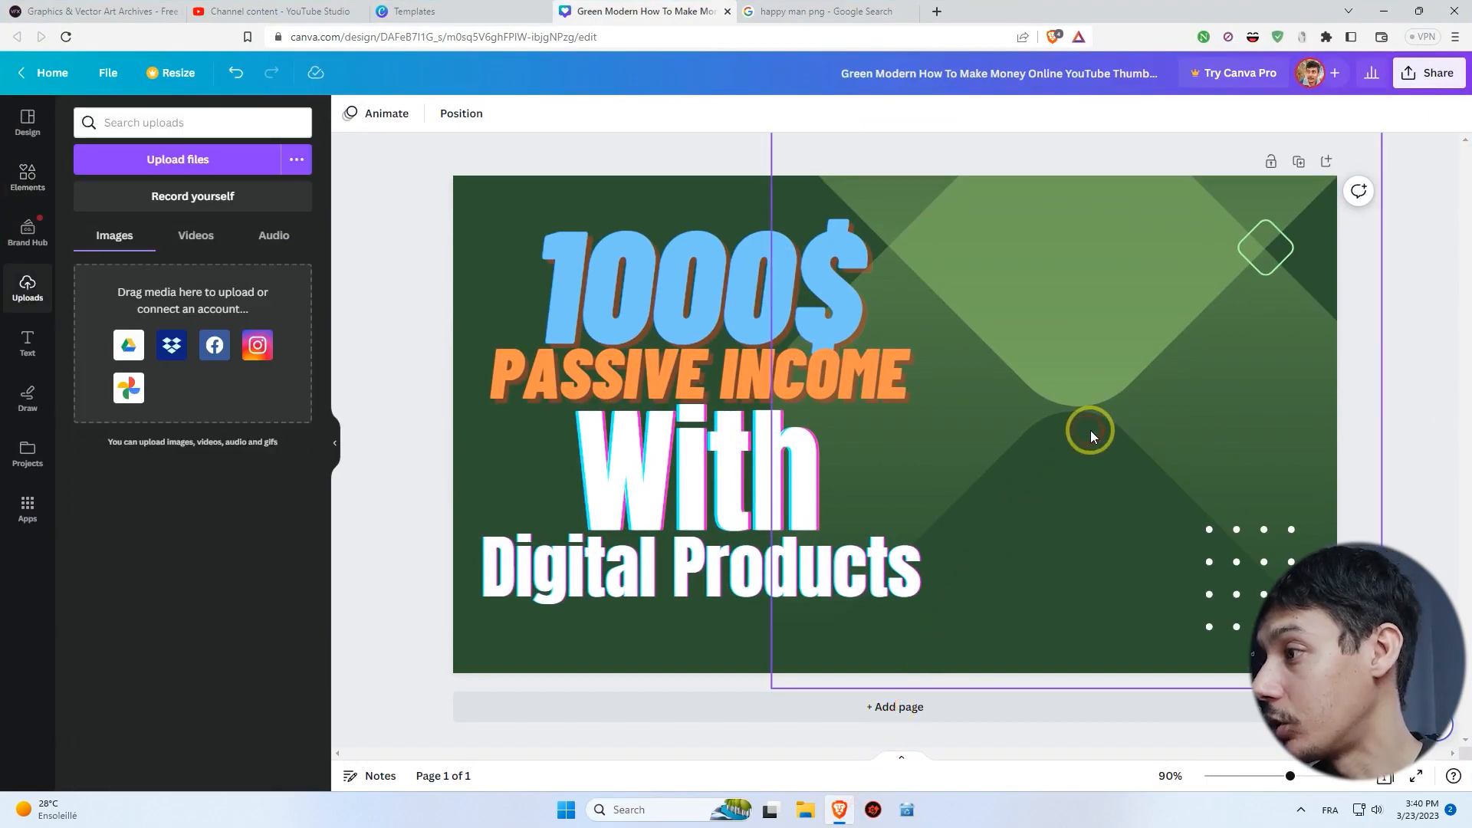
left_click_drag(996, 282, 1232, 154)
left_click_drag(865, 328, 1004, 452)
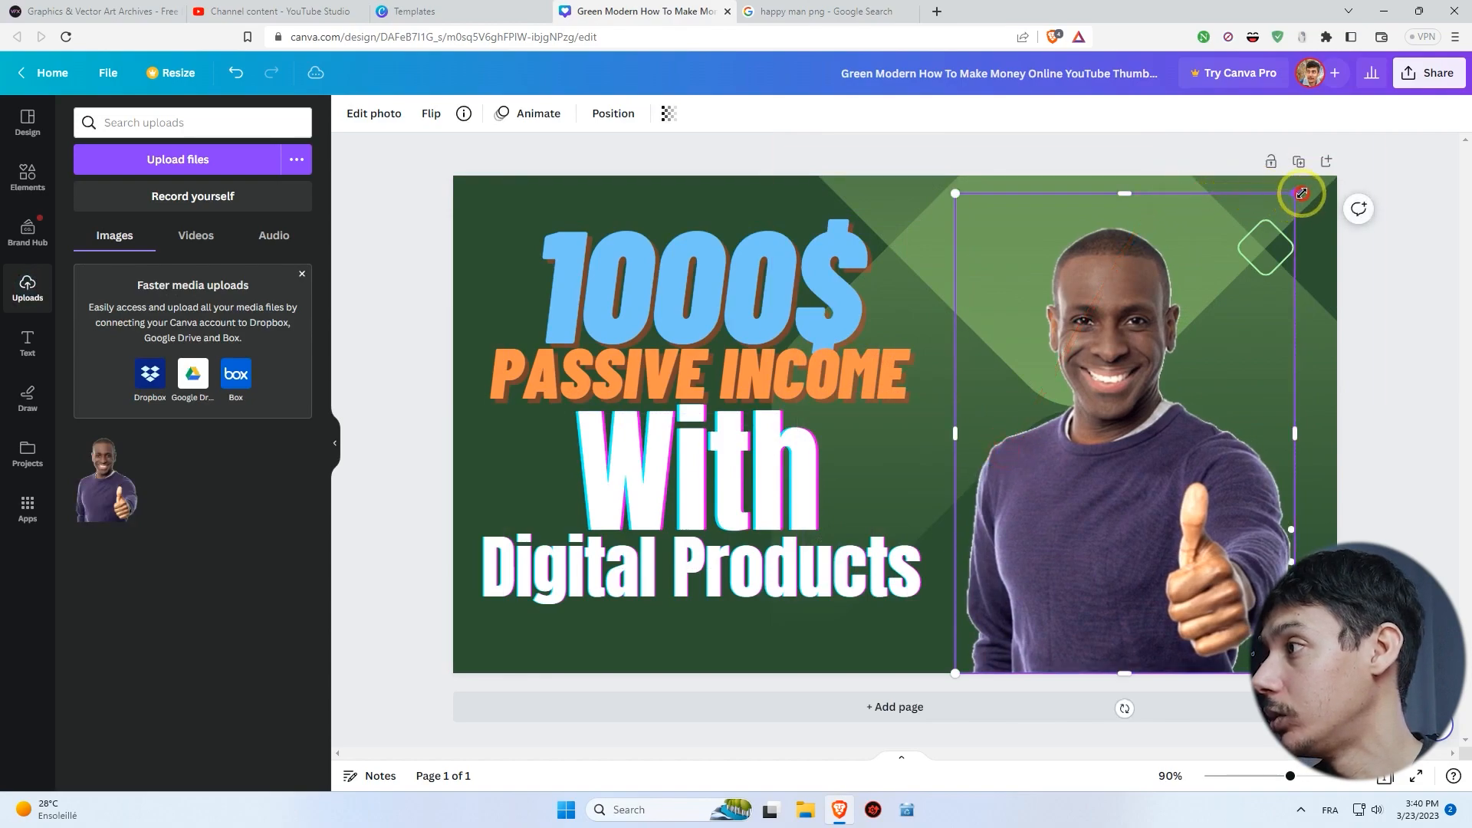
left_click_drag(1294, 193, 1457, 34)
left_click_drag(1206, 401, 1058, 201)
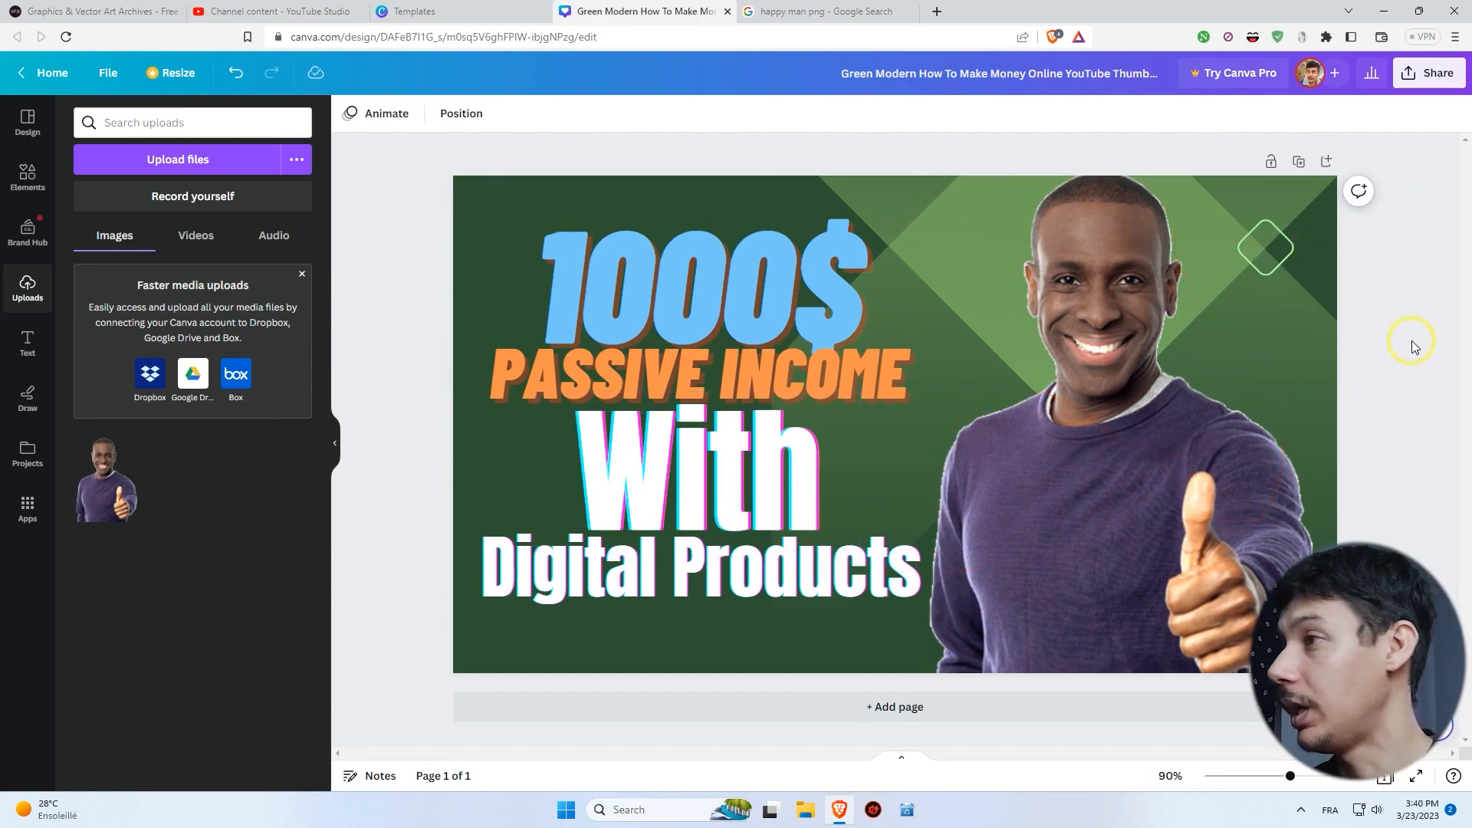
Download the finished thumbnail design as a JPG file.
left_click(1425, 76)
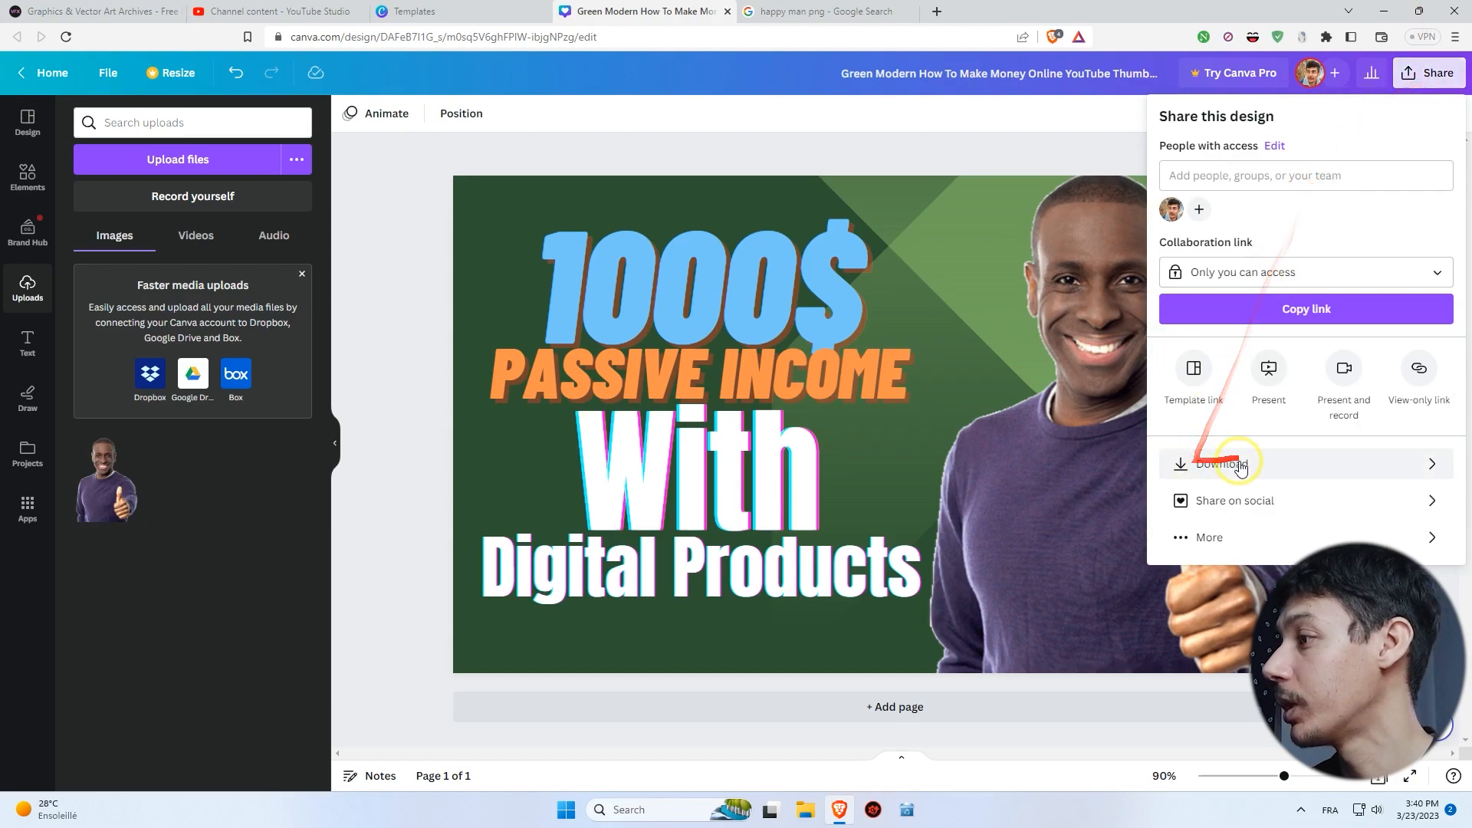
left_click(1364, 463)
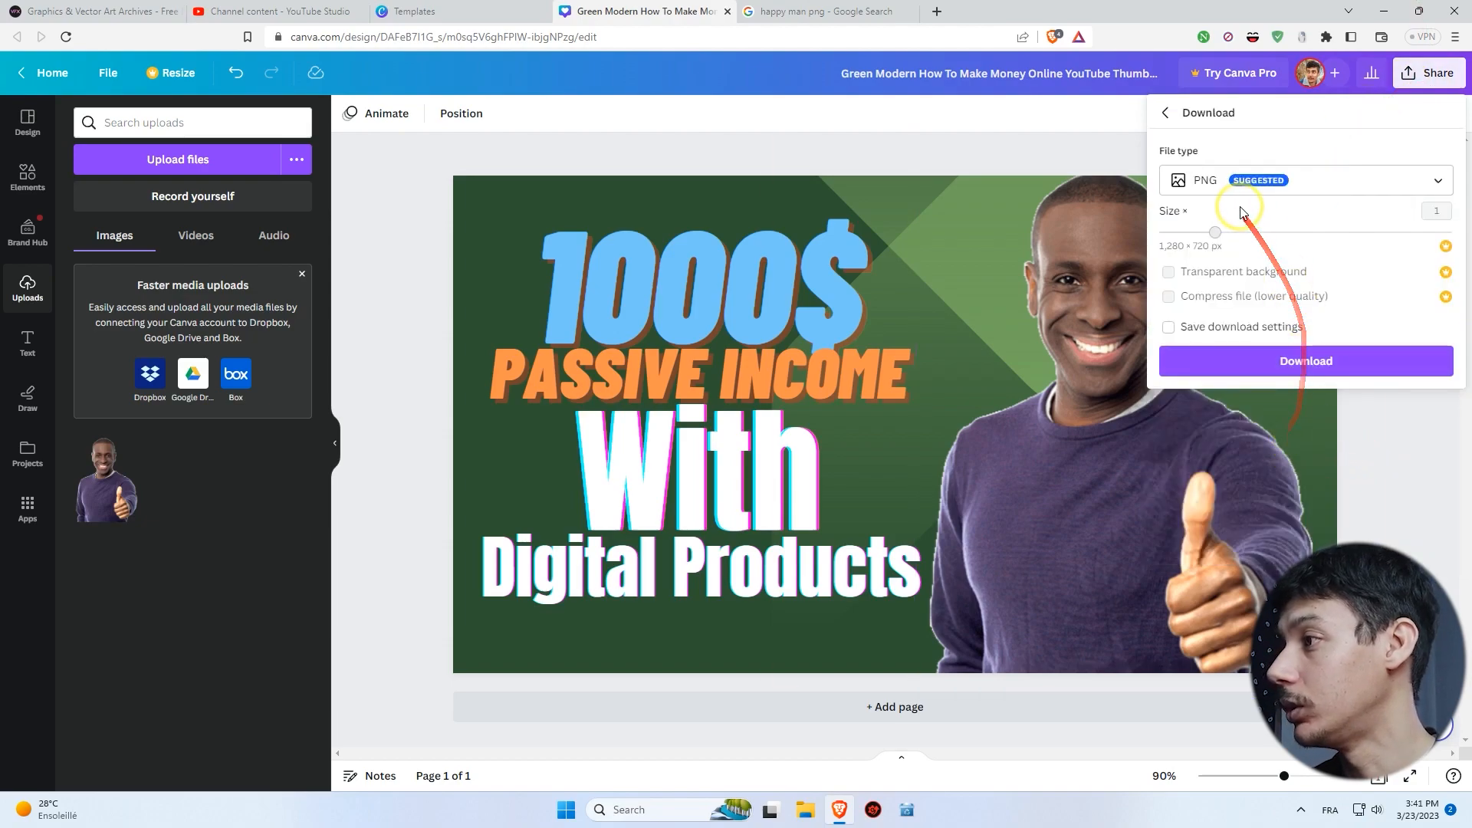
left_click(1422, 182)
left_click(1209, 230)
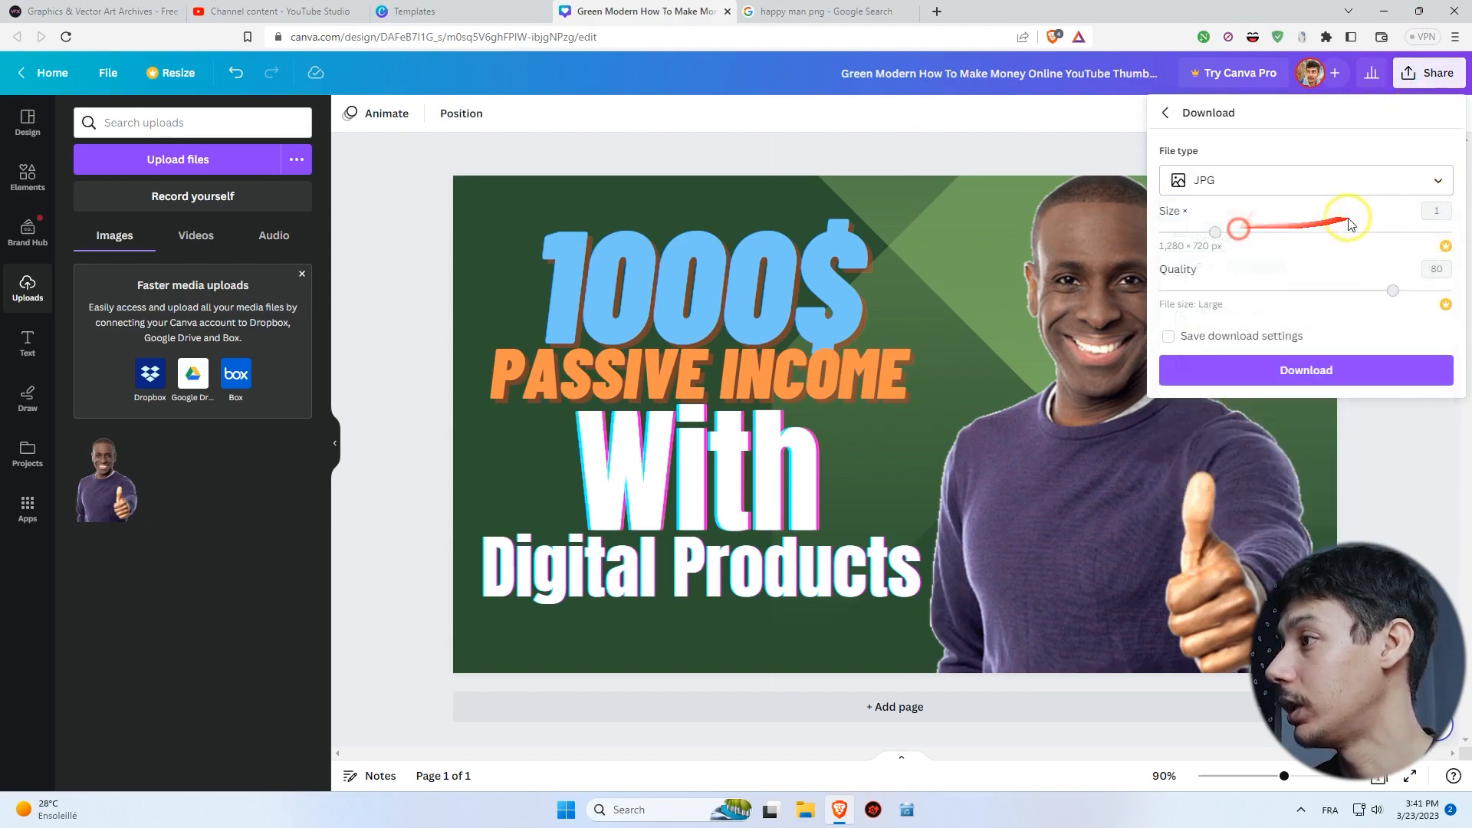
left_click(1272, 380)
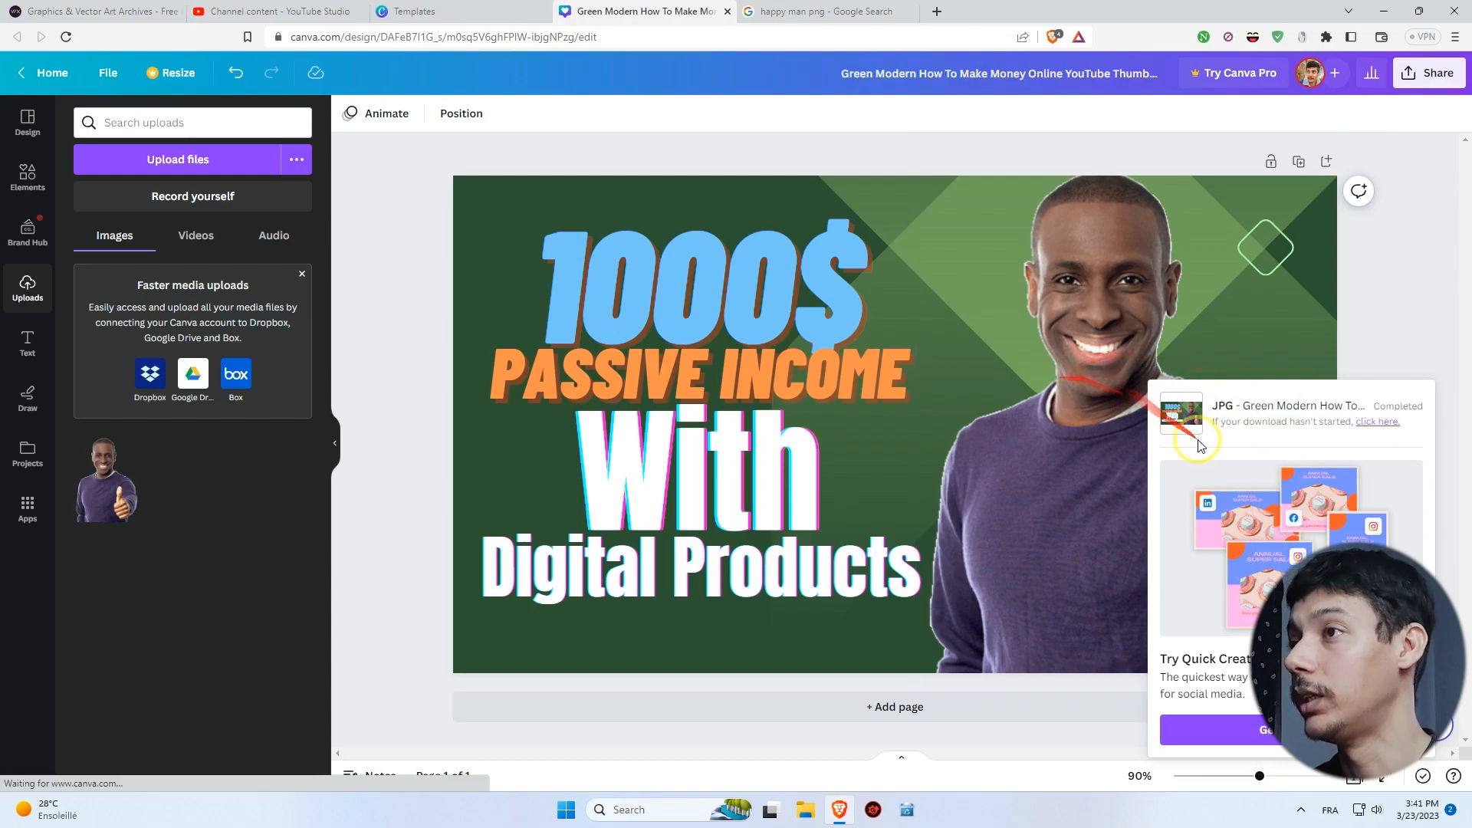
left_click(842, 322)
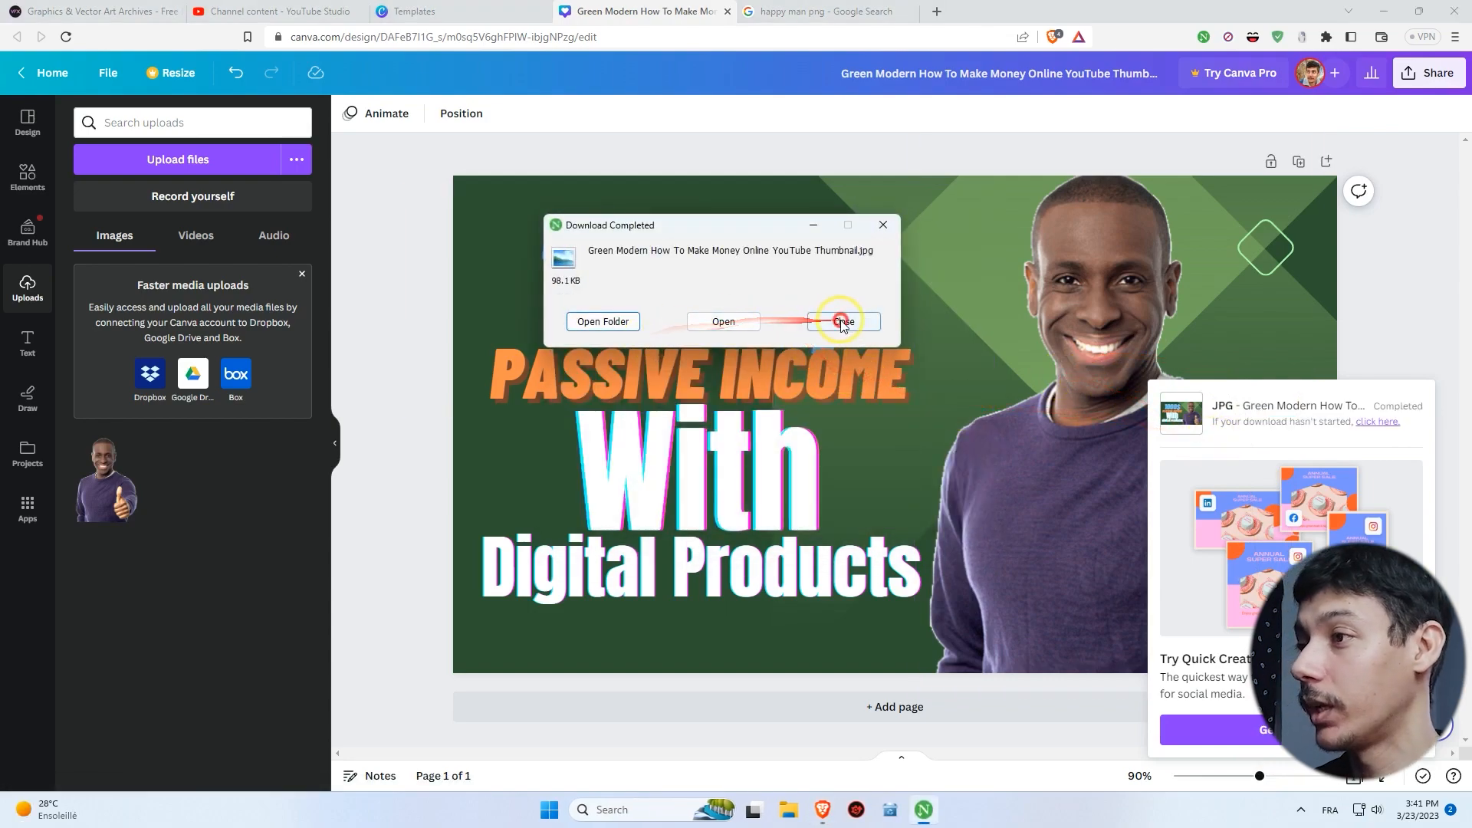
Return to YouTube Studio and try to upload a custom thumbnail for the video.
left_click(283, 11)
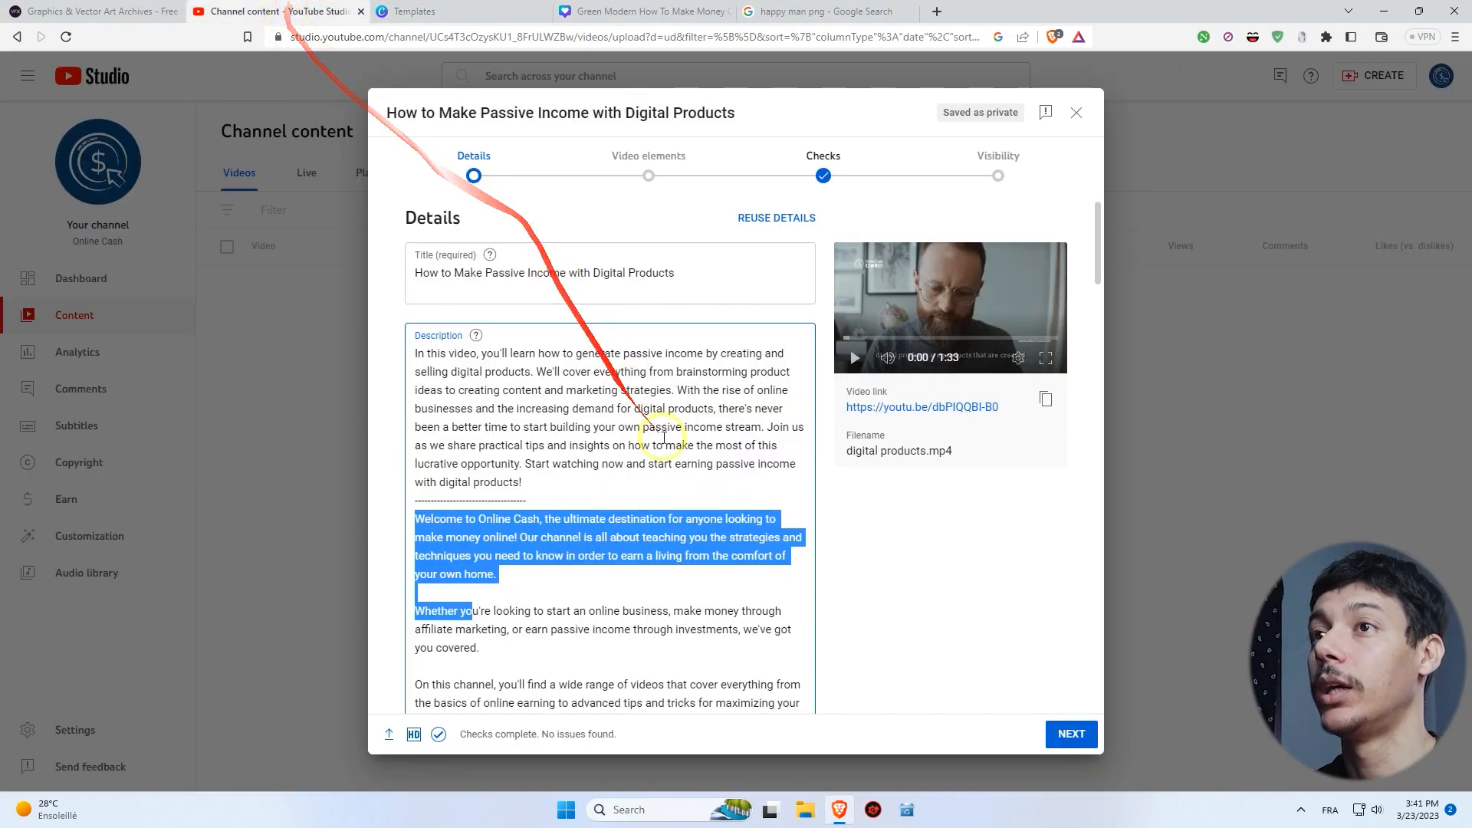
scroll(841, 449, "down", 10)
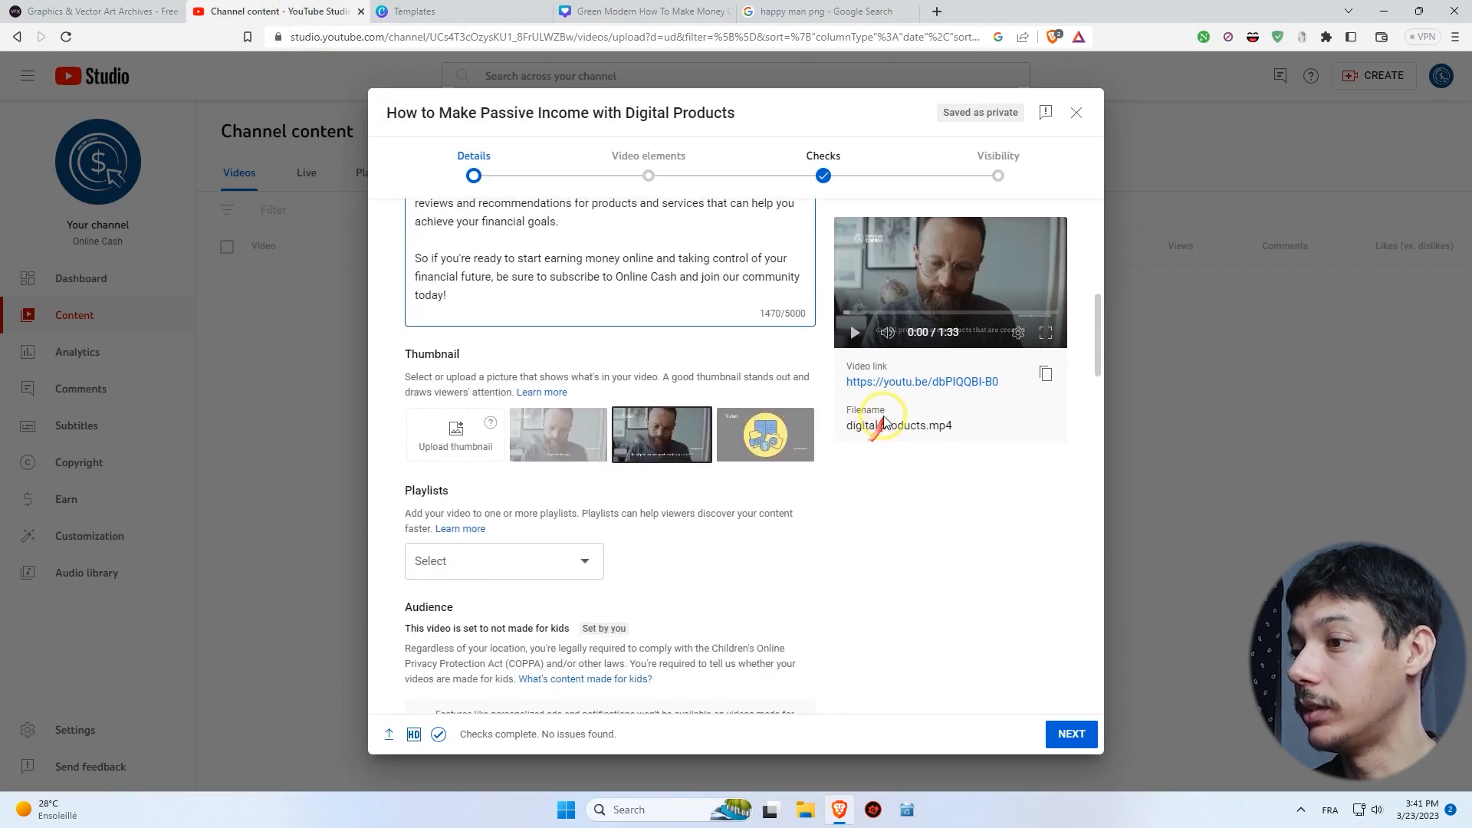
left_click(453, 434)
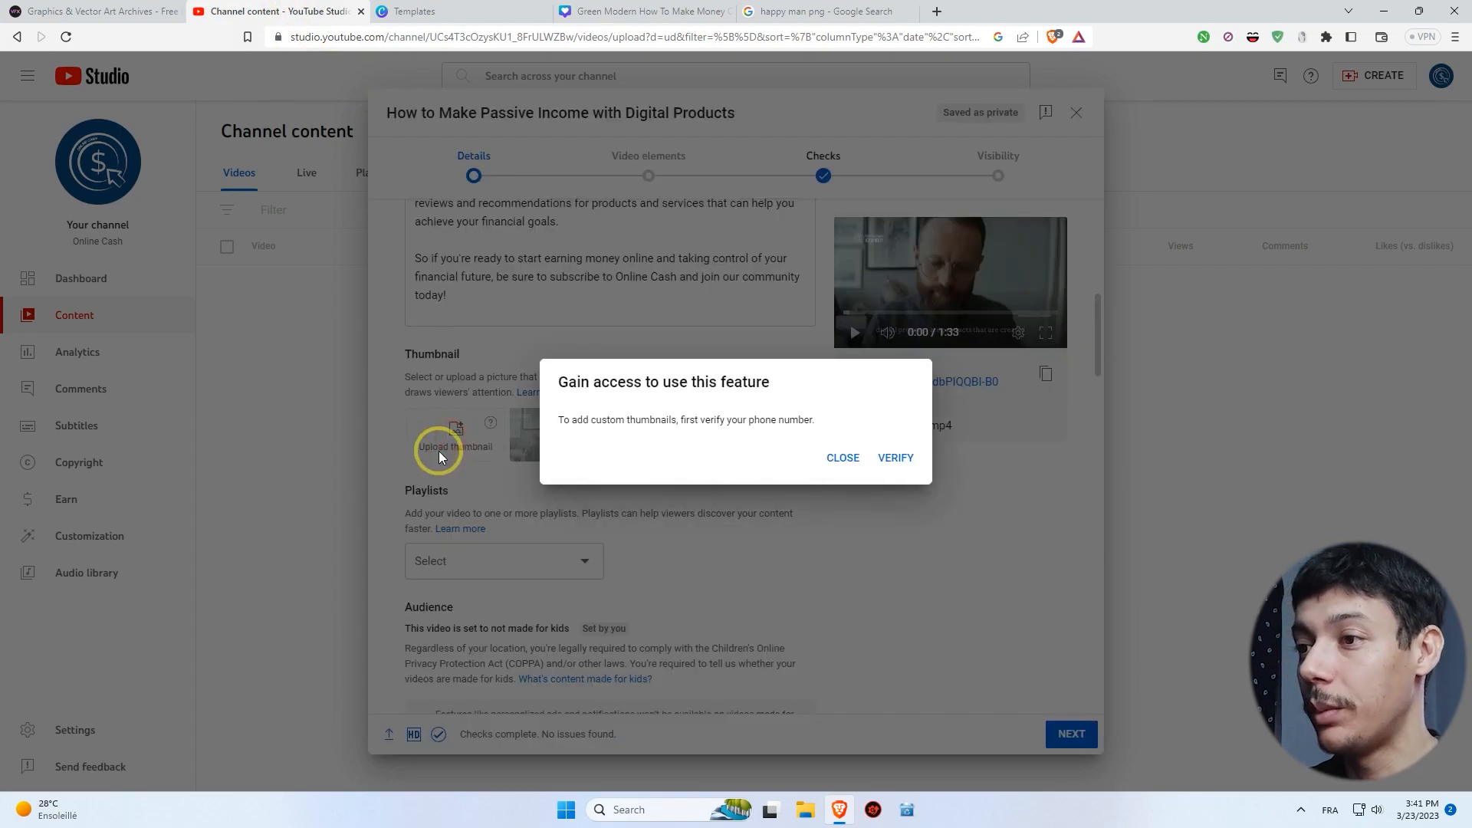
left_click(843, 460)
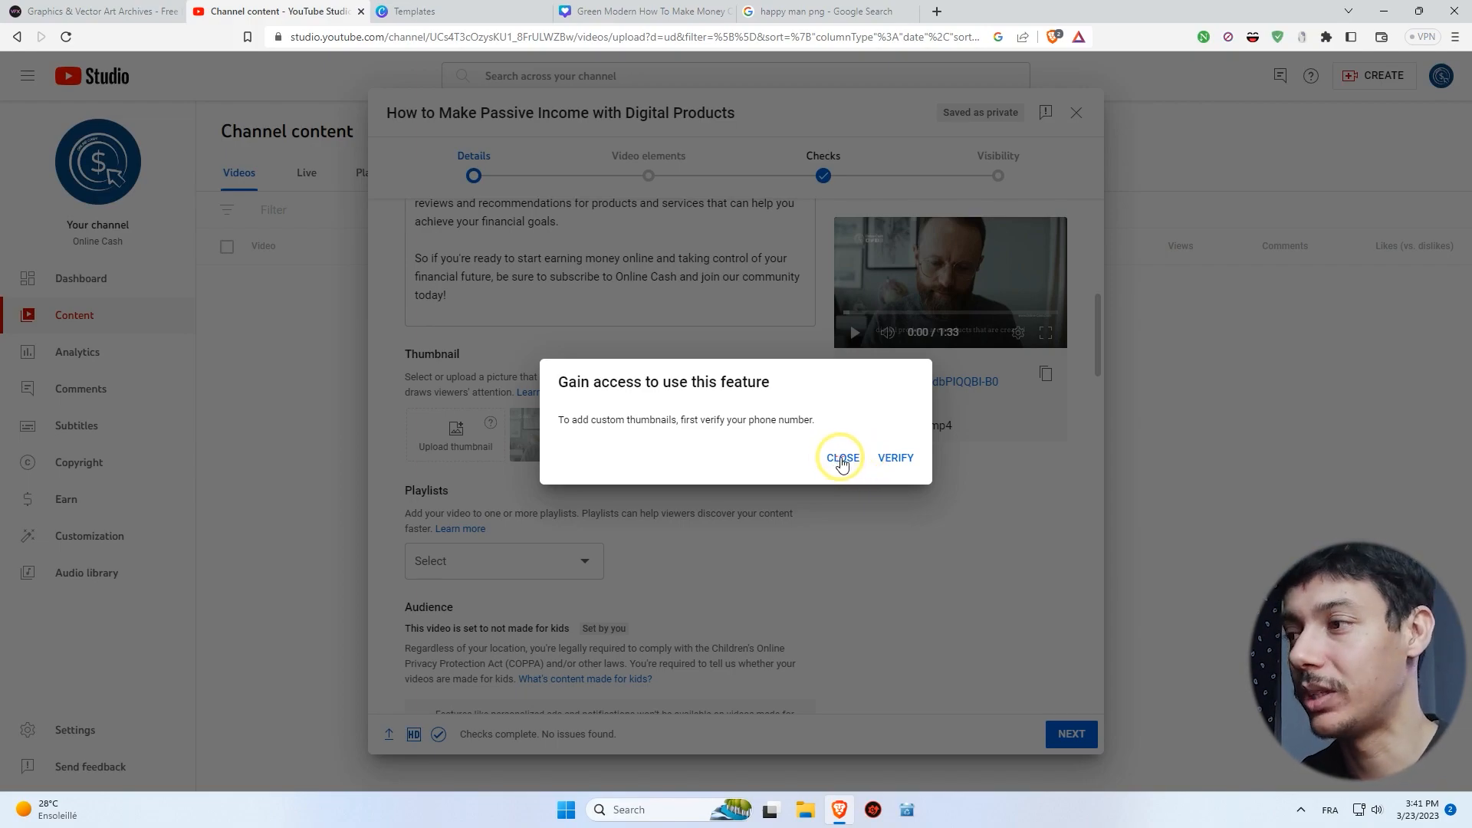
left_click(841, 459)
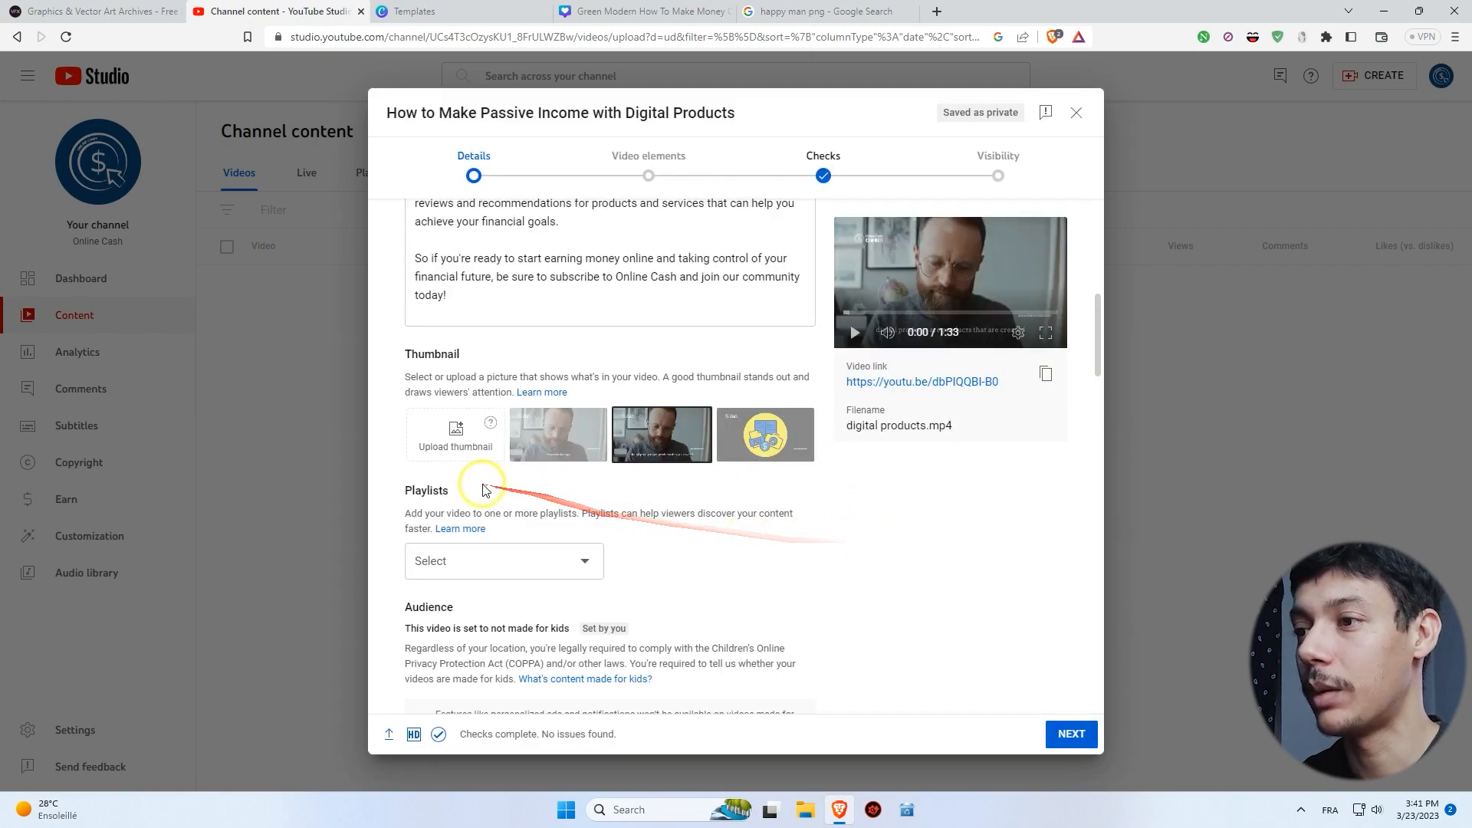
left_click(453, 440)
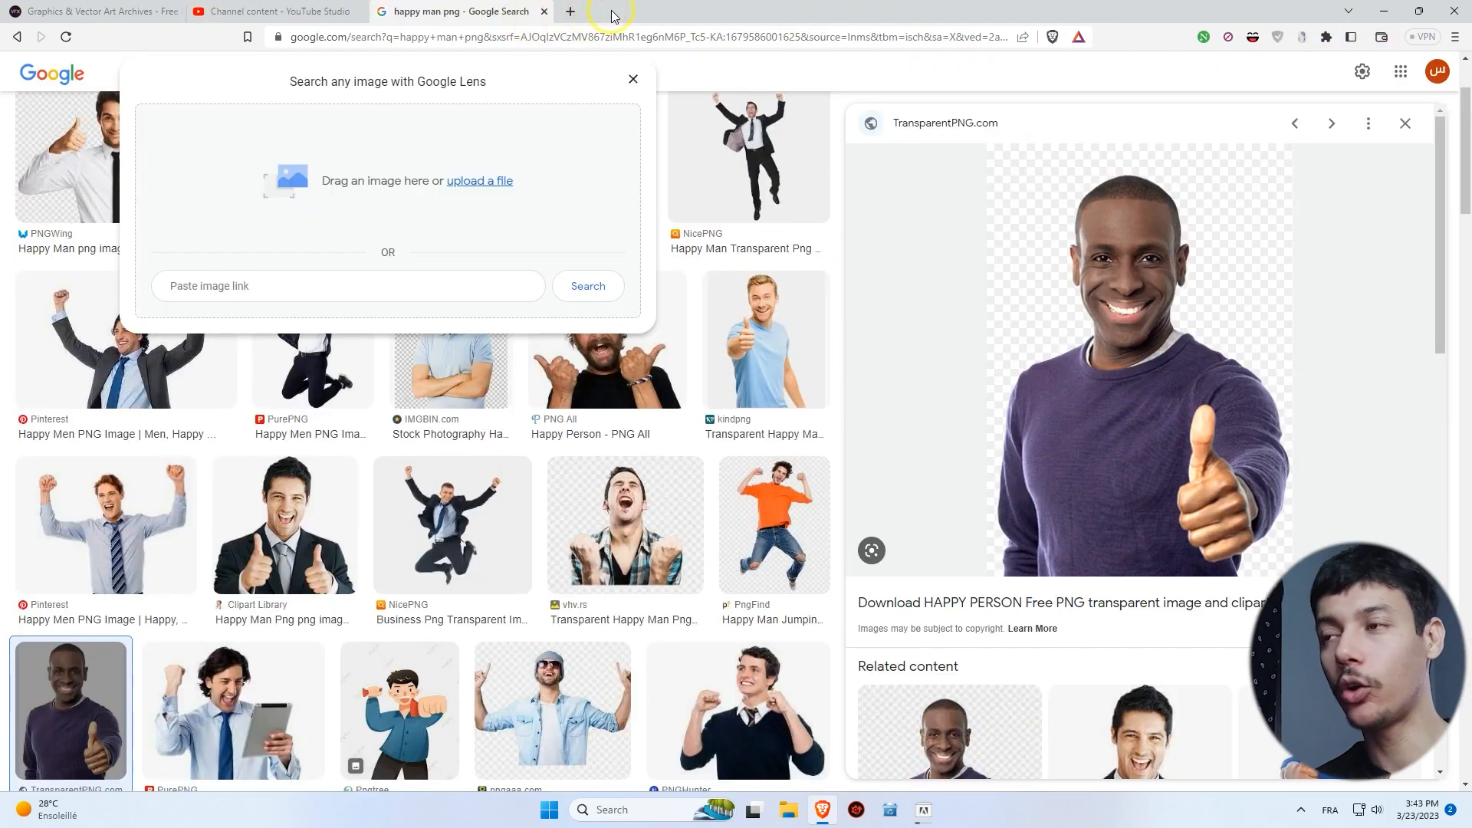
Search Google Images for "background aesthetic" and save the pastel blue grid background to the desktop.
left_click(570, 13)
left_click(577, 34)
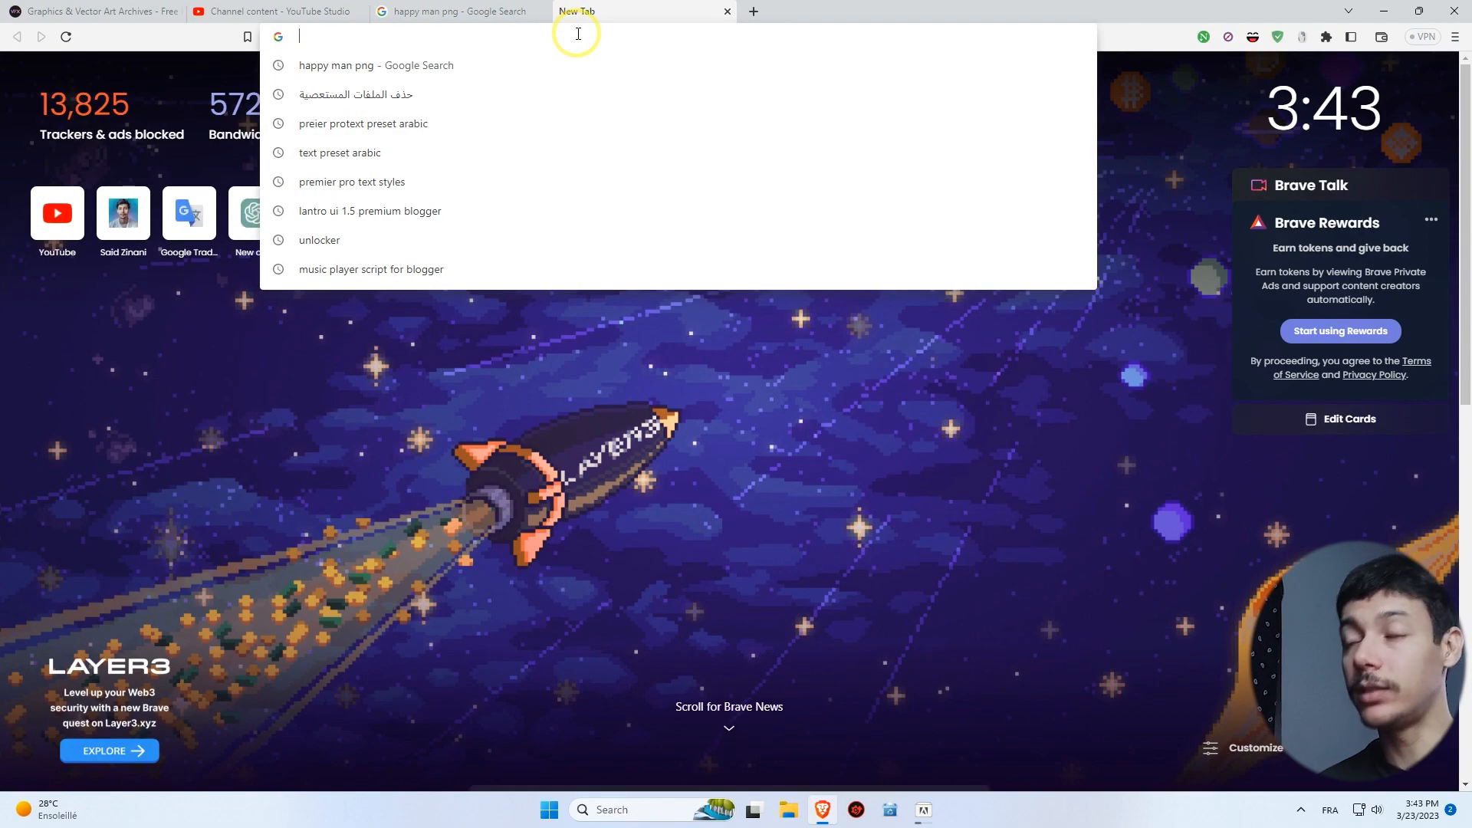
left_click(576, 33)
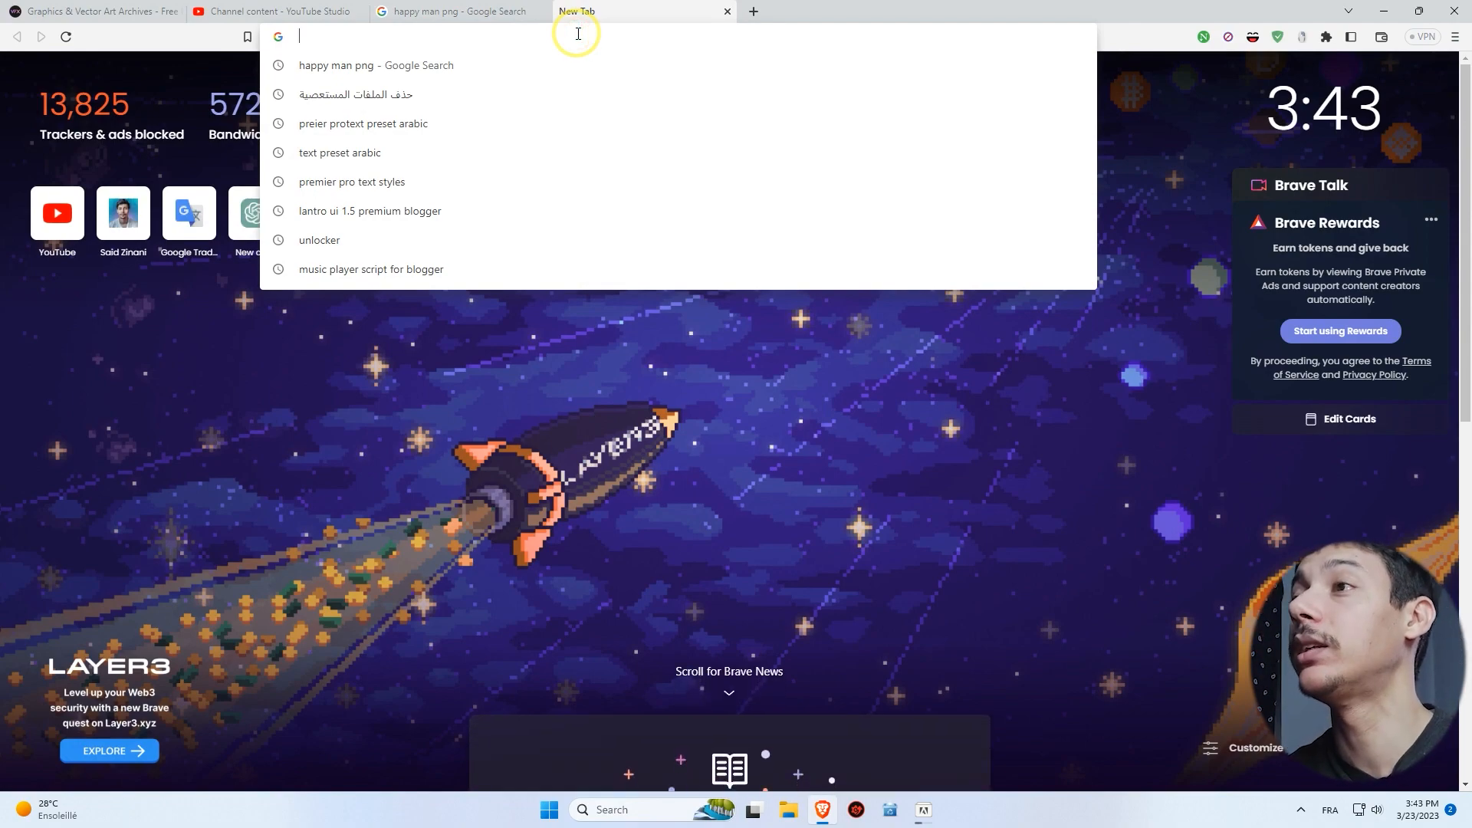
type("background")
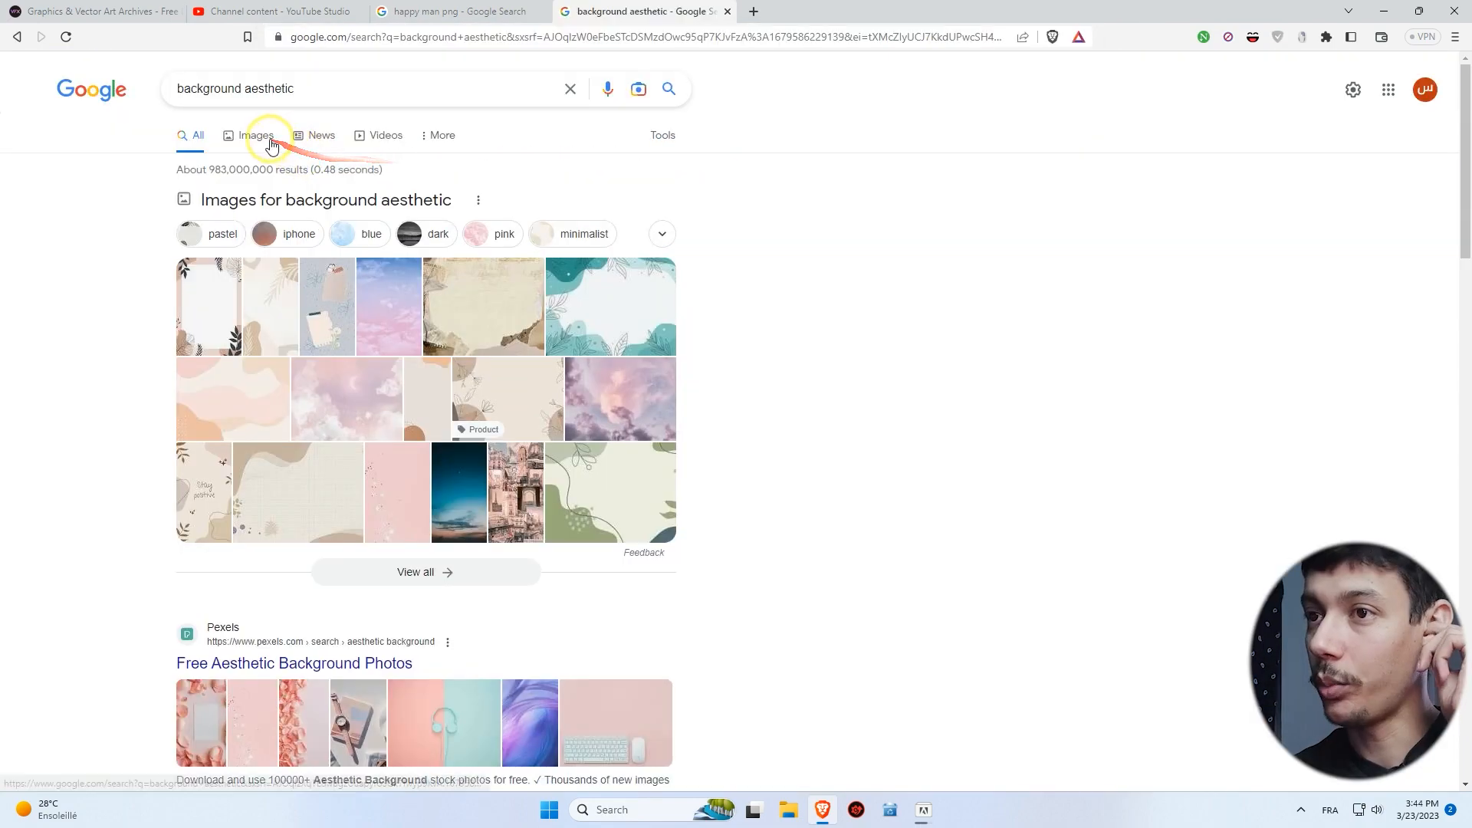
left_click(259, 142)
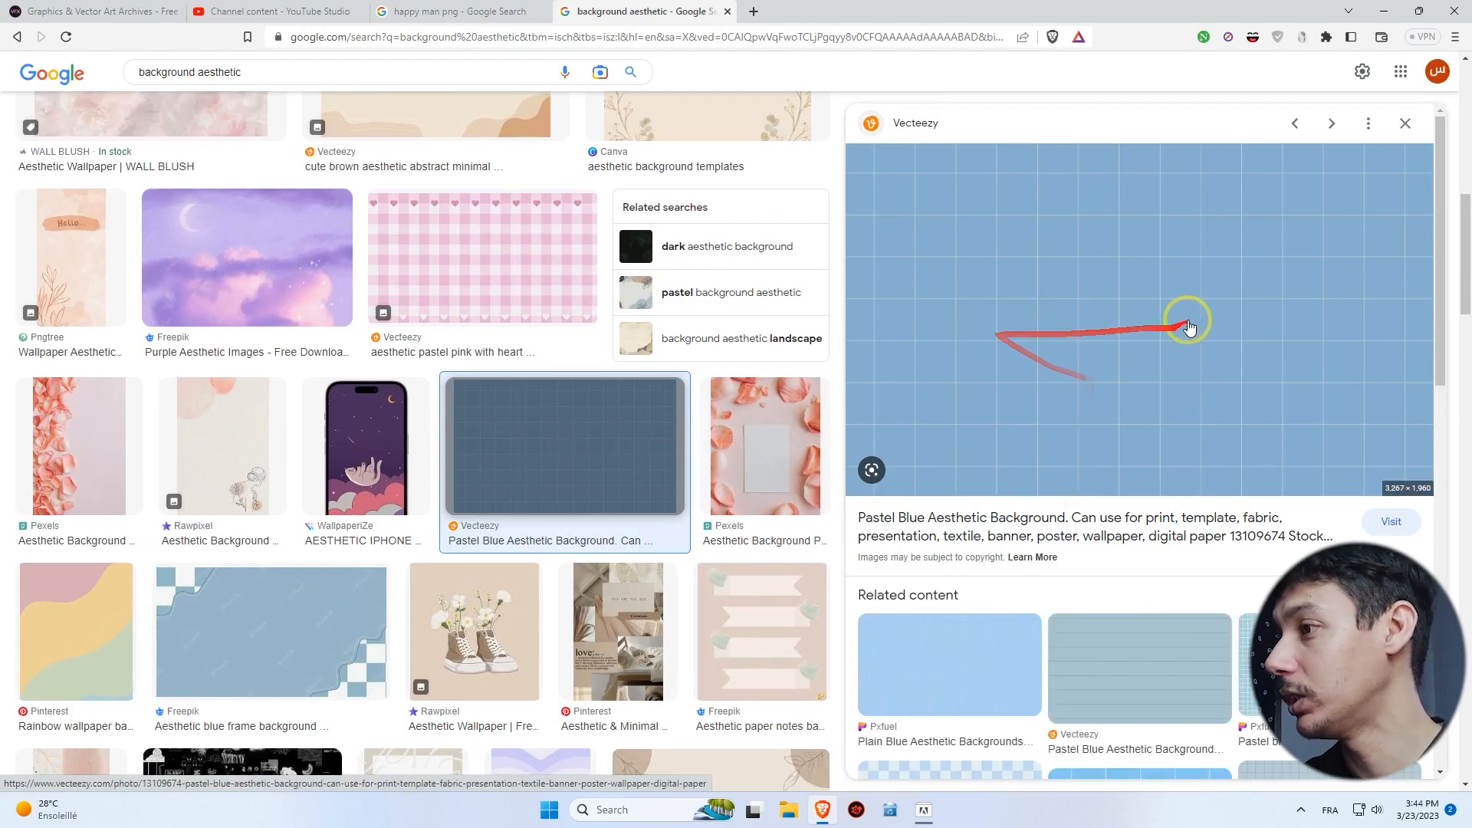
left_click_drag(1187, 319, 887, 470)
Switch to Photoshop and create a new document of 1280 x 720 pixels at 72 pixels/inch with a white background.
left_click(922, 807)
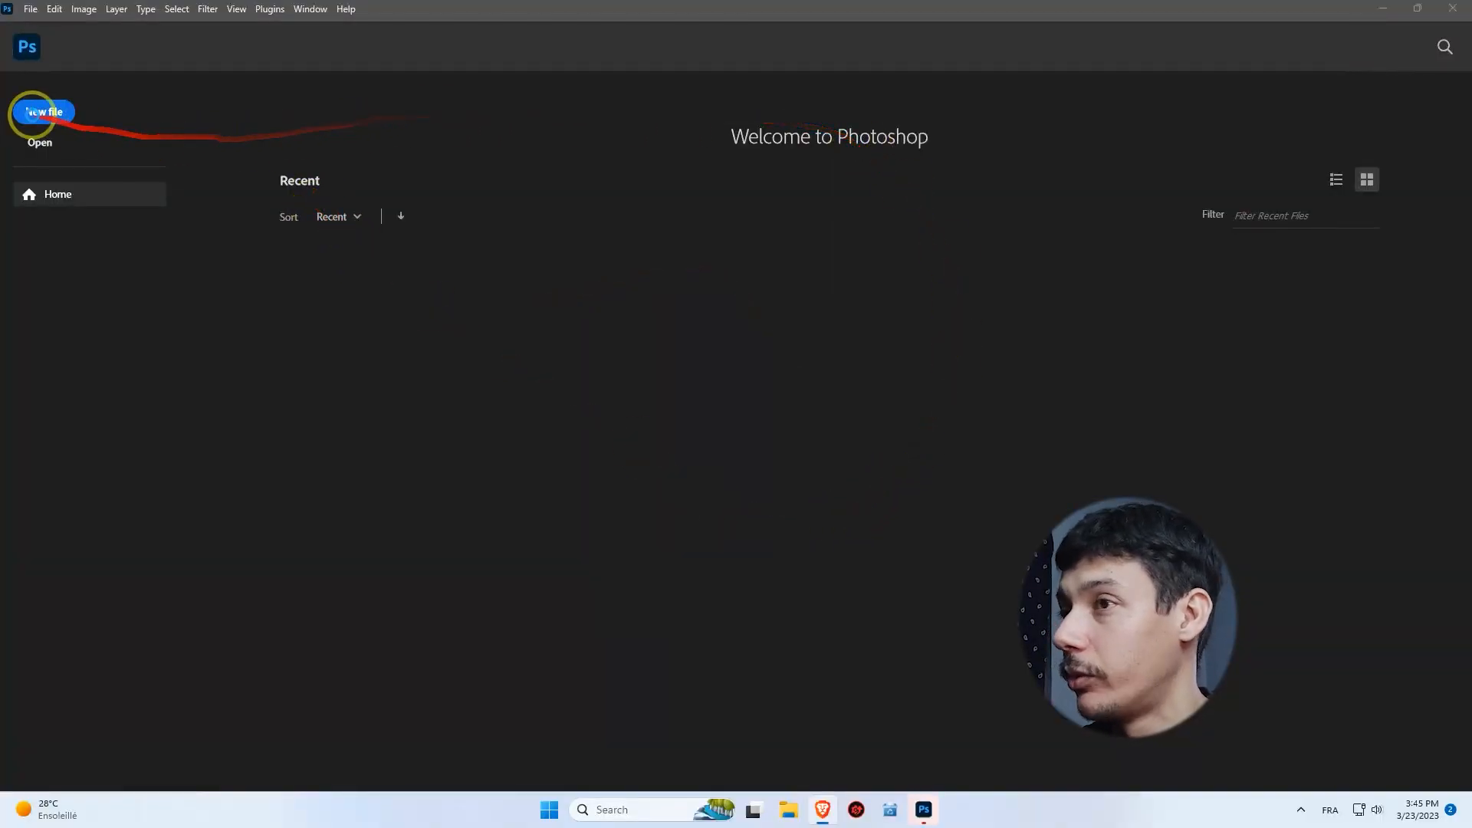
left_click(43, 111)
left_click_drag(693, 117, 673, 245)
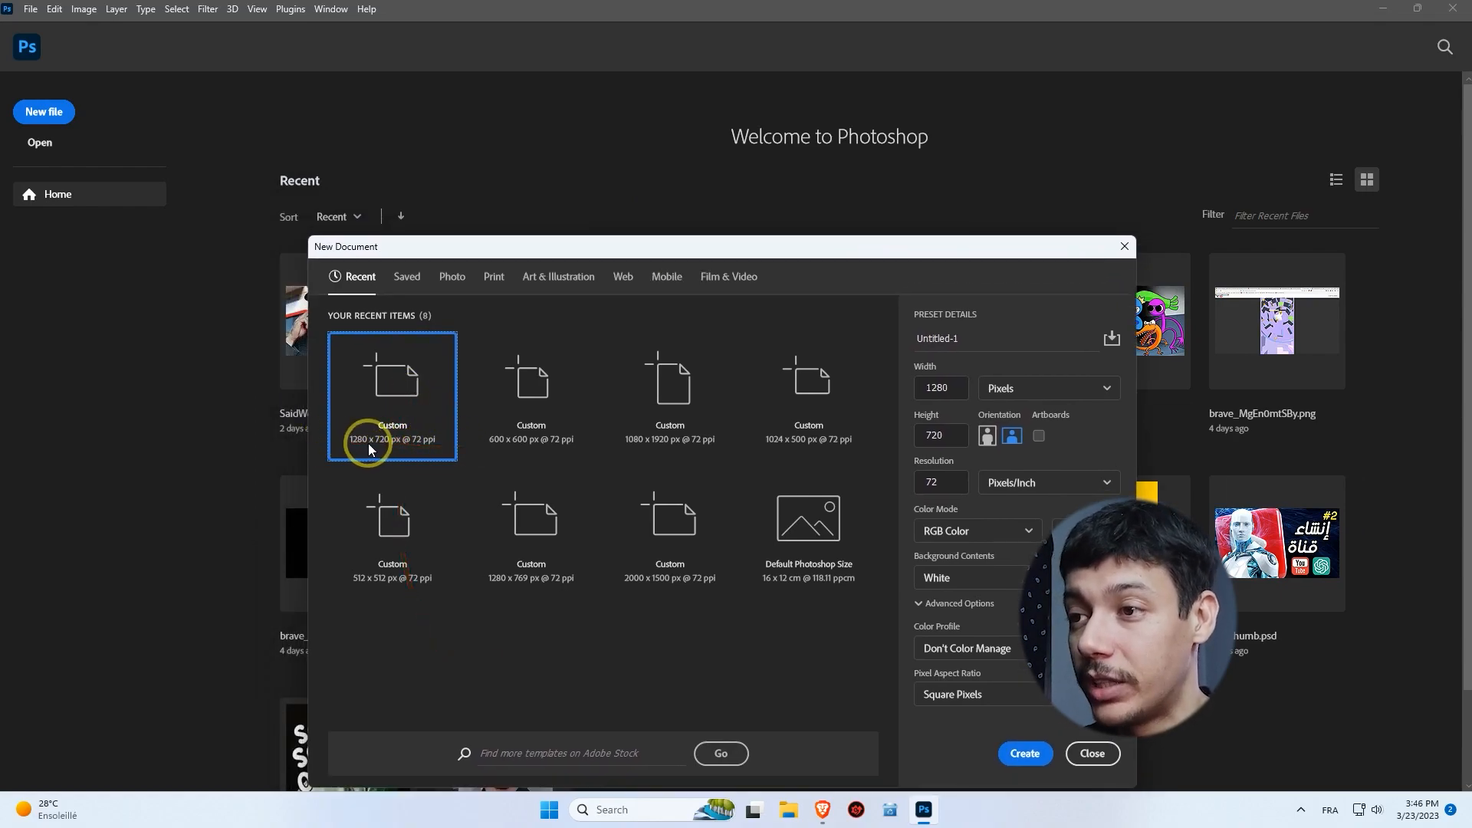
left_click(924, 385)
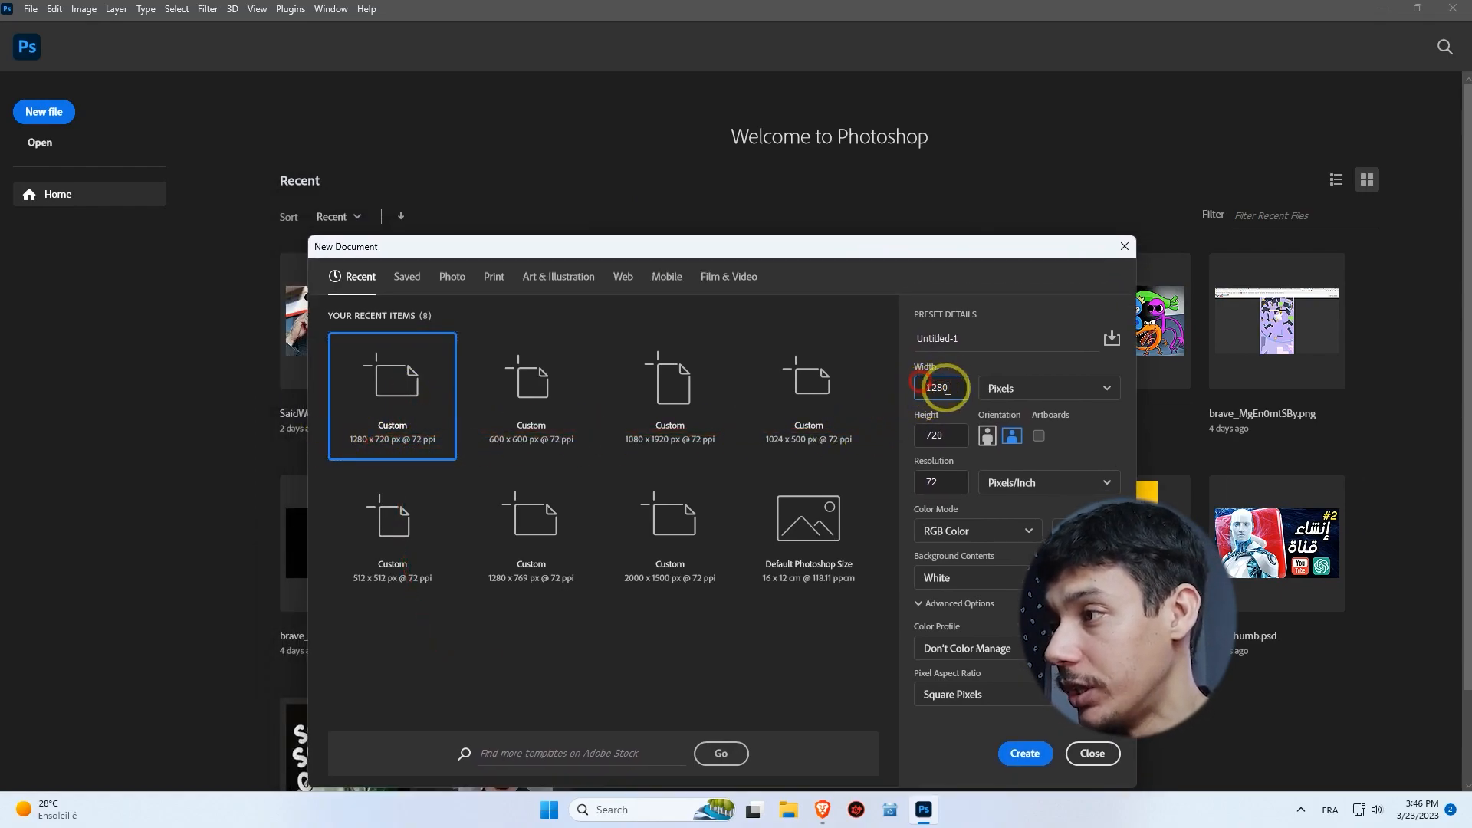
left_click_drag(952, 387, 922, 387)
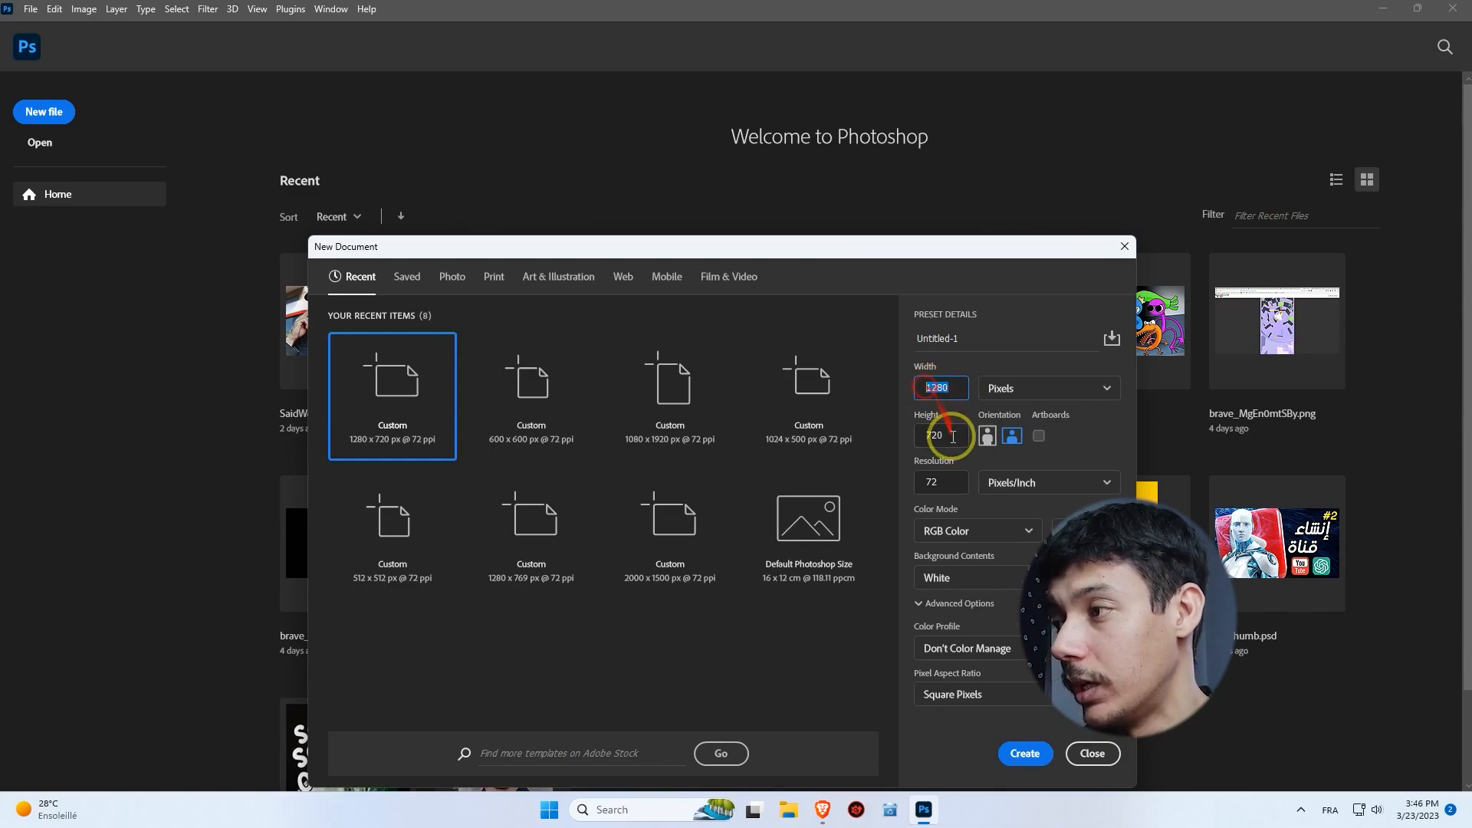
left_click_drag(953, 439, 912, 440)
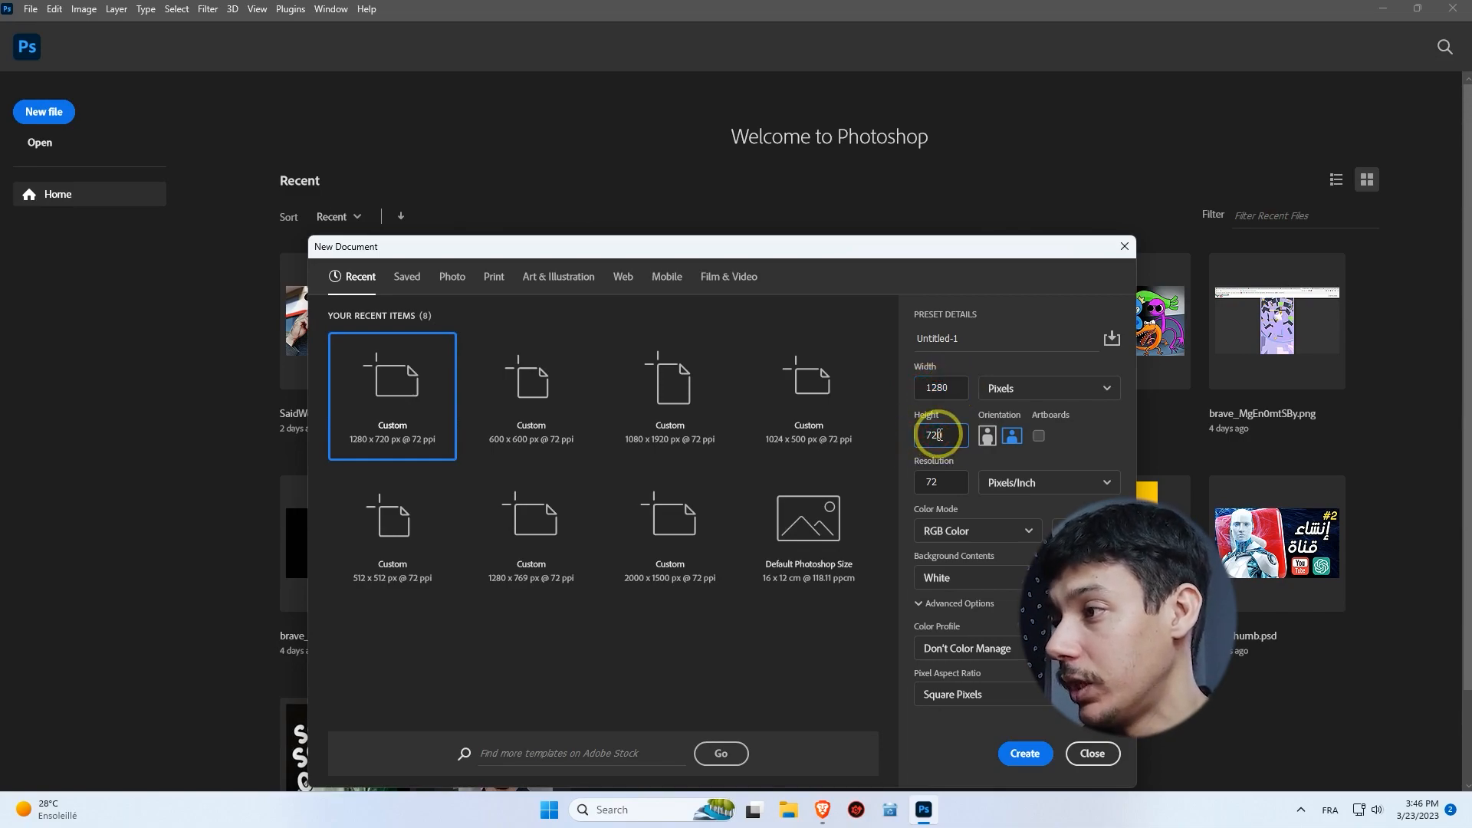
left_click(1023, 753)
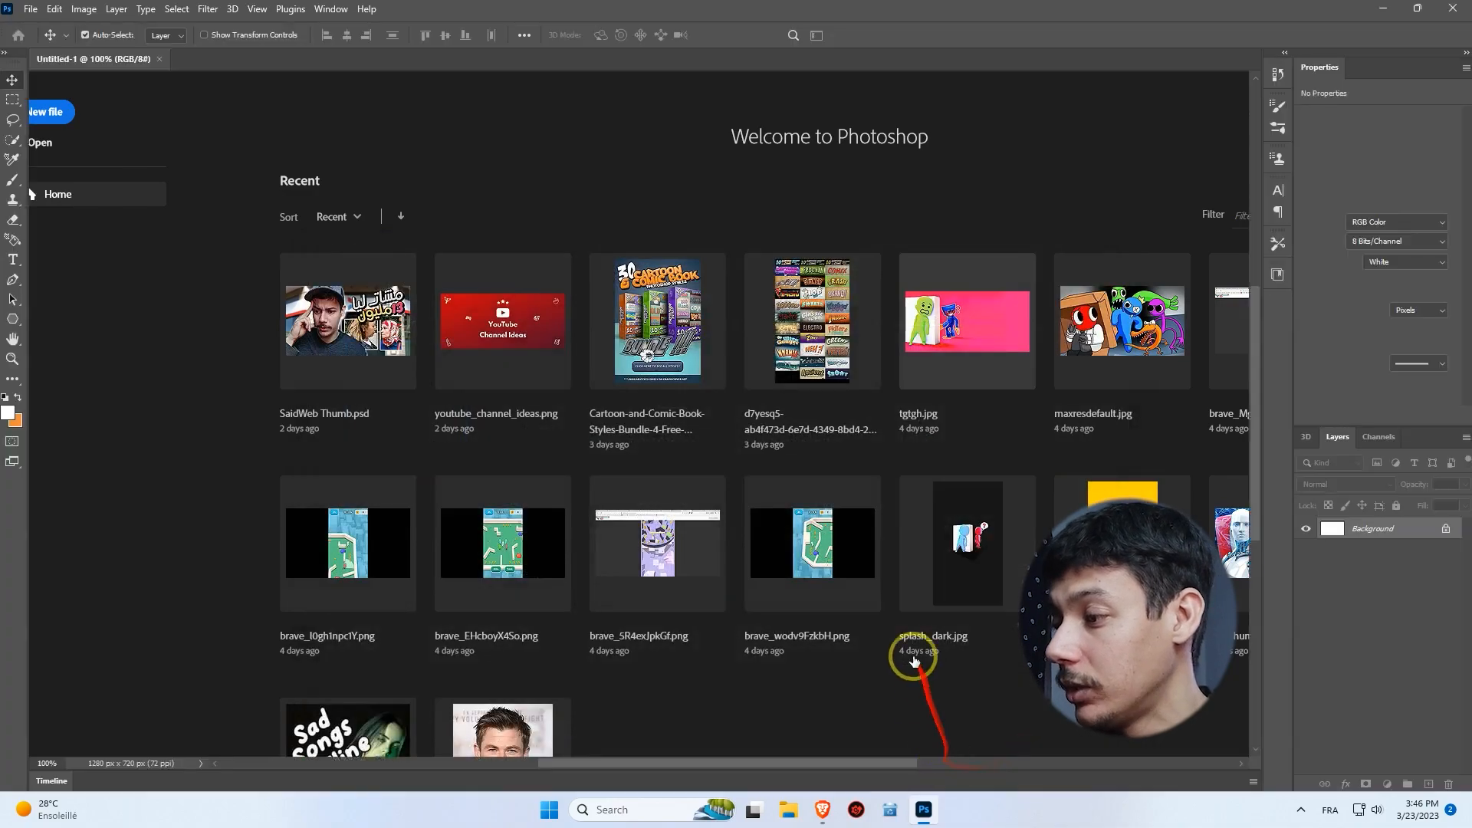
Place the pastel blue grid image from the desktop in the document and scale it to the full canvas width of 1280 px.
left_click(923, 810)
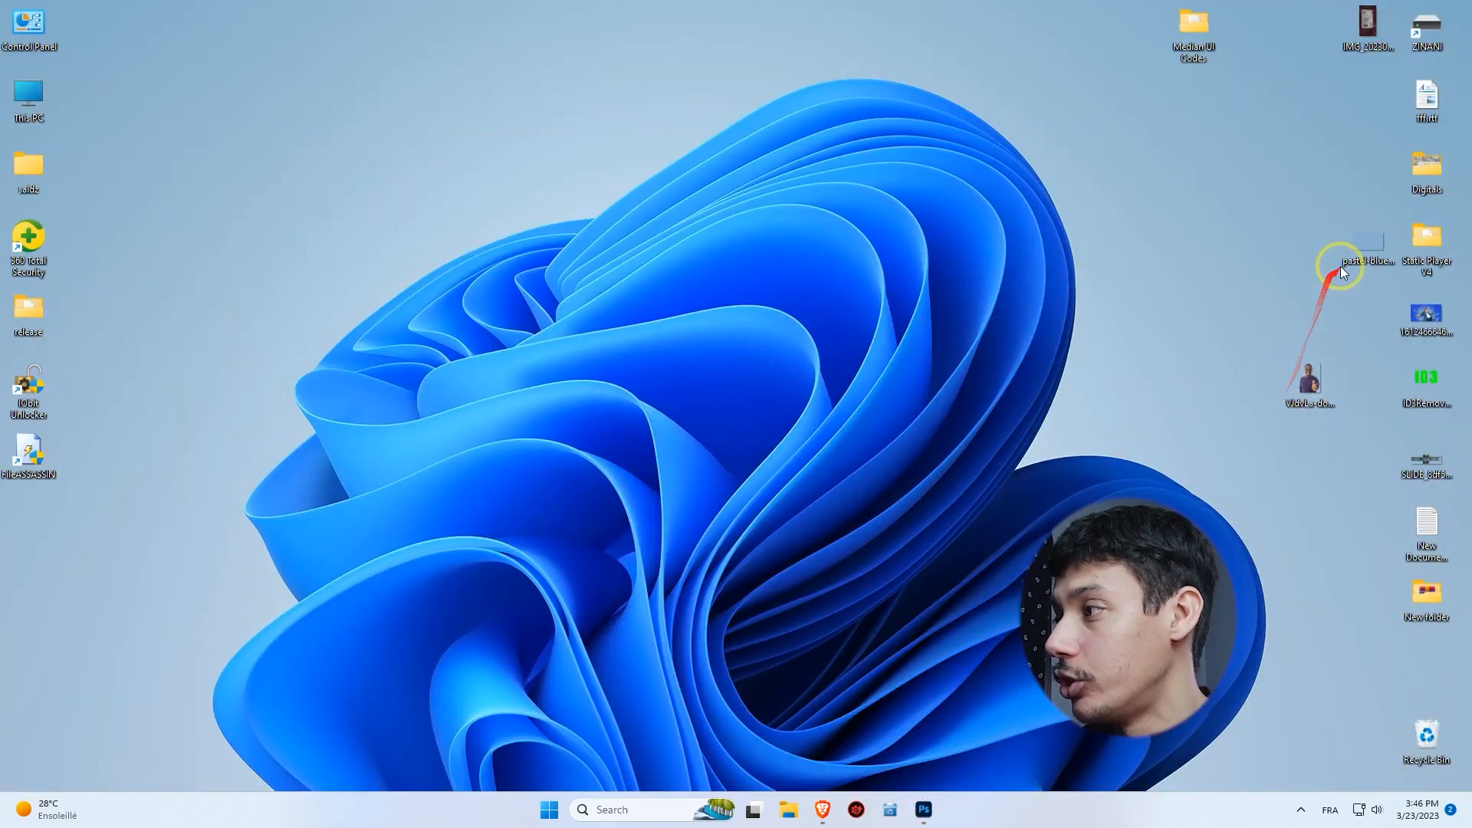
left_click(923, 810)
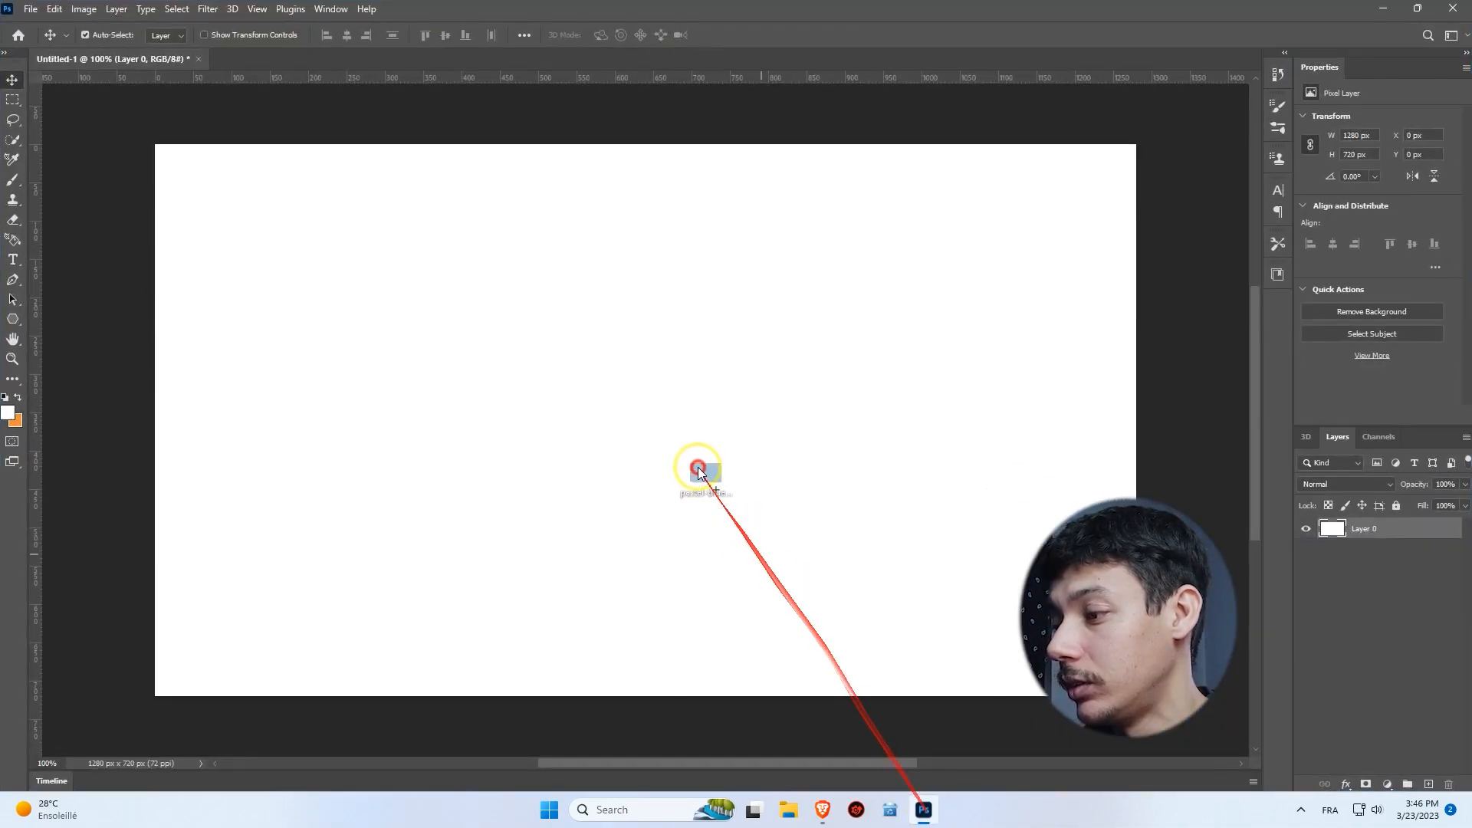
left_click(694, 464)
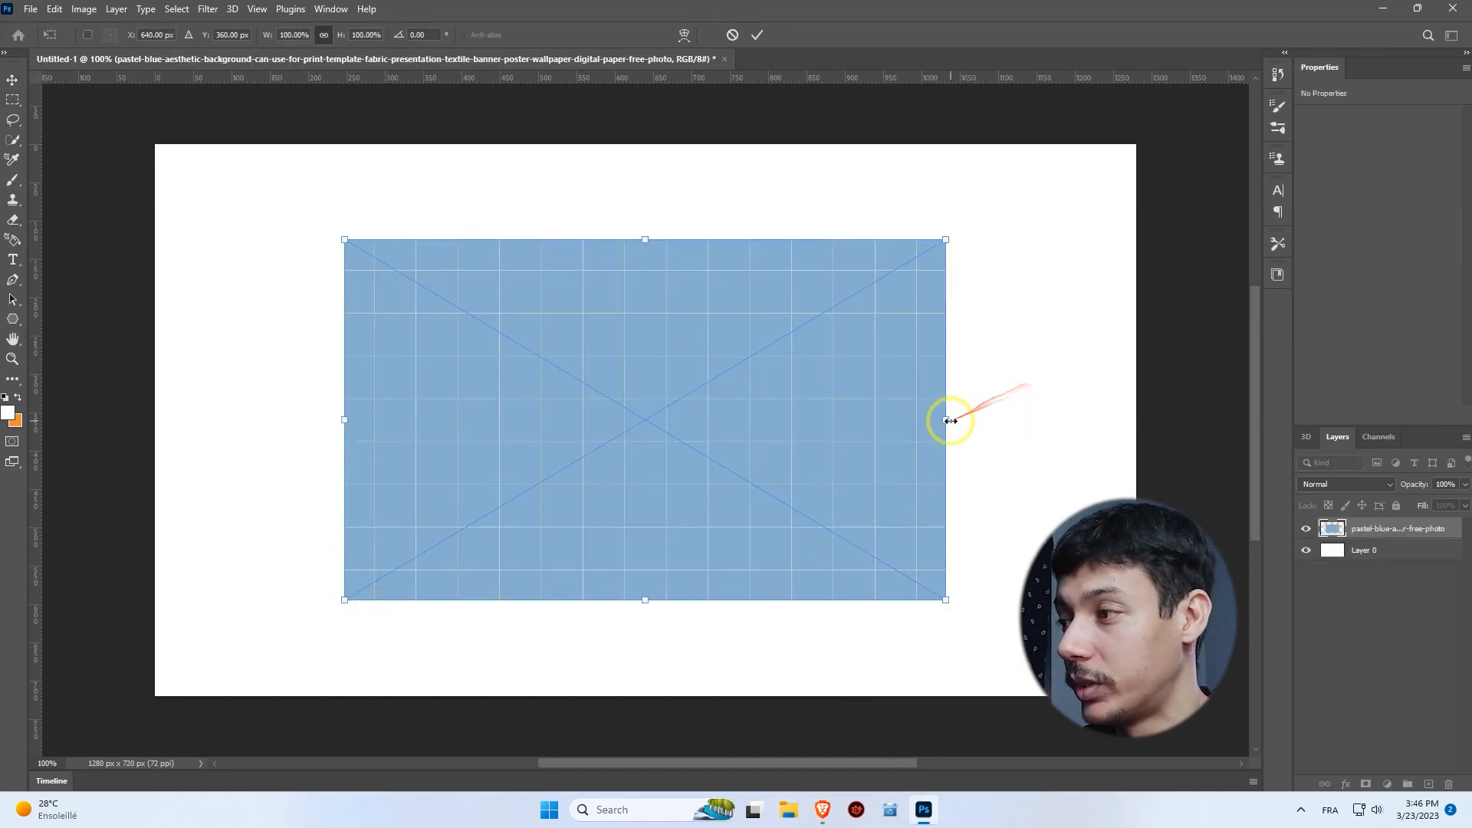
left_click_drag(947, 421, 1136, 412)
left_click_drag(344, 419, 161, 420)
key("Return")
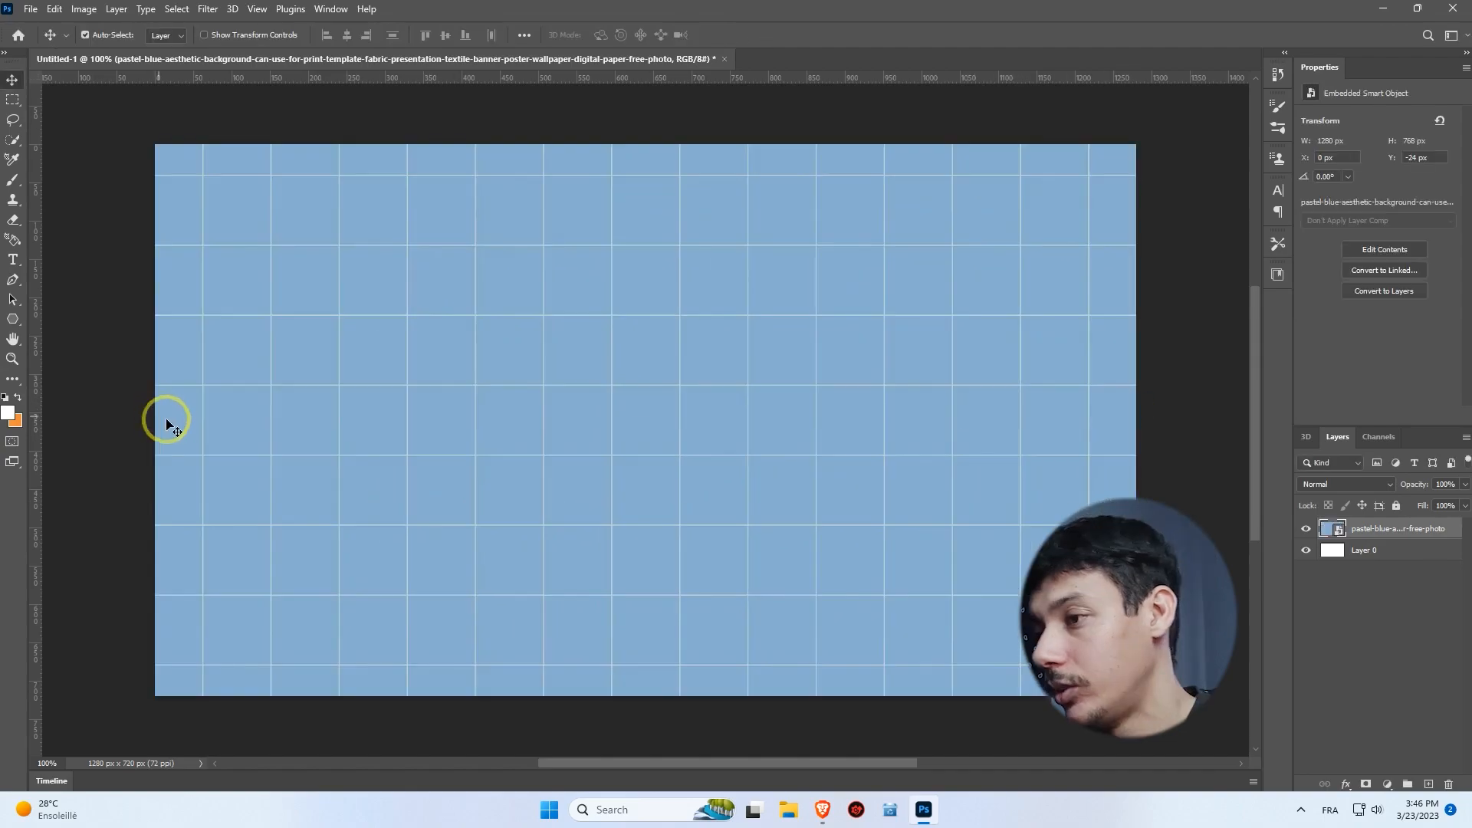
Place the thumbs-up man PNG from the desktop in the document, enlarge it and centre it over the grid background.
left_click(924, 809)
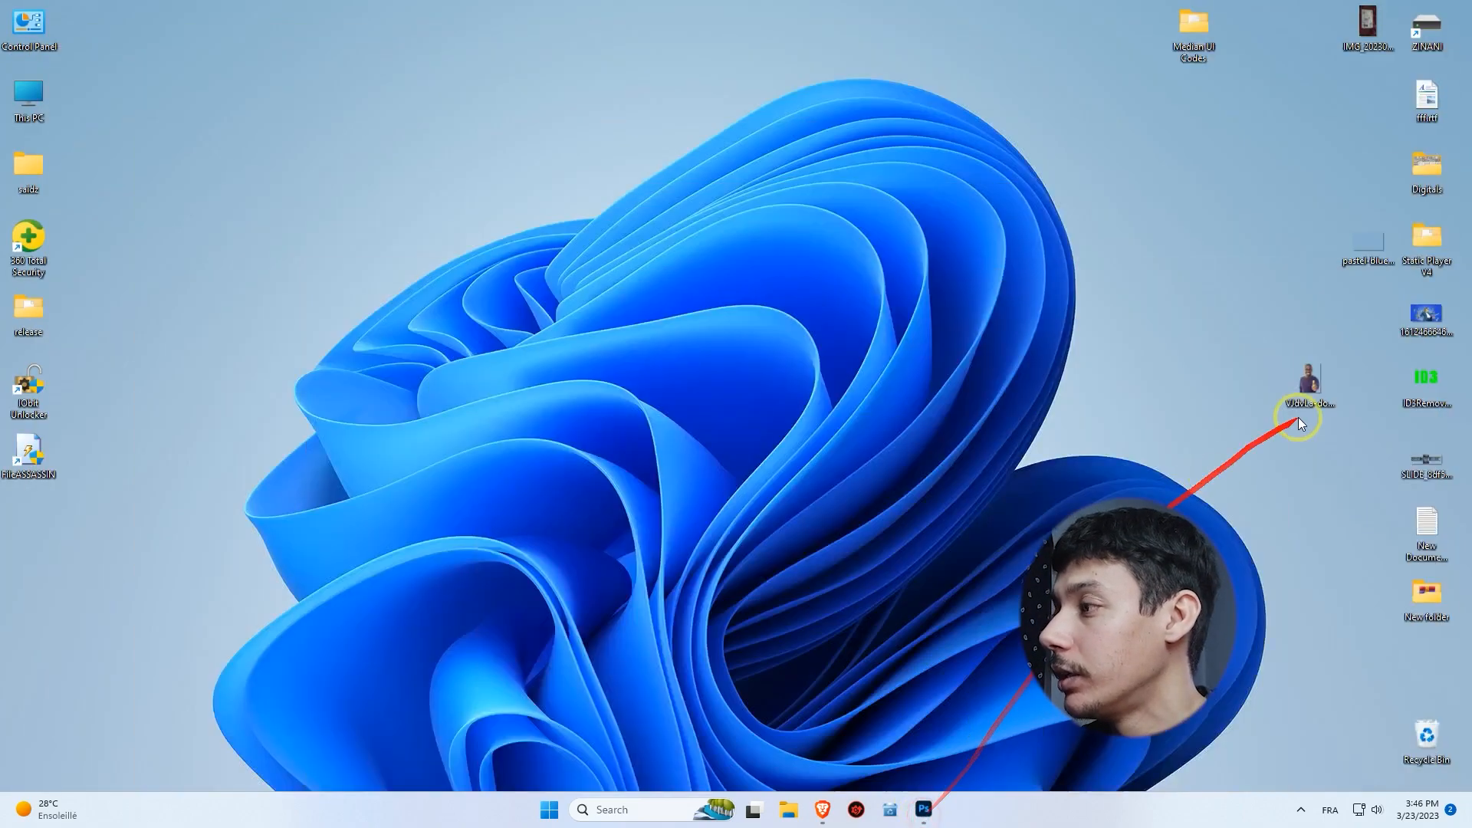
left_click_drag(1294, 404, 805, 435)
left_click_drag(646, 634, 622, 755)
left_click_drag(625, 345, 634, 302)
key("Return")
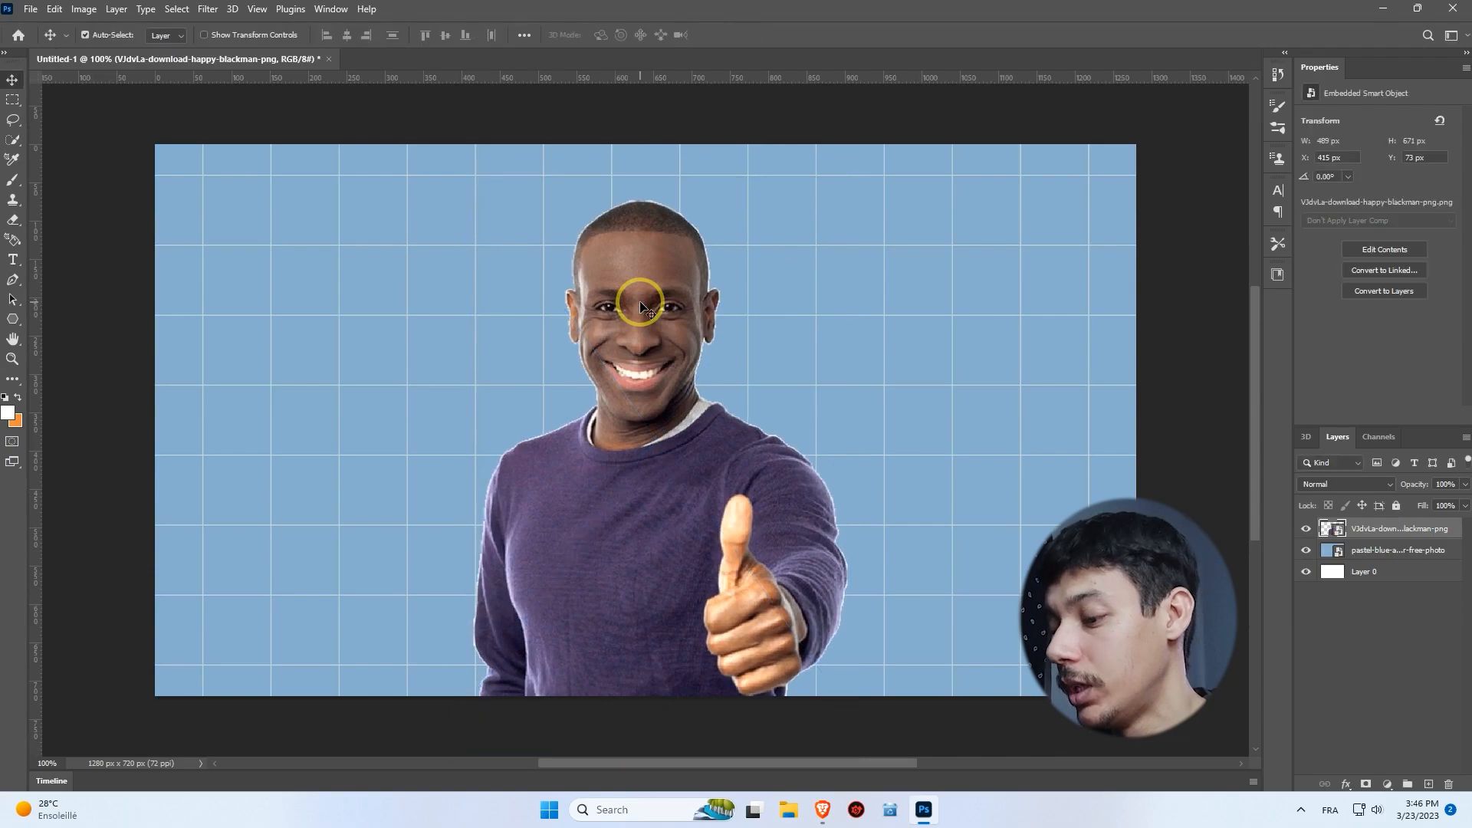
mouse_move(642, 376)
left_mouse_down()
mouse_move(658, 333)
mouse_move(664, 358)
left_mouse_up()
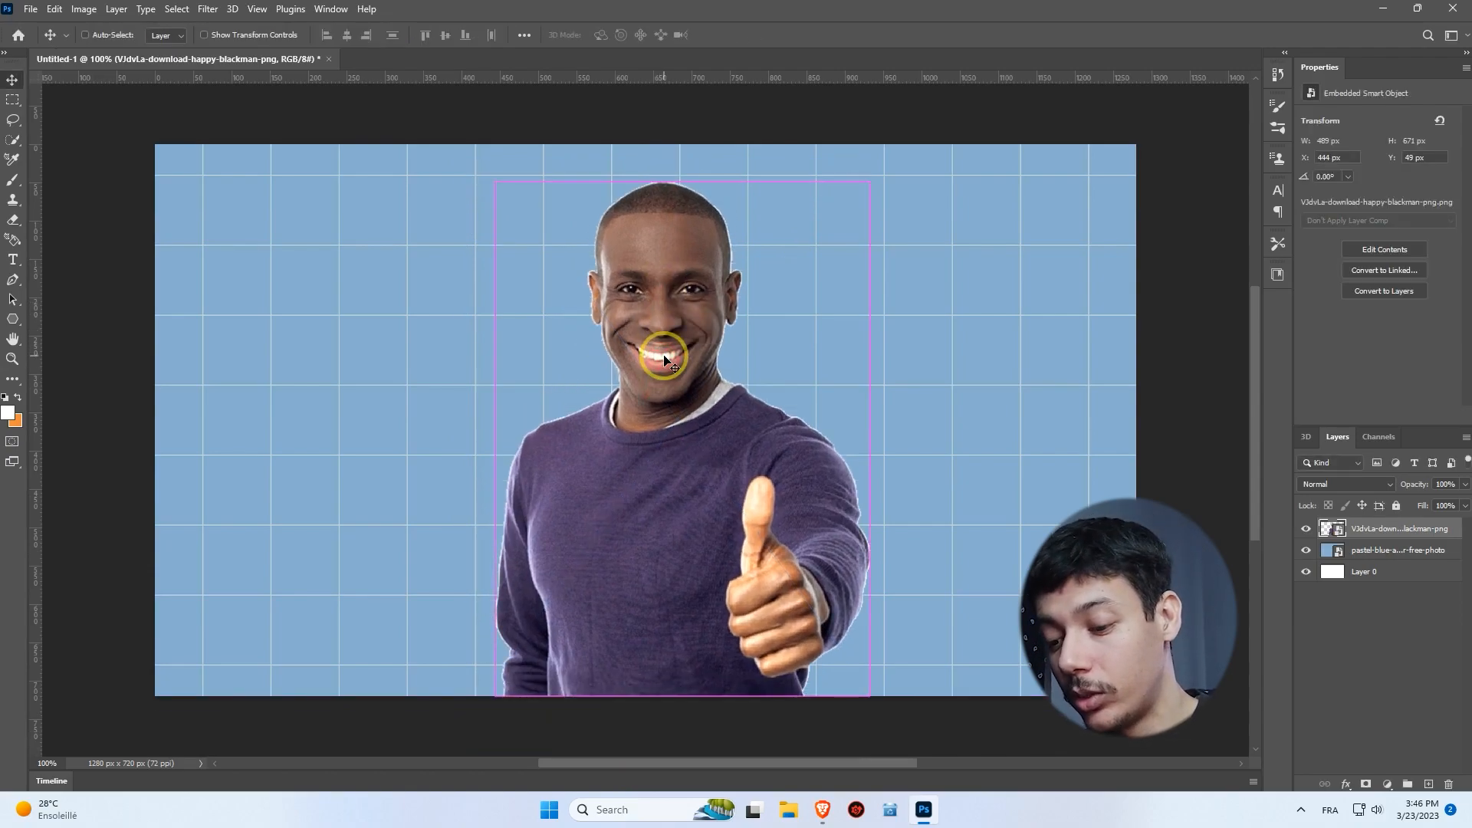
Try the thumbs-up man larger on the right half of the canvas and delete his layer.
key("ctrl+t")
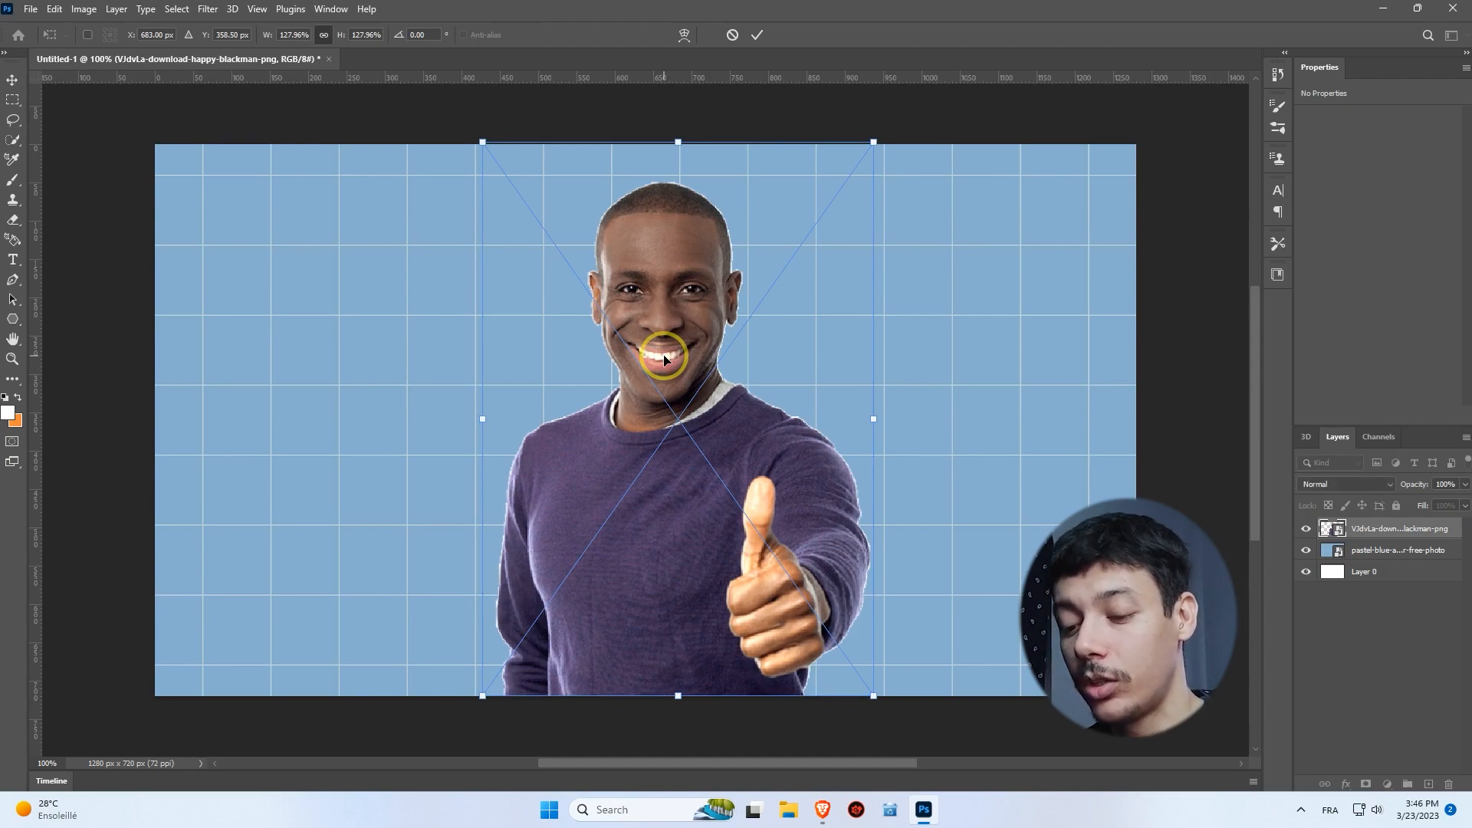
left_click_drag(682, 142, 680, 99)
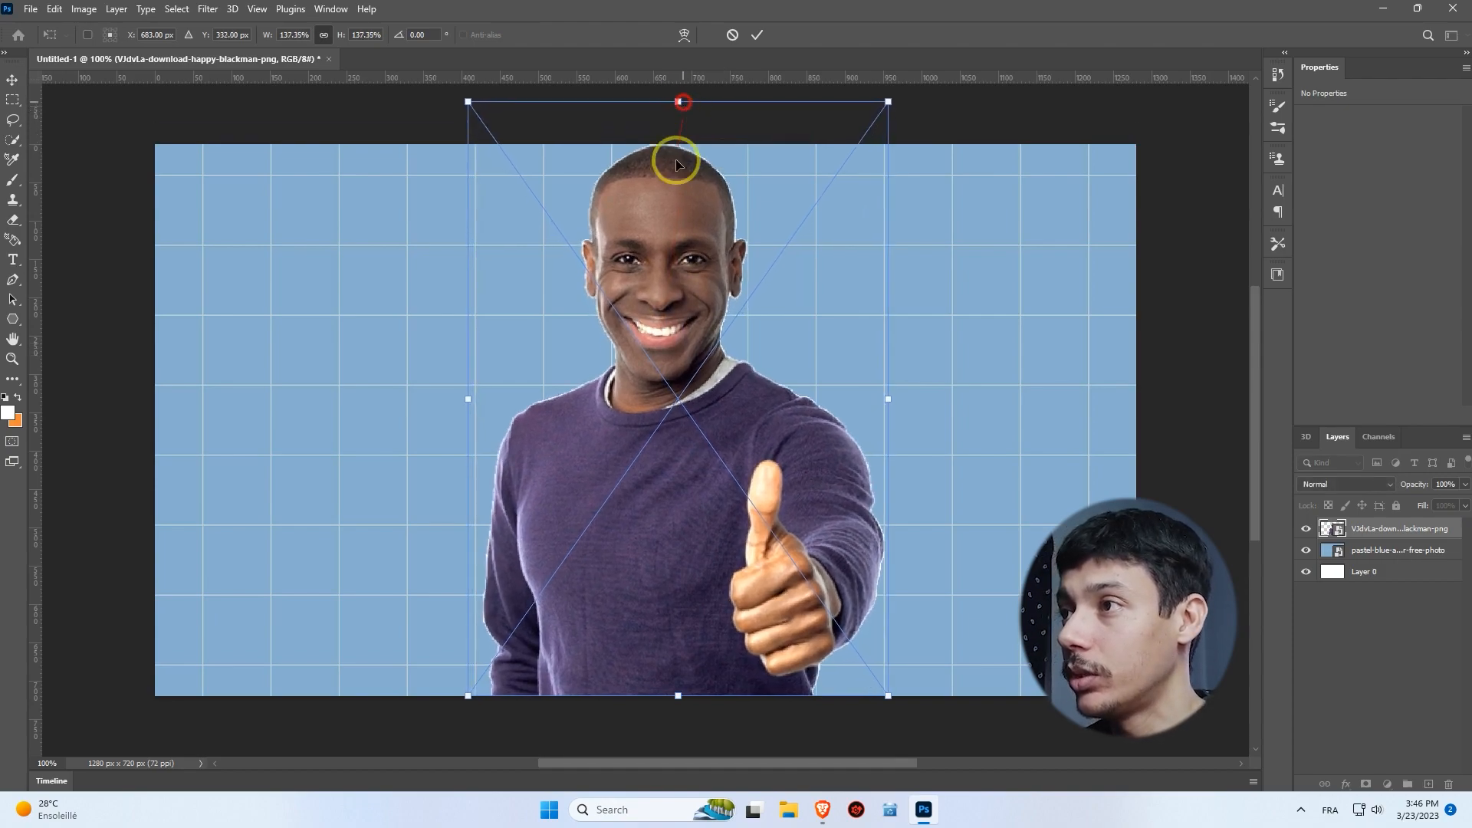
left_click_drag(640, 267, 837, 282)
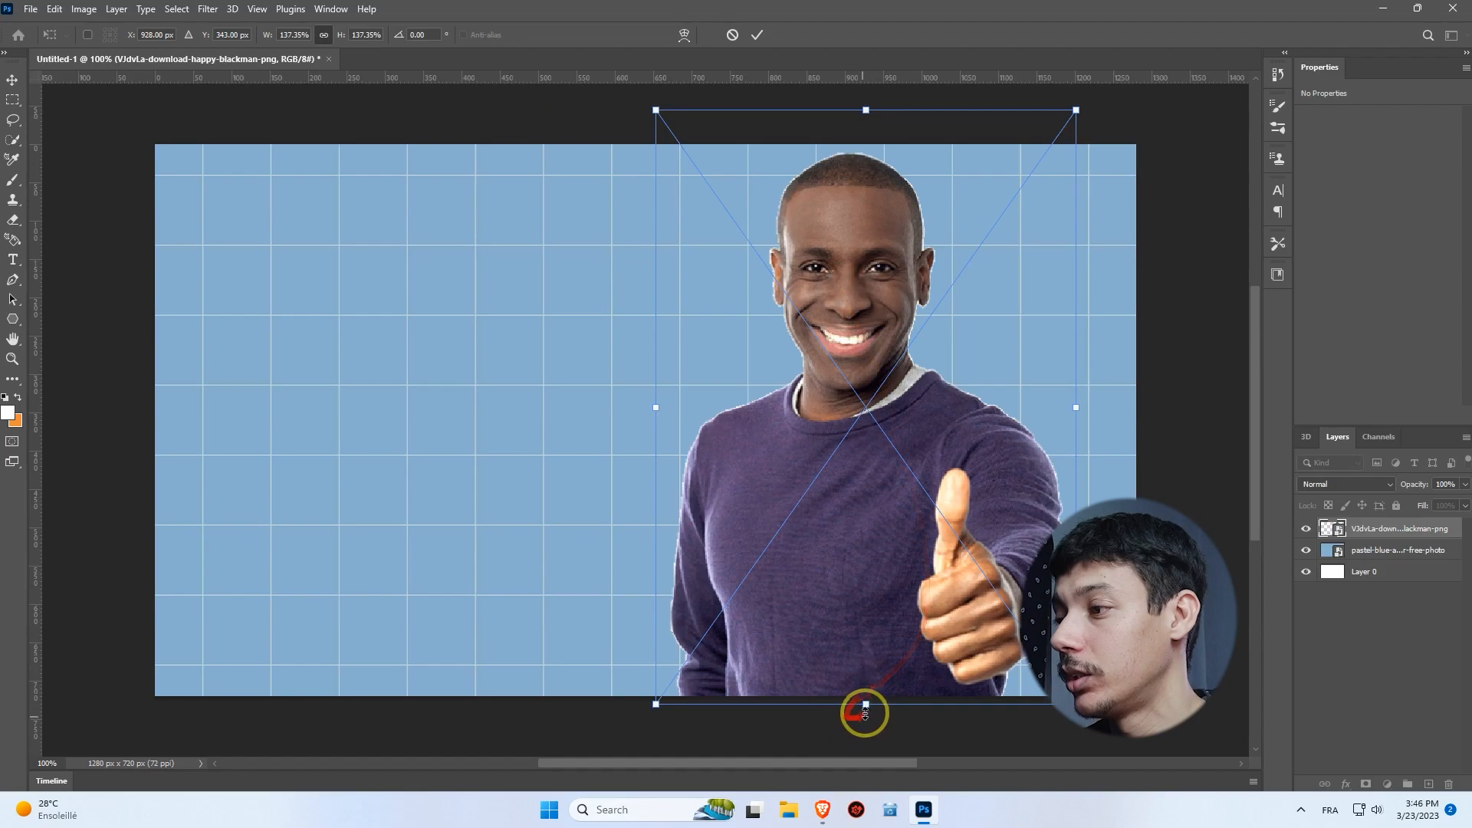
left_click_drag(864, 706, 865, 724)
key("Return")
left_click_drag(872, 513, 860, 503)
key("Delete")
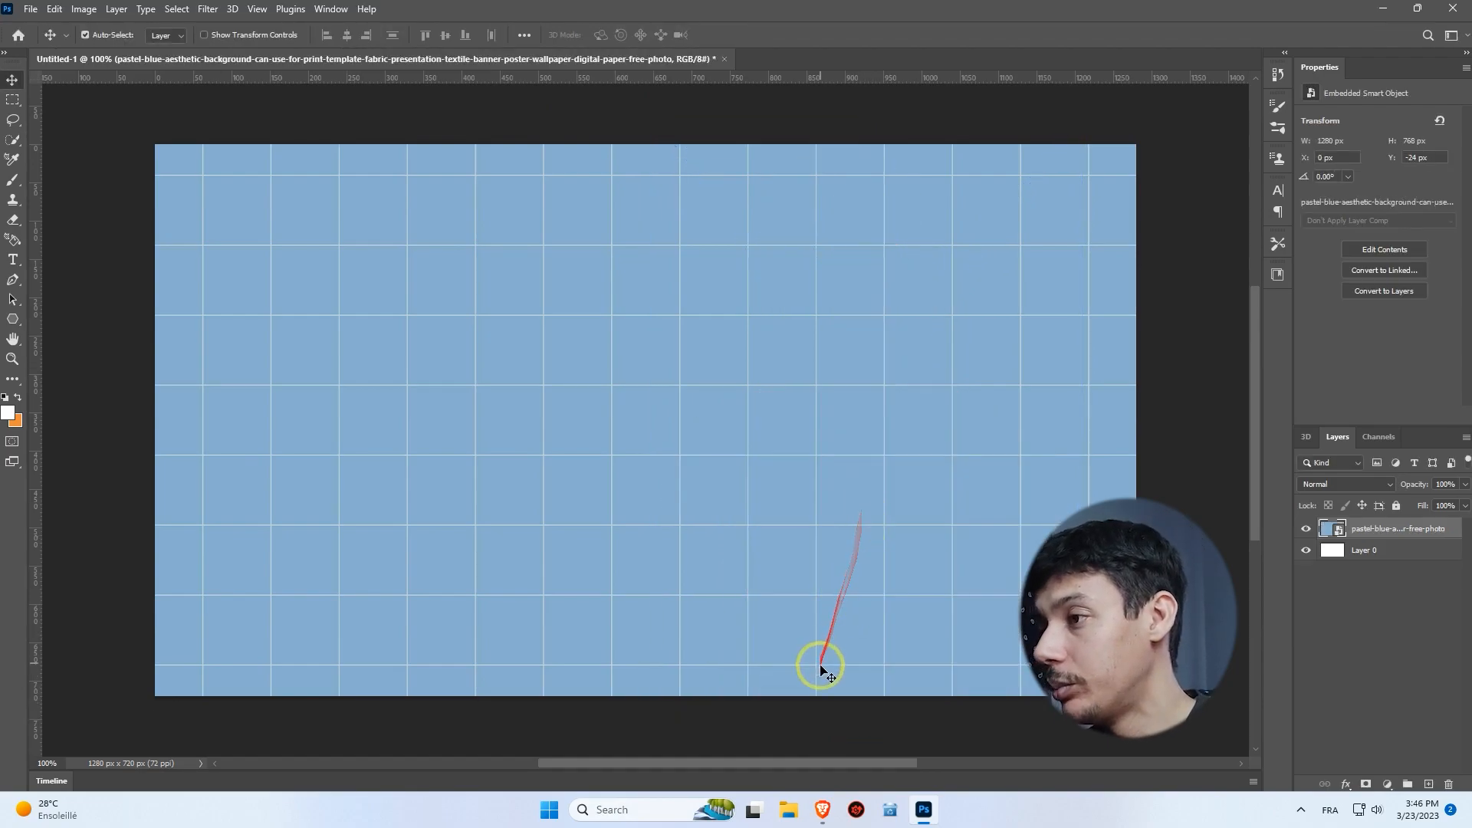
Switch to the browser, search Google Images for "happy man" and open the photo of the man holding a fan of dollar bills.
left_click(824, 818)
scroll(605, 238, "up", 10)
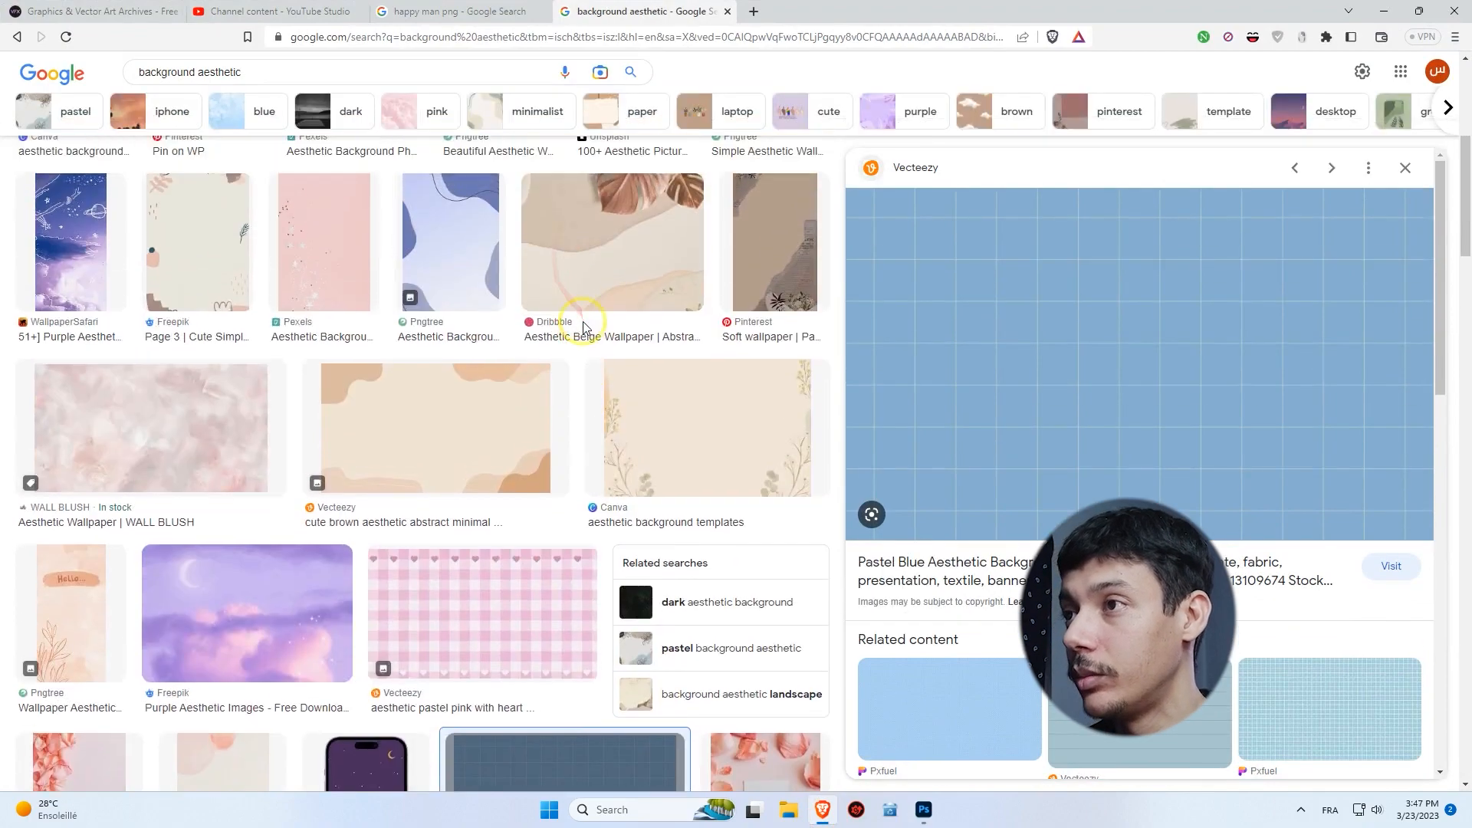
left_click_drag(251, 73, 61, 76)
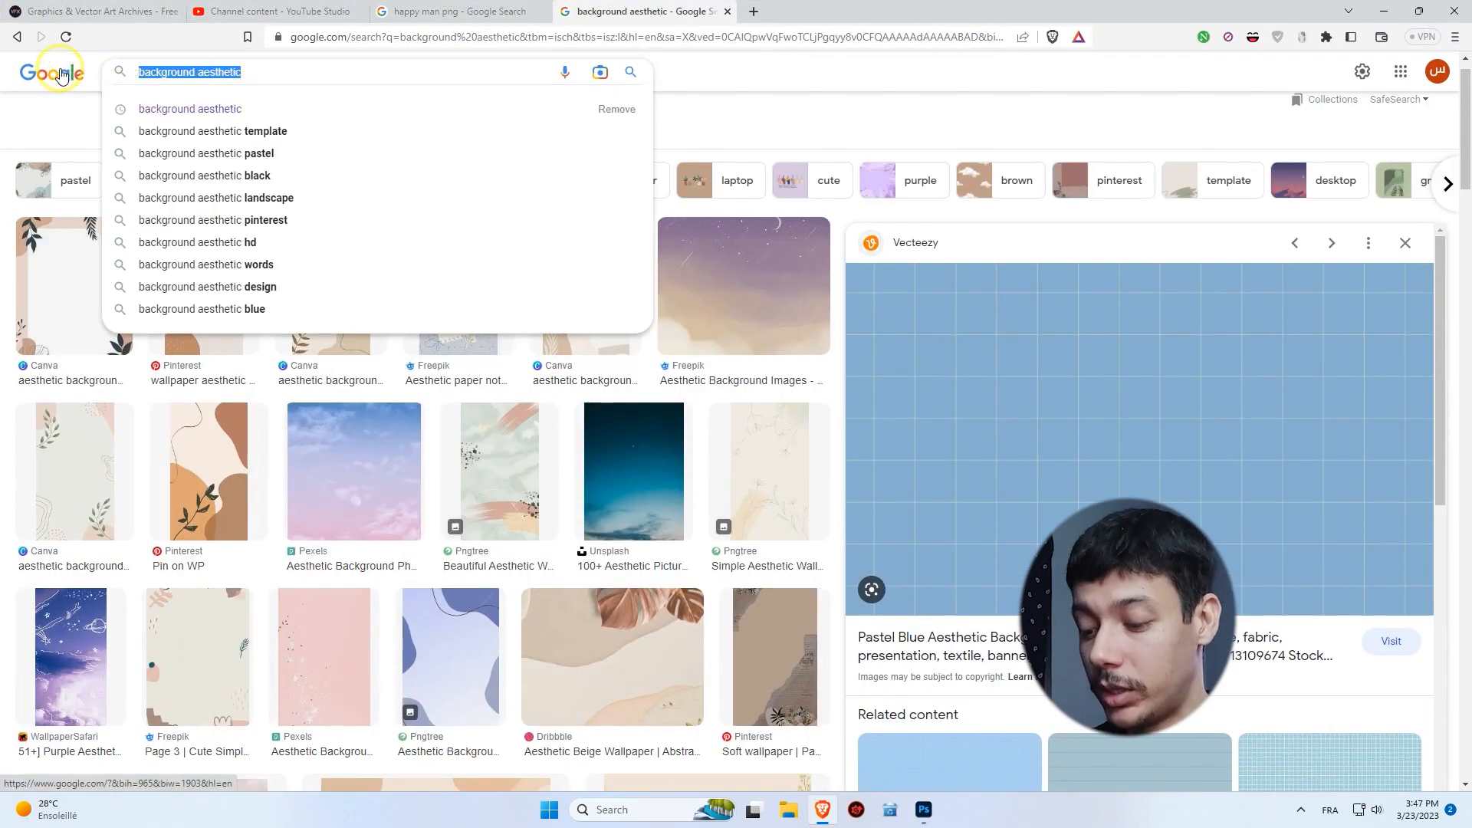
type("happu man")
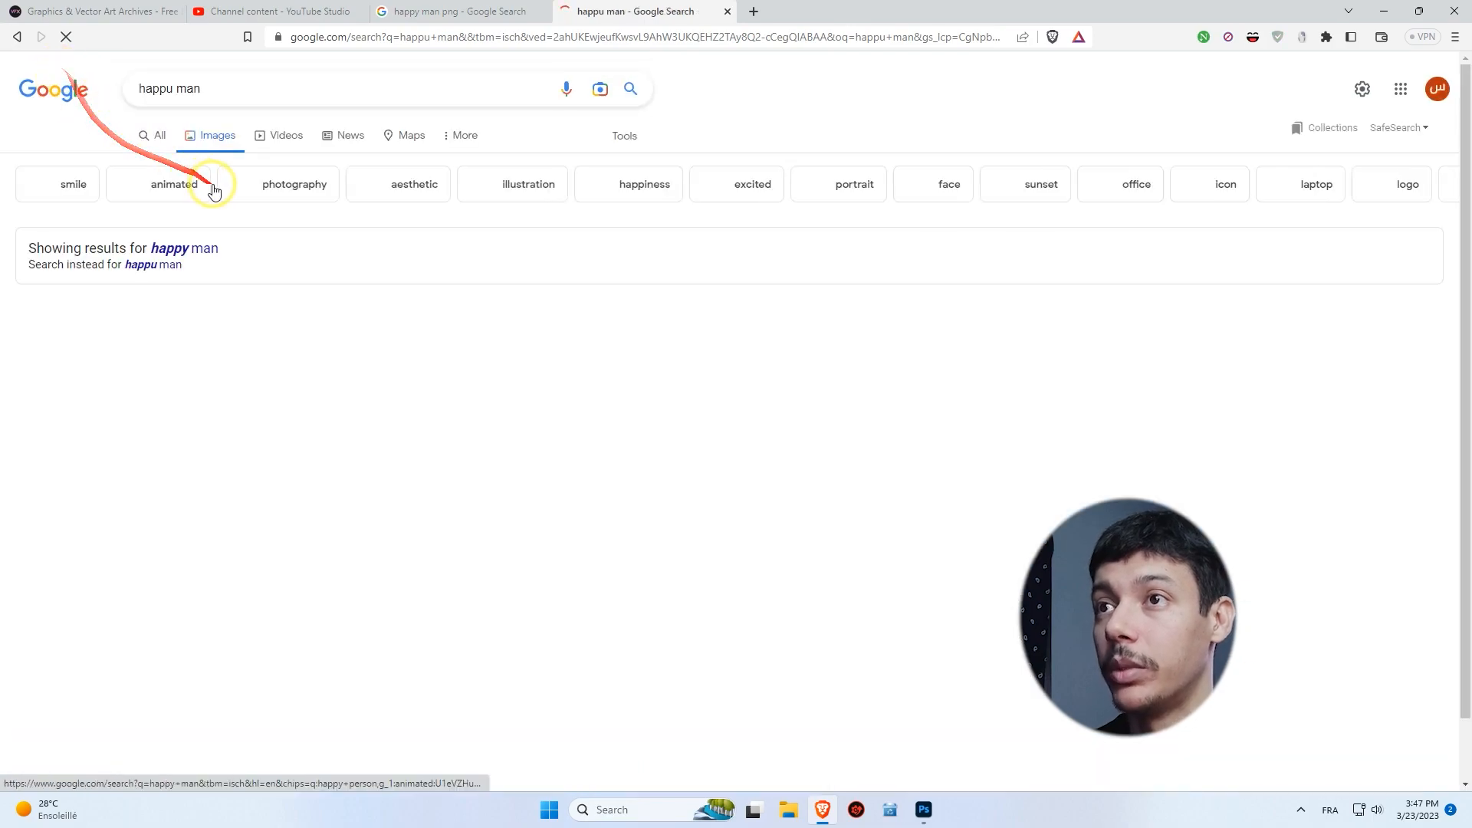
scroll(503, 460, "down", 5)
left_click(504, 481)
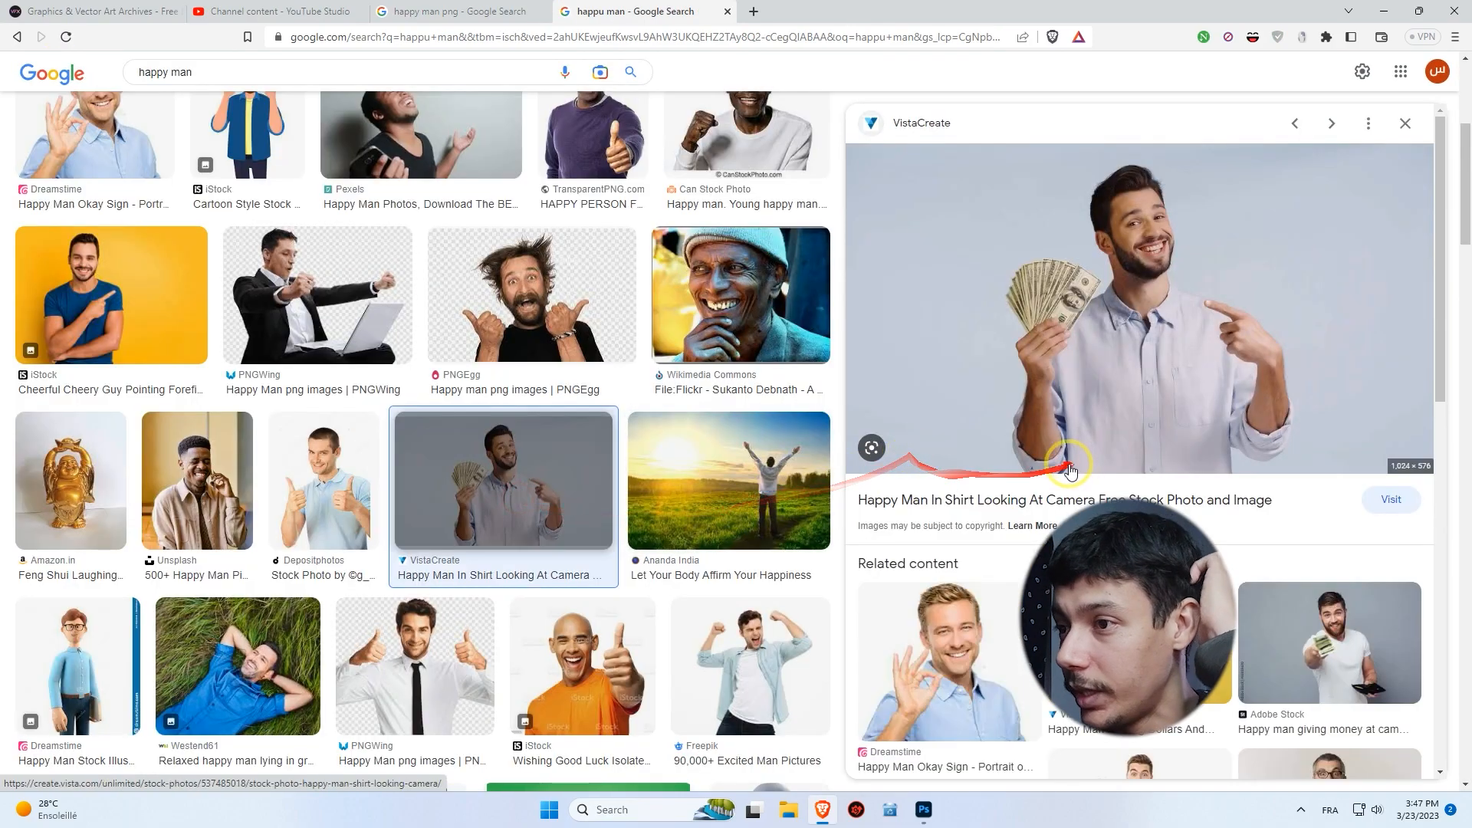
Place the photo of the man with dollar bills in the Photoshop document and scale it to about 1128 x 634 px.
left_click_drag(1127, 387, 758, 437)
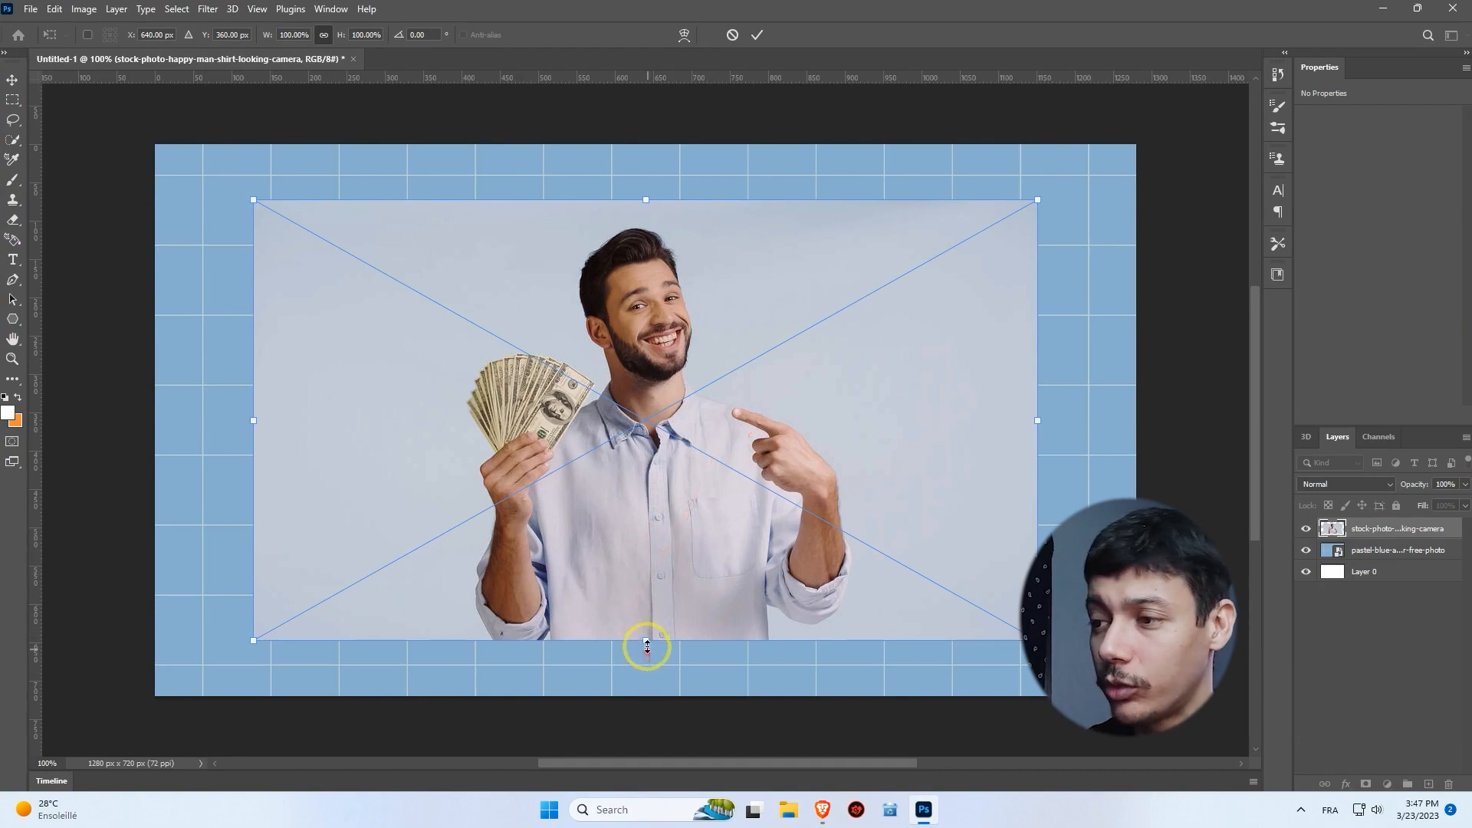
left_click_drag(645, 640, 640, 684)
mouse_move(644, 382)
left_mouse_down()
mouse_move(679, 391)
mouse_move(667, 397)
left_mouse_up()
key("Return")
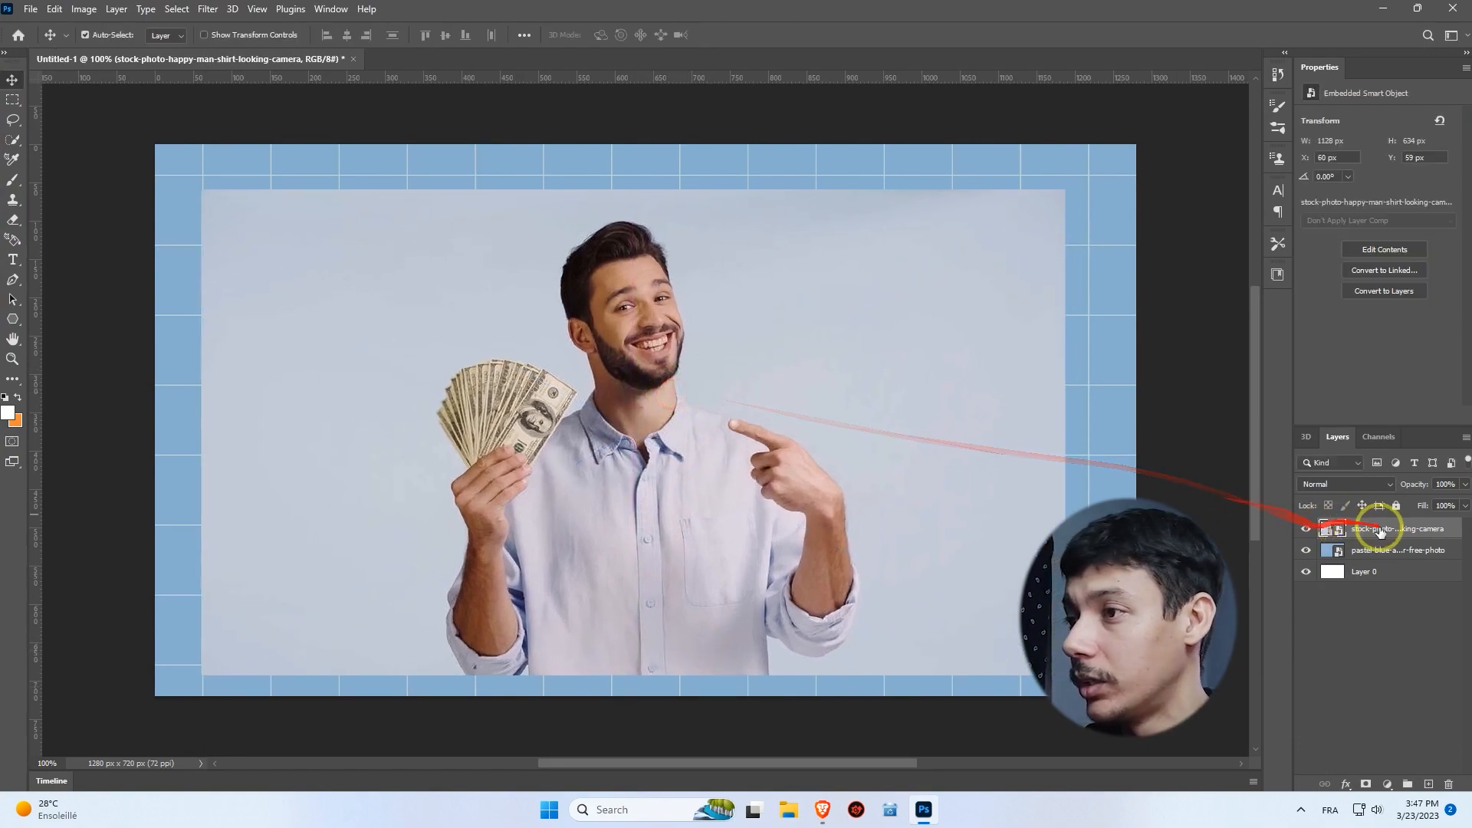
left_click(1380, 549)
left_click(1369, 574)
left_click(1369, 552)
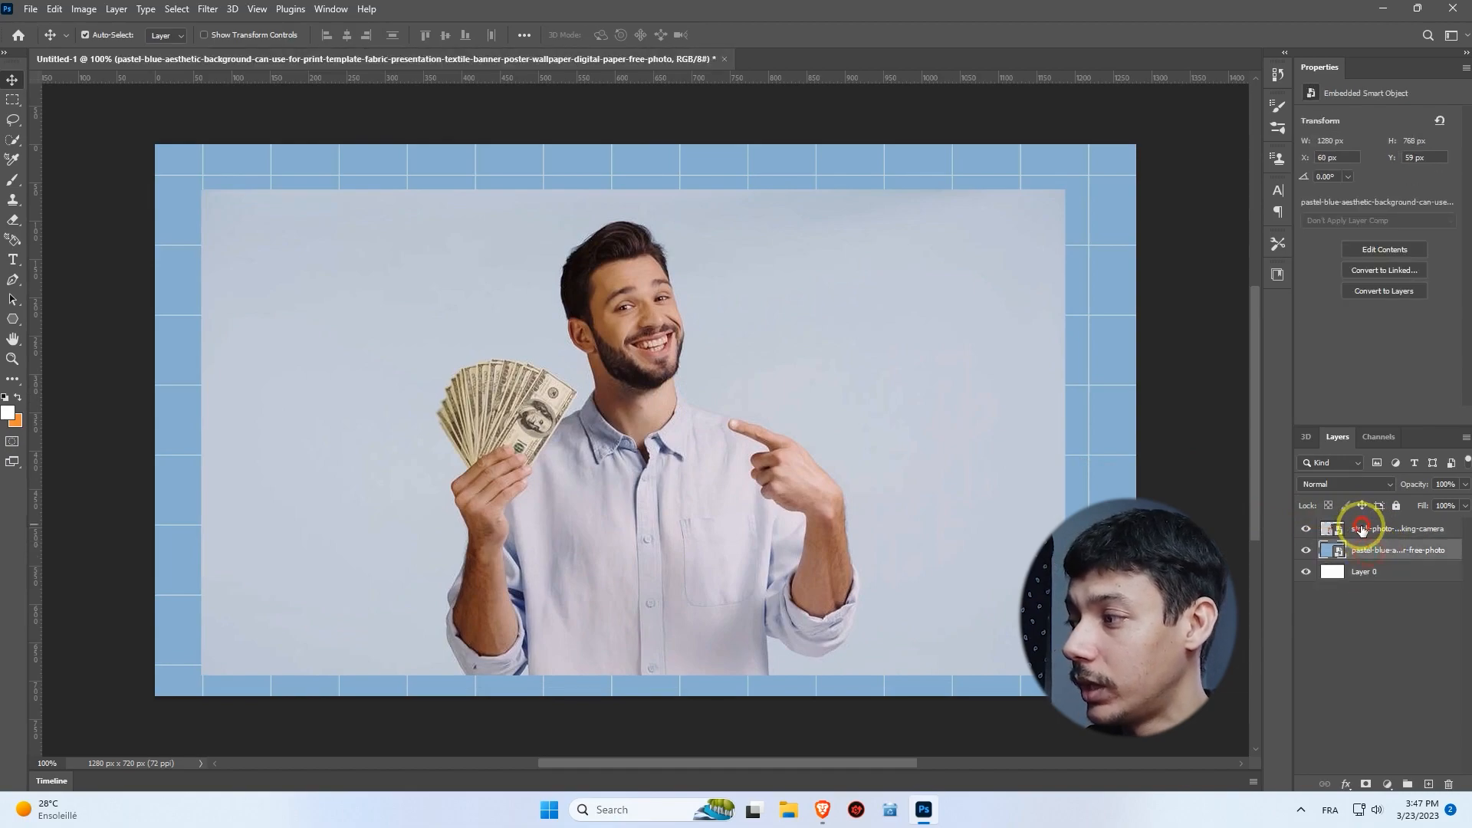
left_click(1358, 529)
left_click(1357, 554)
left_click(1358, 570)
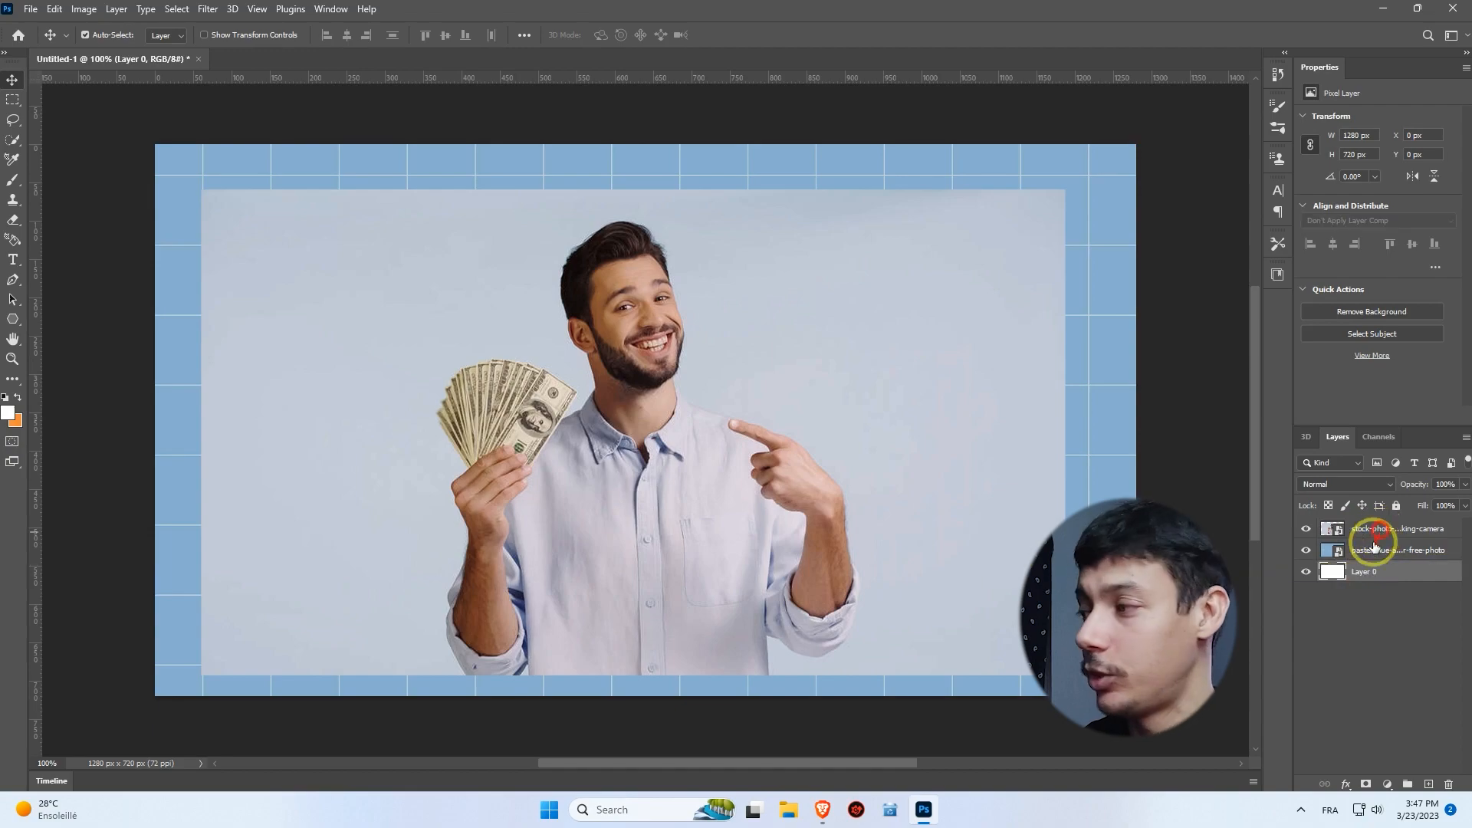
left_click(1378, 551)
left_click(1365, 571)
Move the stock photo layer to about X 40 px, Y 43 px on the canvas.
left_click(1394, 529)
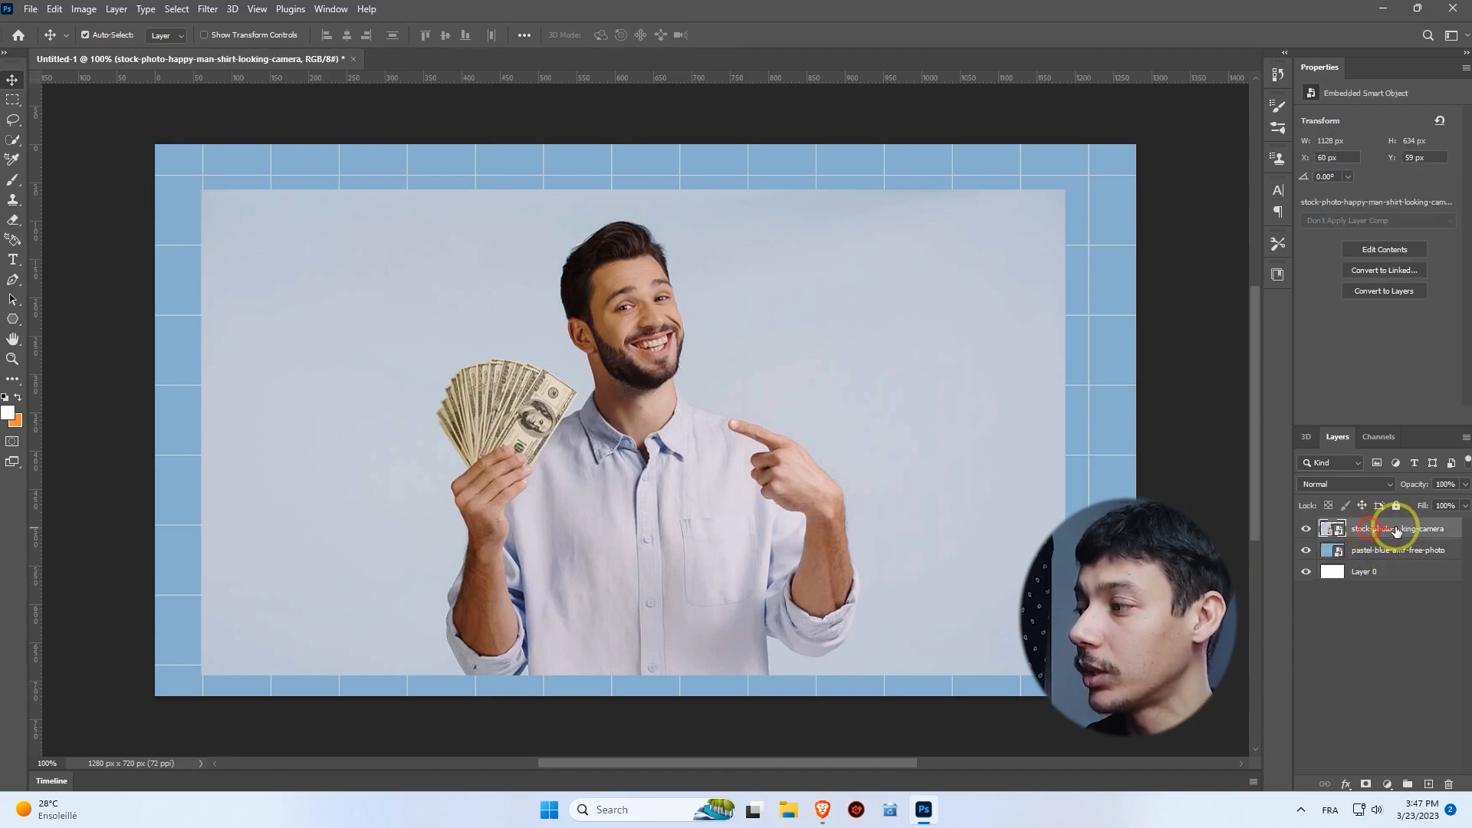
left_click_drag(728, 452, 734, 445)
left_click_drag(686, 379, 658, 369)
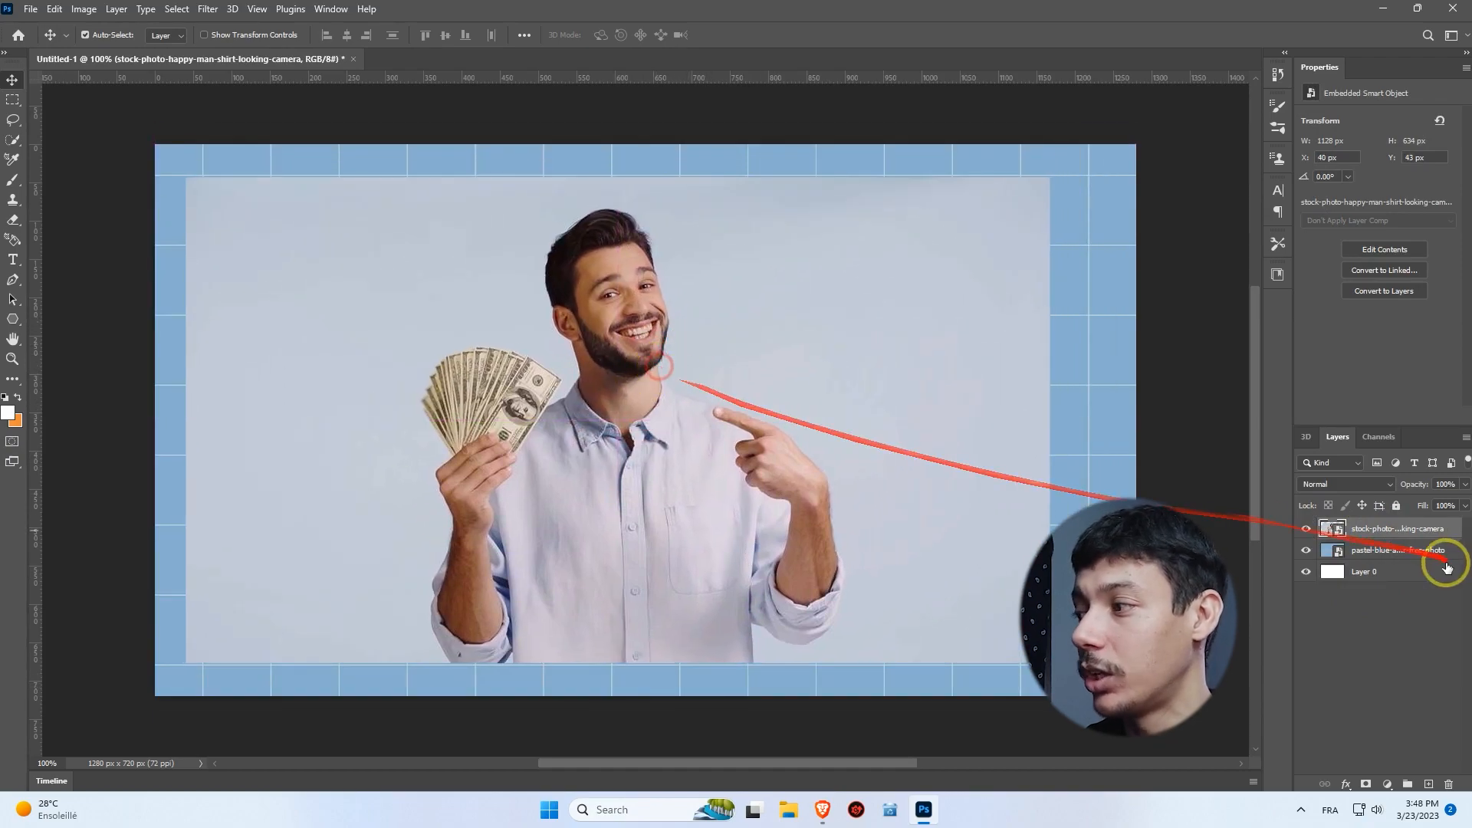
Select the man in the stock photo with Select Subject and add a layer mask that hides the photo's background.
left_click(175, 9)
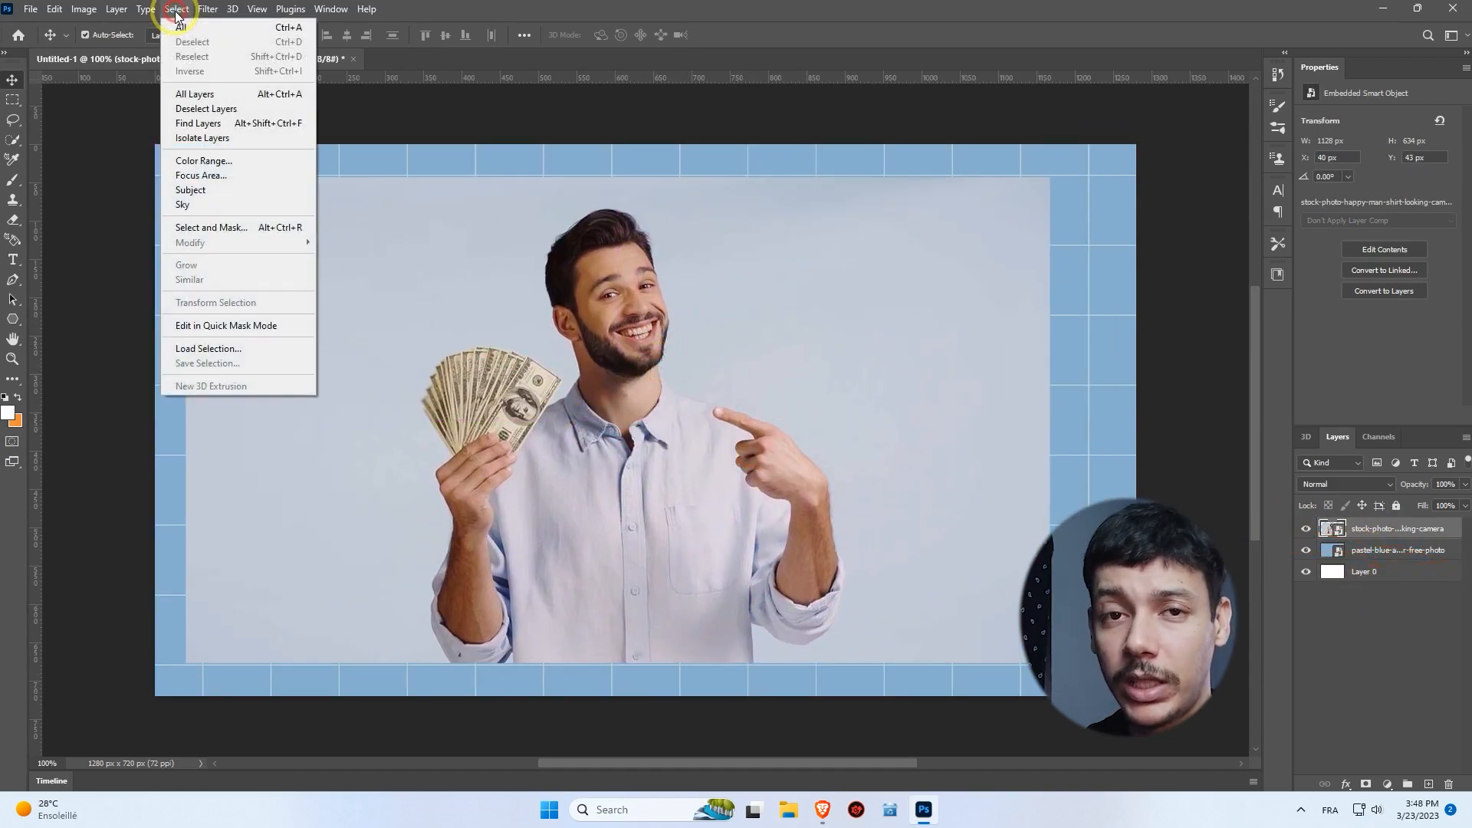
left_click(192, 190)
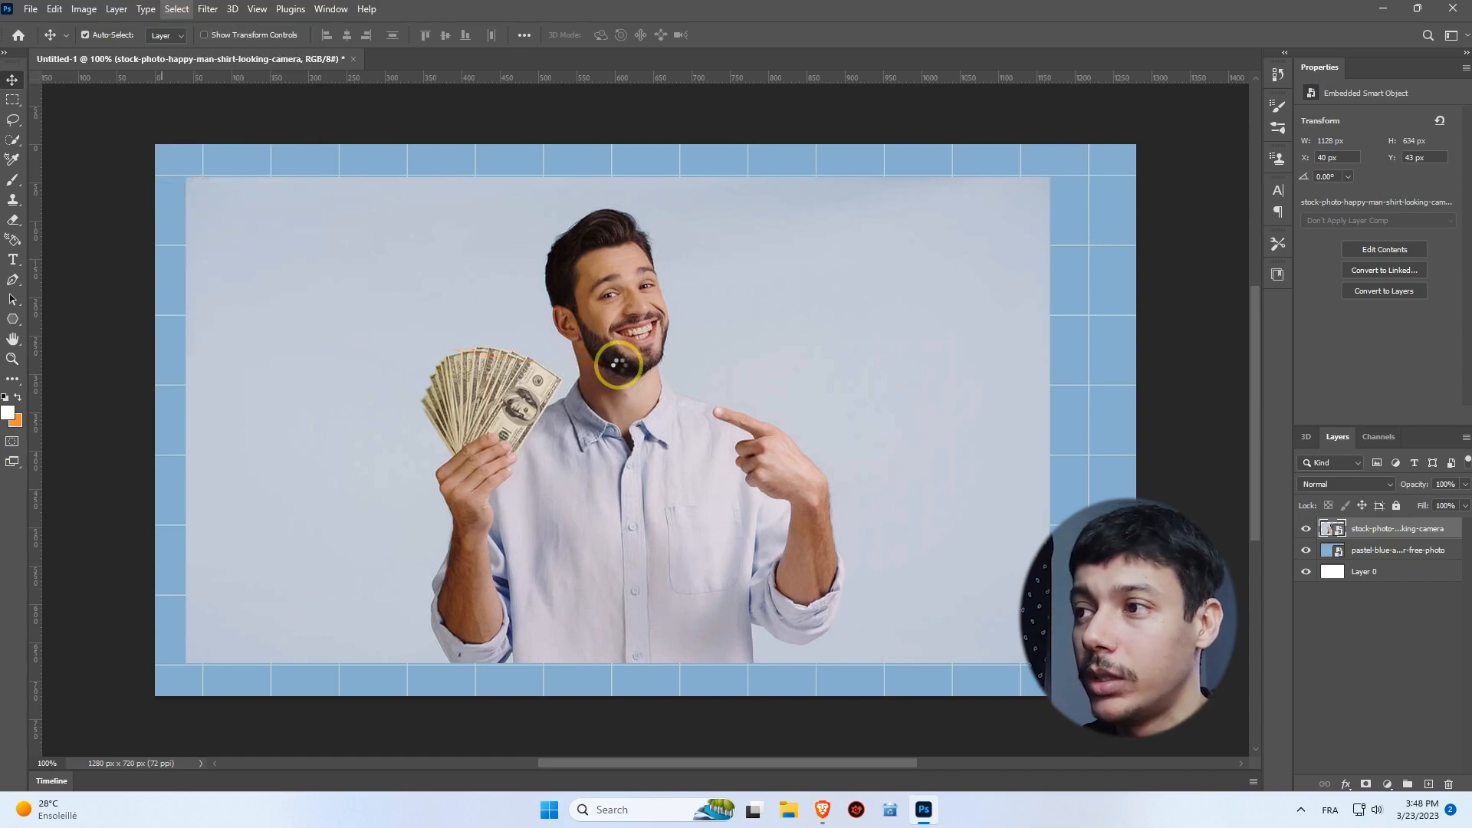
left_click_drag(595, 287, 584, 462)
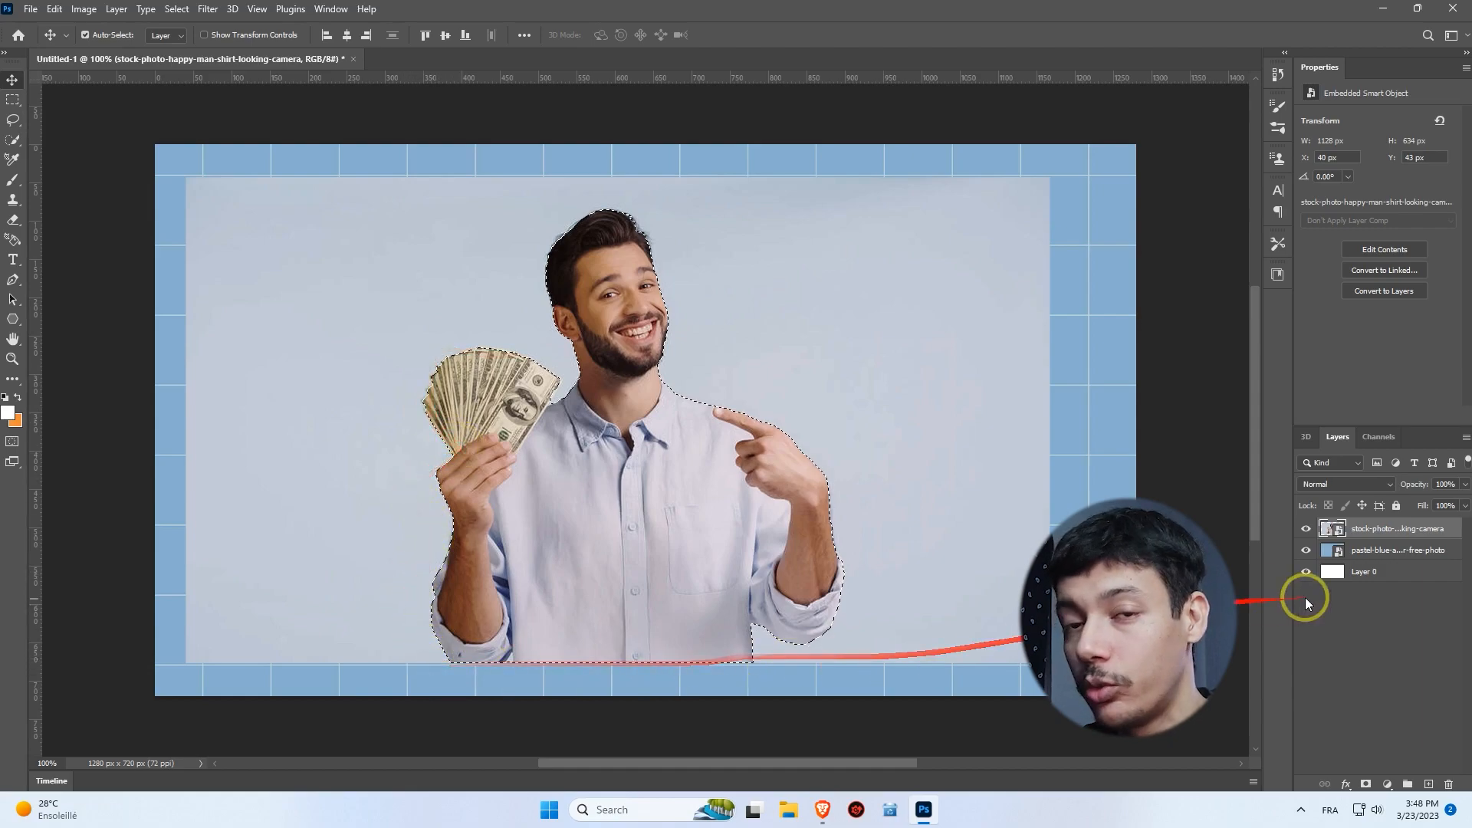
left_click(1367, 783)
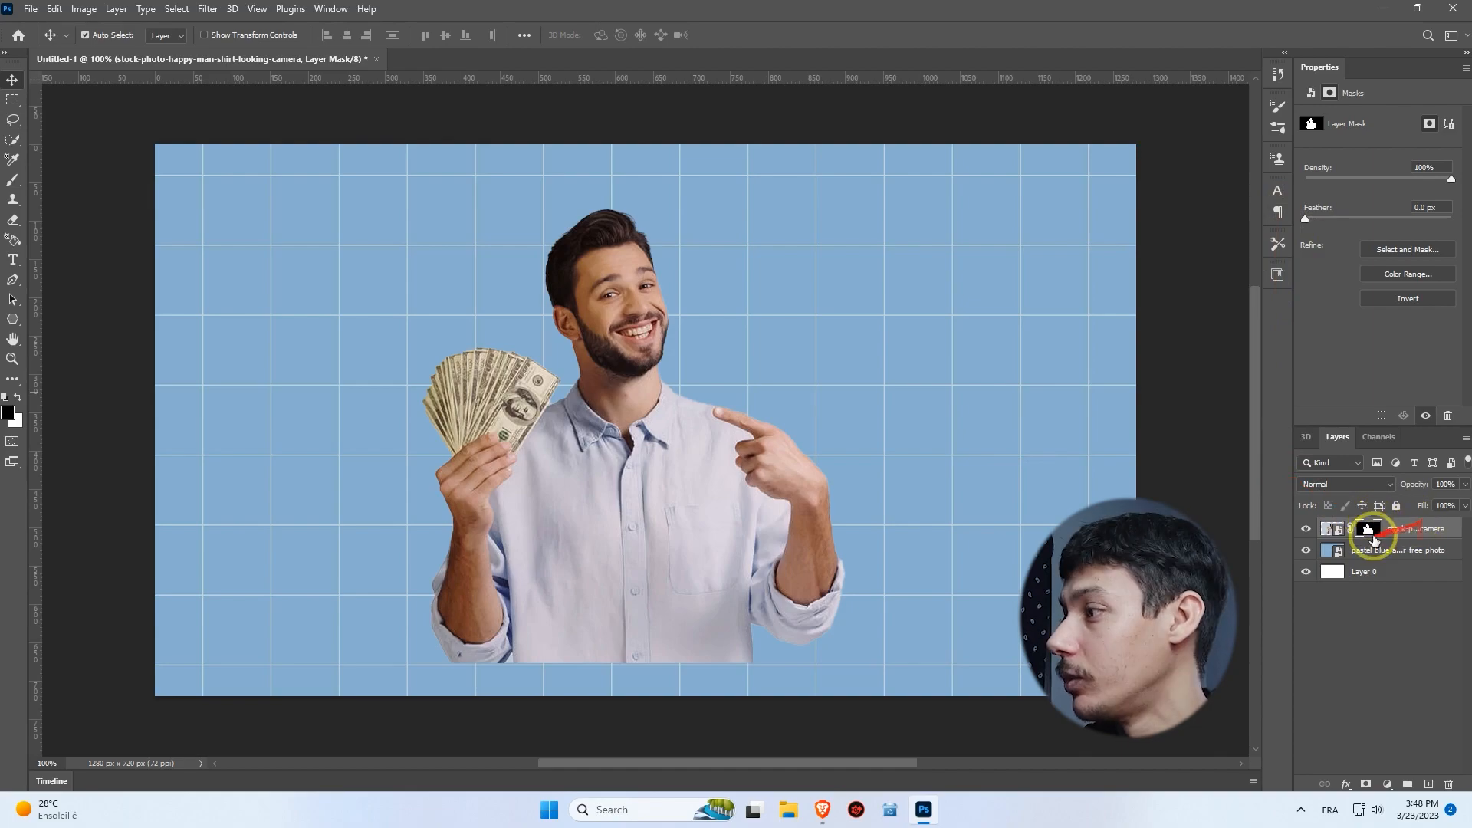
Invert the man's layer mask and invert it back.
left_click(1409, 300)
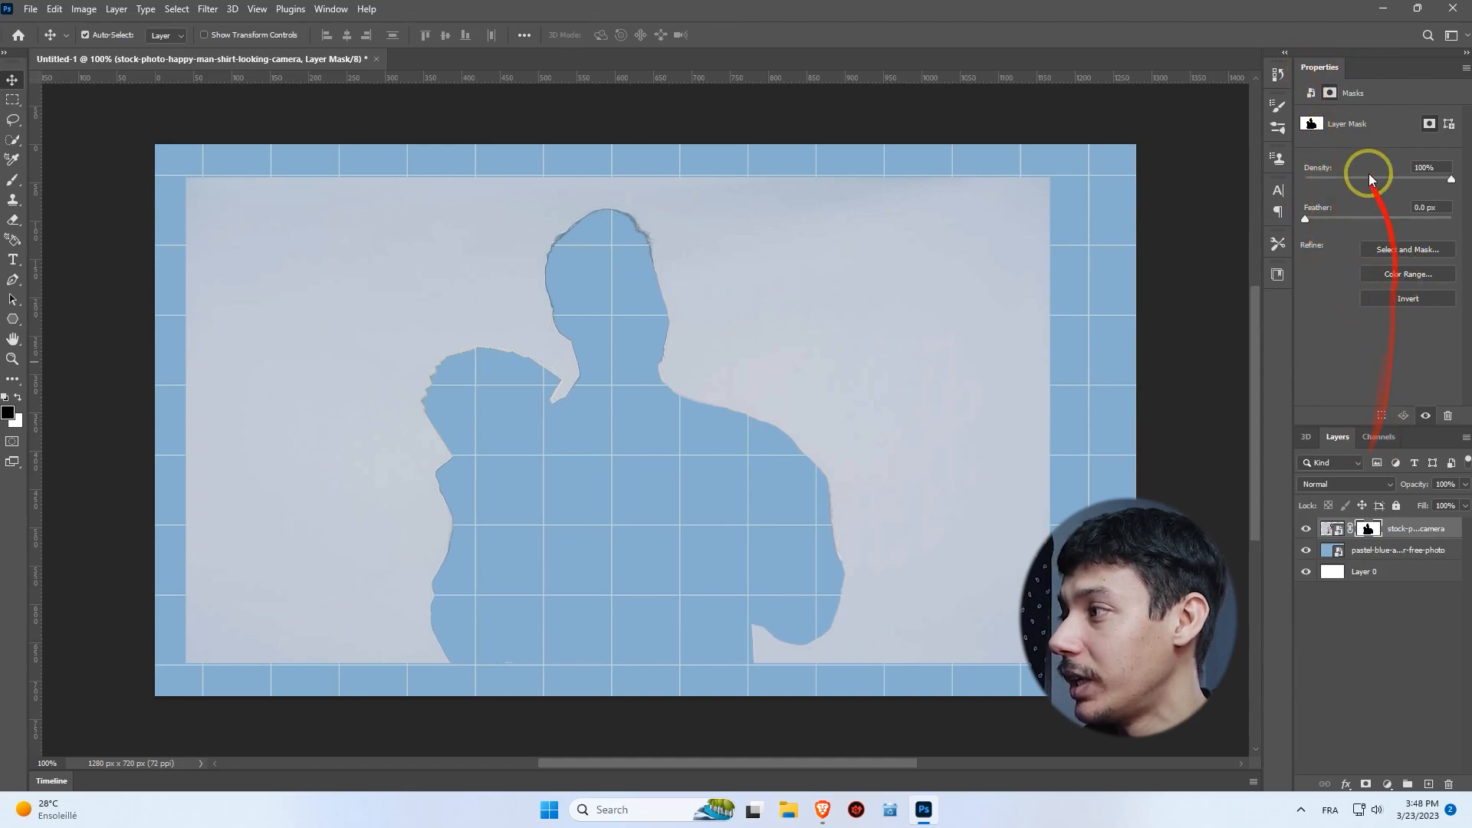
left_click(1396, 300)
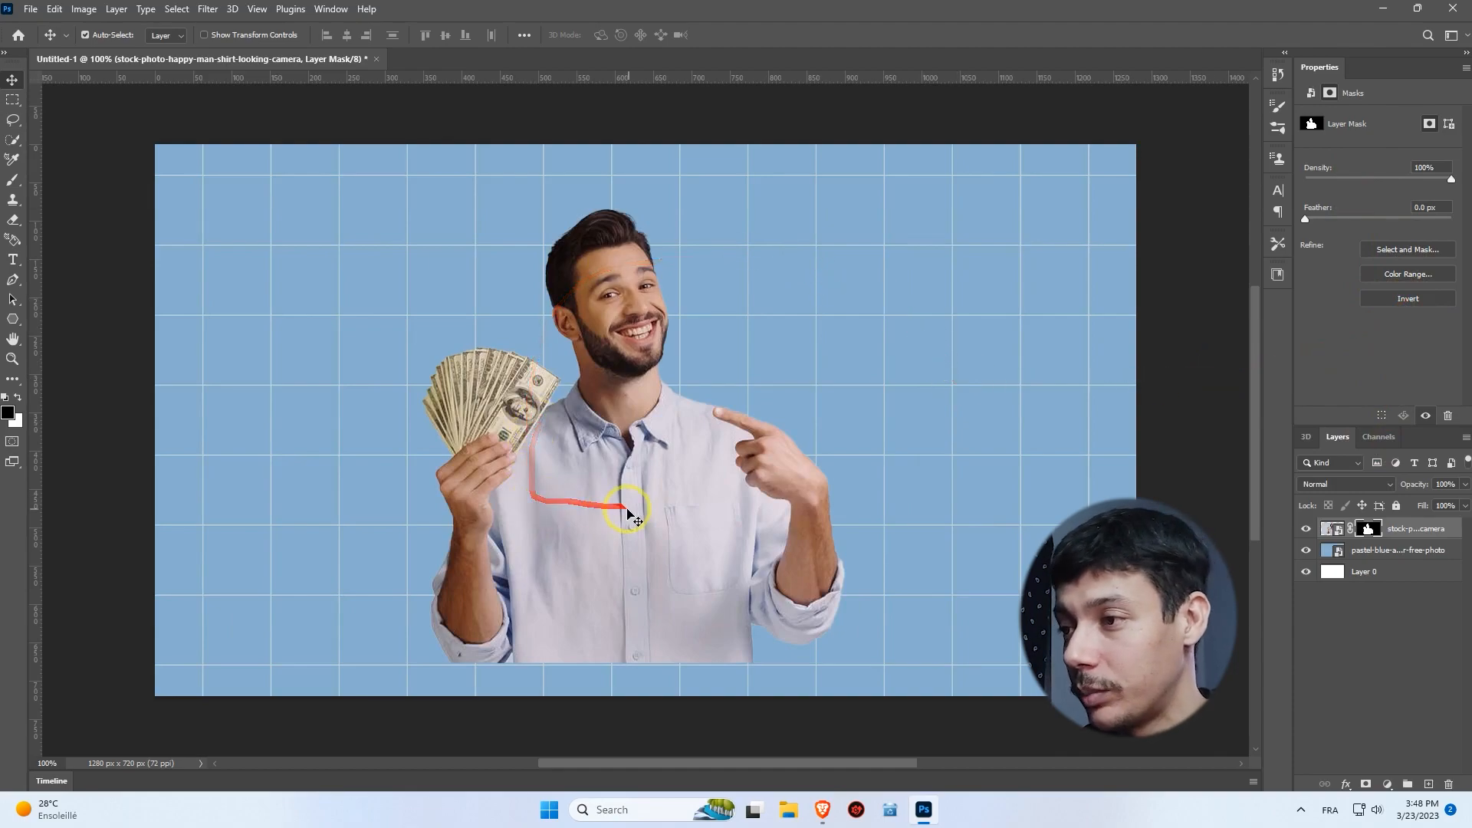
Enlarge the masked man and position him on the right half of the canvas with his whole head inside it.
left_click_drag(622, 508, 886, 532)
key("ctrl+t")
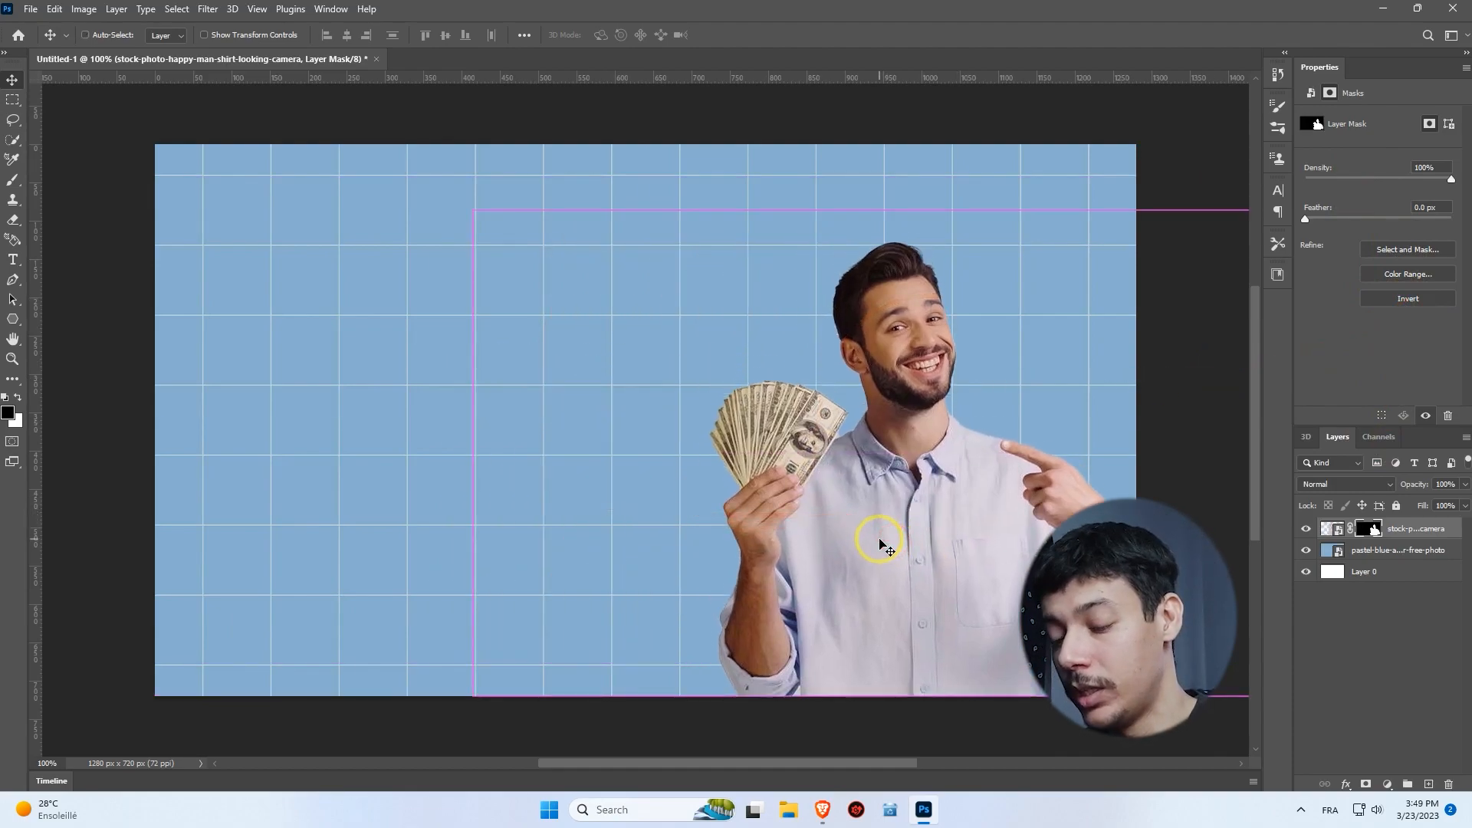
left_click_drag(914, 217, 903, 49)
key("ctrl+0")
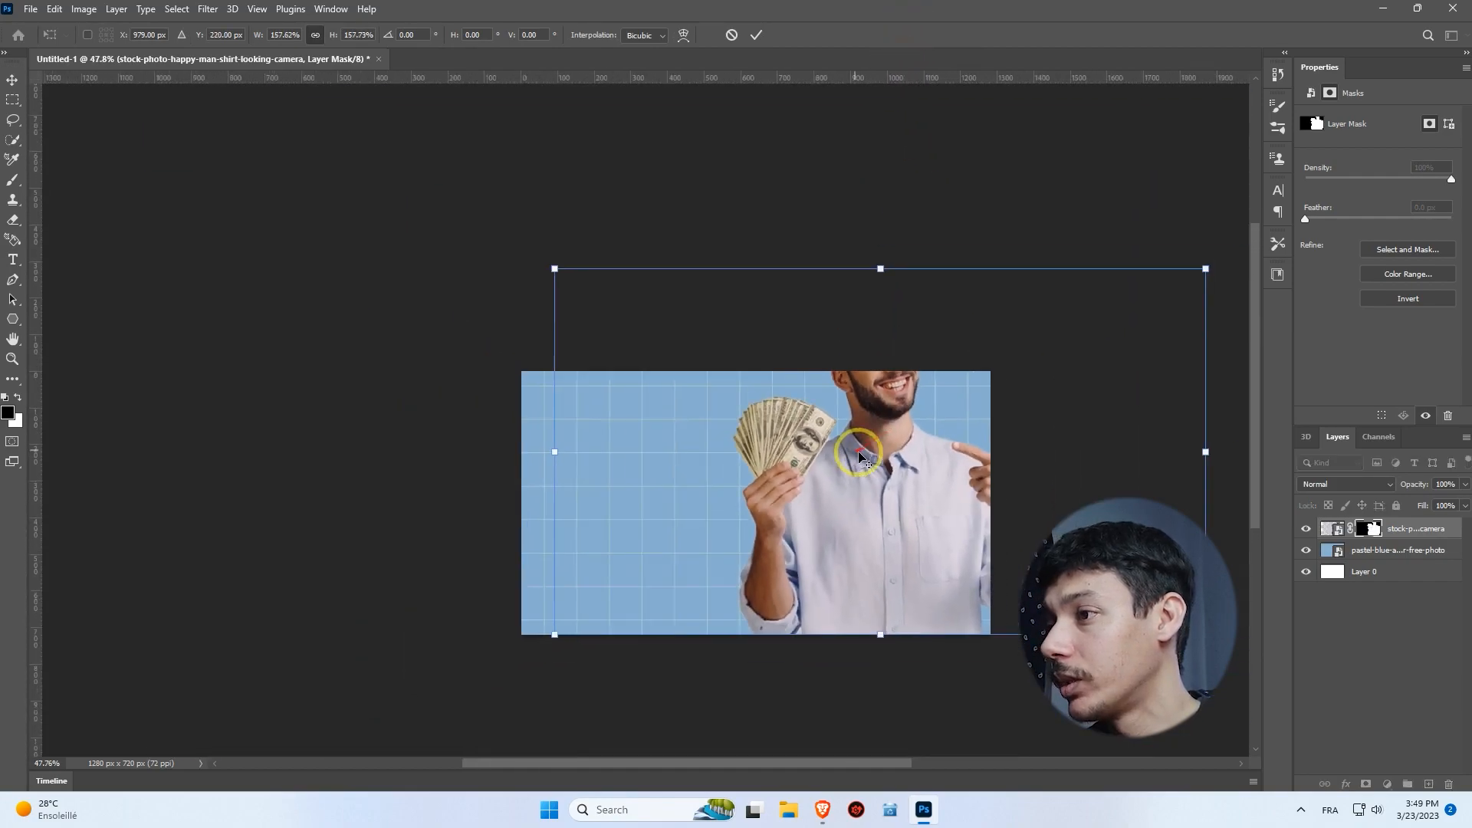
left_click_drag(874, 452, 842, 512)
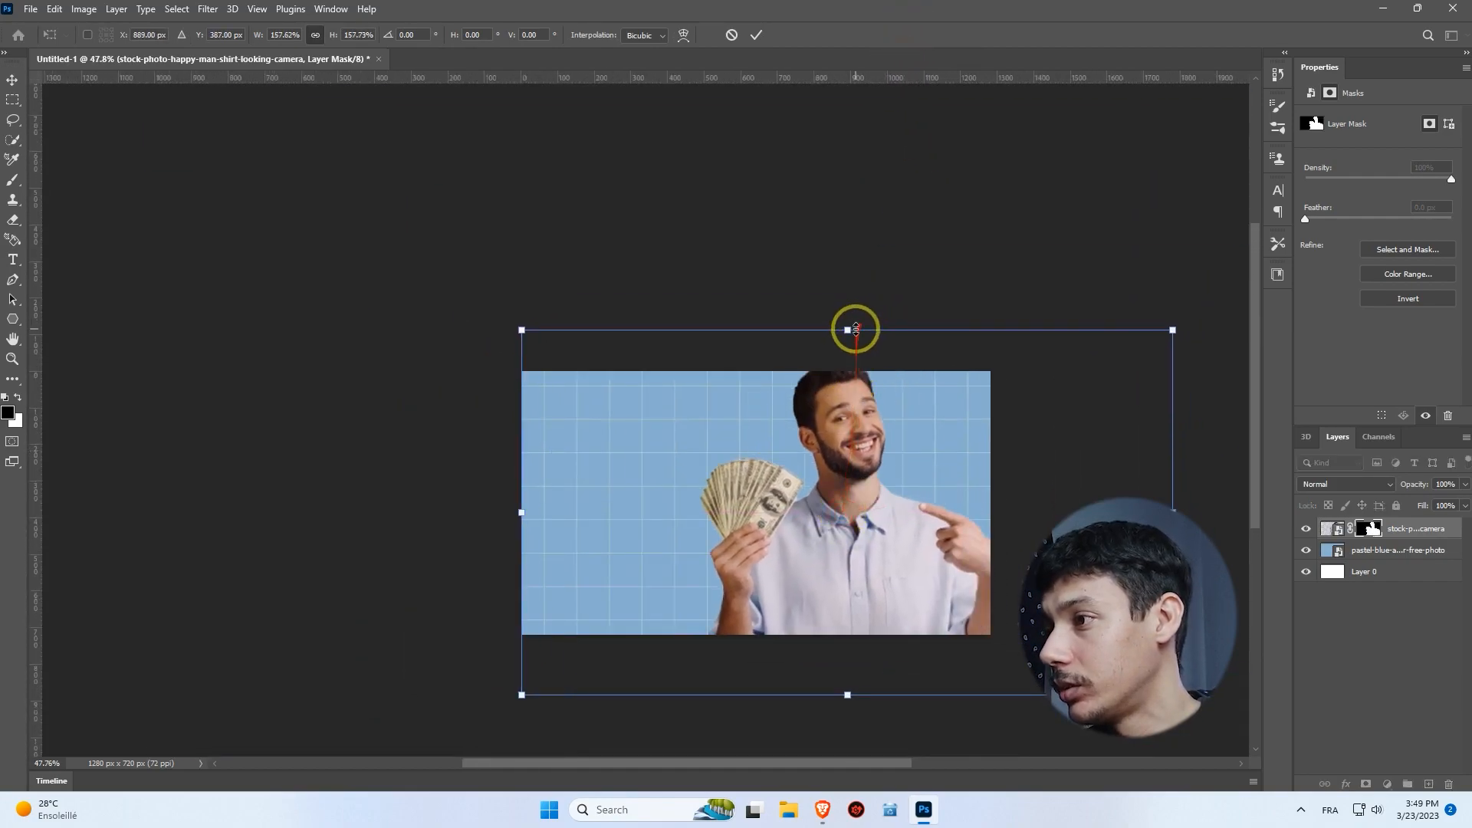
left_click_drag(849, 329, 843, 431)
key("Return")
scroll(797, 489, "up", 3)
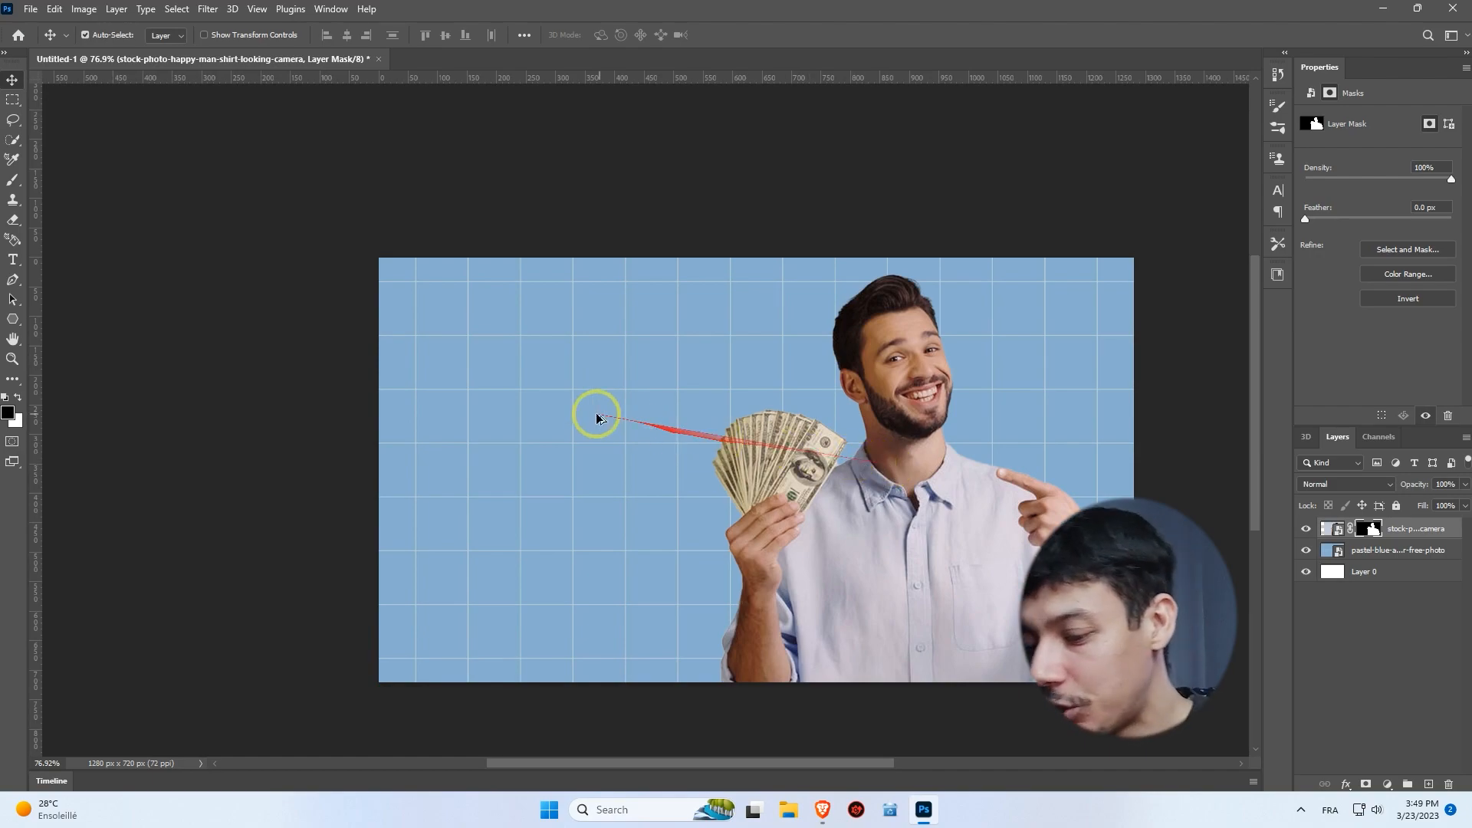
Add the text "1000$" in the Nice Sugar font in the empty area beside the man.
scroll(595, 414, "up", 1)
scroll(595, 416, "down", 2)
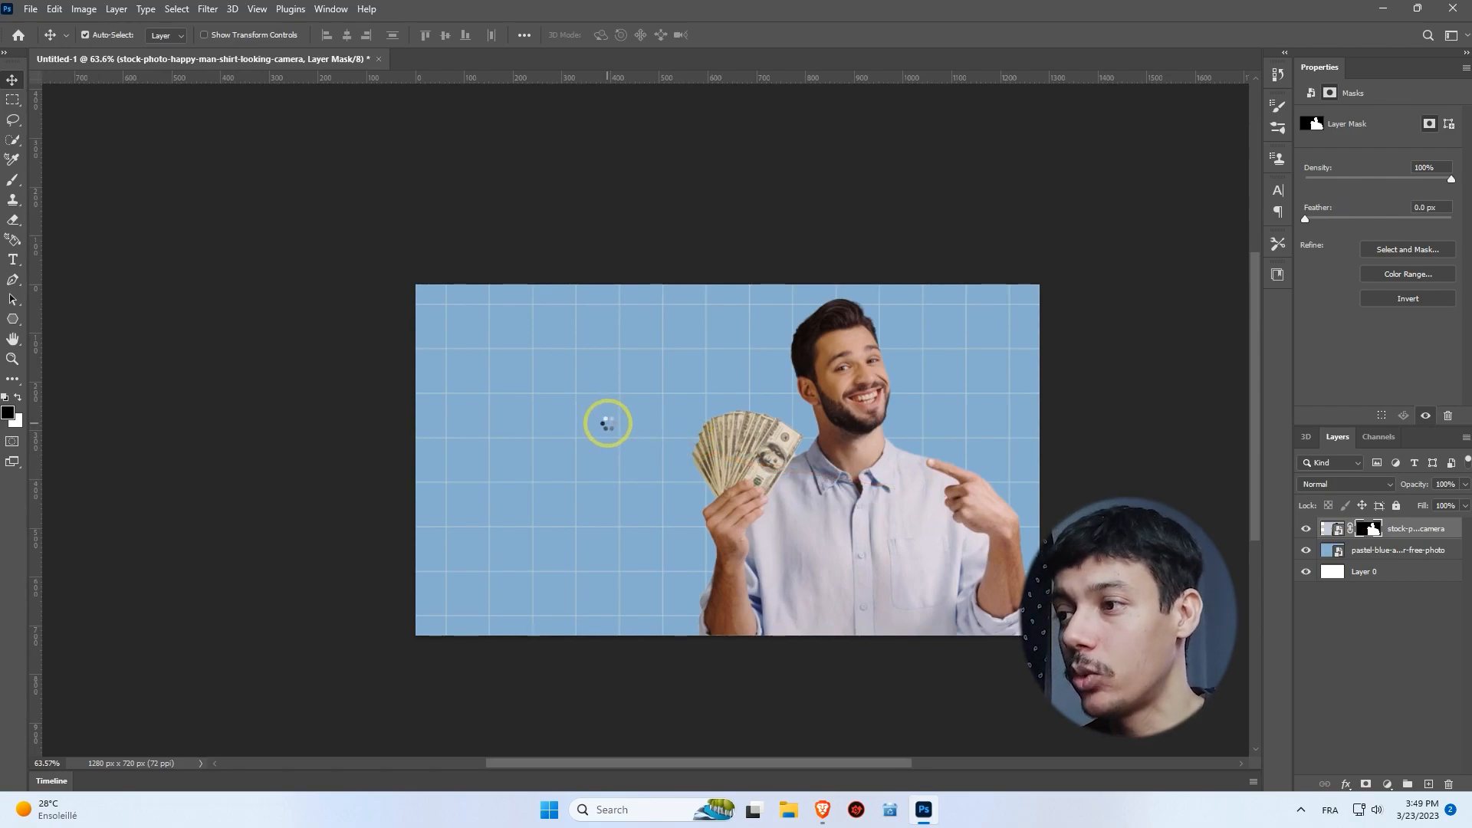
key("t")
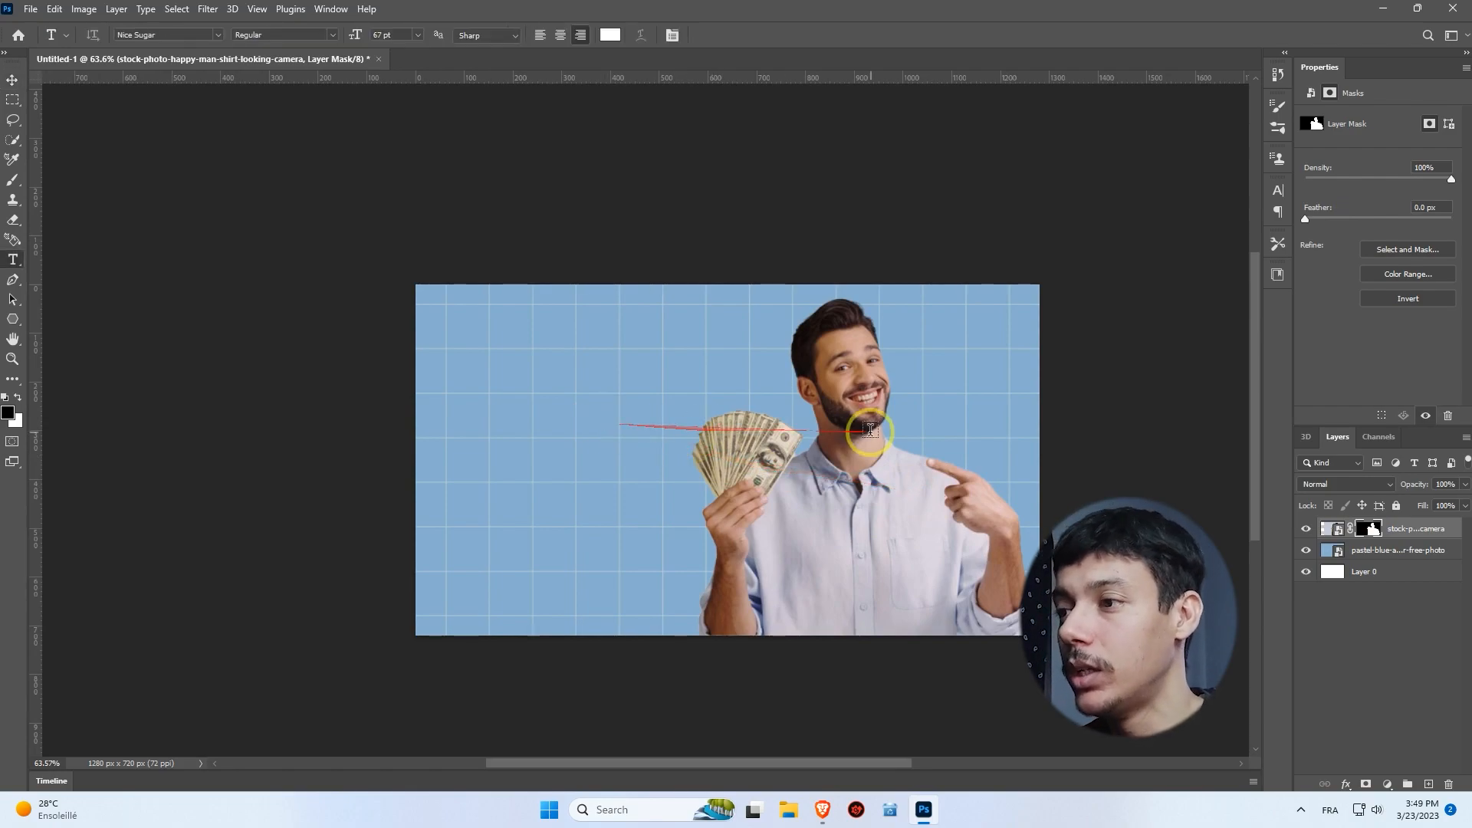
left_click(633, 380)
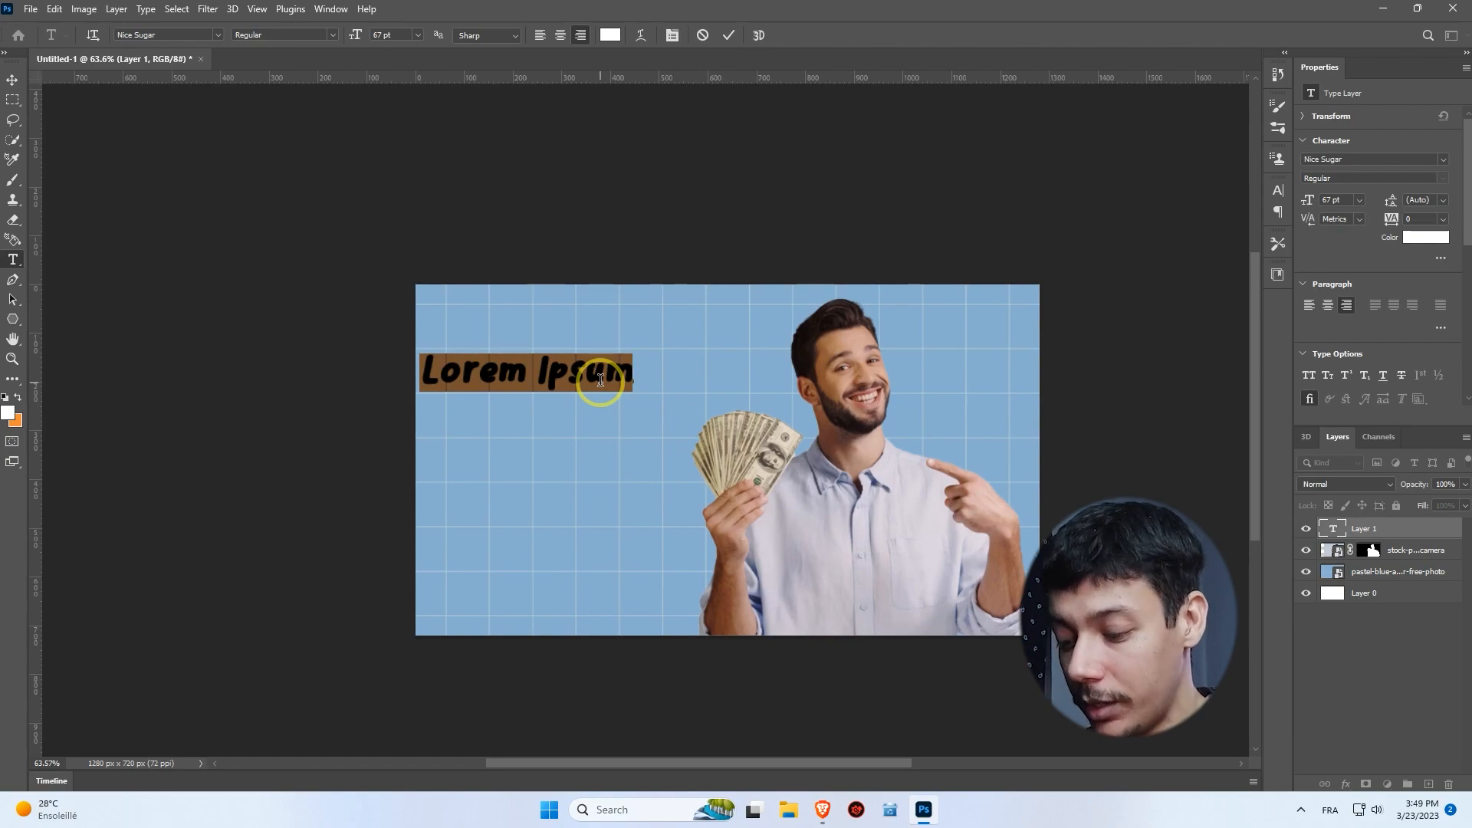
type("1000$")
Set the "1000$" text size to 139 pt and move it fully onto the left half of the canvas, above the dollar bills.
double_click(555, 369)
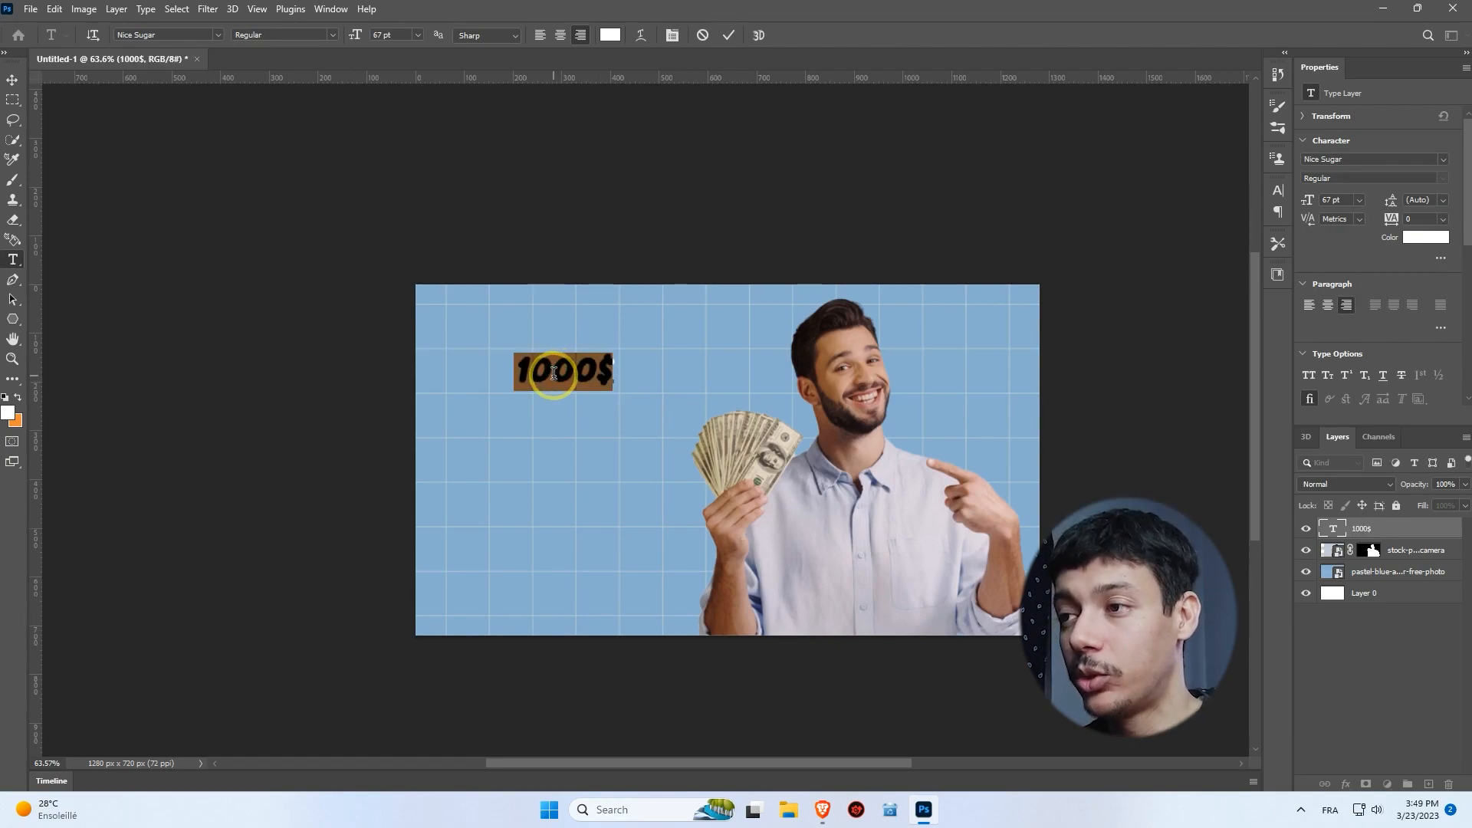
double_click(553, 374)
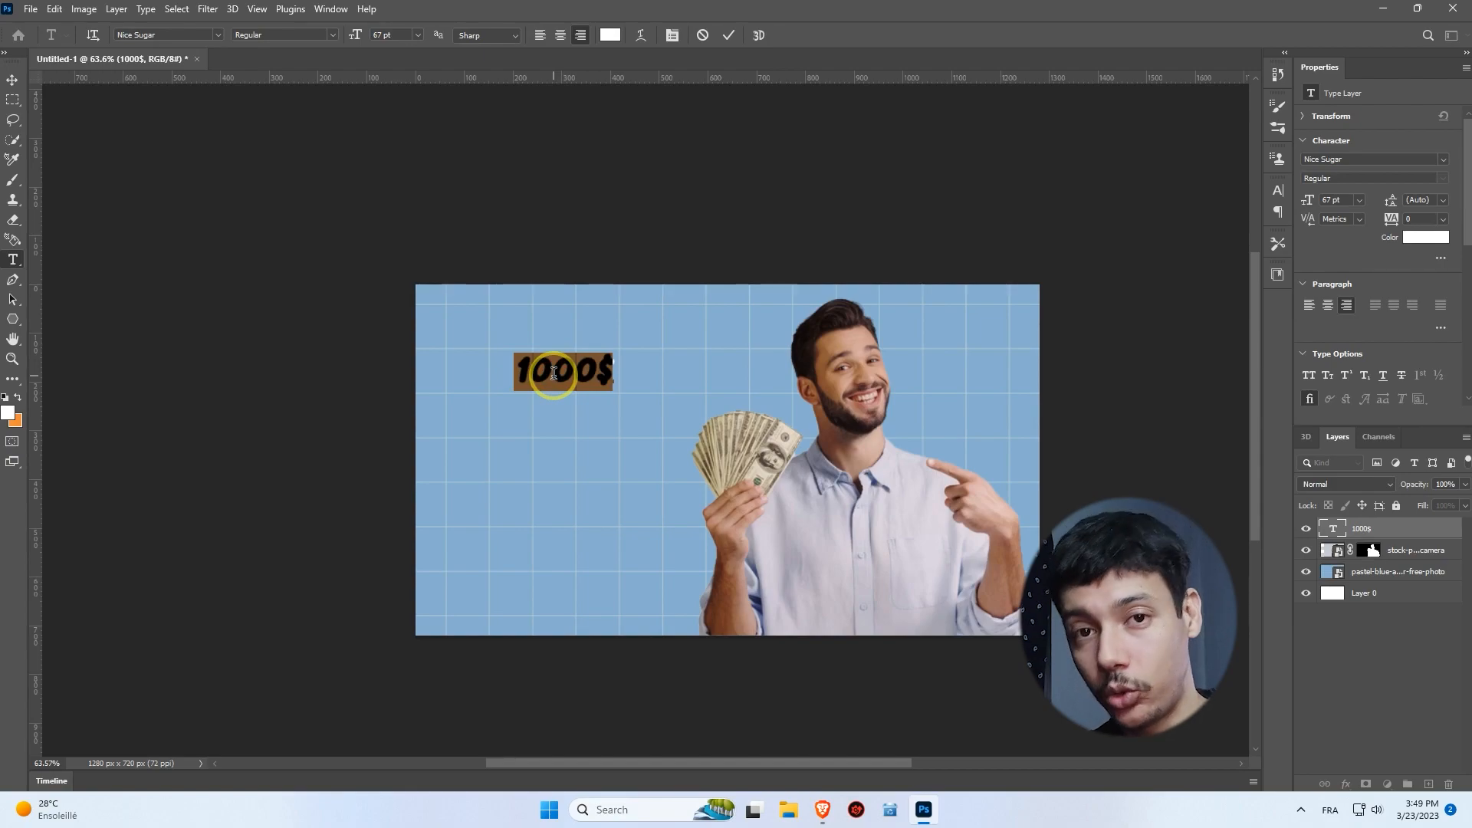
double_click(554, 374)
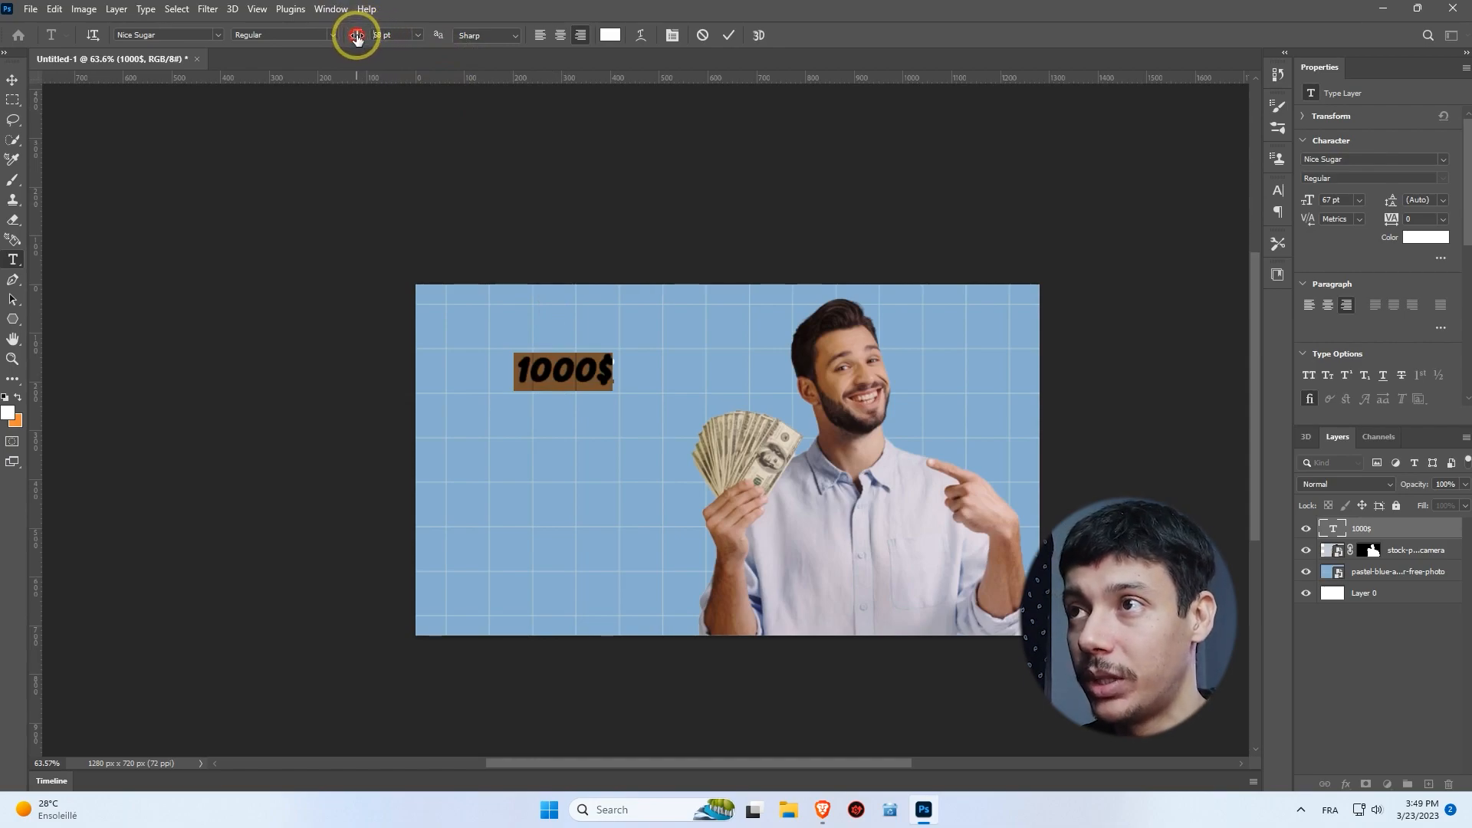
left_click_drag(356, 37, 409, 38)
left_click_drag(410, 36, 412, 36)
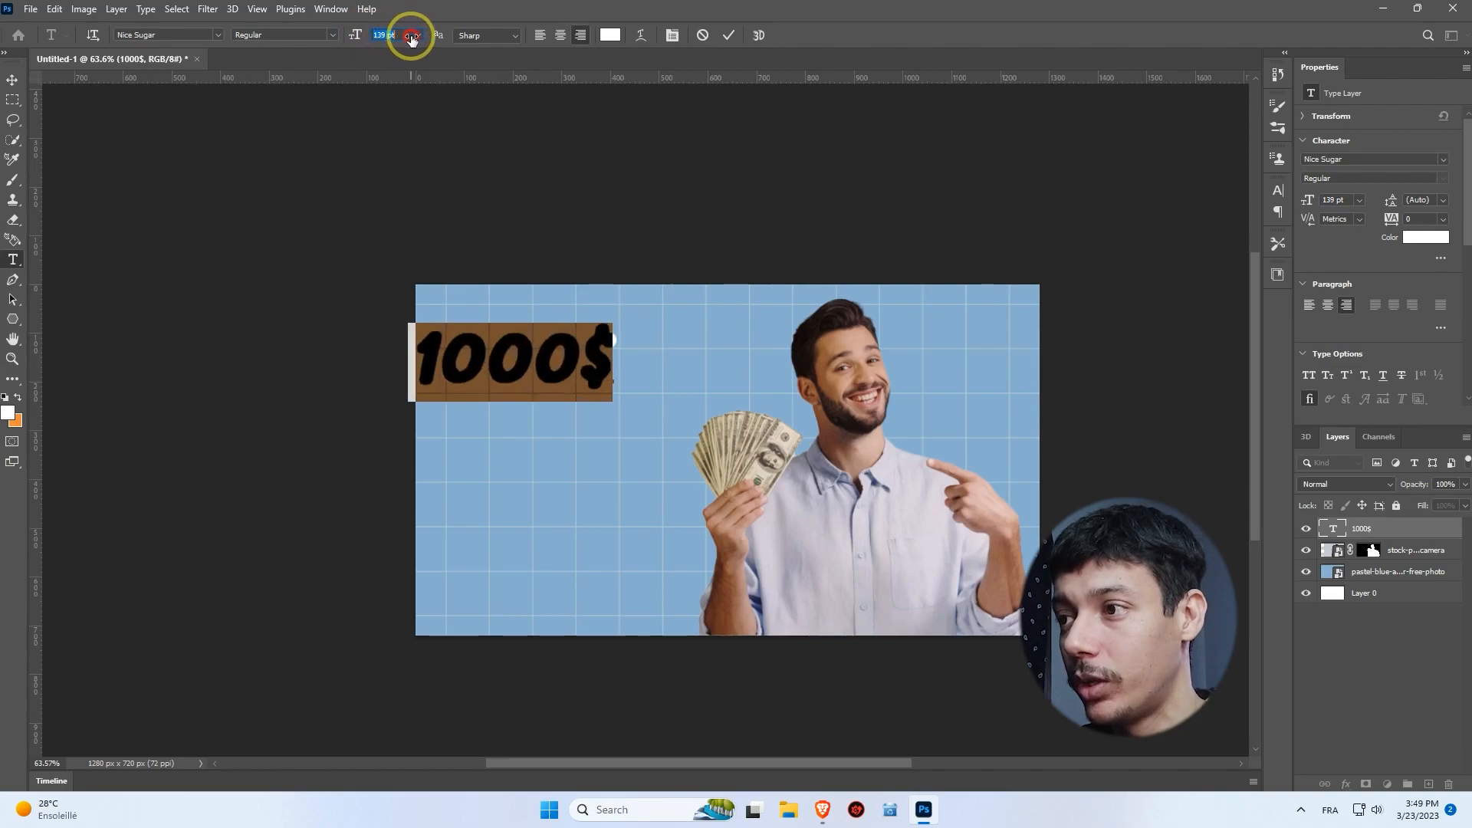
left_click(14, 81)
left_click_drag(552, 366, 607, 416)
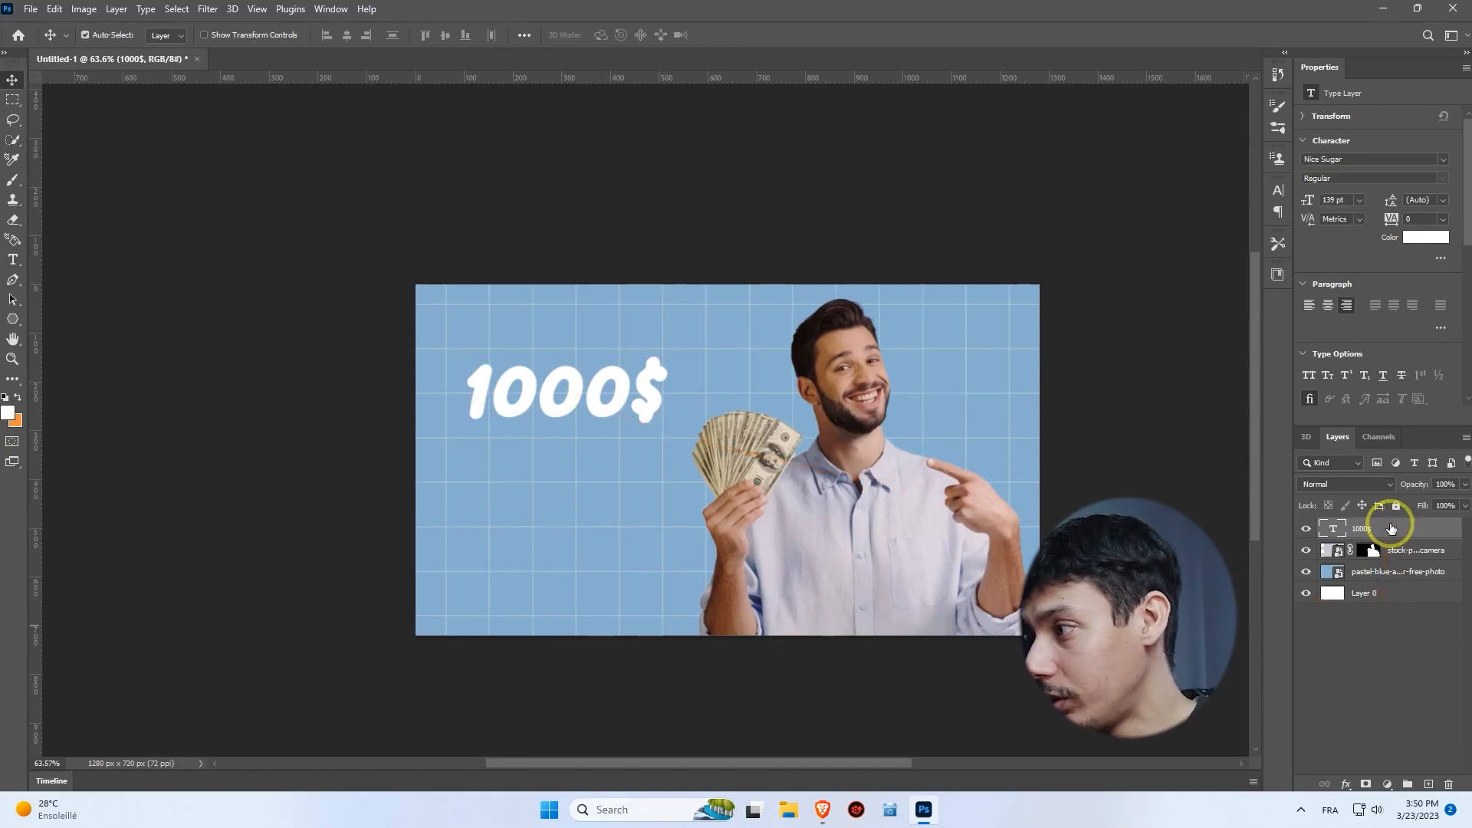
Duplicate the "1000$" text just below itself, reword the copy to "each month" and set its size to 89 pt.
left_click_drag(1037, 534, 521, 485)
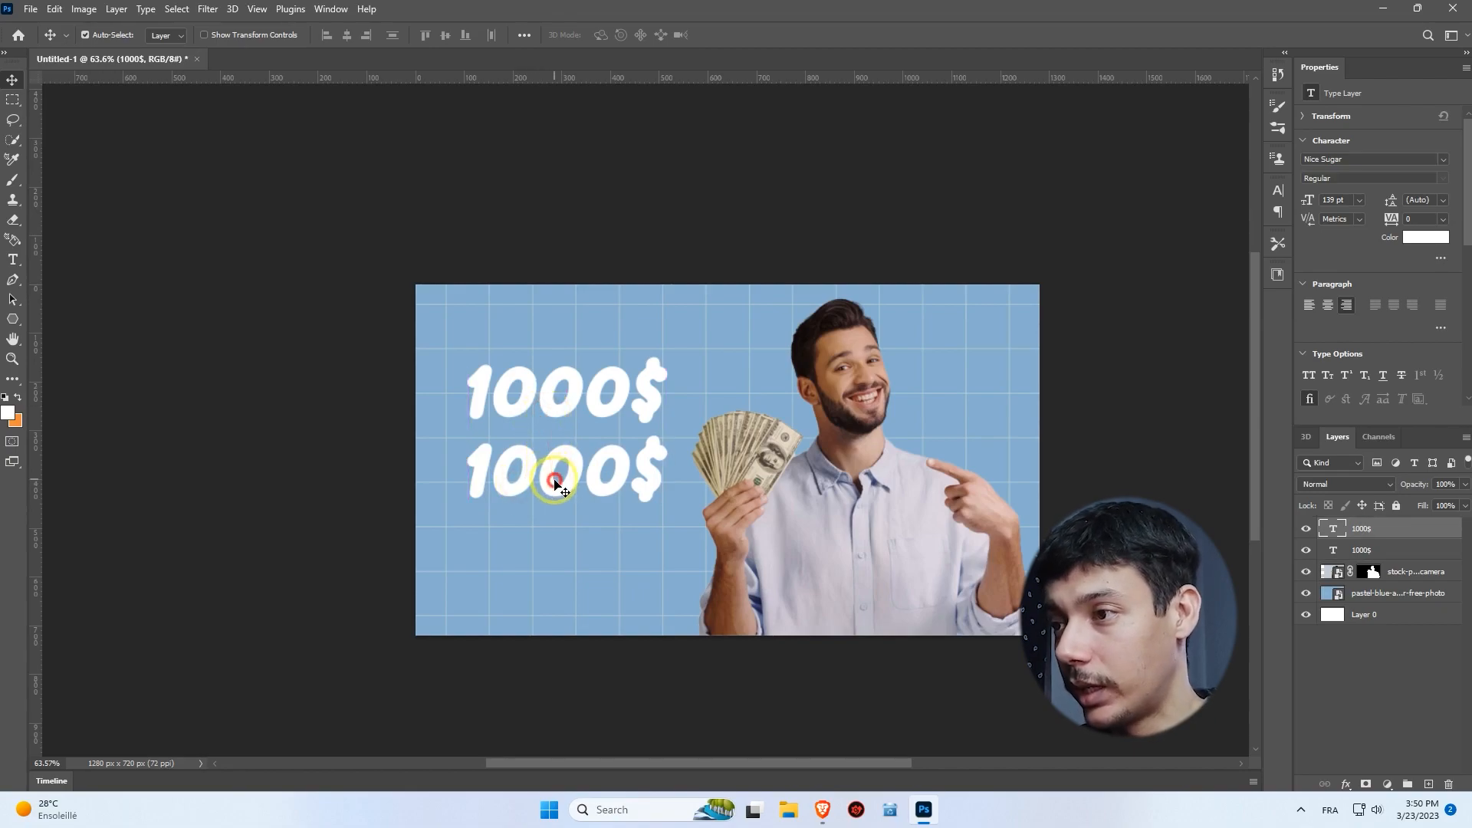
double_click(554, 477)
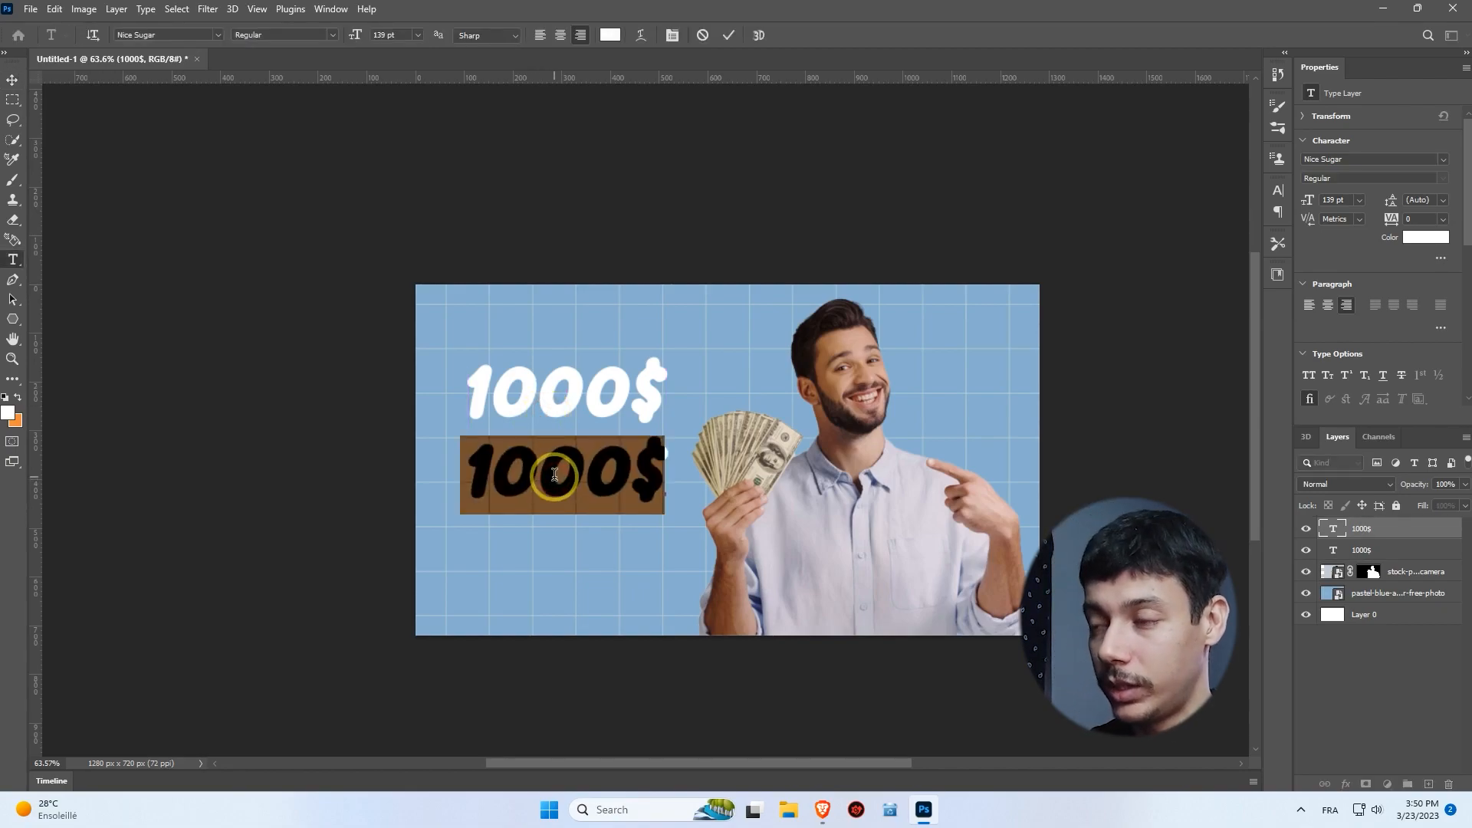
type("each month")
left_click_drag(355, 35, 328, 40)
key("ctrl+Return")
Reword another "1000$" copy to "With" and centre it beneath the "each month" line.
left_click_drag(598, 445, 587, 484)
double_click(589, 484)
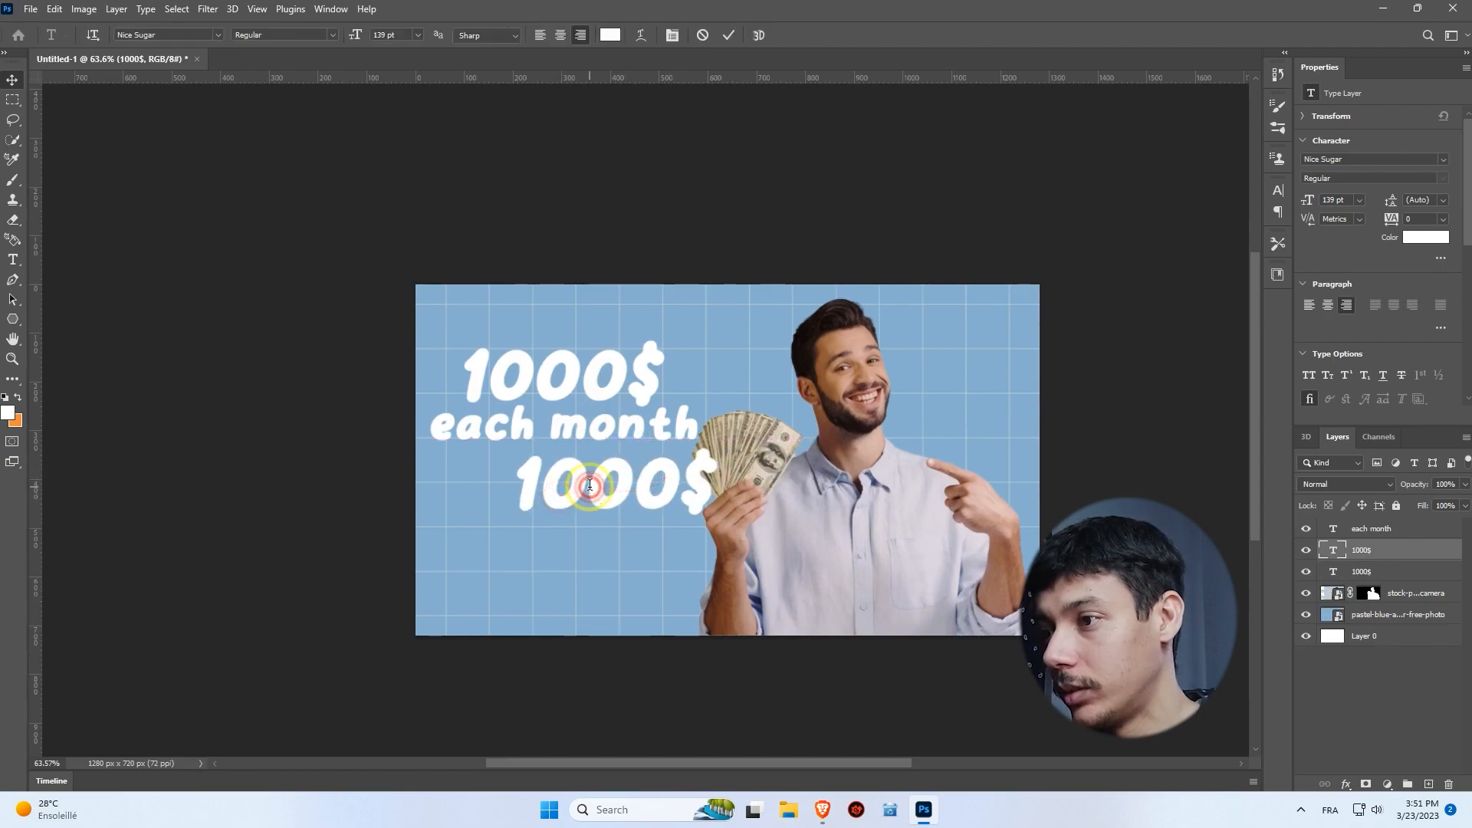
type("With")
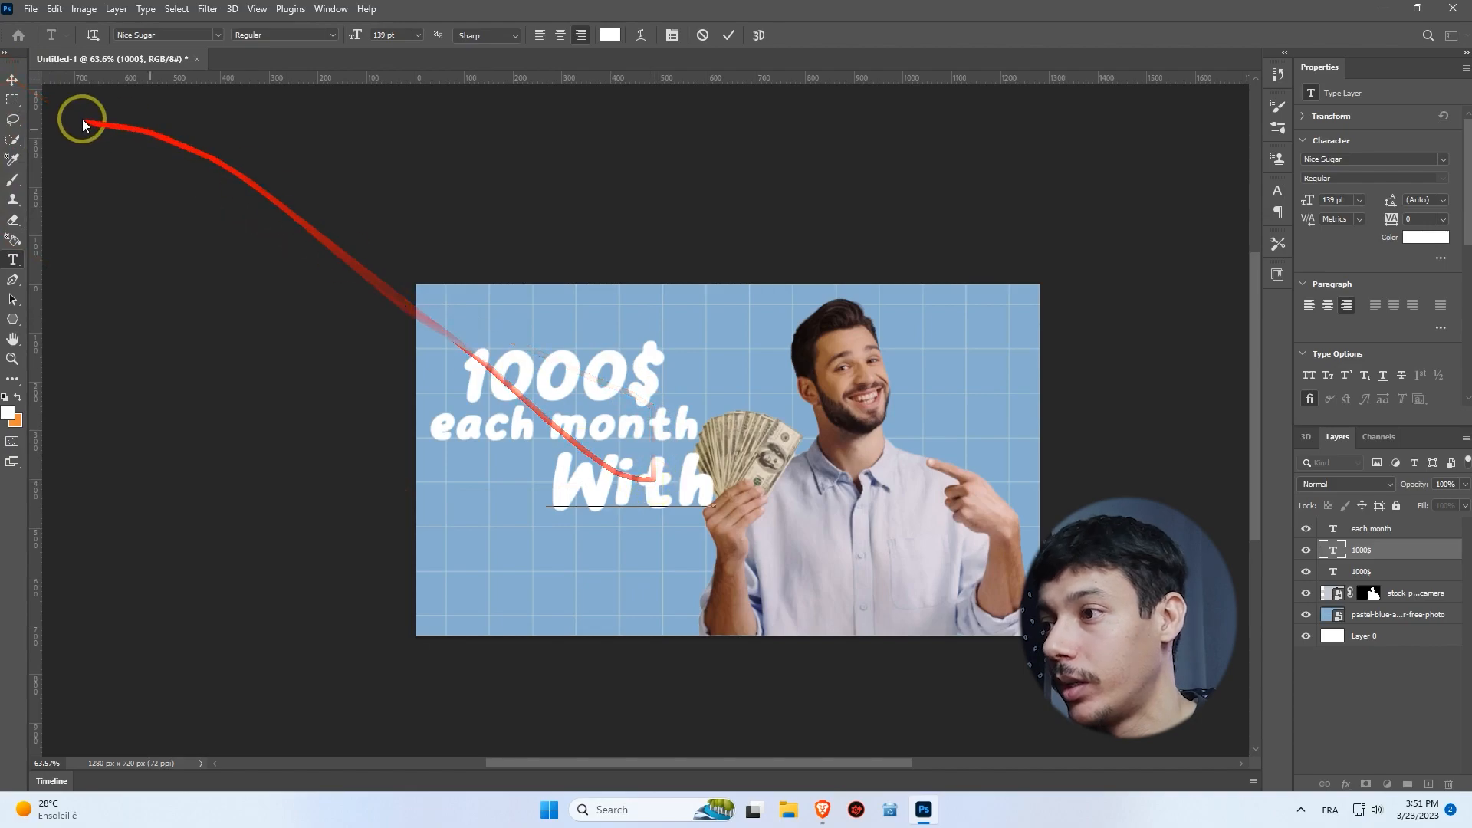
left_click(12, 79)
left_click_drag(630, 510, 581, 480)
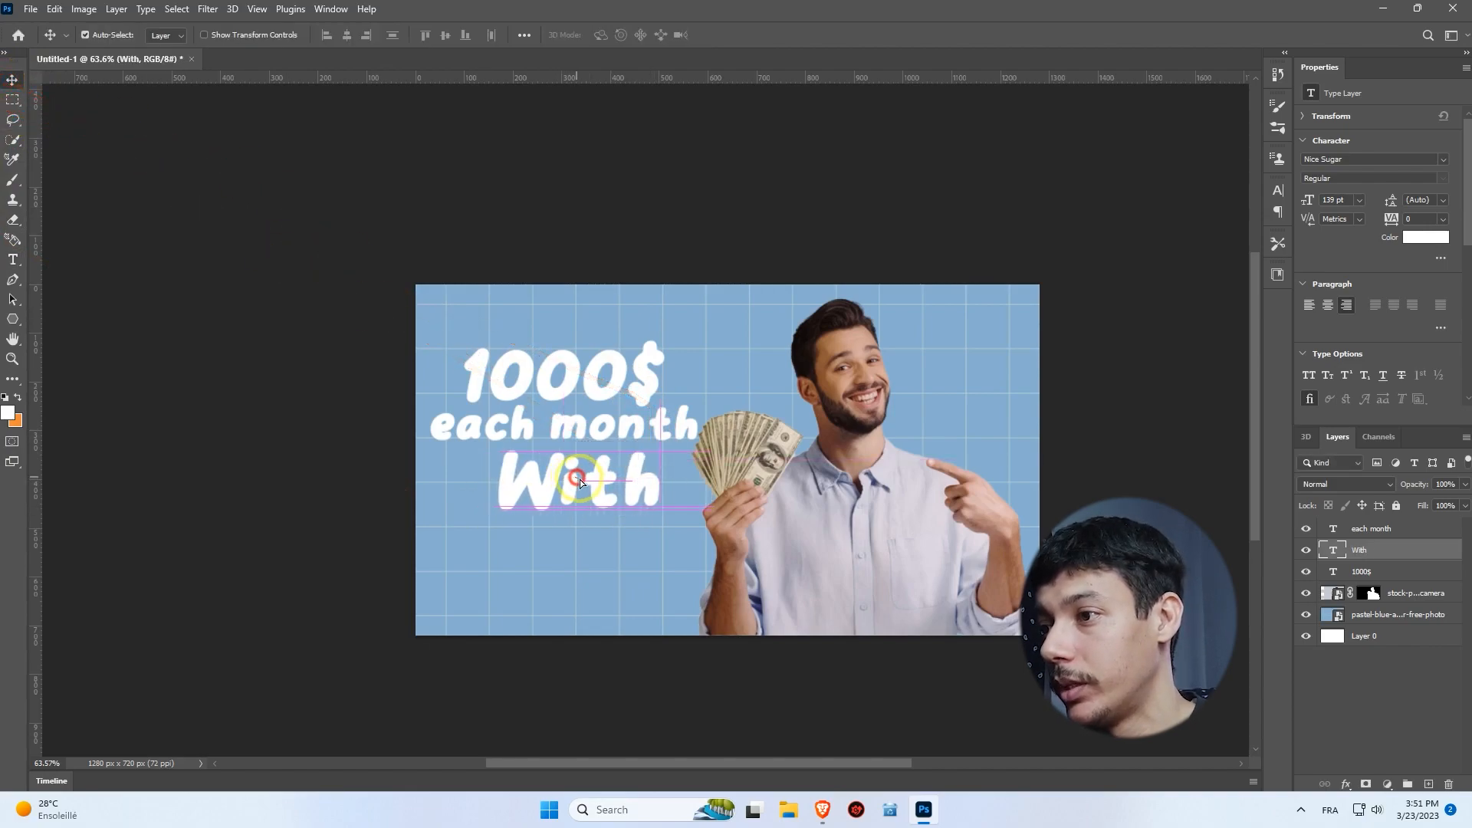
Duplicate the "each month" text below "With" and reword the copy to "Digital products".
left_click(603, 440)
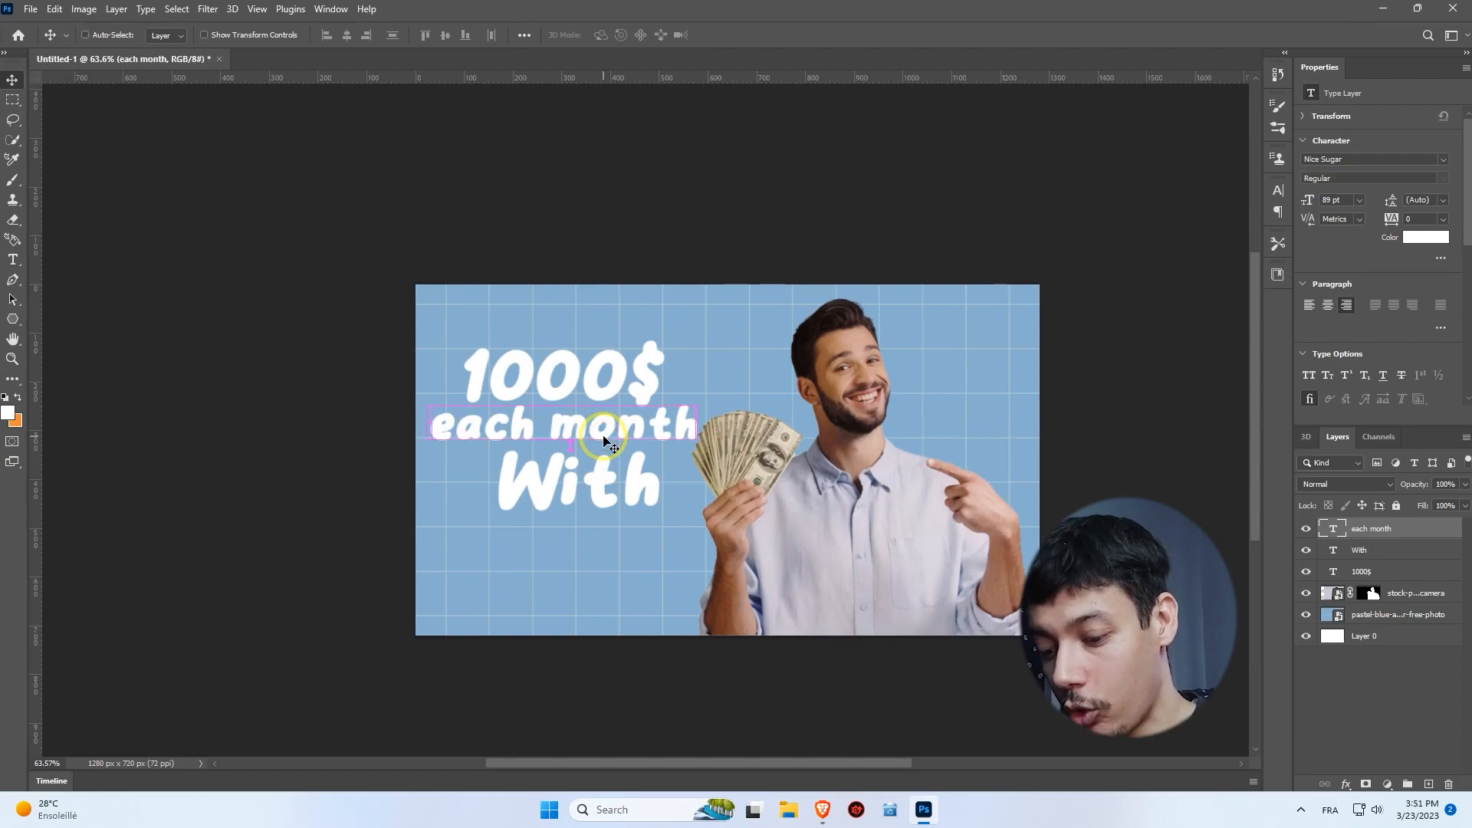
left_click_drag(604, 439, 577, 542)
double_click(579, 542)
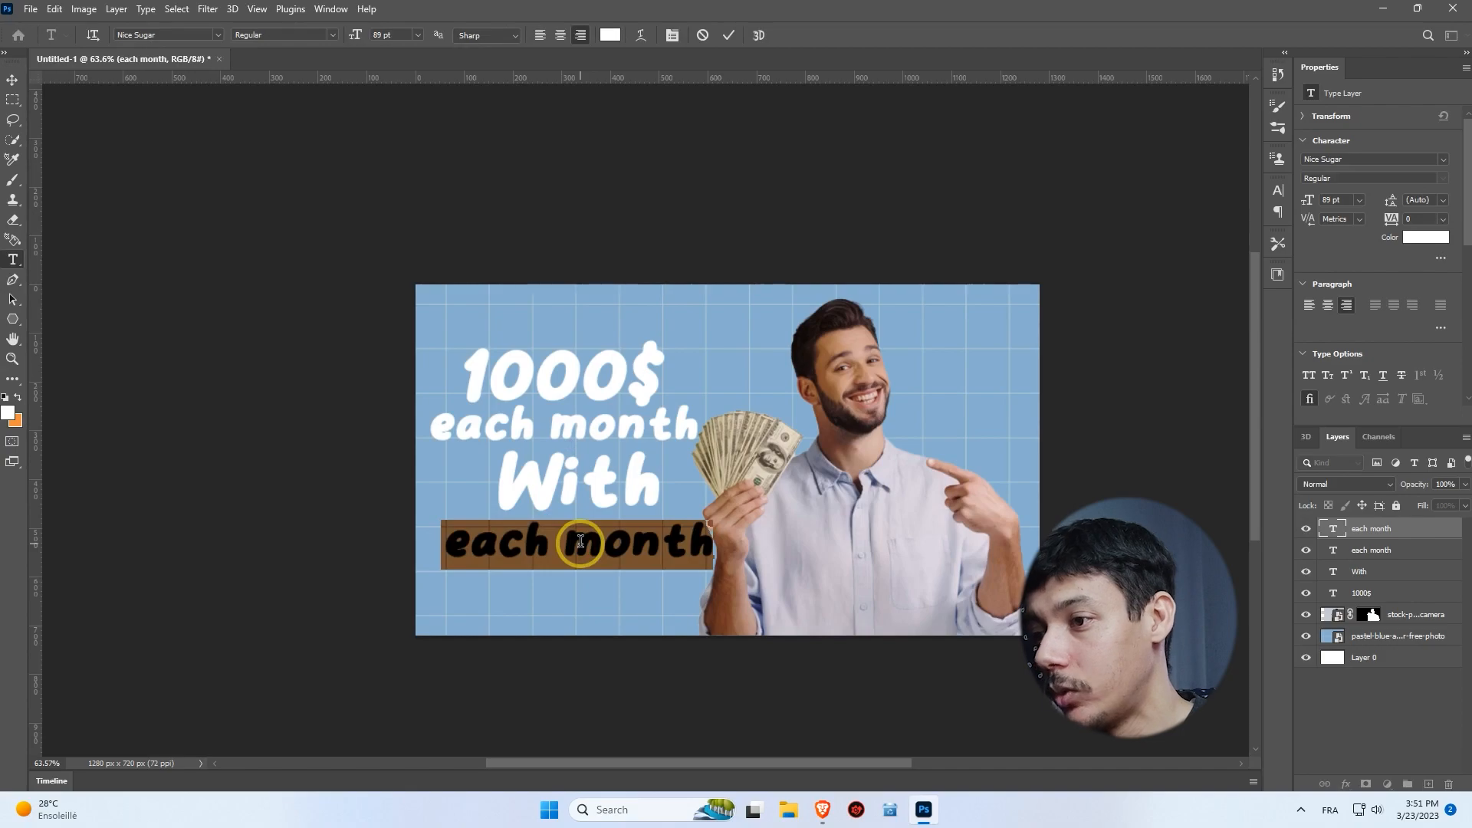
type("Digital products")
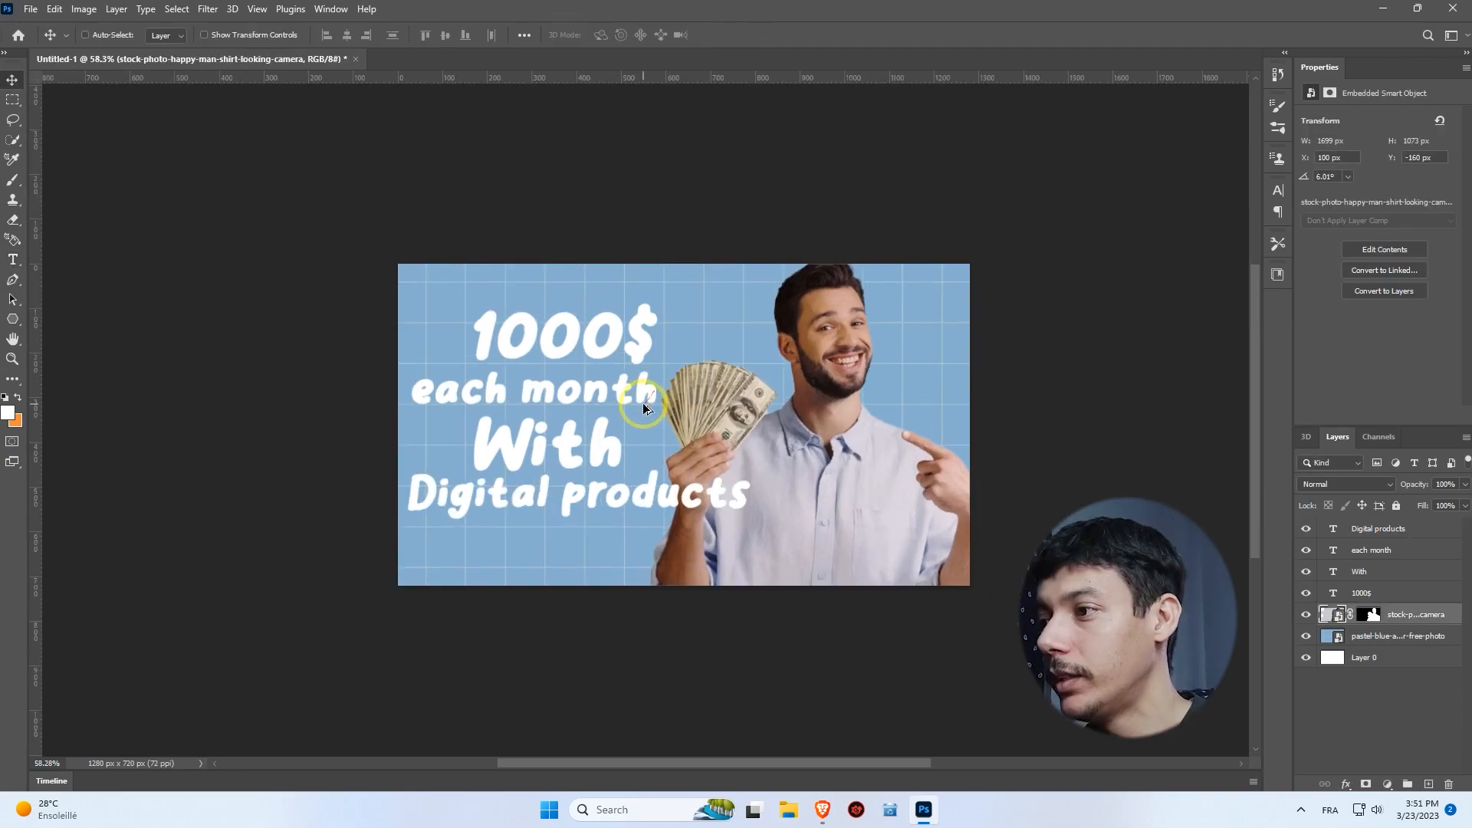
Try the Impact font on the "1000$" text.
scroll(642, 403, "up", 1)
scroll(643, 403, "down", 1)
scroll(642, 412, "down", 1)
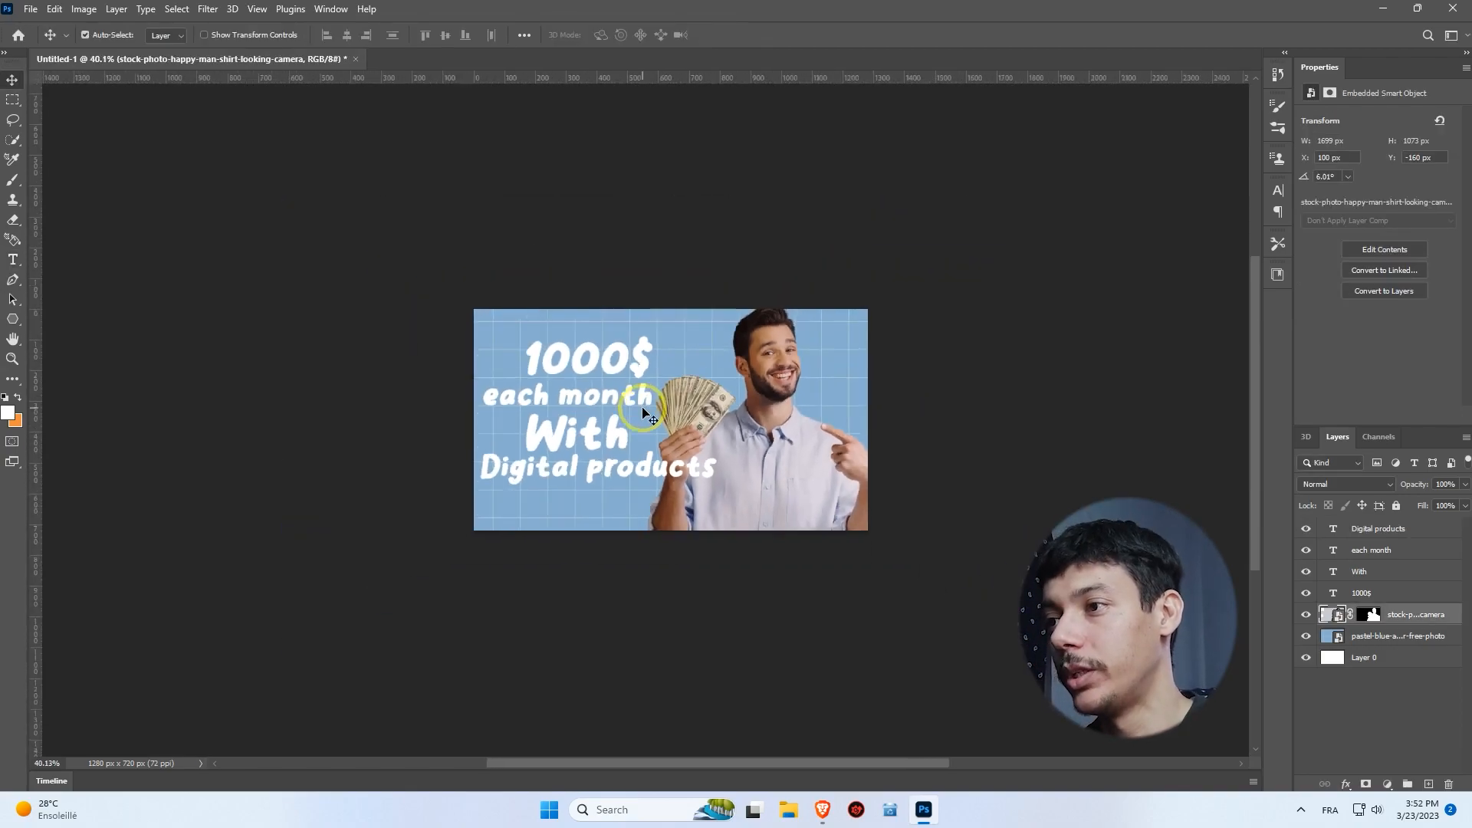
double_click(602, 364)
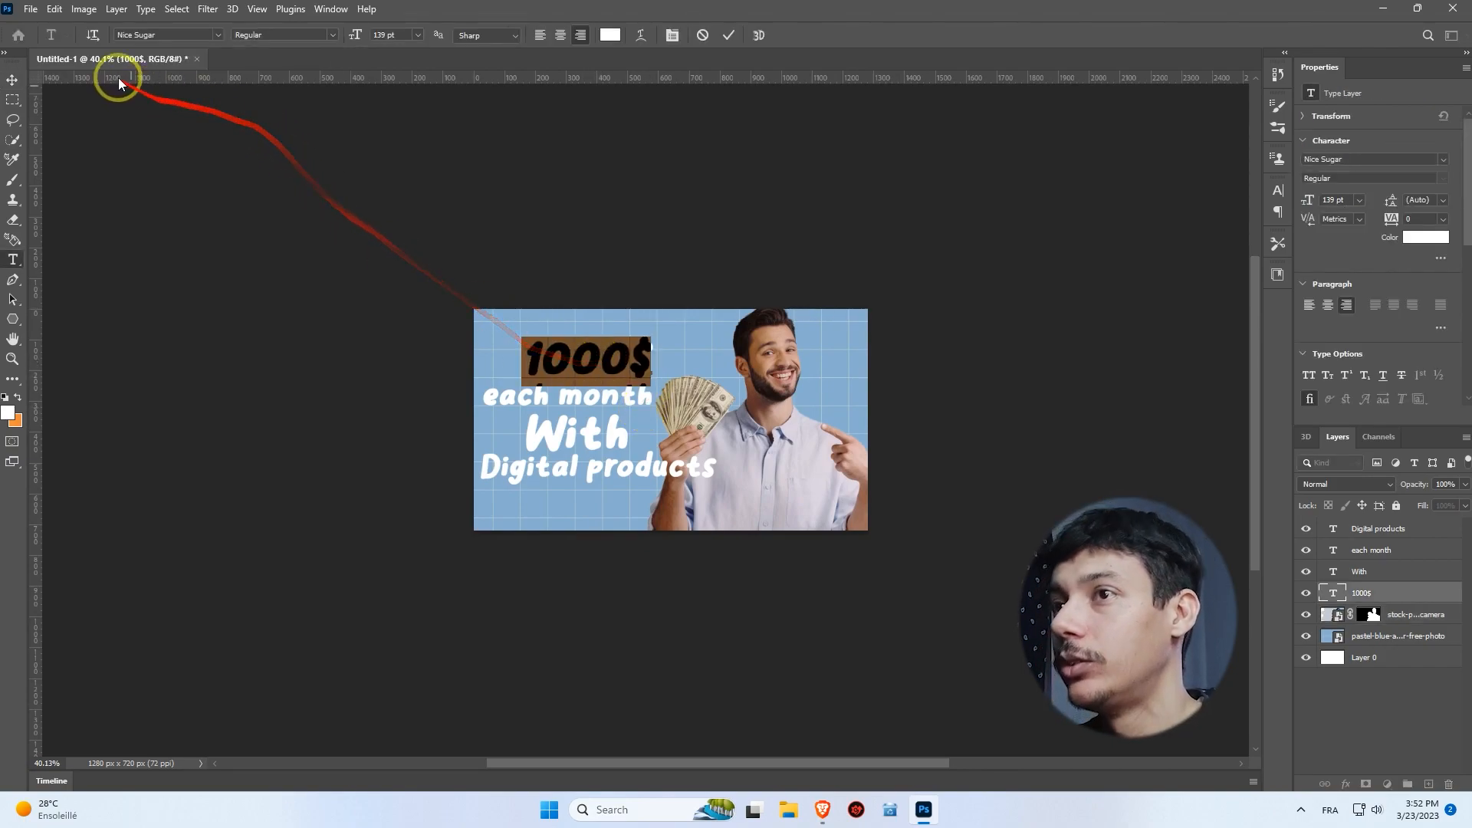
left_click(219, 35)
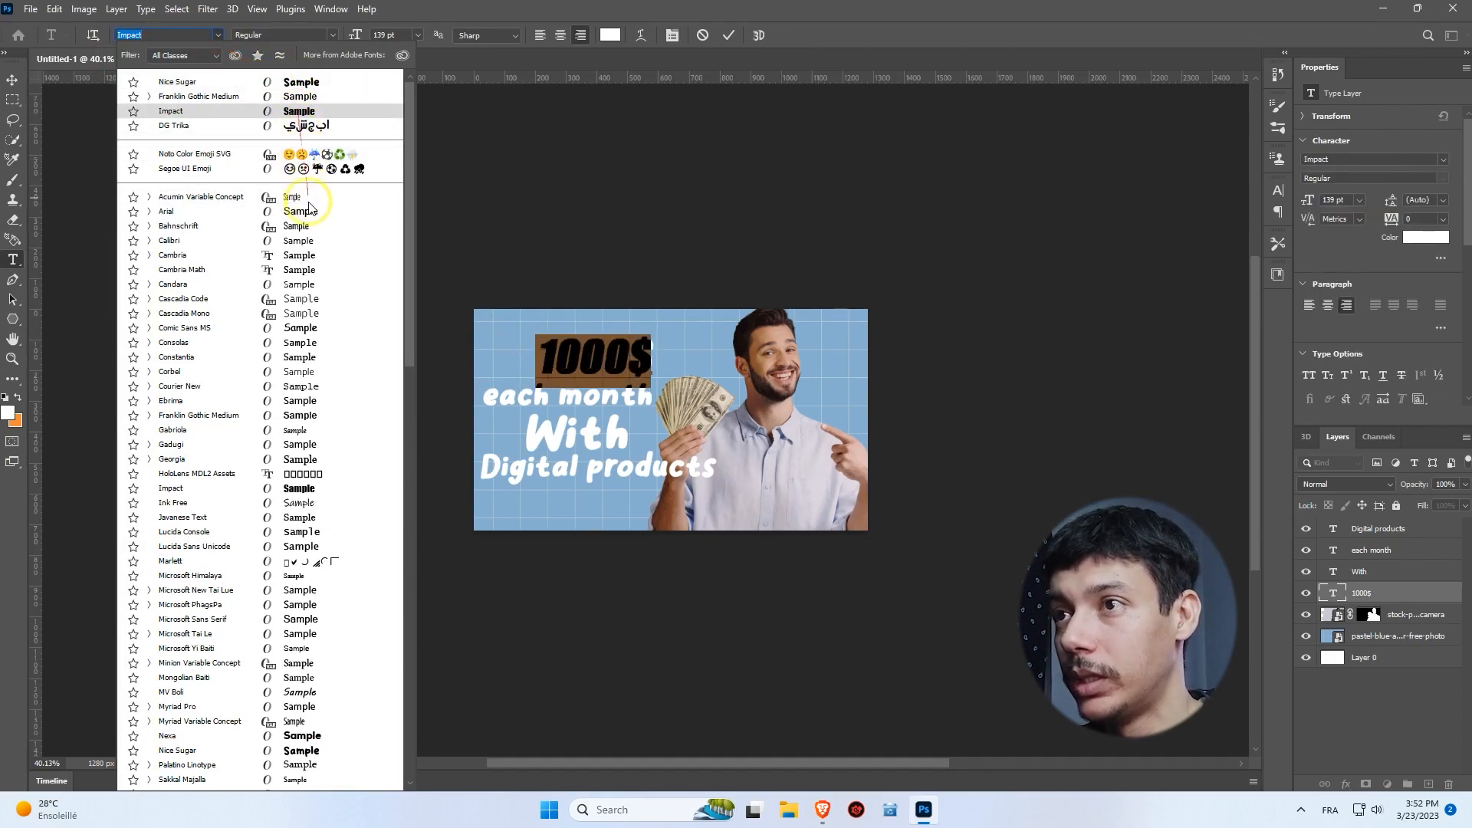
left_click(566, 209)
left_click(12, 79)
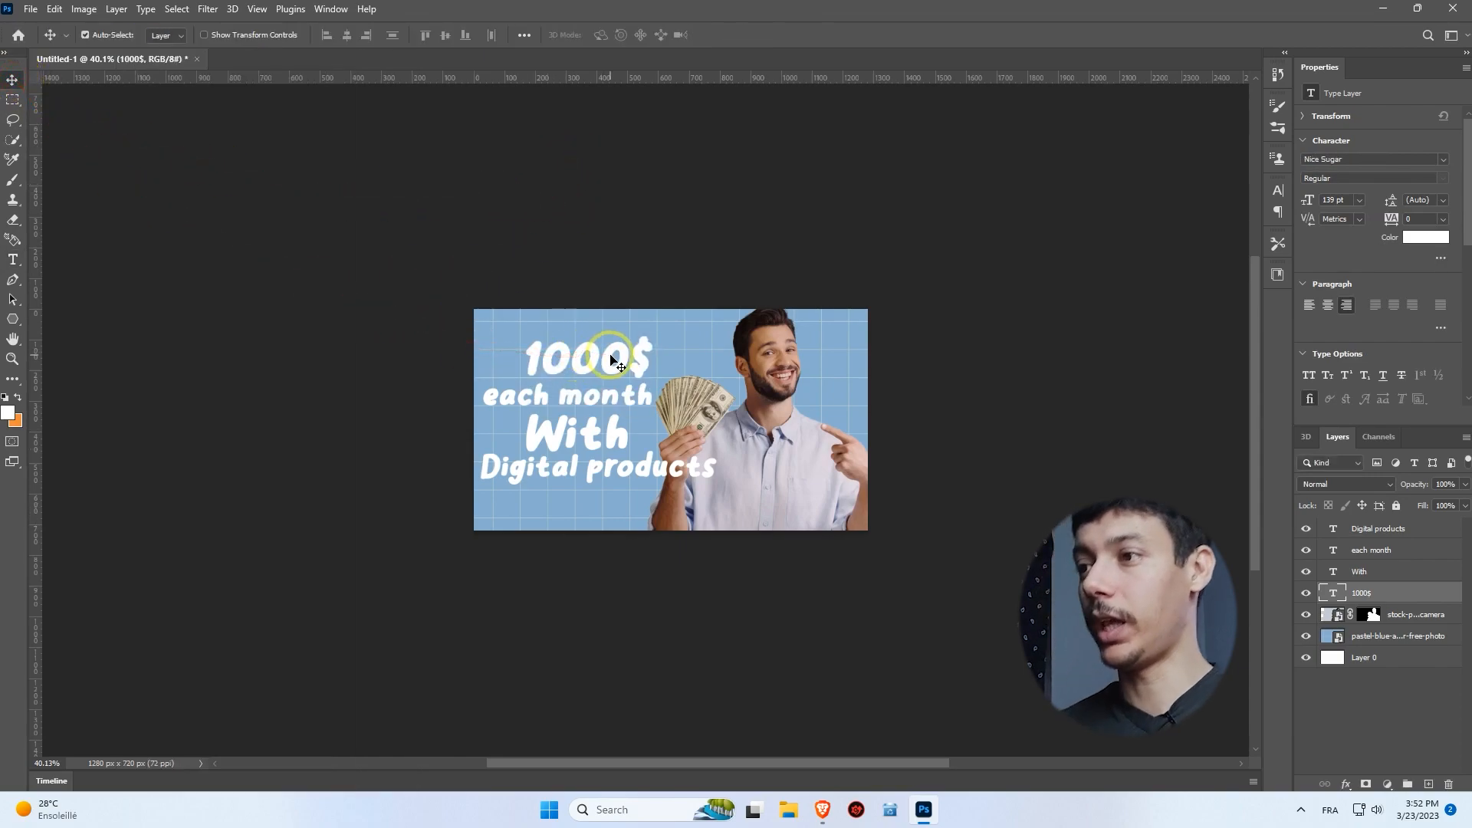
Change the "1000$" text colour to yellow (#d3e413).
double_click(610, 360)
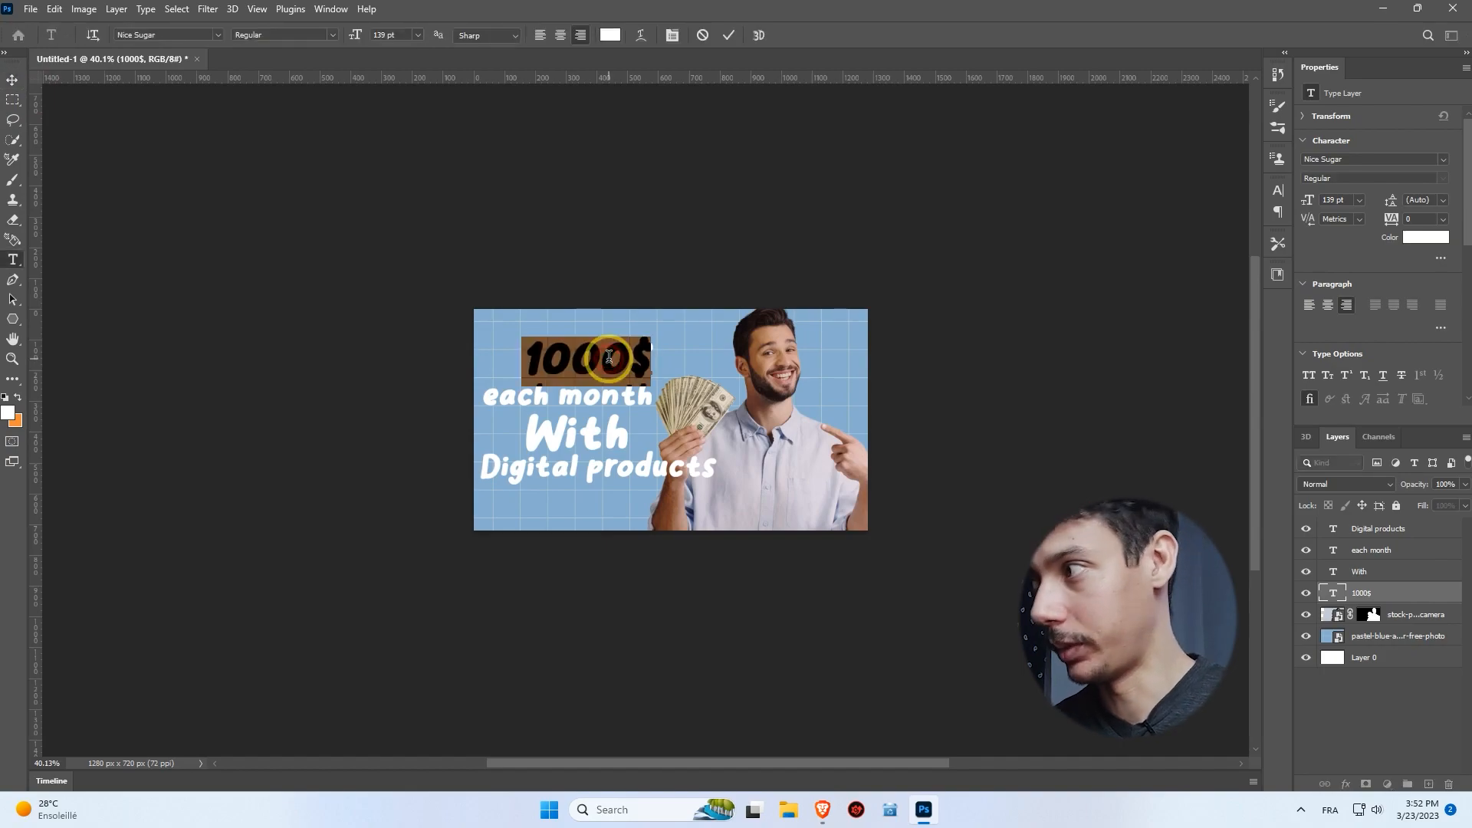
left_click(12, 418)
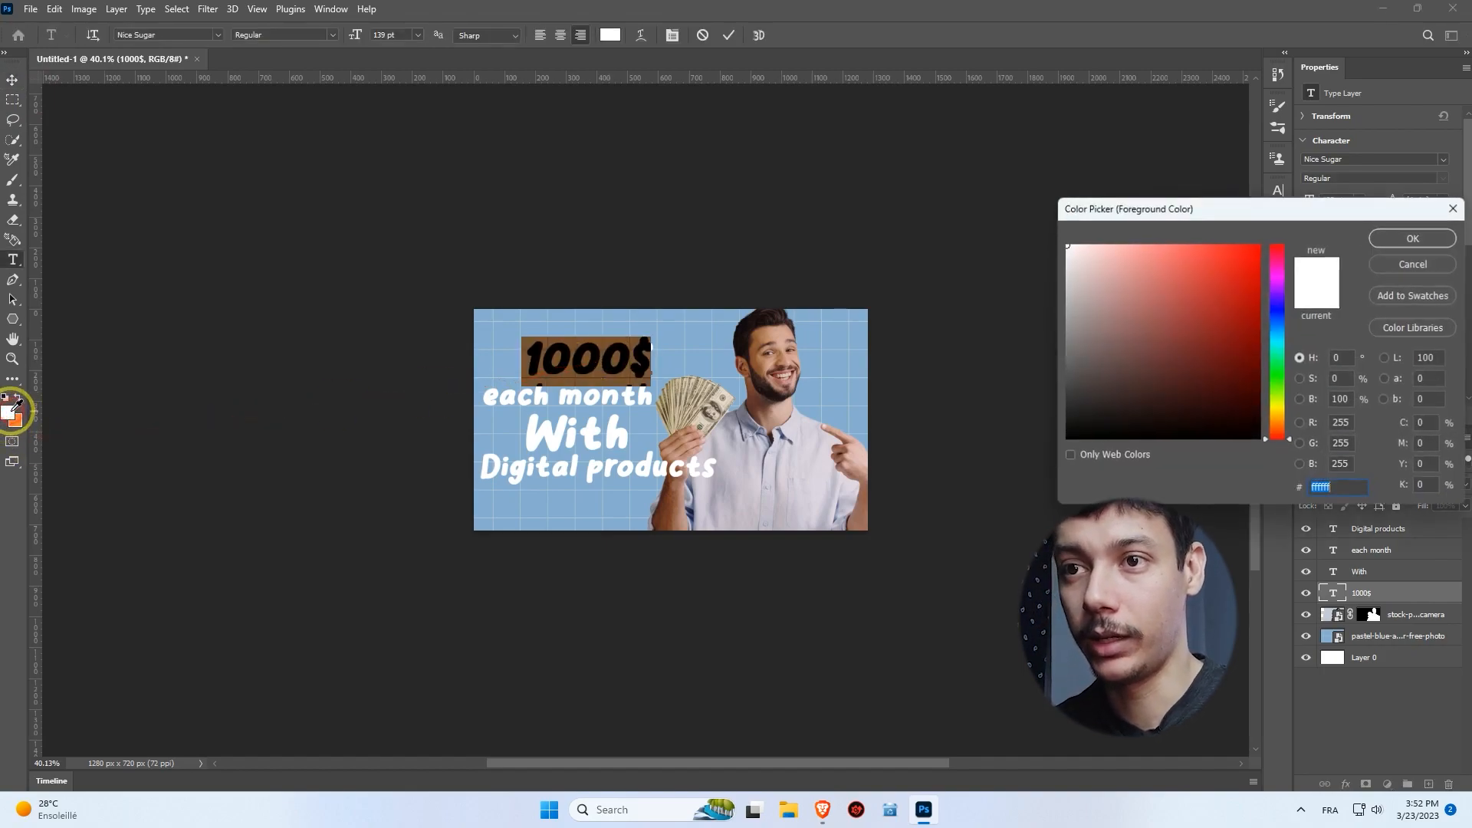
left_click(1279, 406)
left_click(1244, 264)
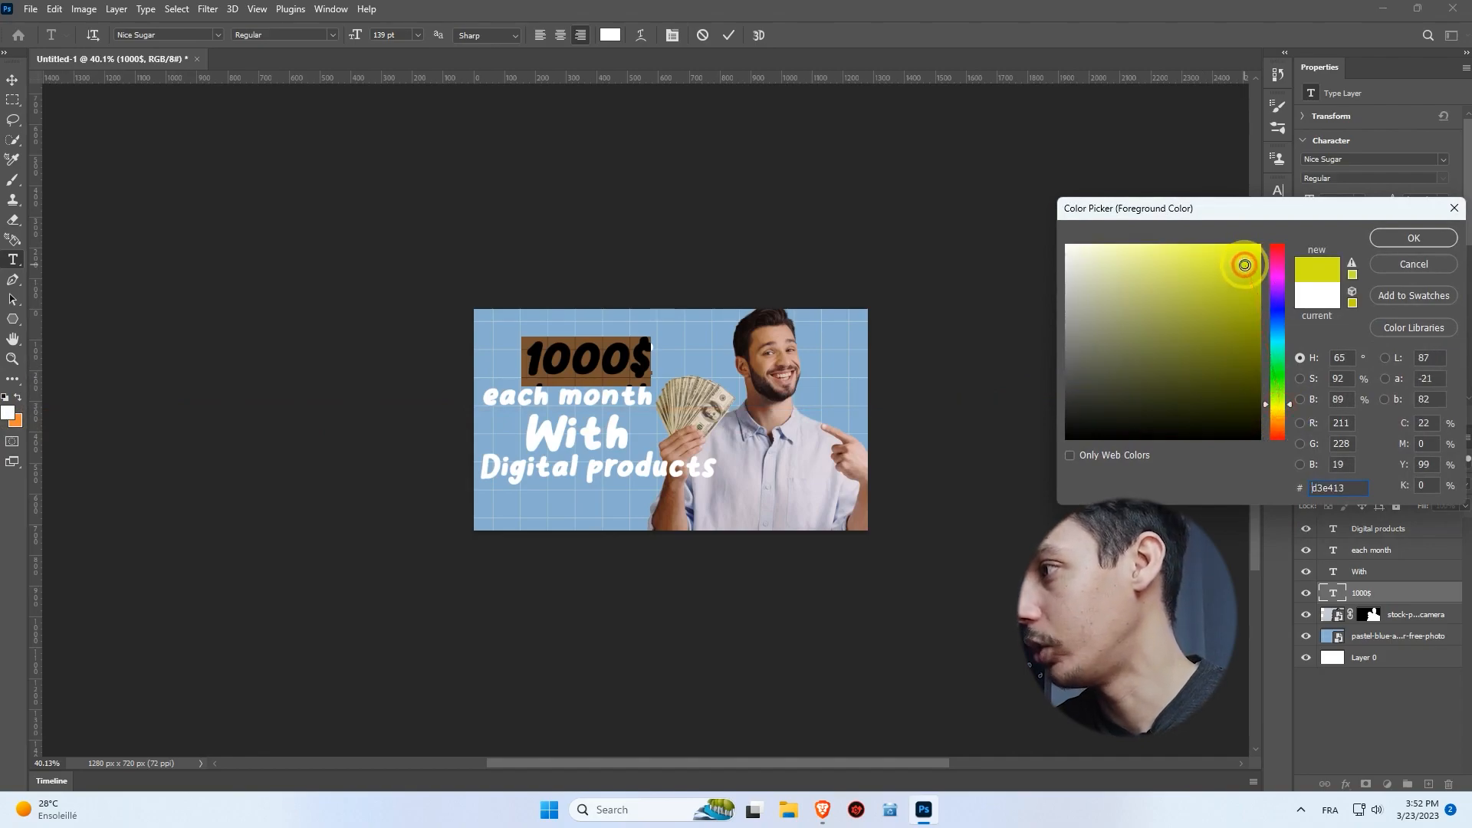
left_click(1397, 249)
left_click(13, 80)
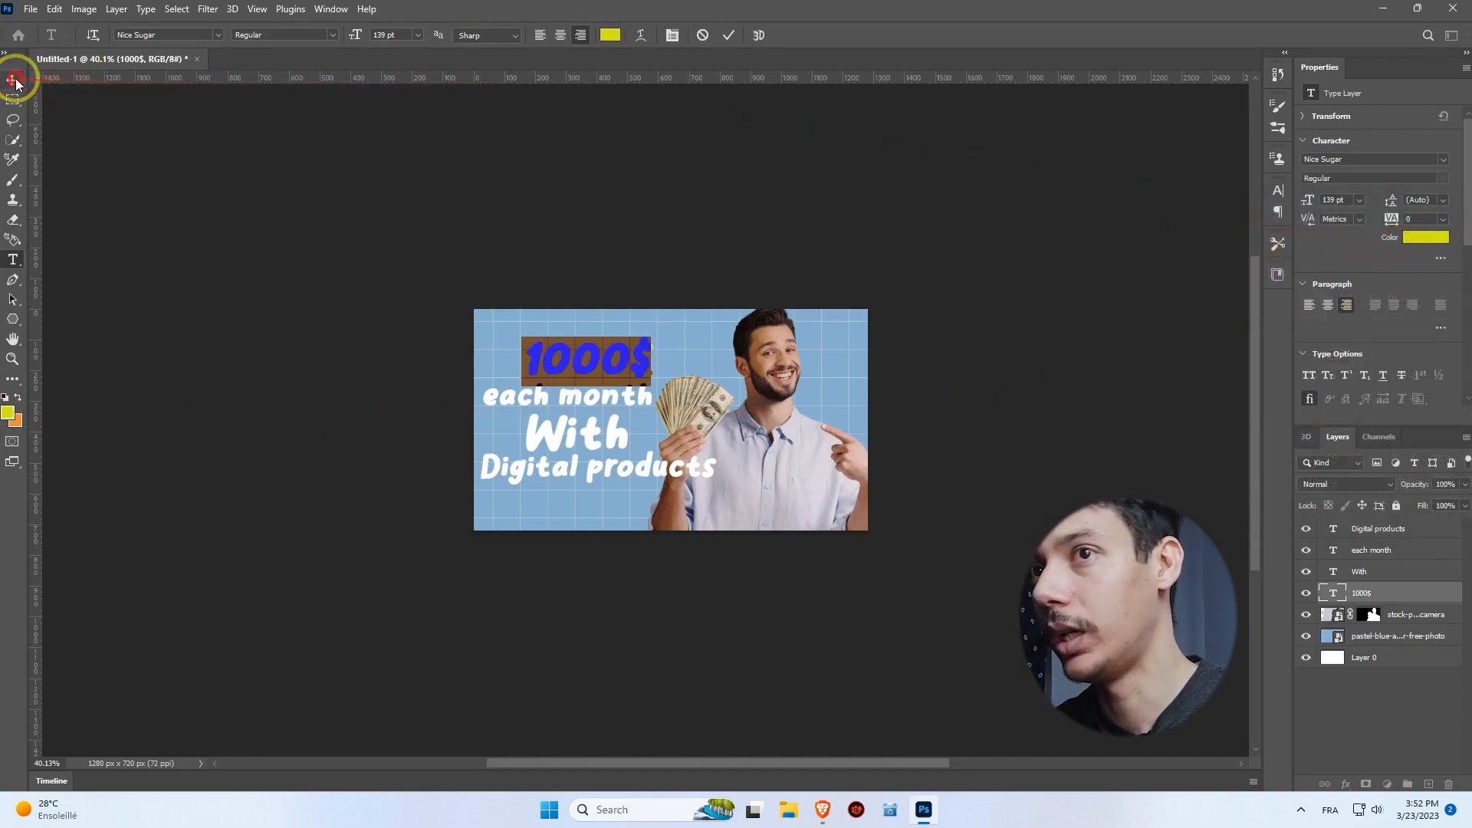
Change the "With" text colour to bright red, leaving the other lines as they are.
double_click(591, 404)
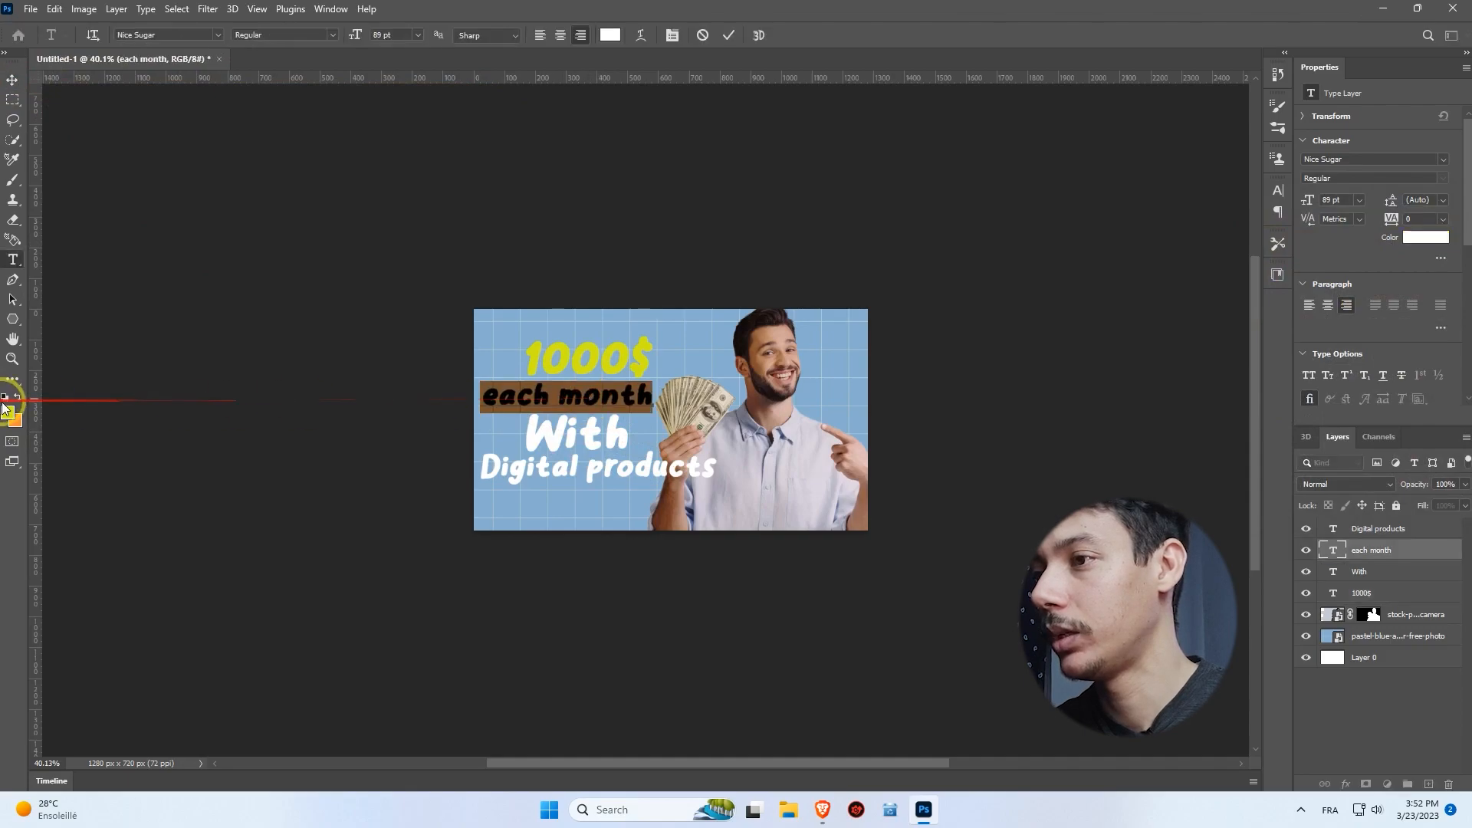
left_click(13, 80)
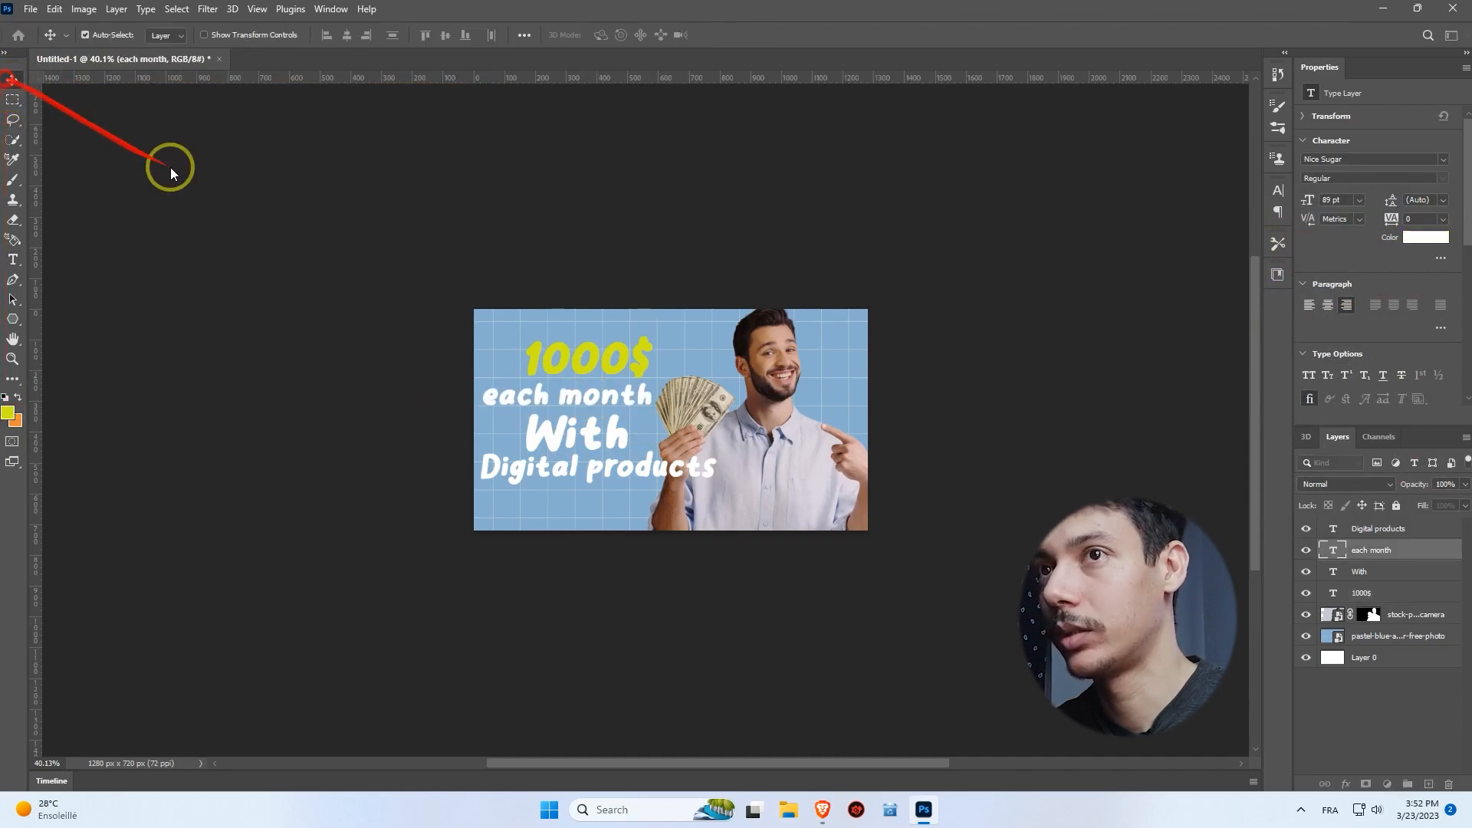
double_click(590, 431)
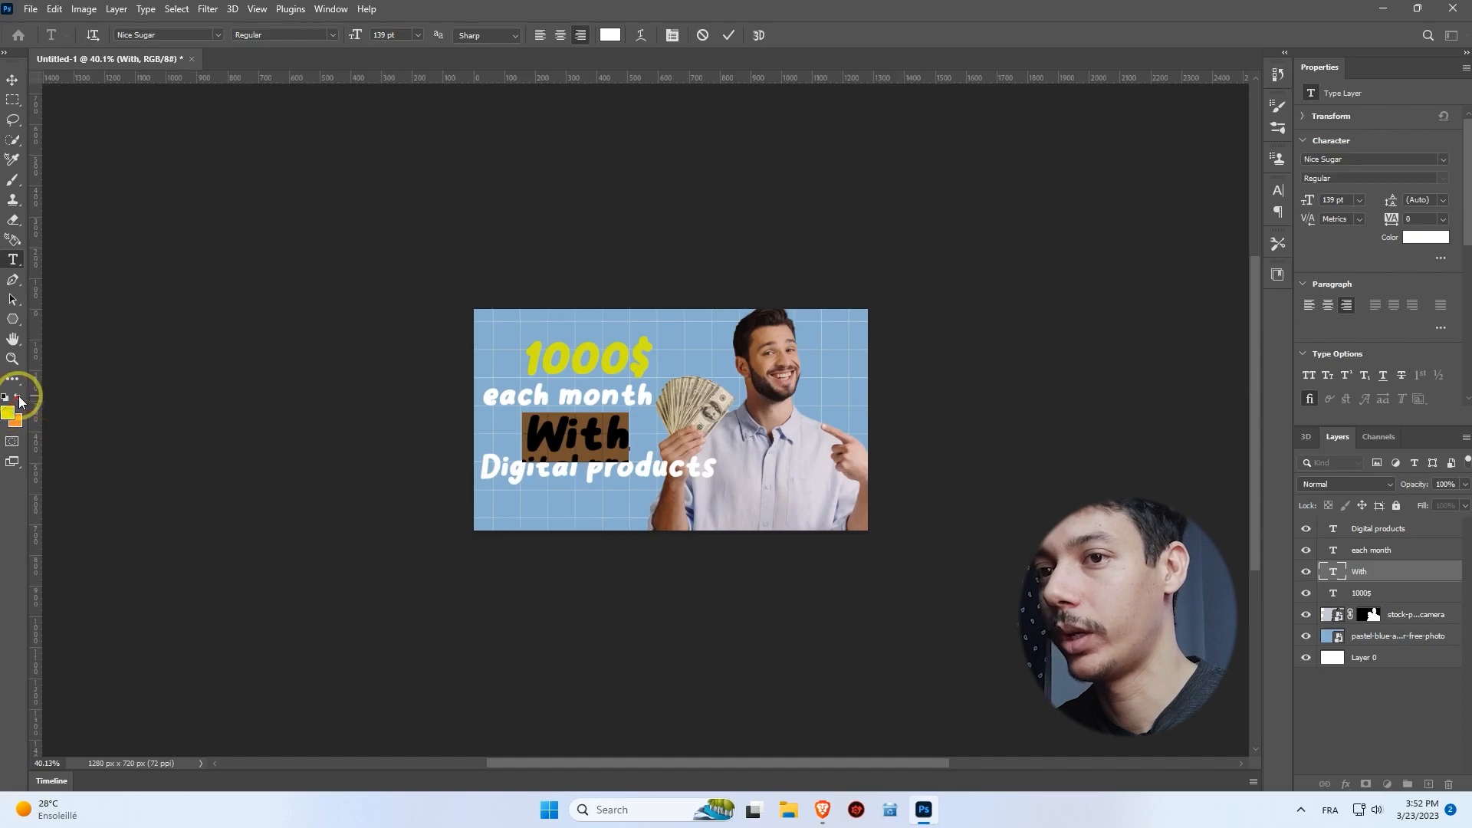
left_click(12, 80)
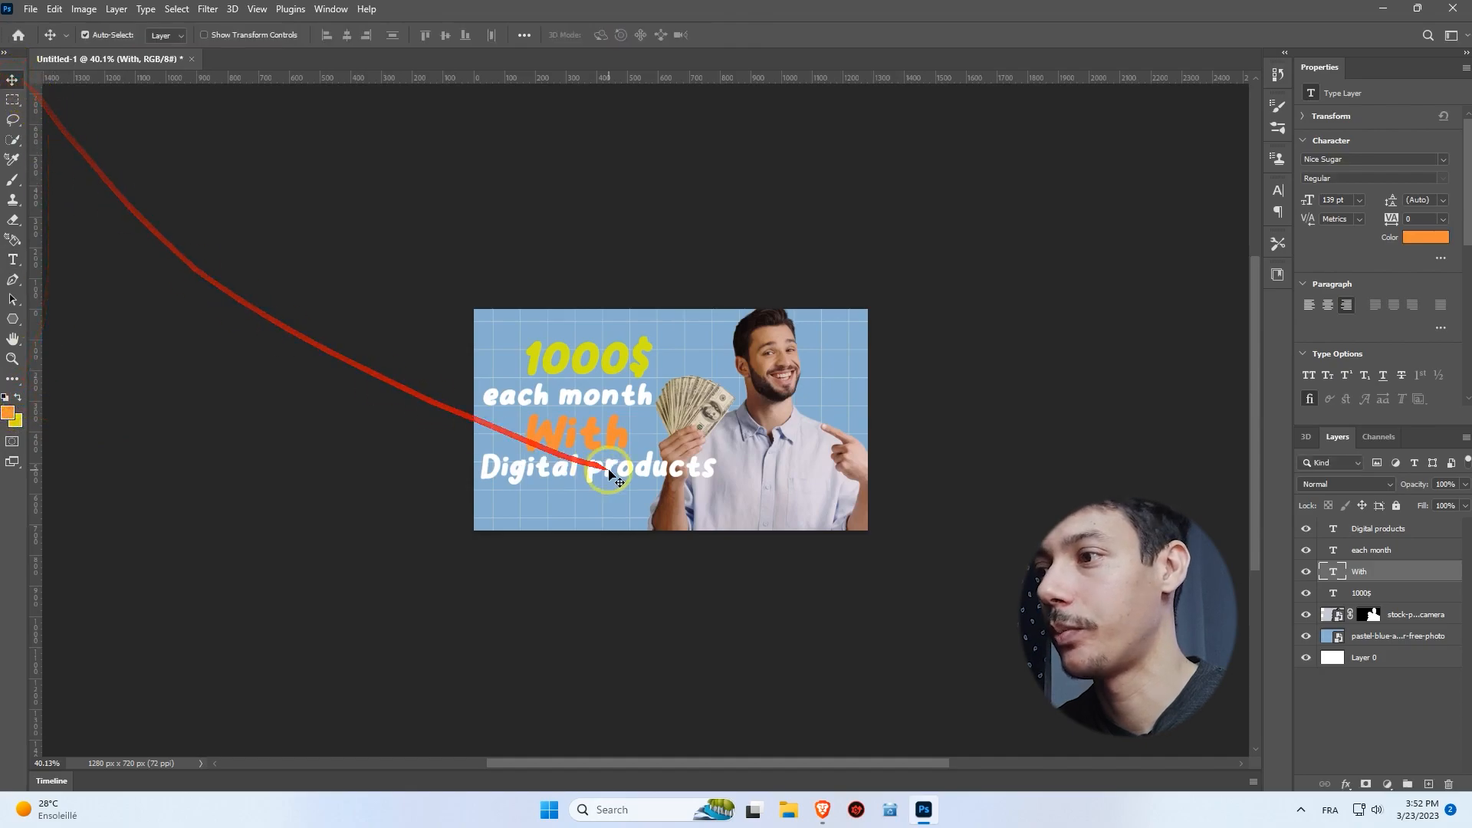
double_click(586, 433)
left_click(8, 414)
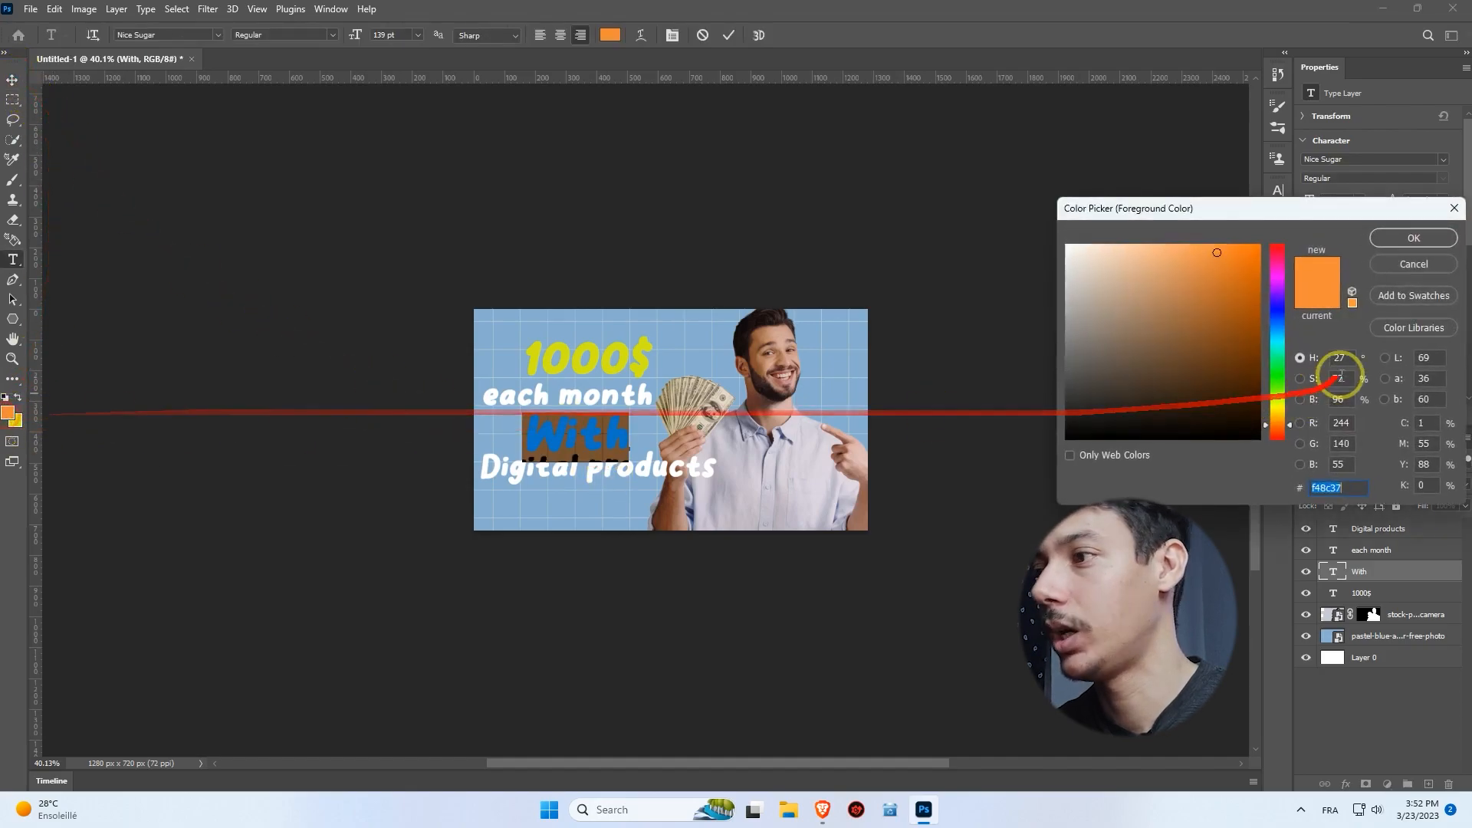
left_click_drag(1279, 279, 1278, 256)
left_click(1413, 238)
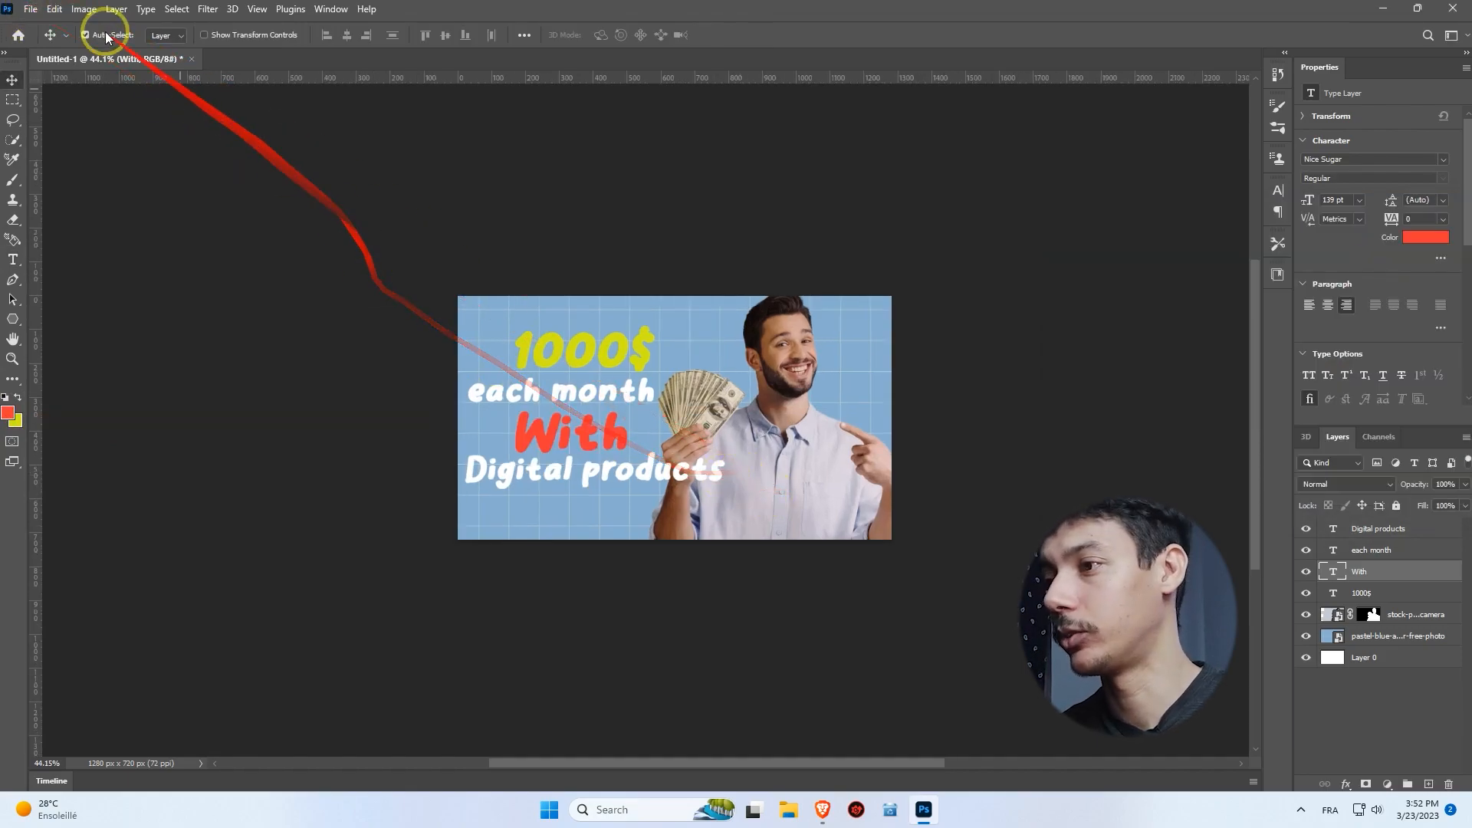
Save the thumbnail as the JPEG file Untitled-1.jpg in the Pictures folder.
left_click(28, 10)
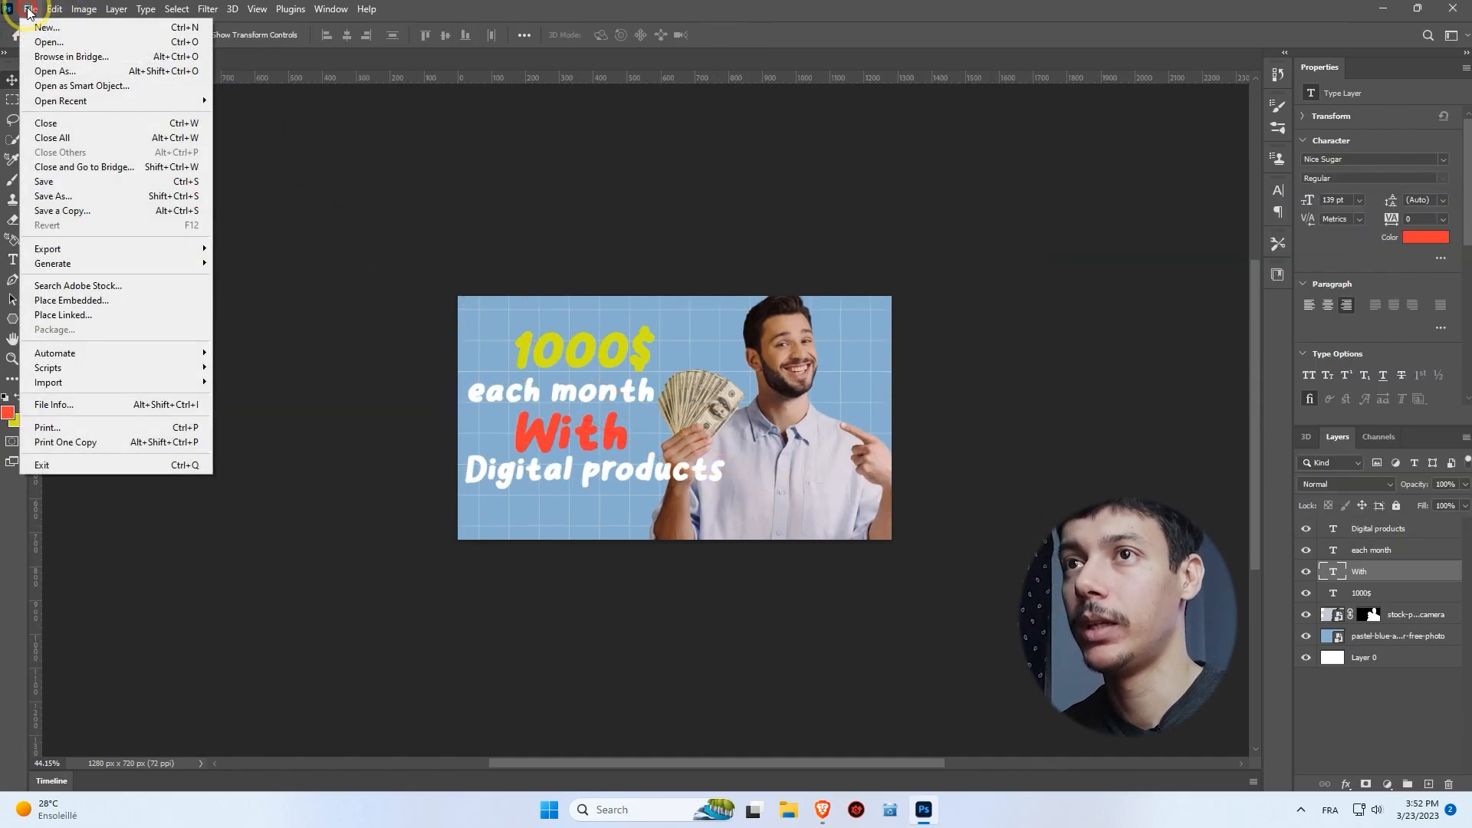
left_click(73, 196)
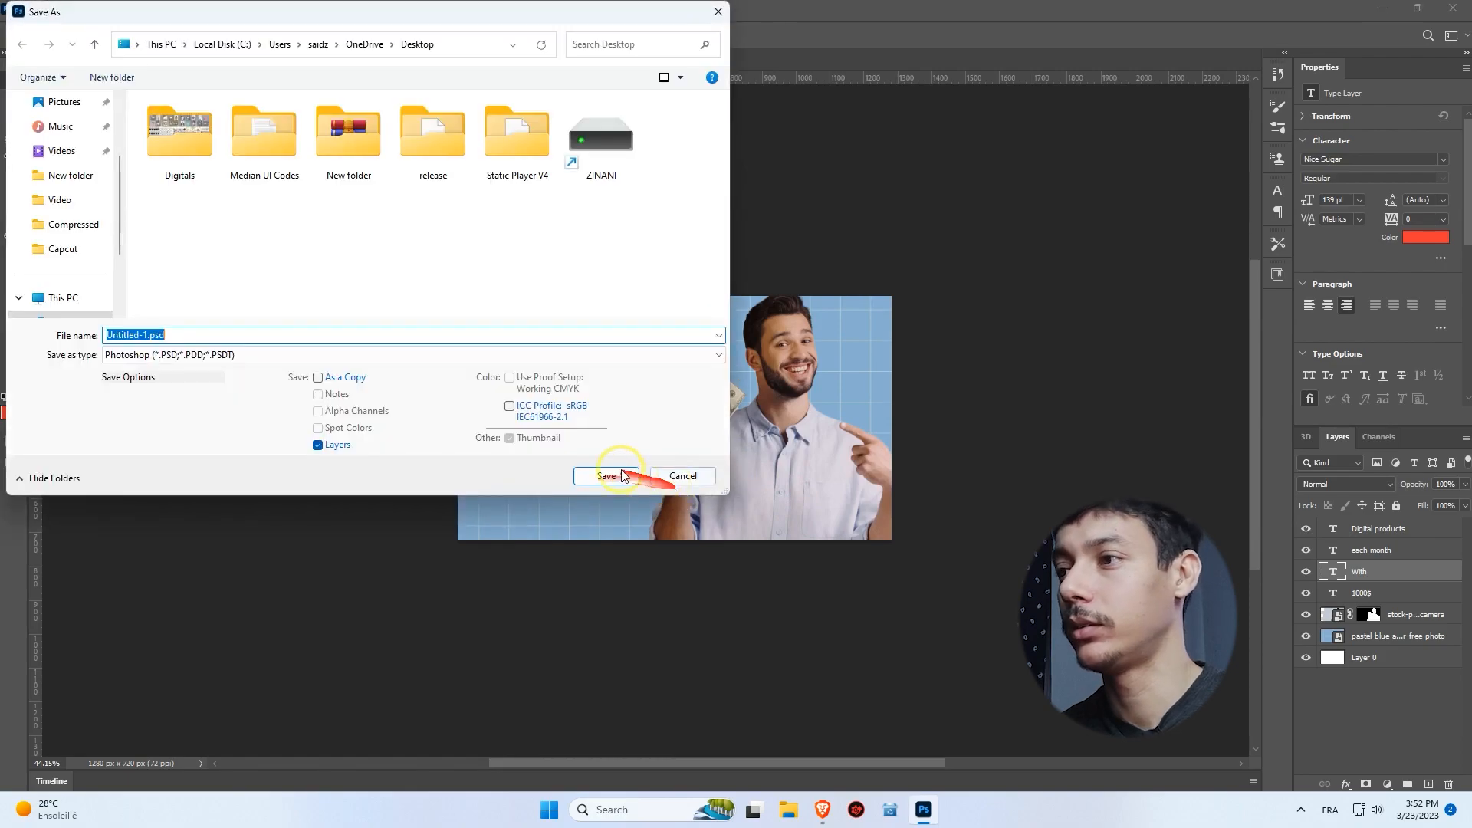
left_click(188, 356)
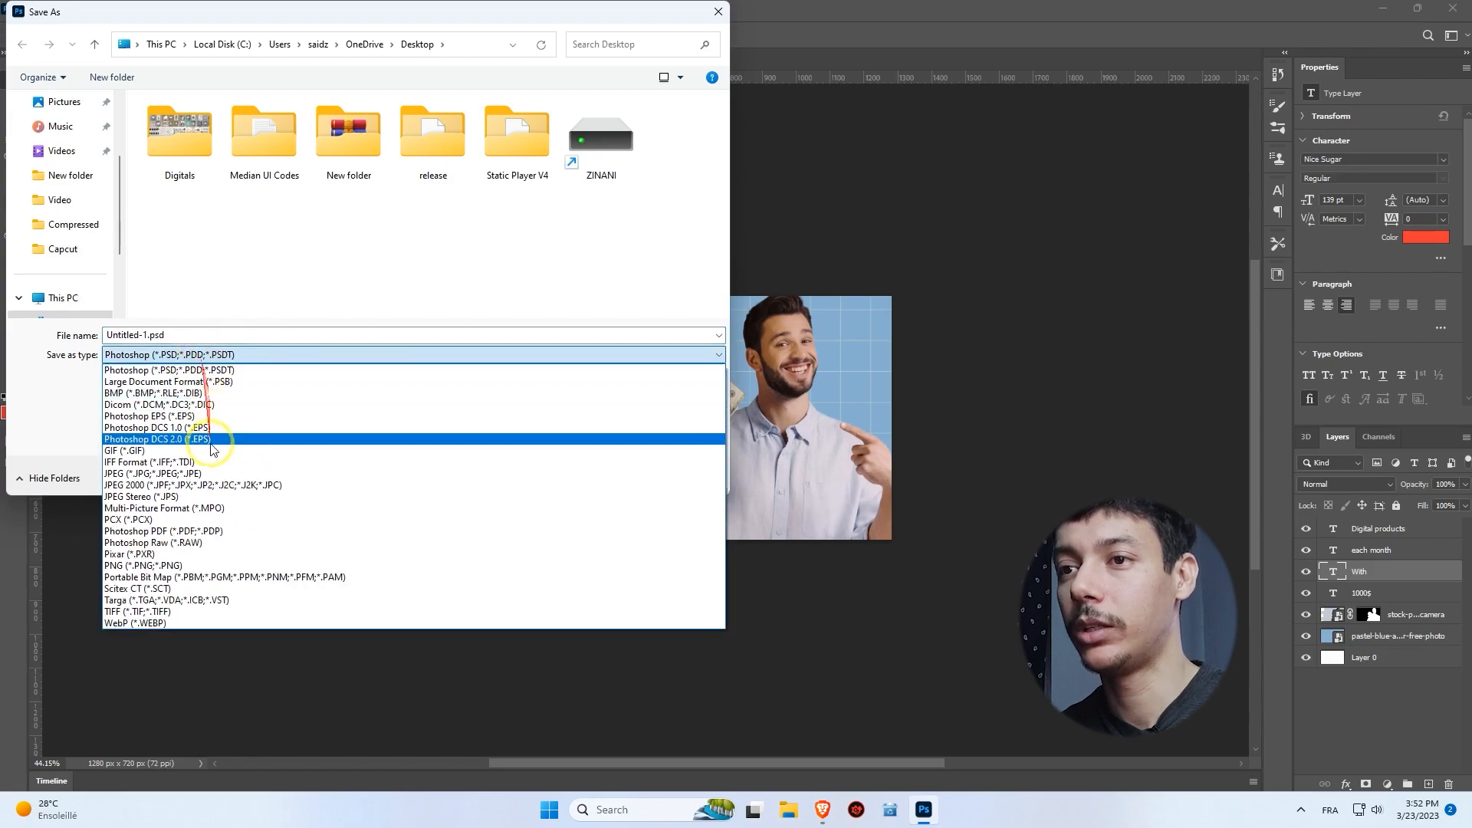
left_click(194, 473)
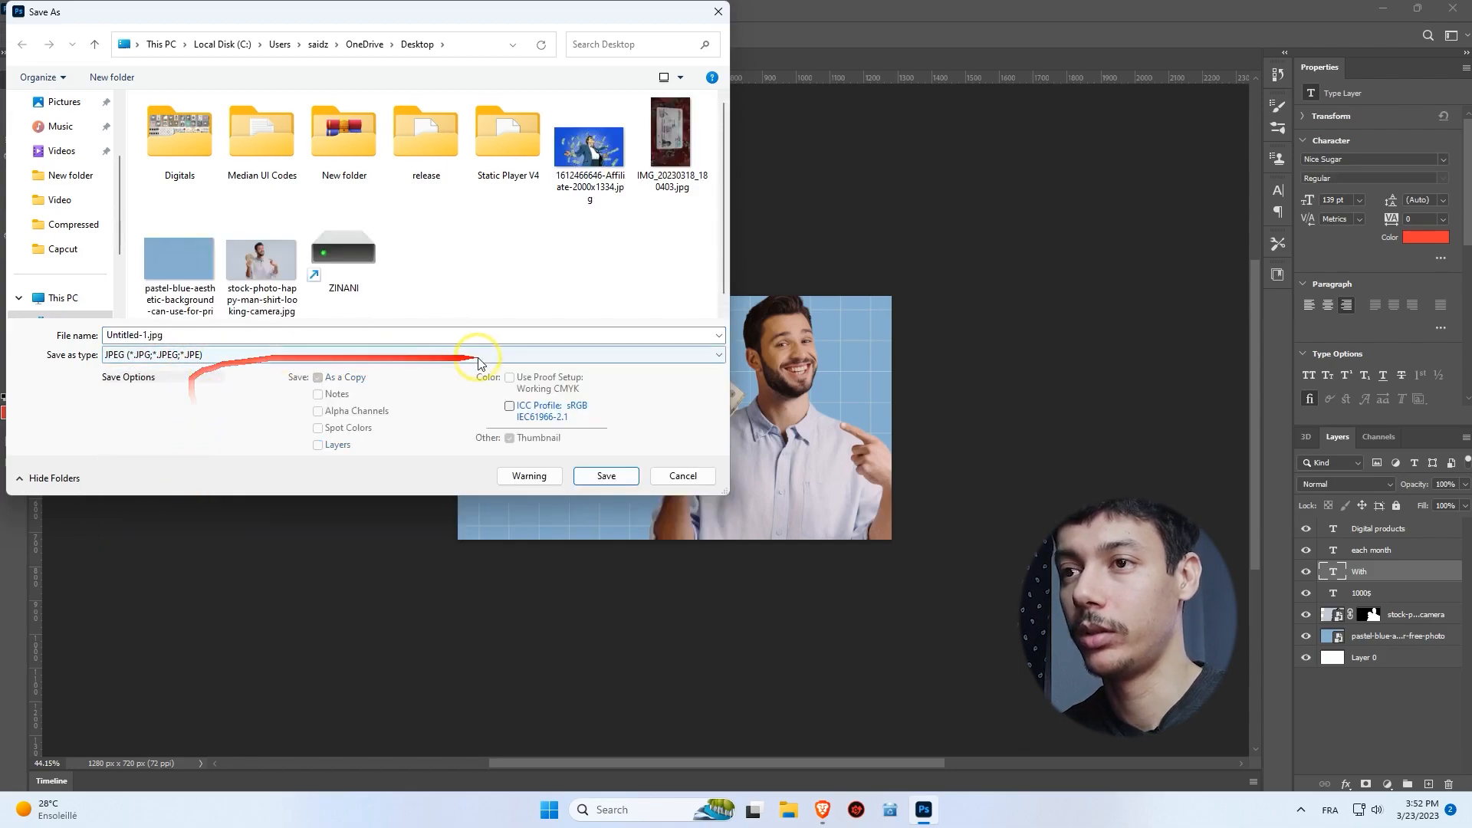
scroll(62, 191, "up", 3)
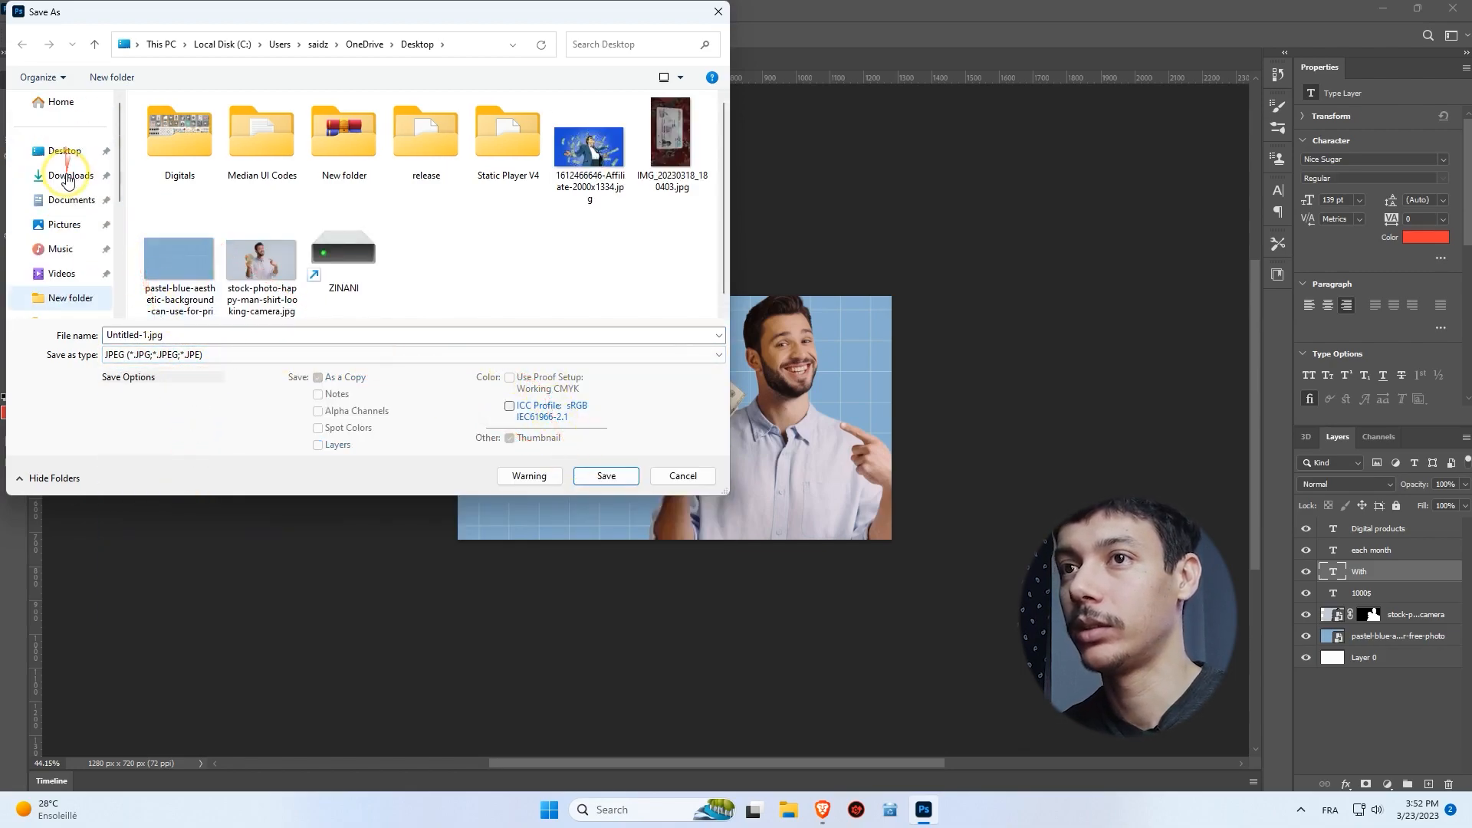
left_click(57, 156)
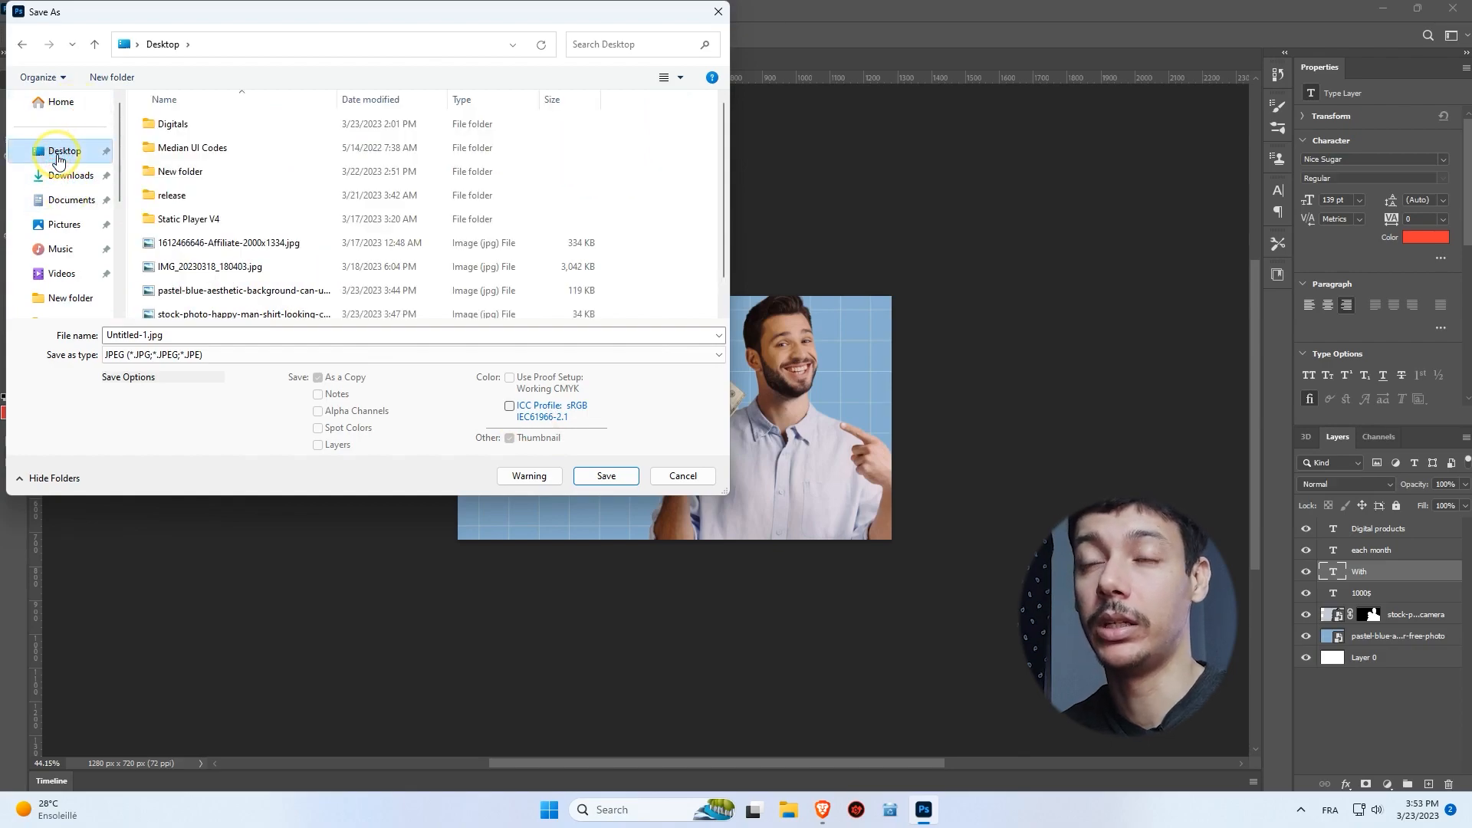
left_click(59, 225)
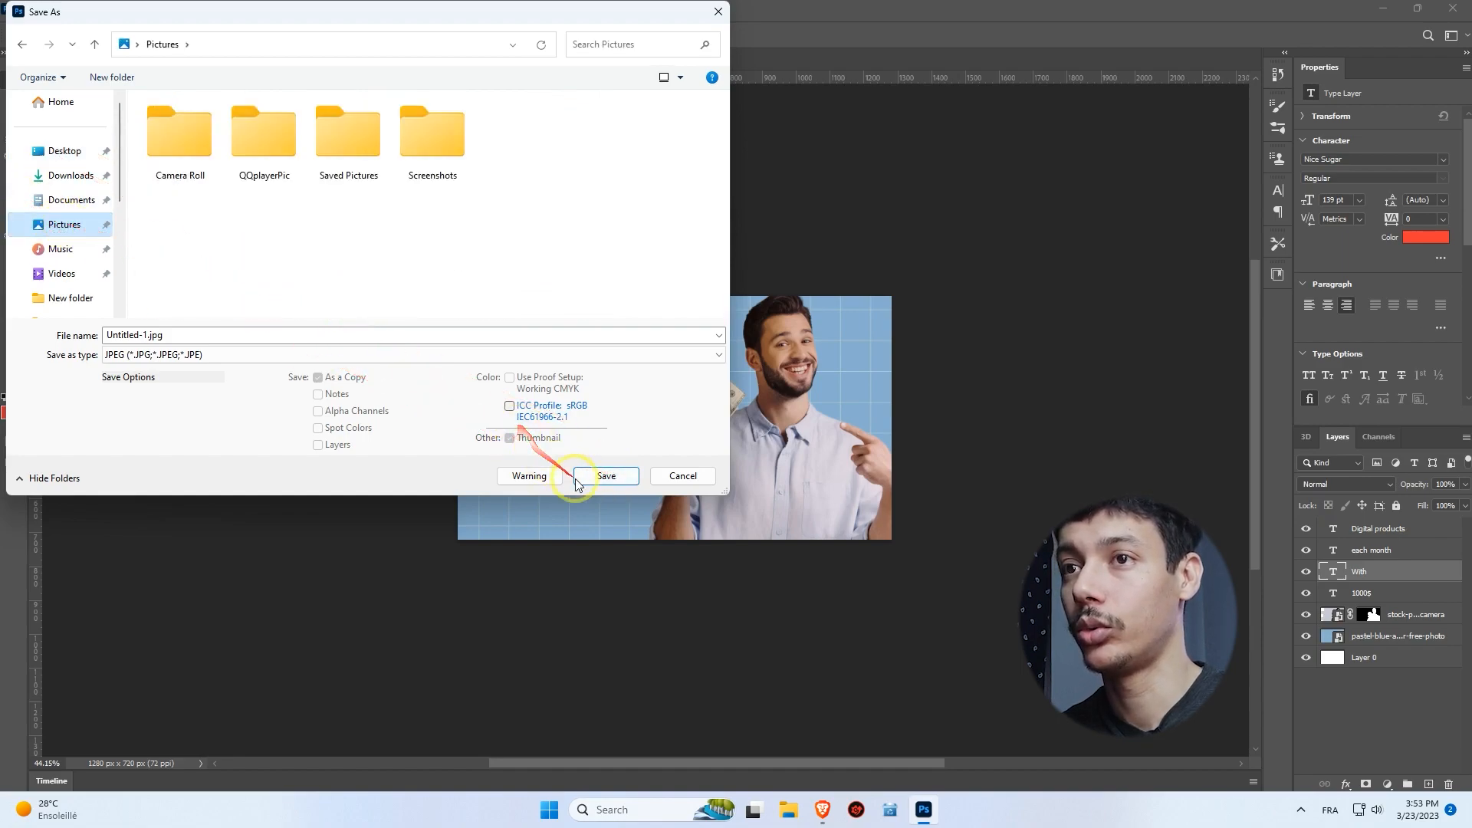
left_click(605, 476)
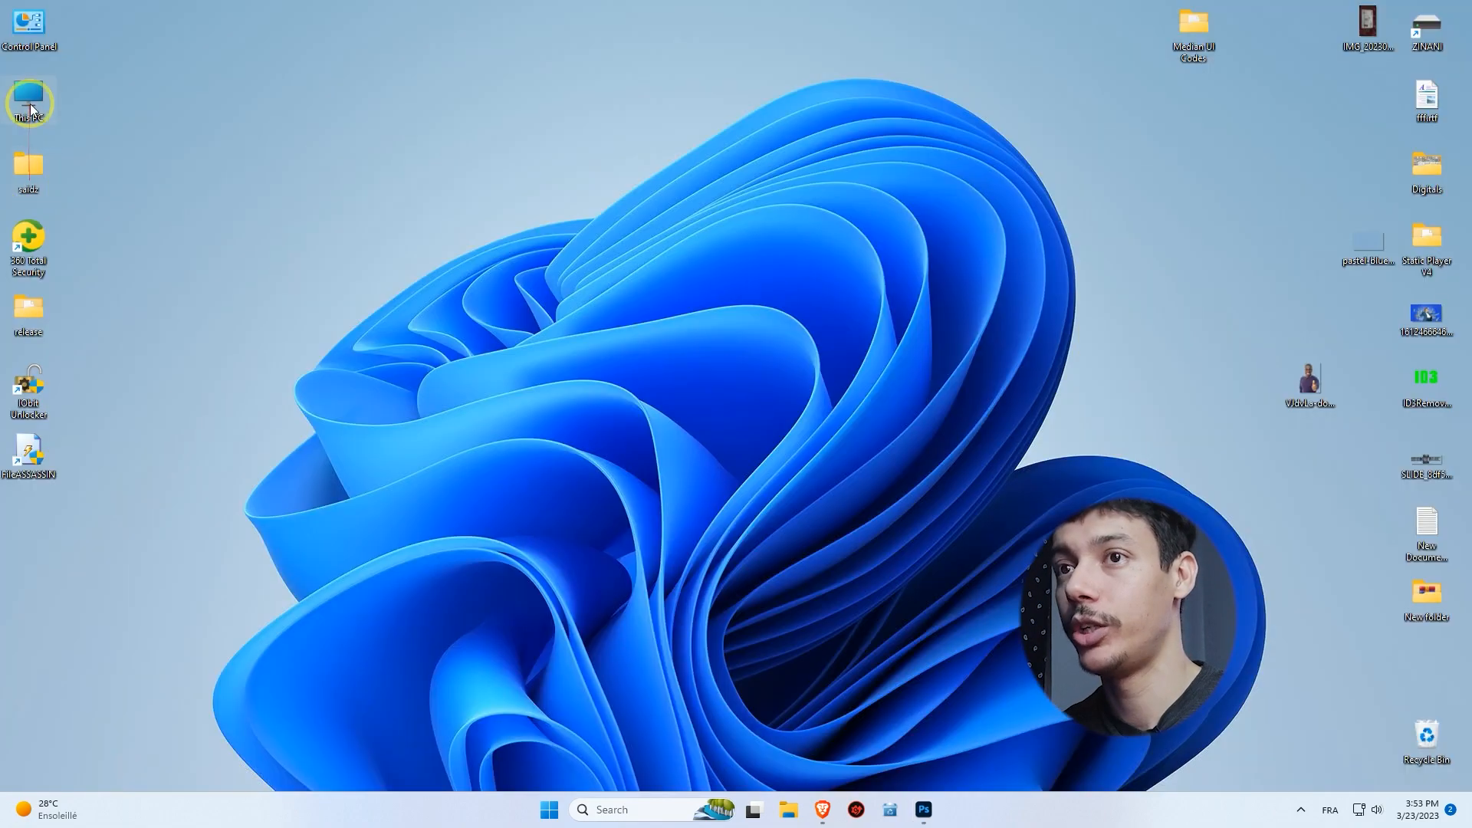
Open the Pictures folder in File Explorer and compare Untitled-1.jpg with the green Canva thumbnail in Honeyview, closing the viewer when done.
double_click(31, 176)
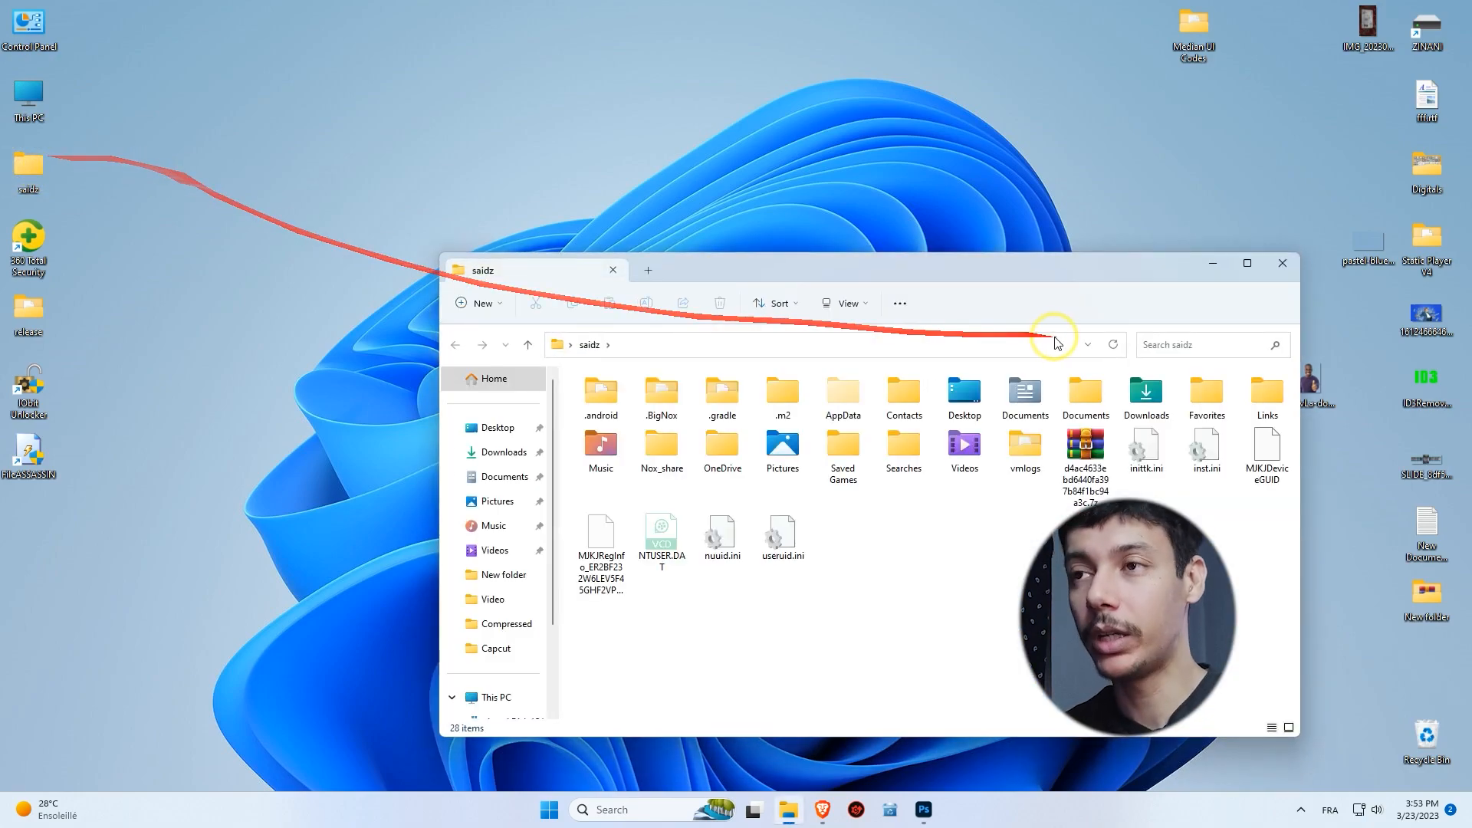
left_click_drag(990, 271, 815, 201)
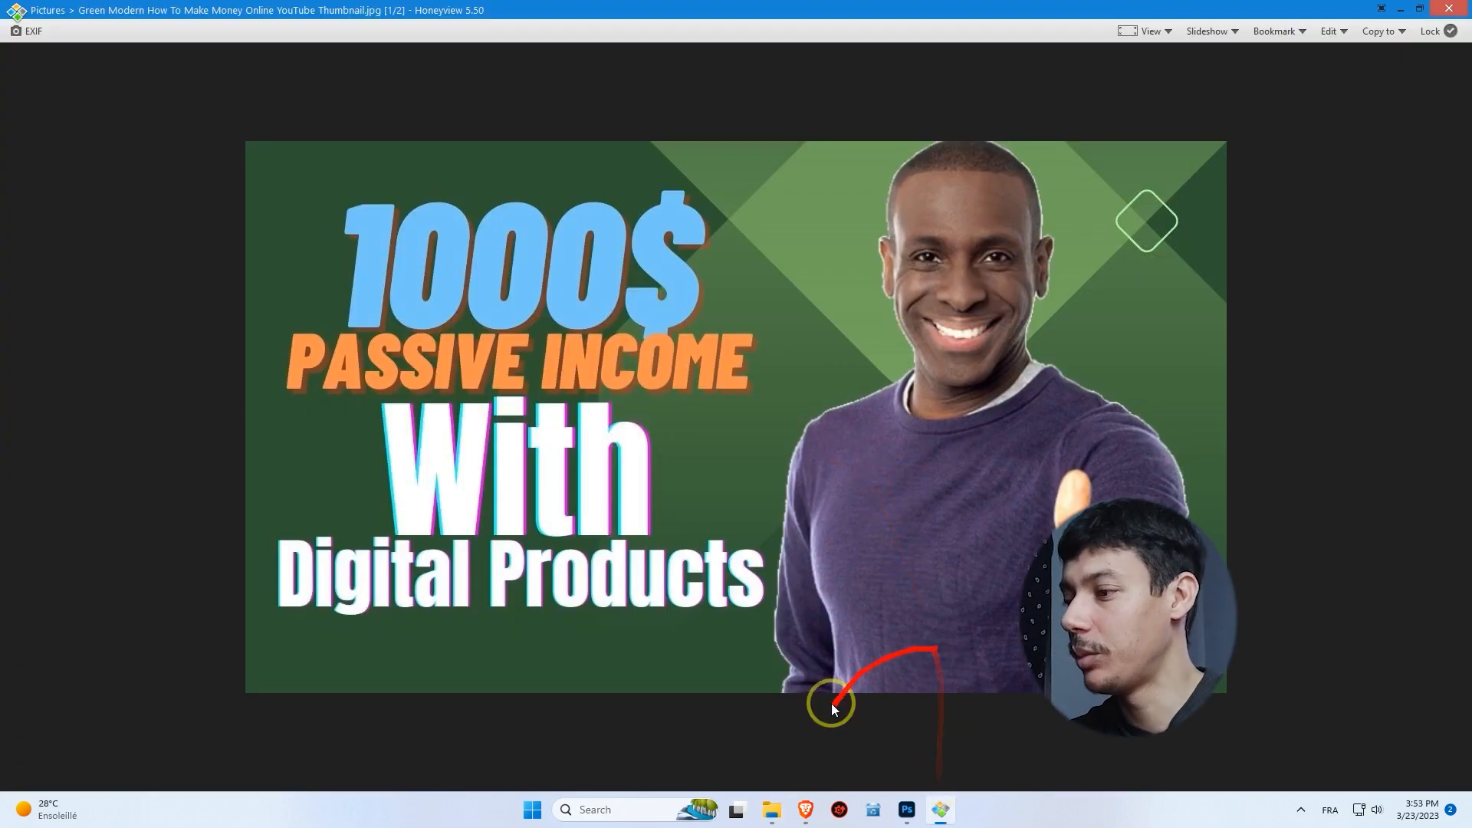
left_click(849, 753)
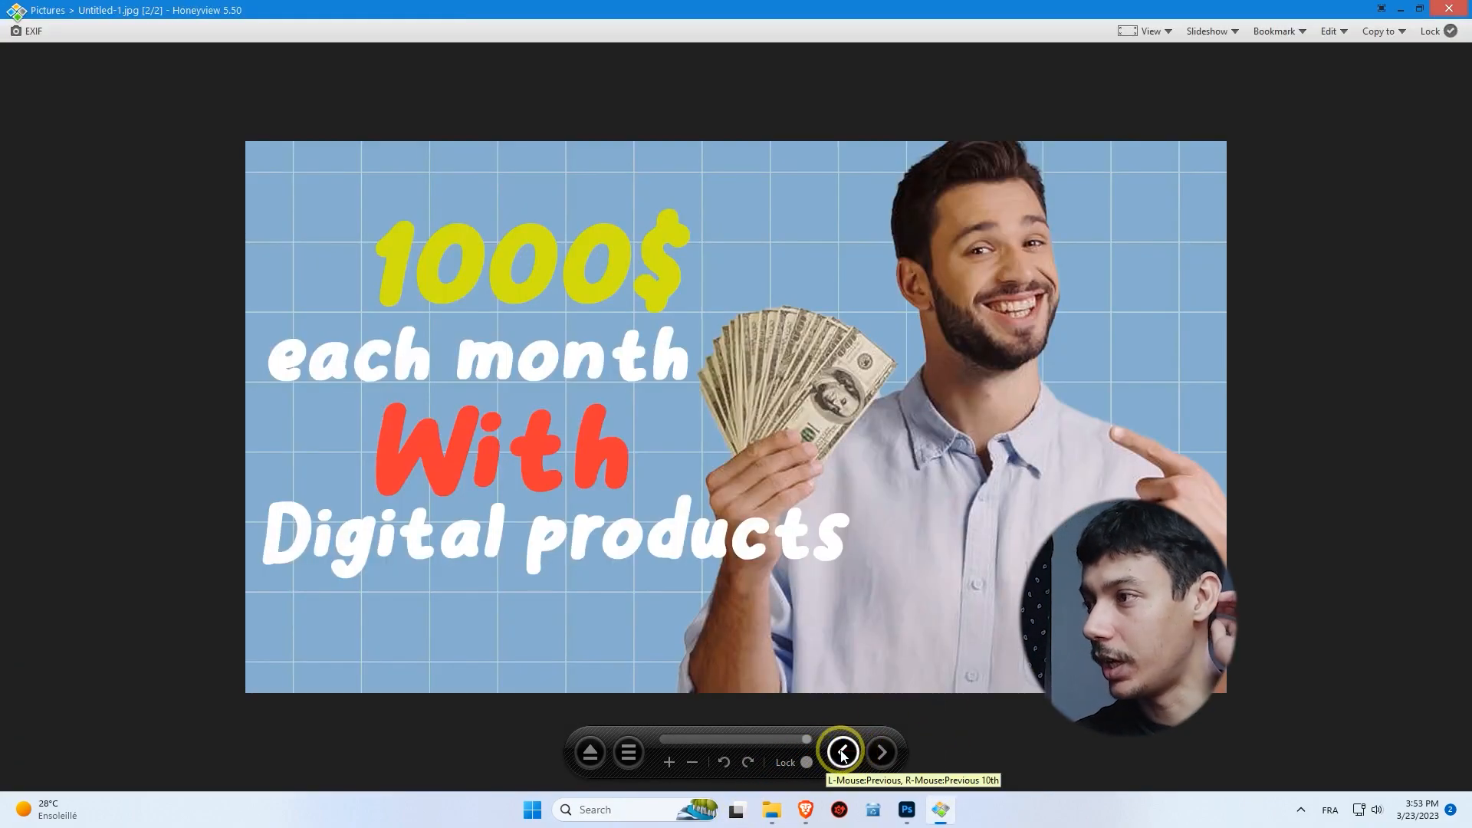
left_click(841, 752)
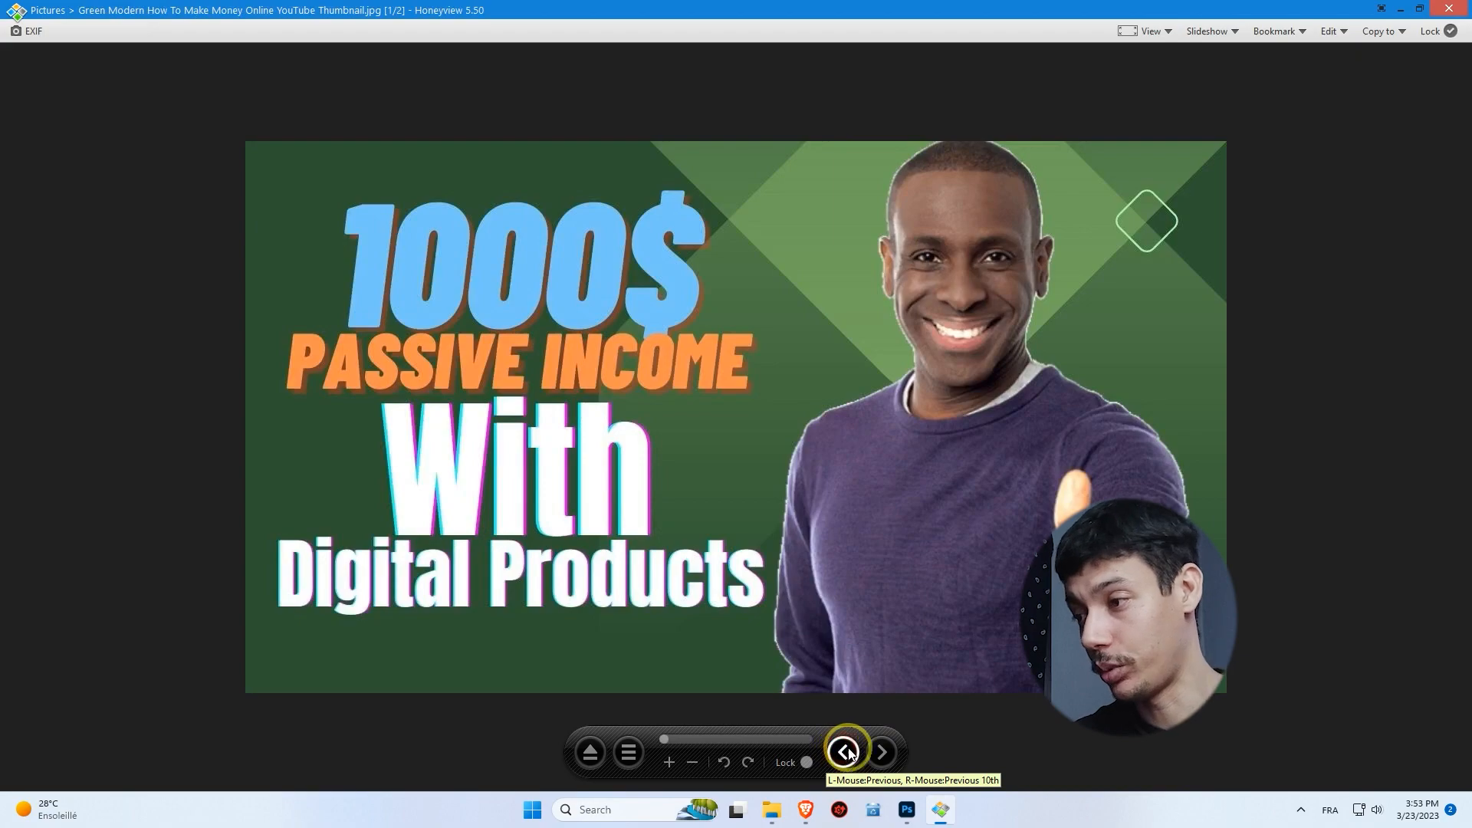
left_click(843, 754)
left_click(843, 754)
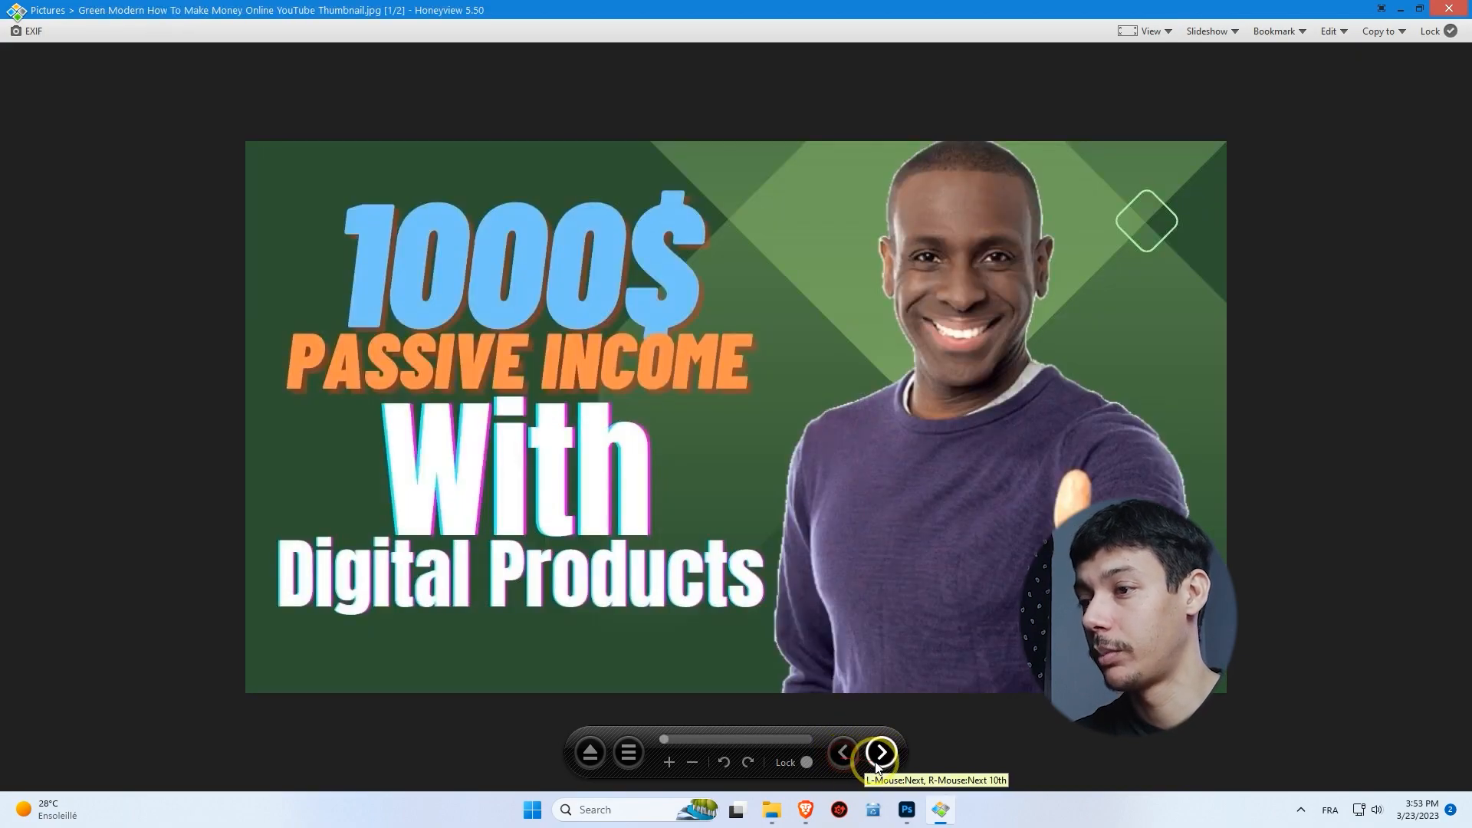
left_click(881, 753)
left_click(1449, 9)
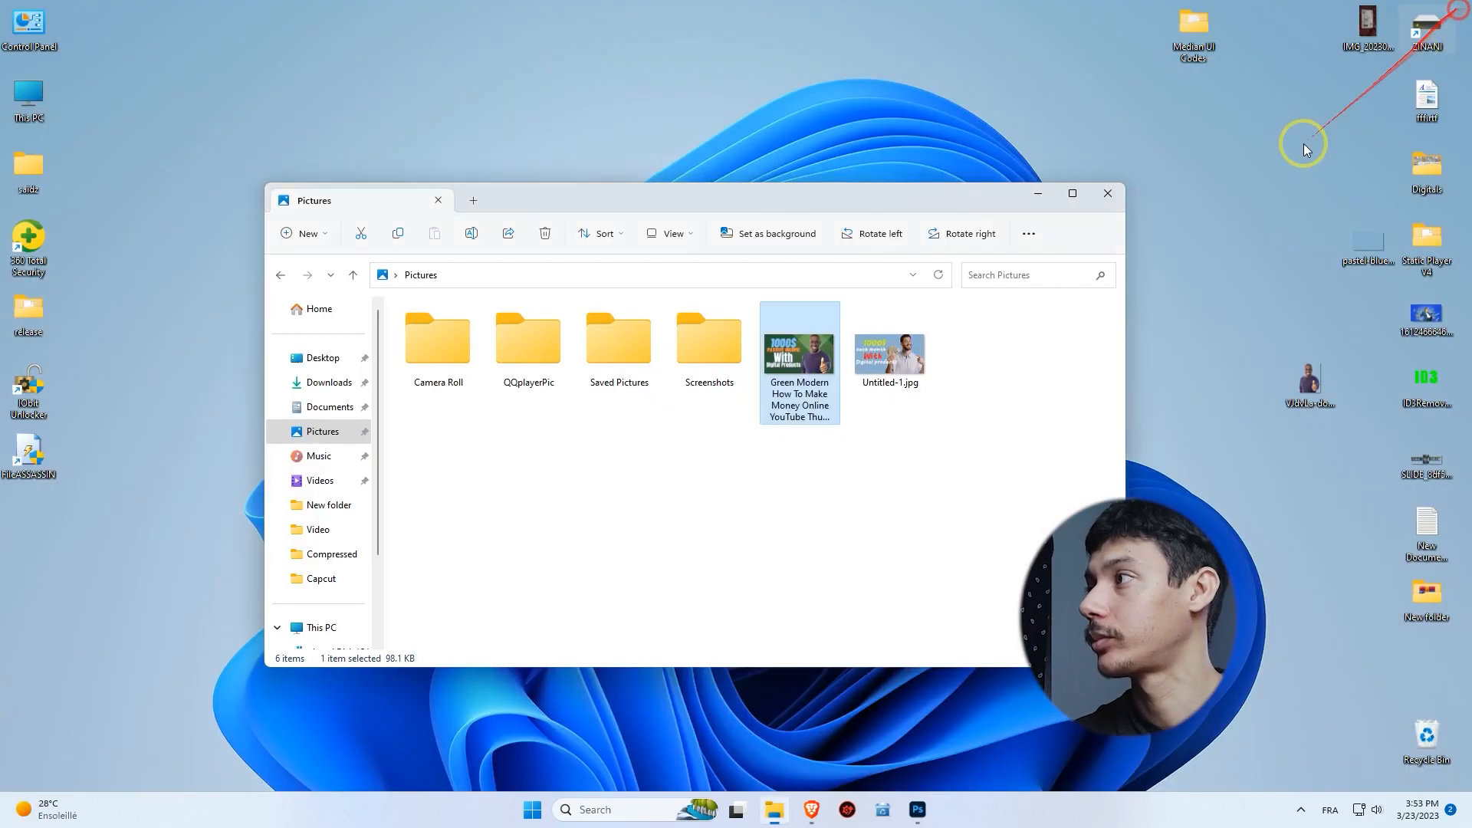